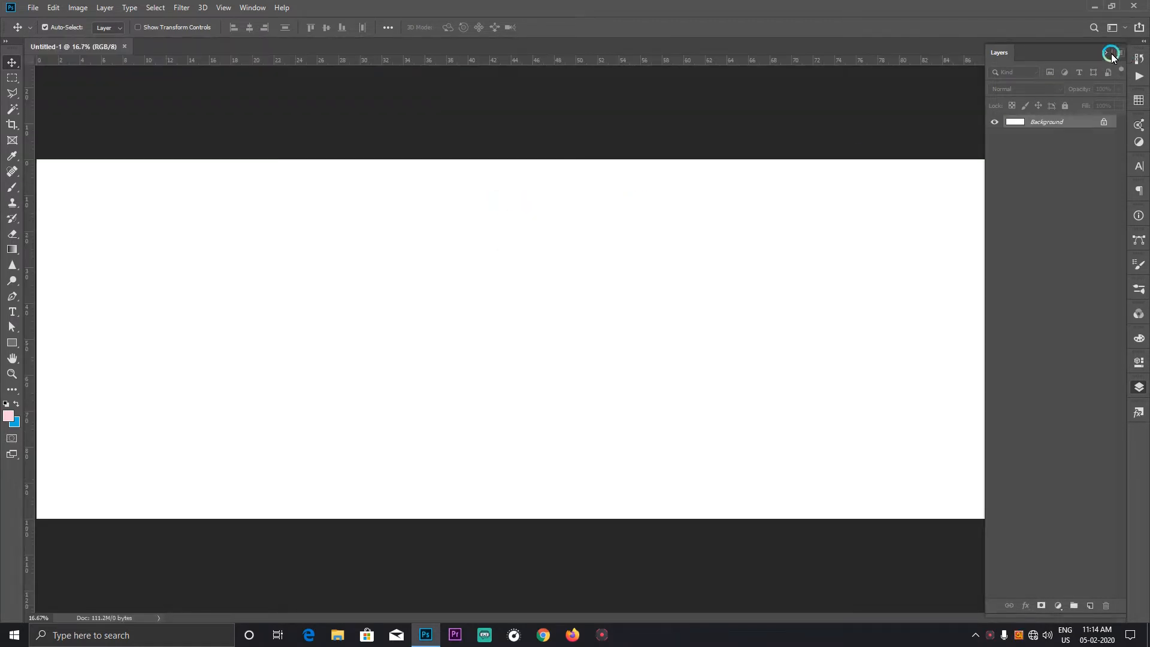
Step: Place a vertical guide at the horizontal centre of the canvas
click(1112, 55)
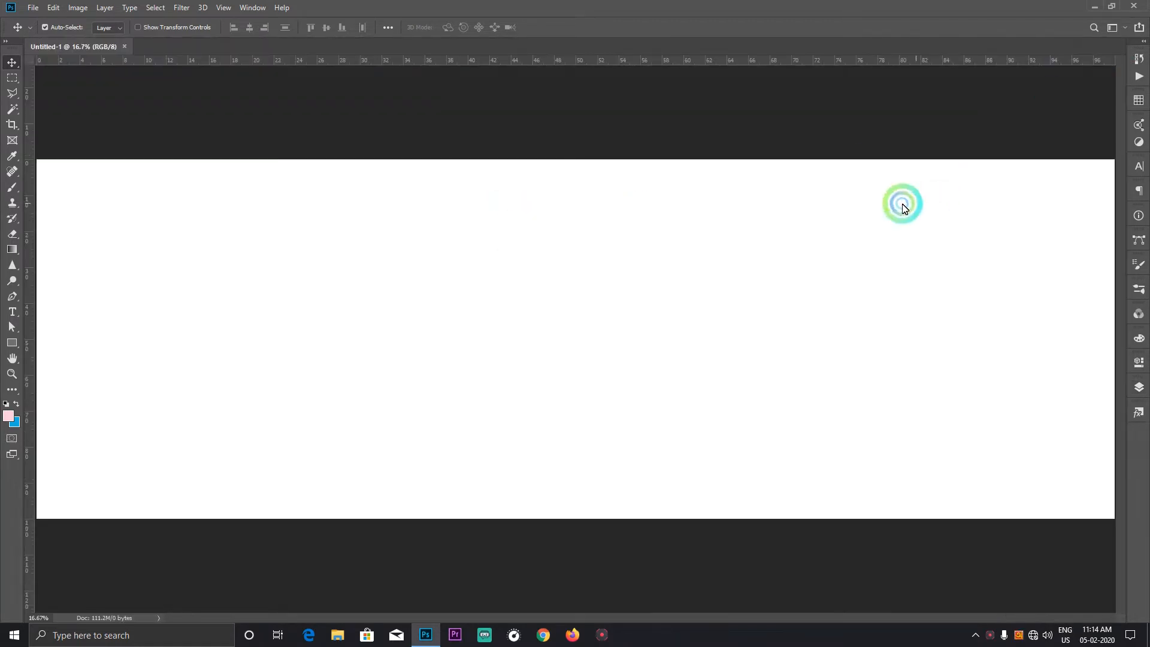
drag(34, 195, 584, 219)
scroll(502, 232, down, 1)
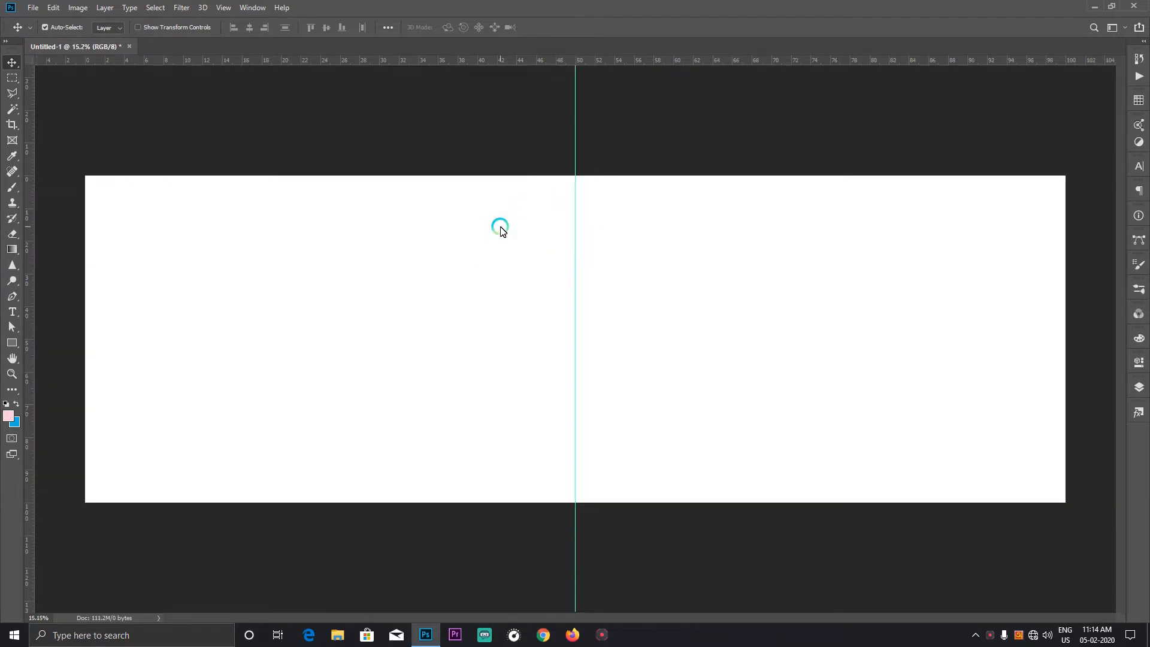
Step: Draw a square about 2019 px wide with the Rectangle tool in the left half of the canvas
click(10, 343)
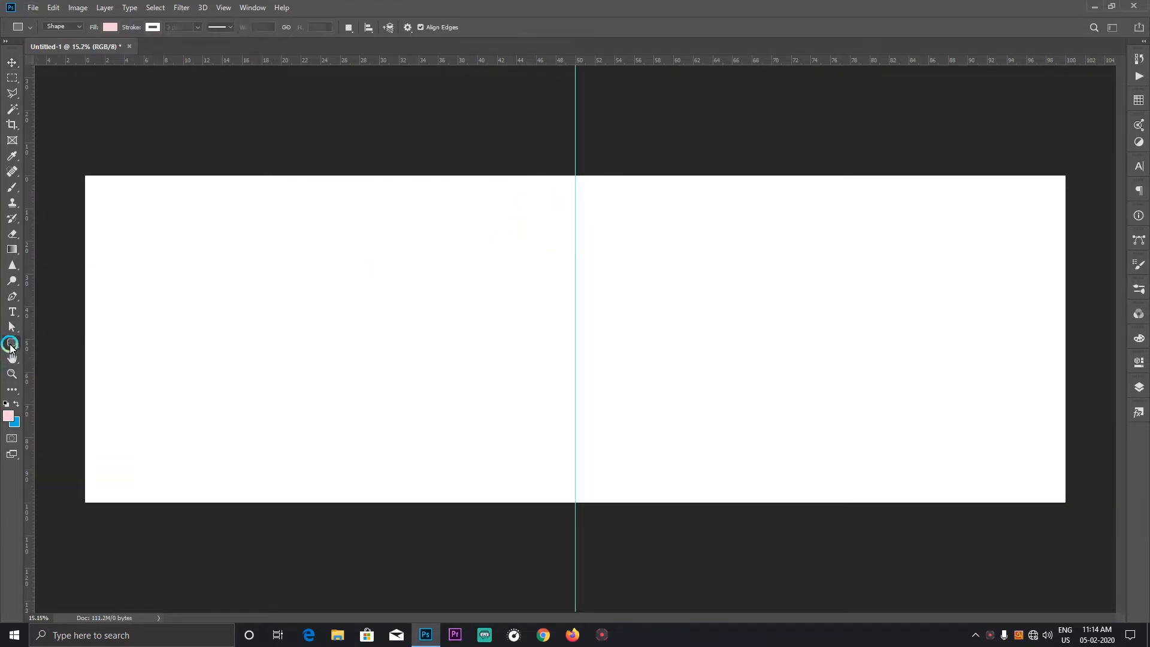
right_click(11, 343)
click(61, 341)
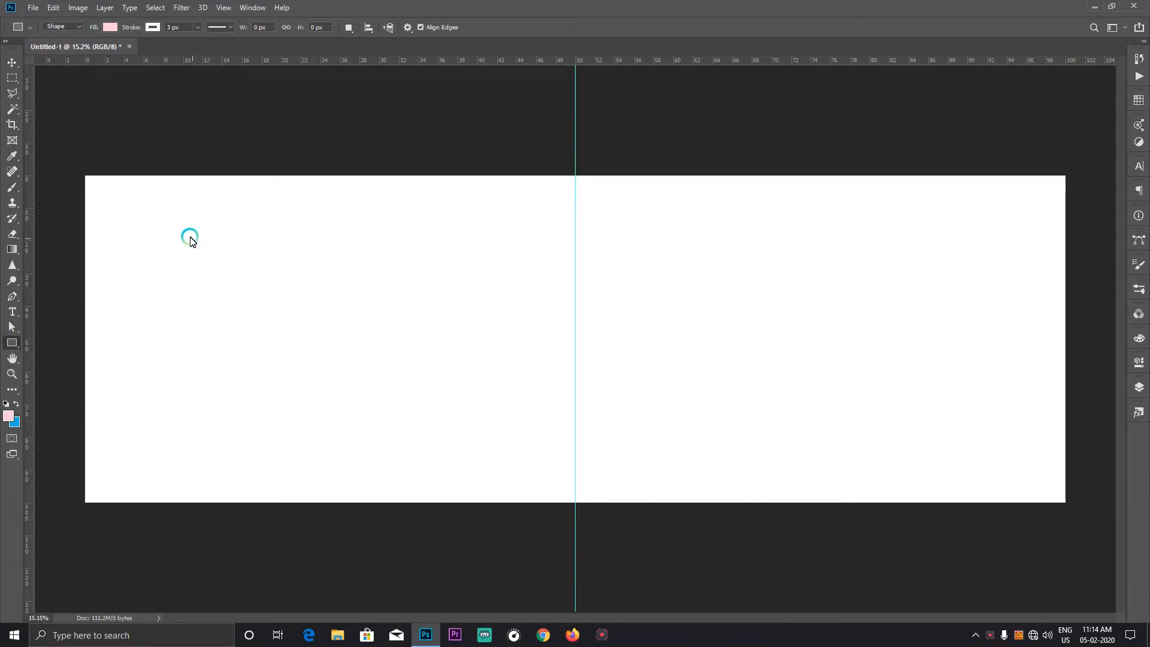
drag(186, 232, 369, 416)
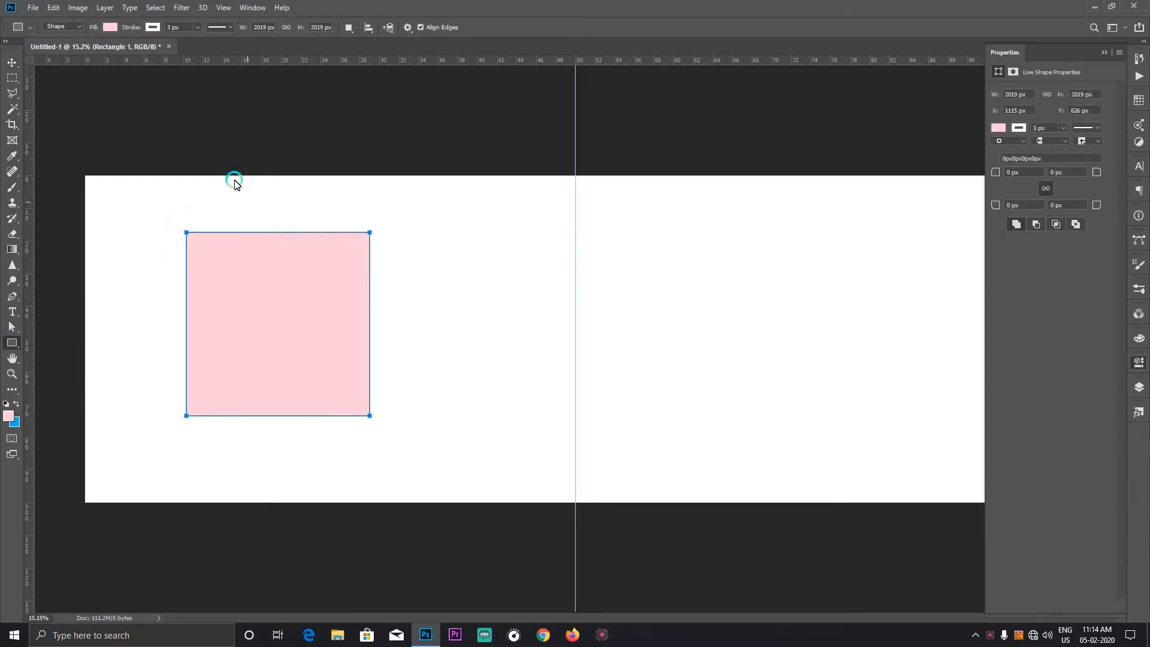
Step: Fill the square with the dark blue swatch
click(110, 27)
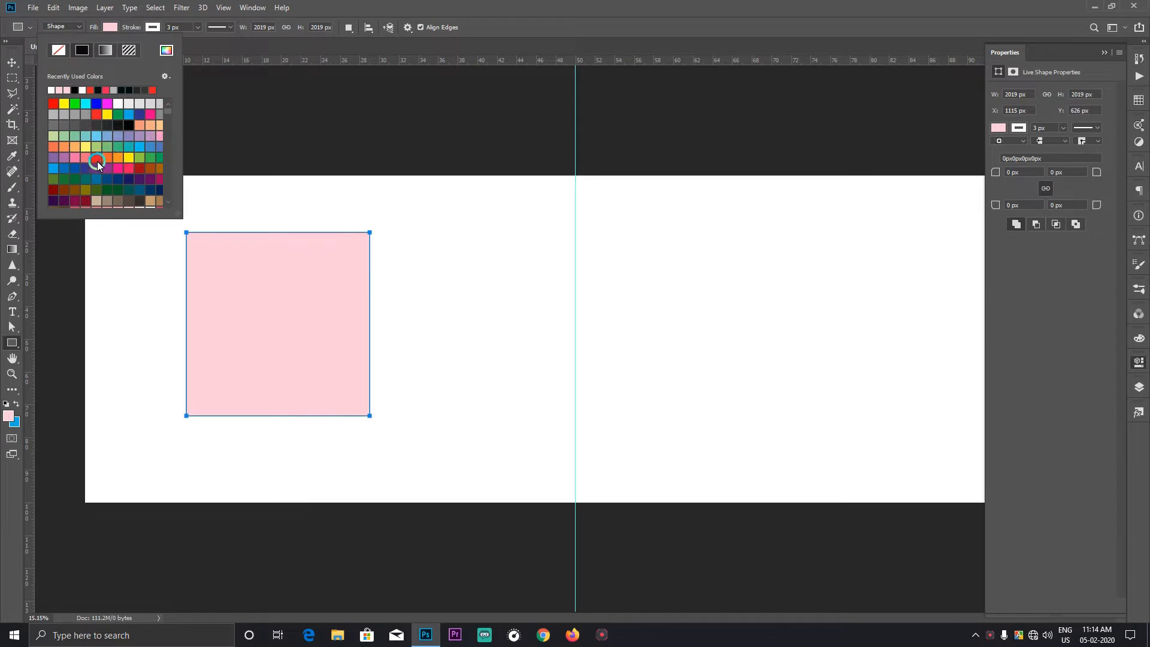
click(132, 176)
click(11, 64)
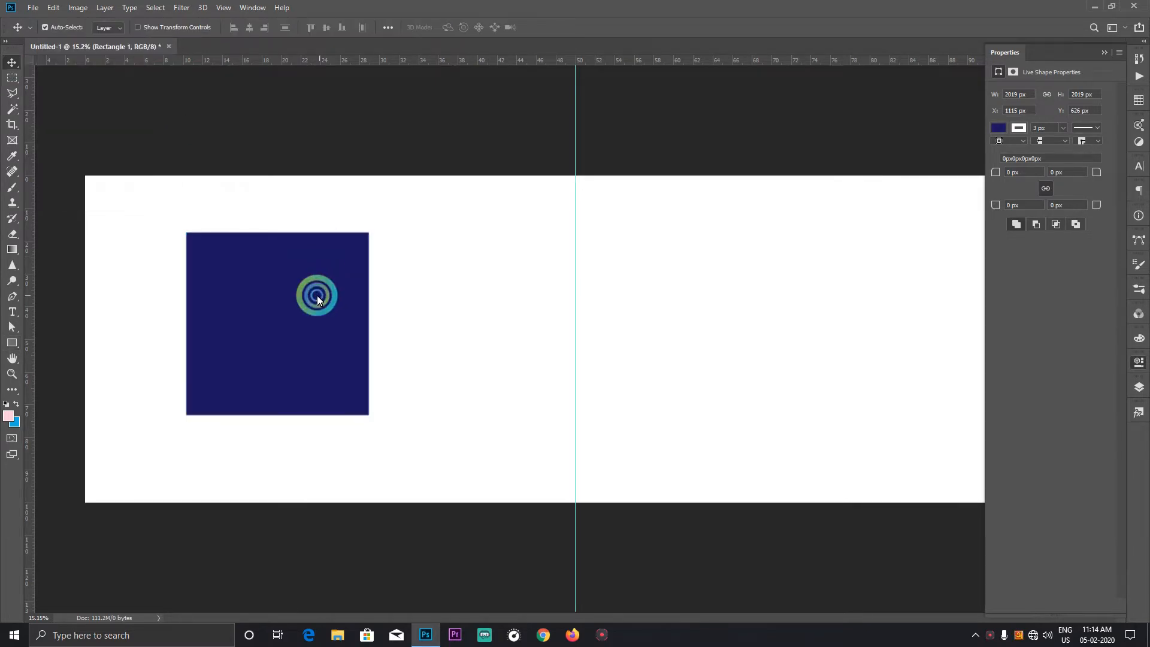
Step: Shift the square slightly upward and rotate it 45° into a diamond
drag(316, 295, 315, 282)
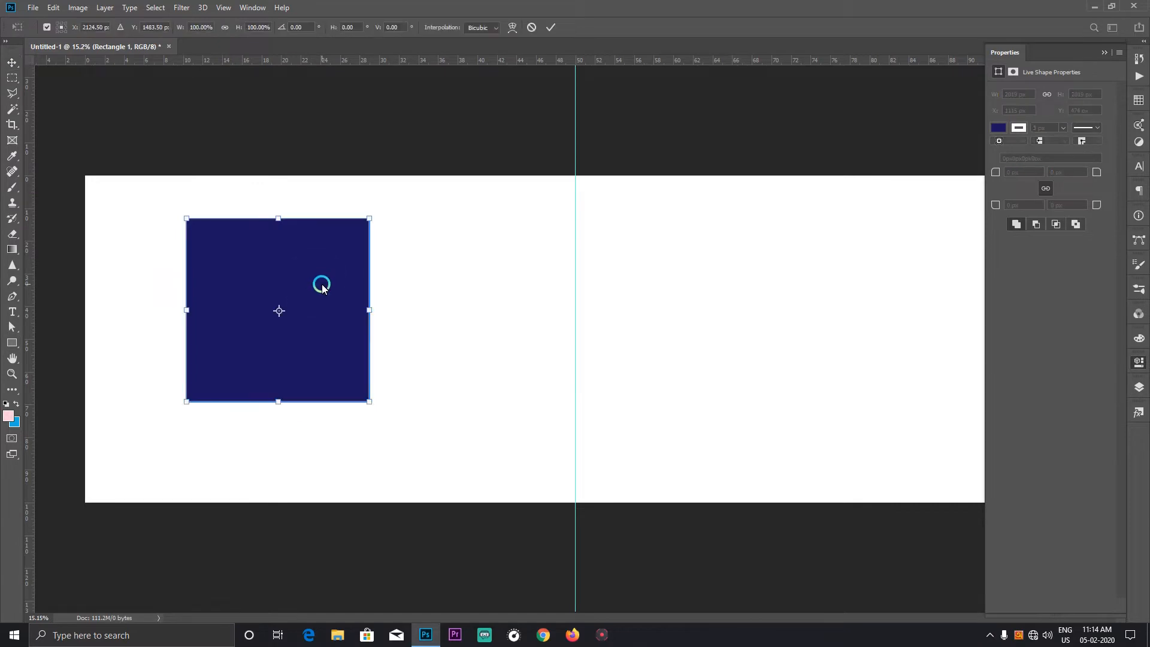
drag(308, 28, 261, 30)
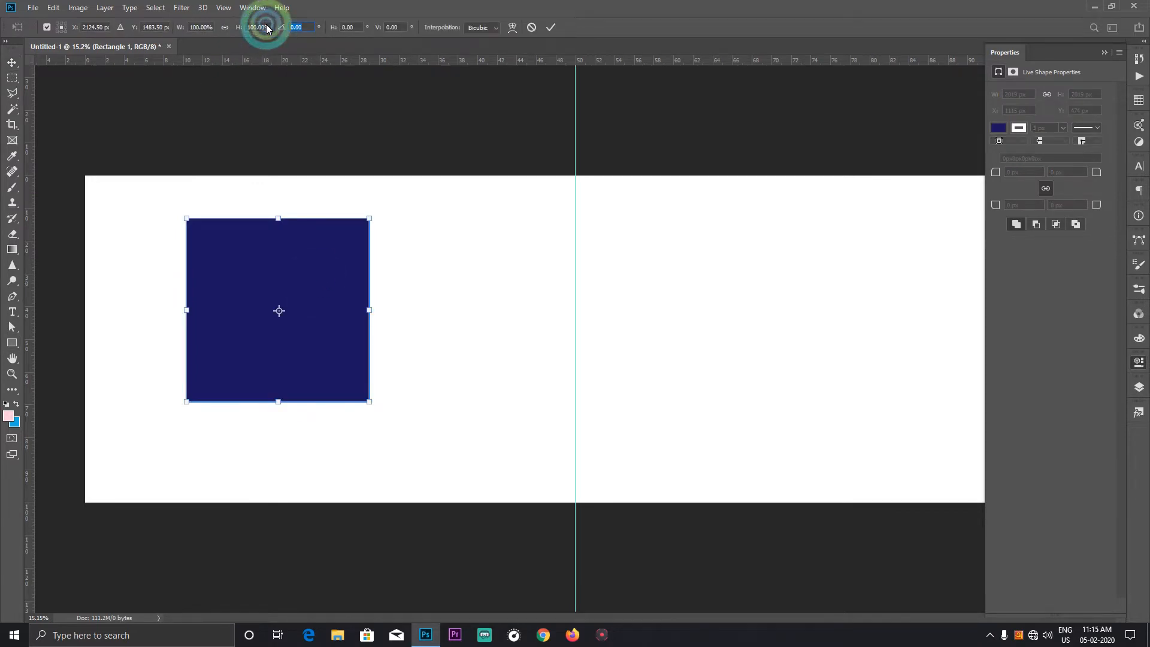
text(45)
key(Return)
Step: Move the diamond up until only its lower half remains inside the canvas's top edge
click(37, 52)
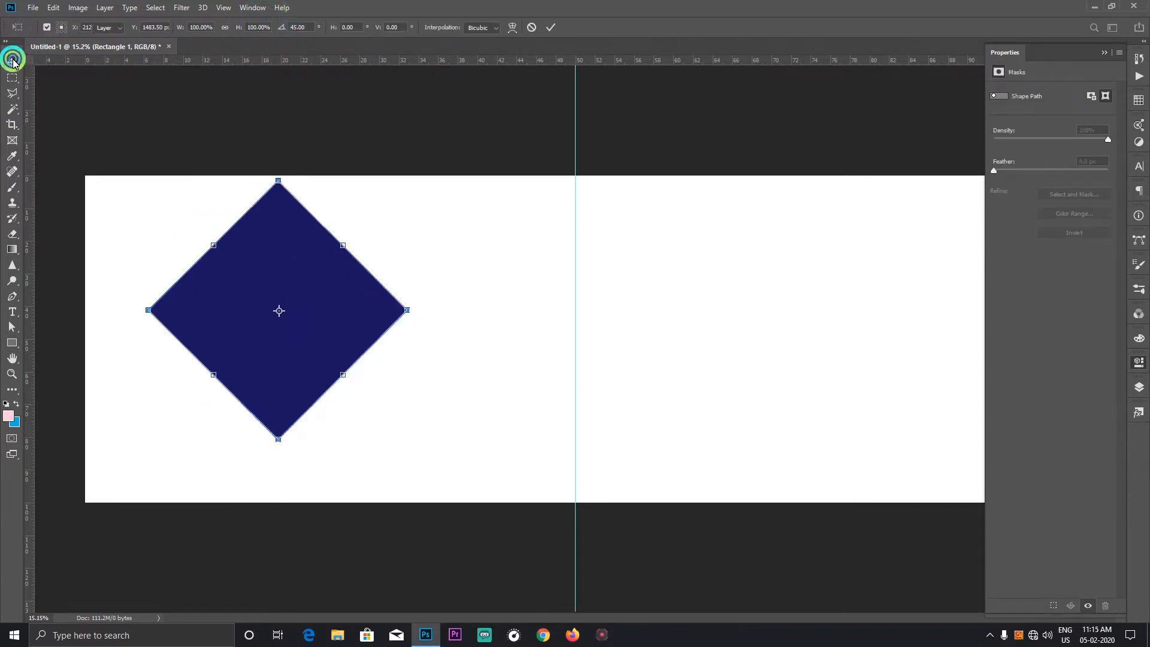
click(236, 226)
drag(270, 281, 259, 143)
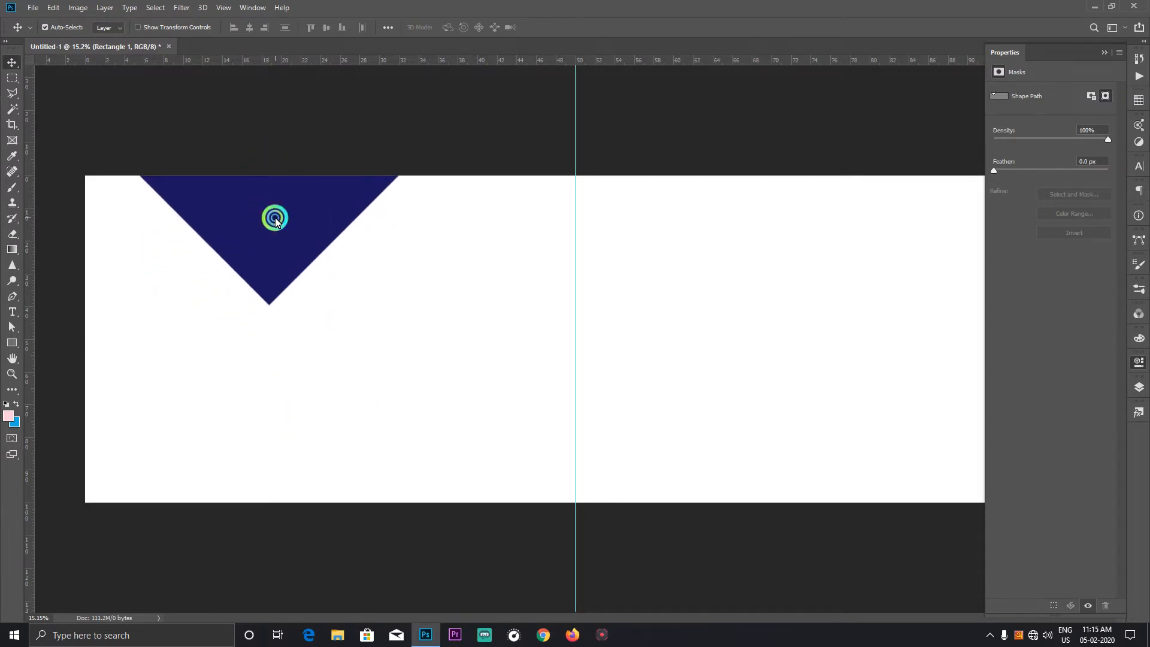
Step: Duplicate the dark blue diamond and position the copy down-right, alongside the original's lower right edge
click(308, 243)
right_click(295, 207)
click(302, 211)
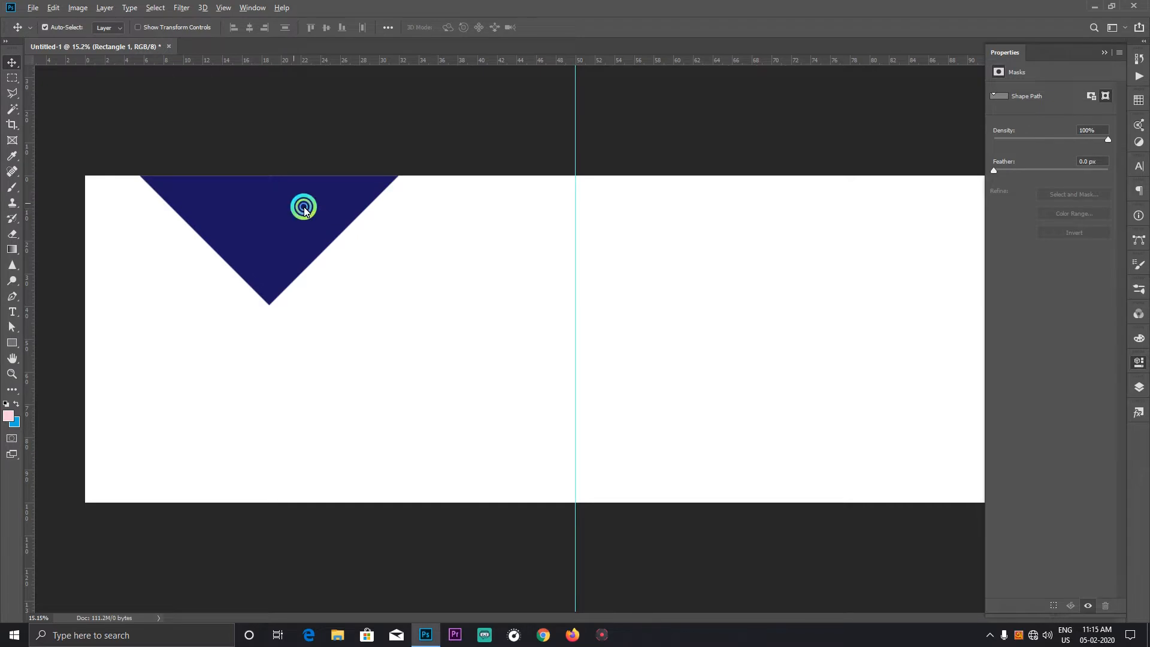
drag(304, 208, 452, 310)
right_click(215, 355)
right_click(423, 253)
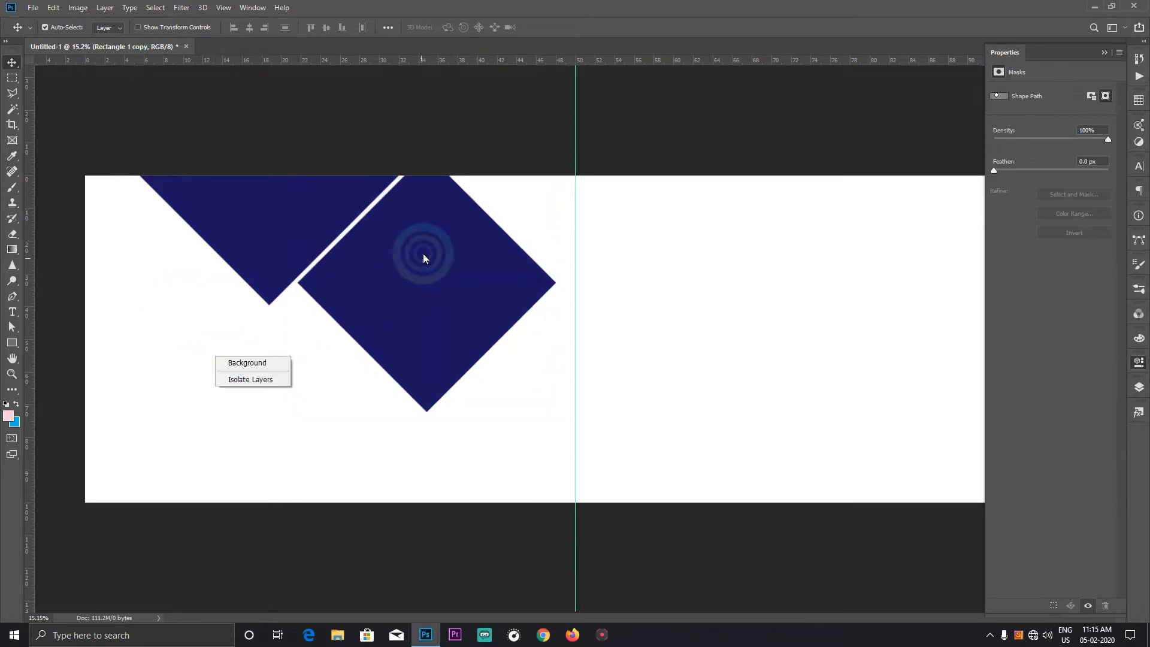
click(442, 251)
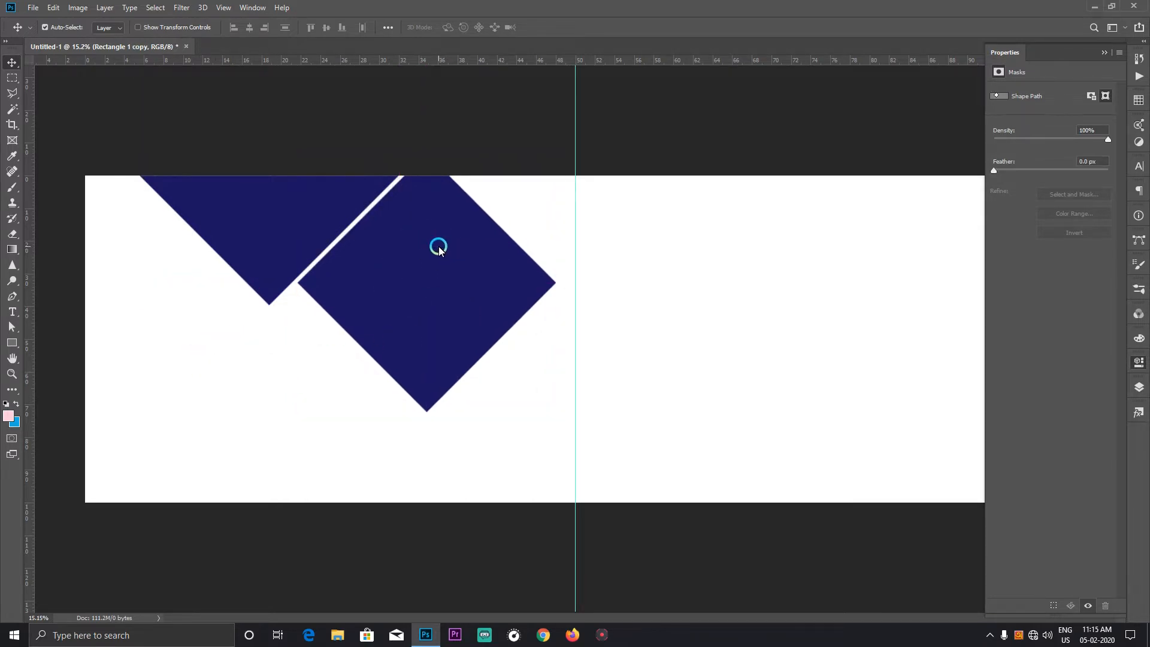
drag(437, 249, 432, 250)
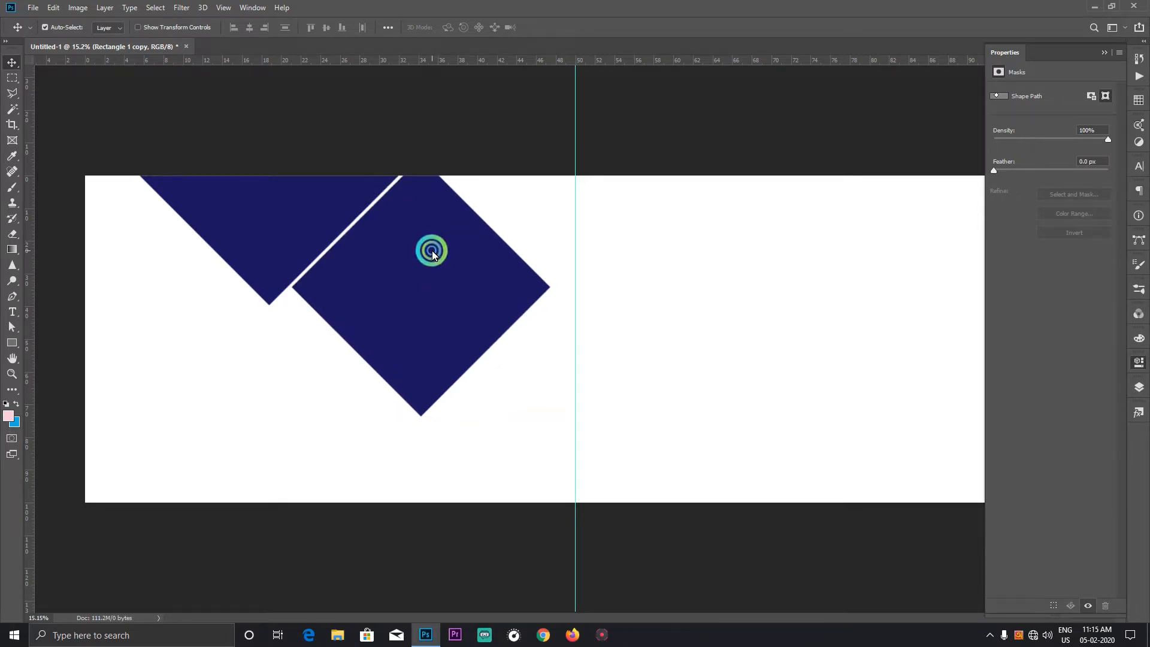
Step: Nudge the diamond copy until its upper left edge sits against the original diamond's edge
key(shift+Up)
key(shift+Up)
key(shift+Up)
key(shift+Up)
key(shift+Left)
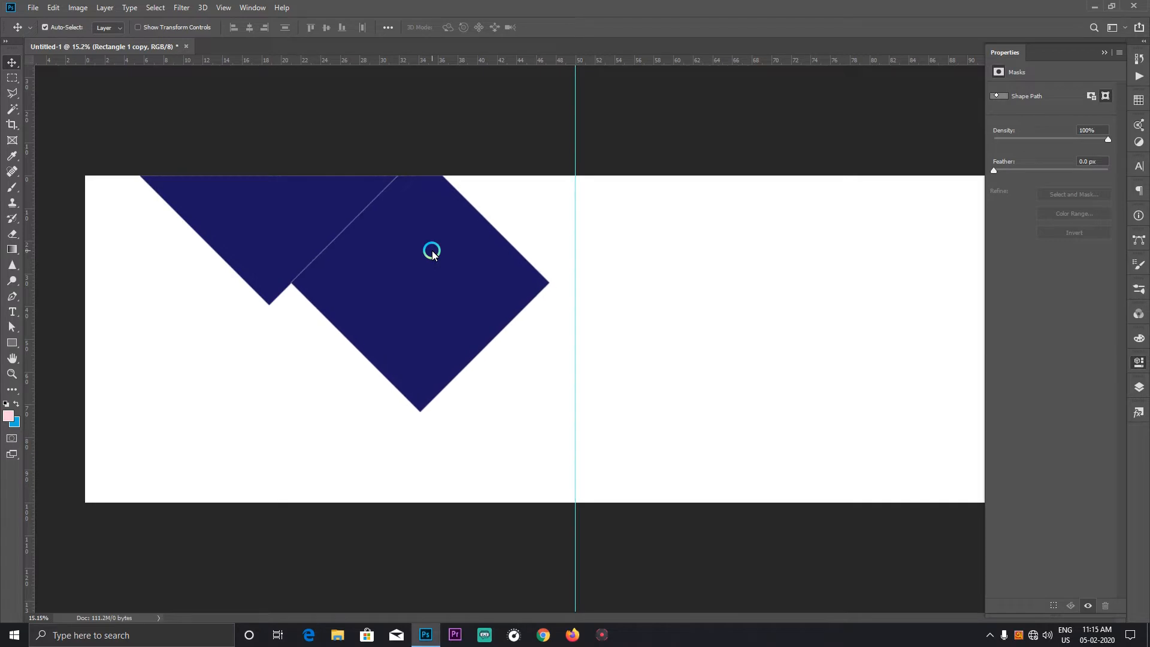
key(shift+Down)
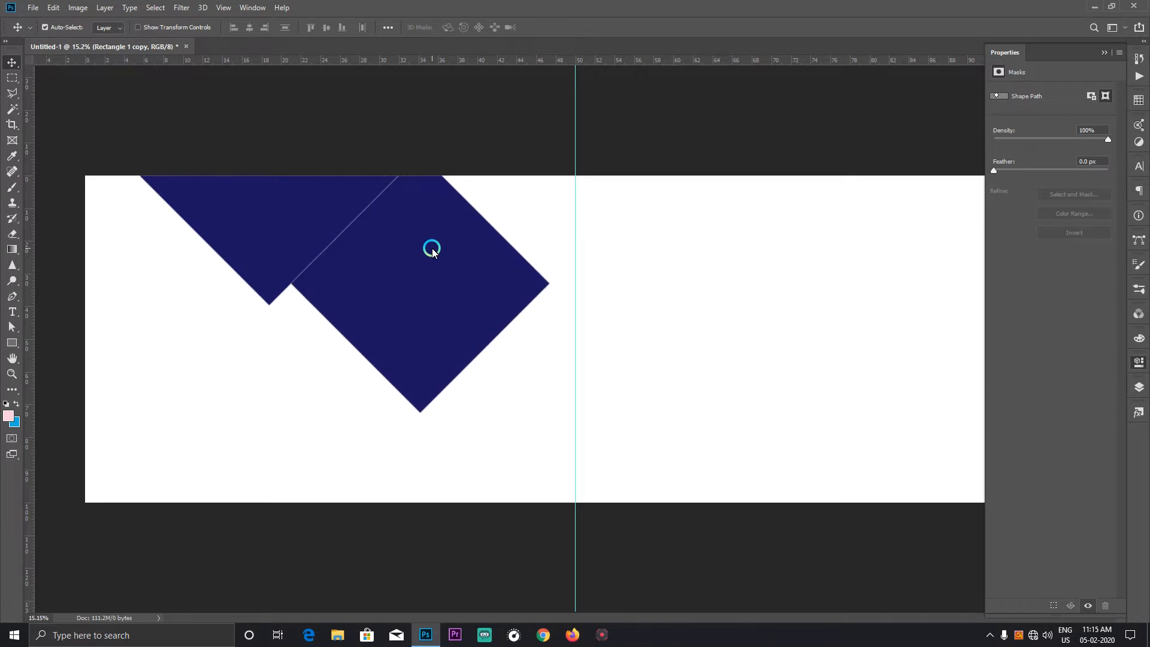
key(shift+Down)
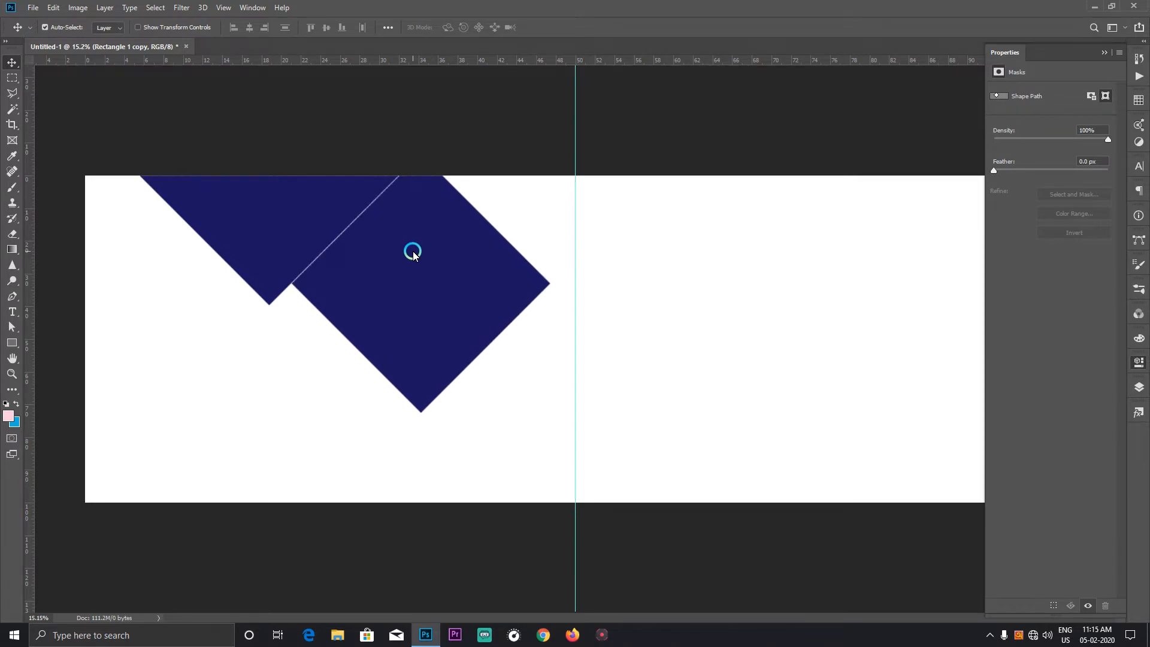
key(shift+Up)
key(shift+Up)
Step: Remove the stroke from the diamond copy
right_click(385, 266)
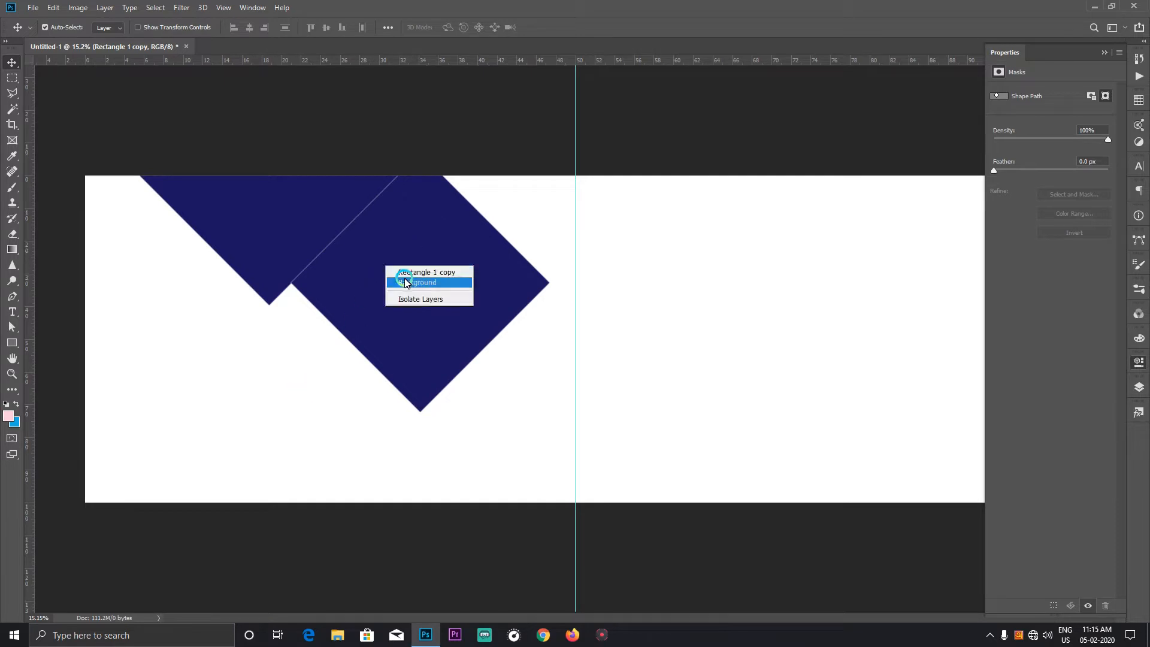
click(405, 282)
right_click(401, 260)
click(412, 269)
click(12, 339)
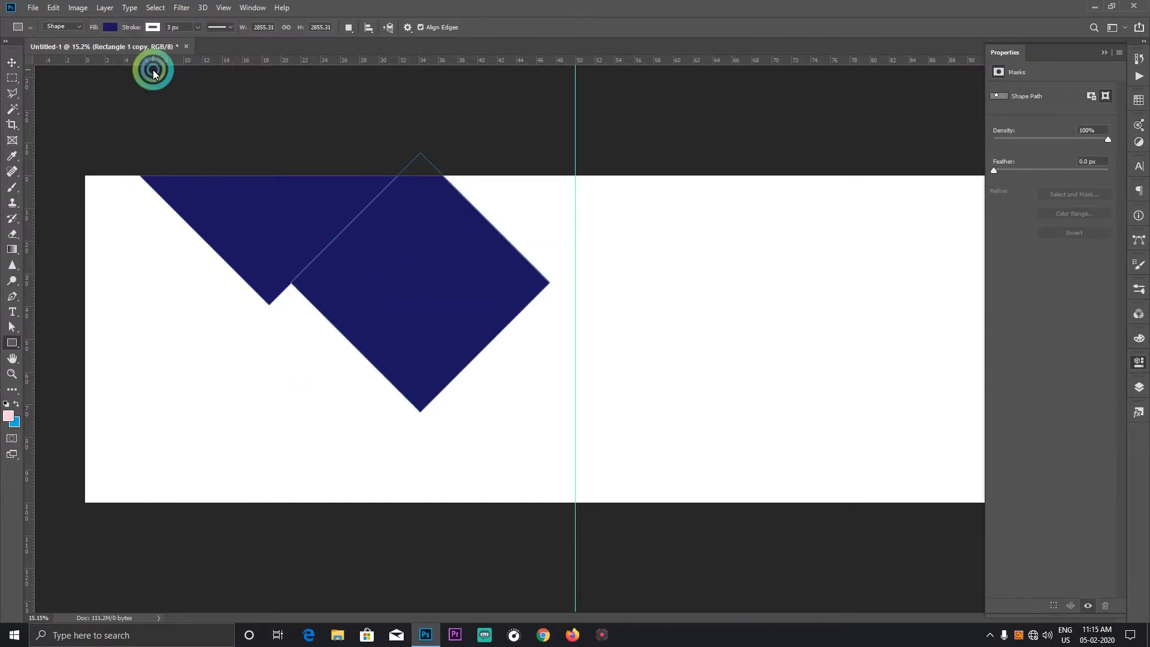
click(152, 27)
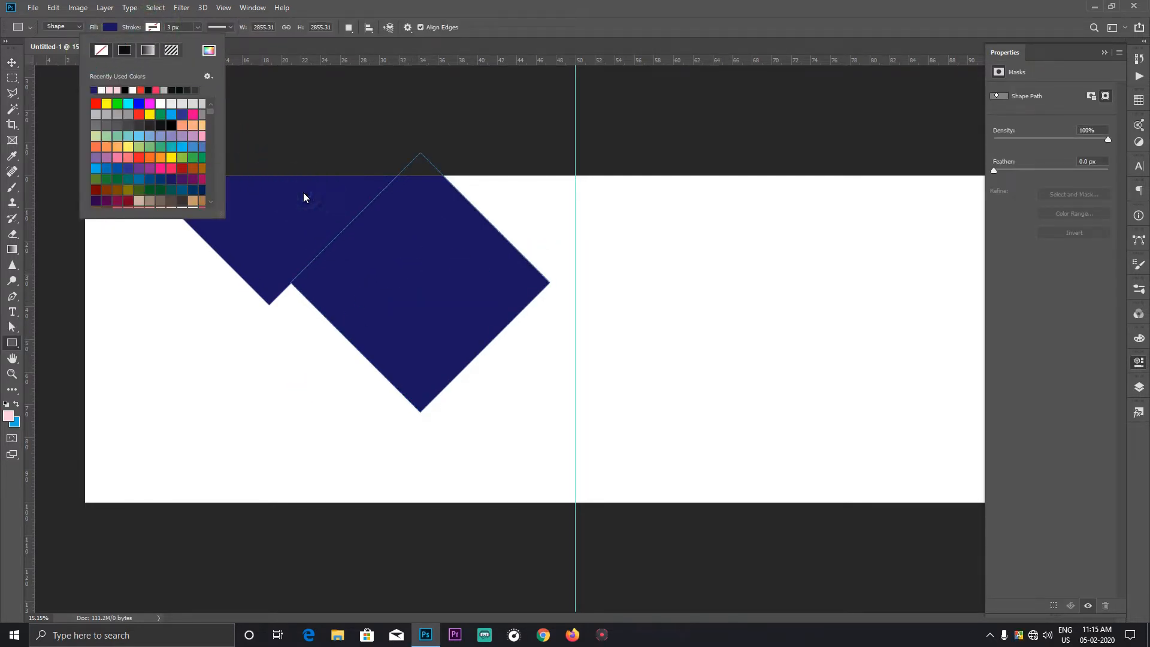
click(126, 60)
Step: Remove the stroke from the original diamond at the canvas's top edge
right_click(226, 223)
click(252, 224)
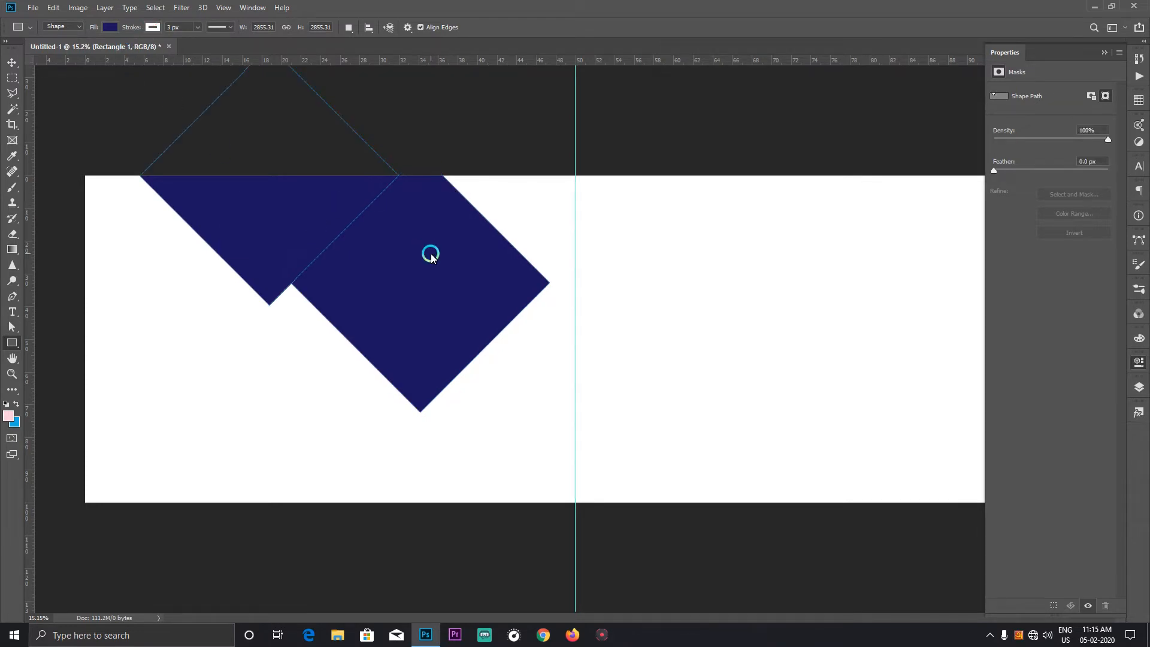
click(160, 27)
click(12, 63)
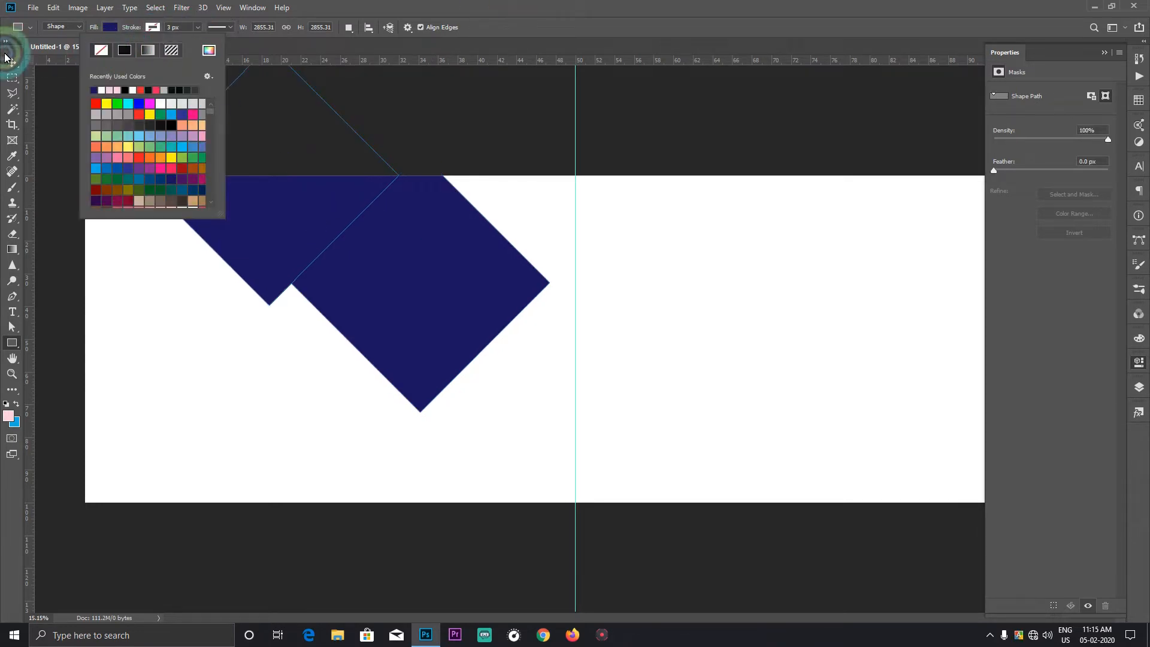
click(100, 90)
Step: Recolour the diamond copy to the lighter blue #393281
click(453, 315)
right_click(428, 283)
click(452, 290)
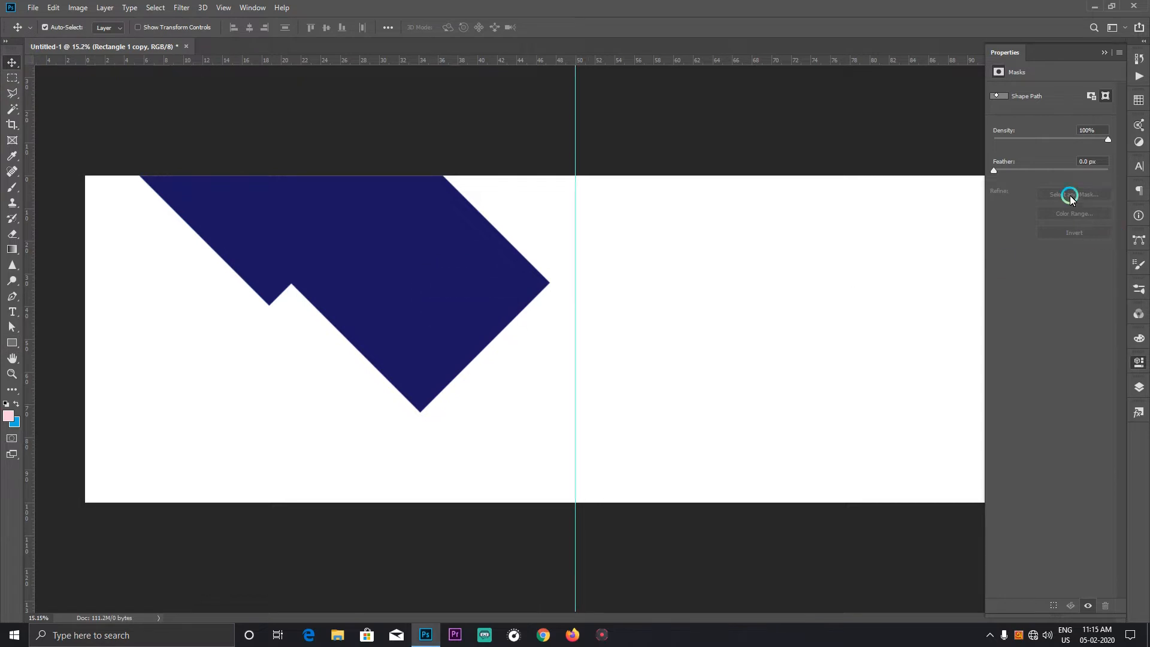
click(1140, 385)
double_click(1020, 124)
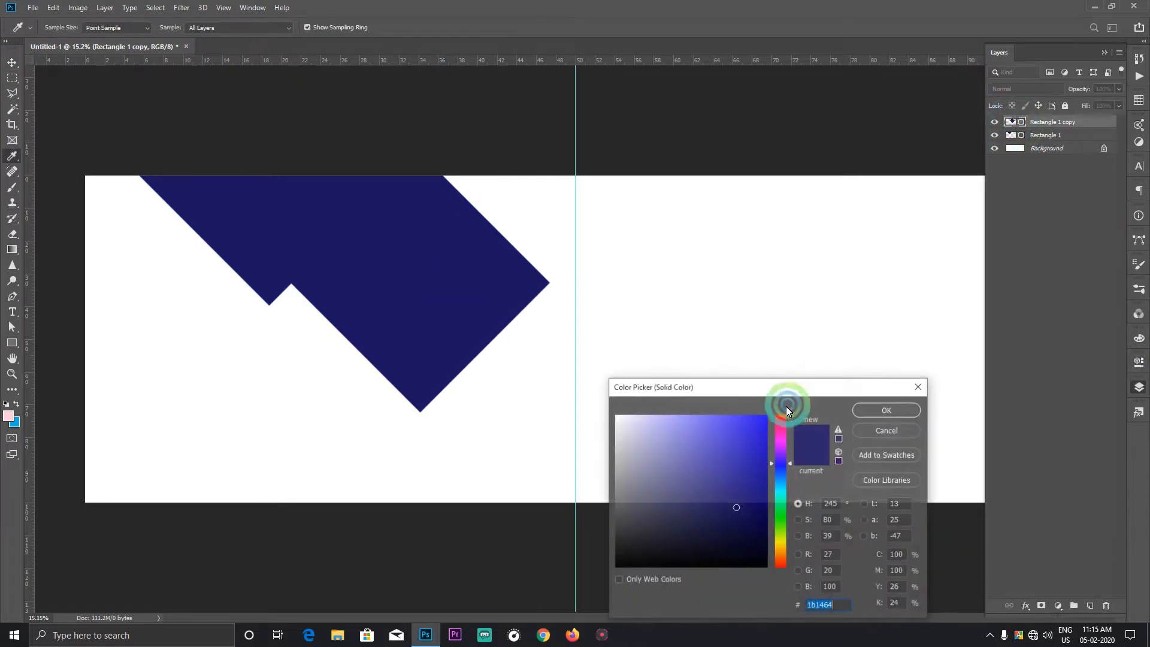
click(719, 497)
drag(720, 498, 707, 489)
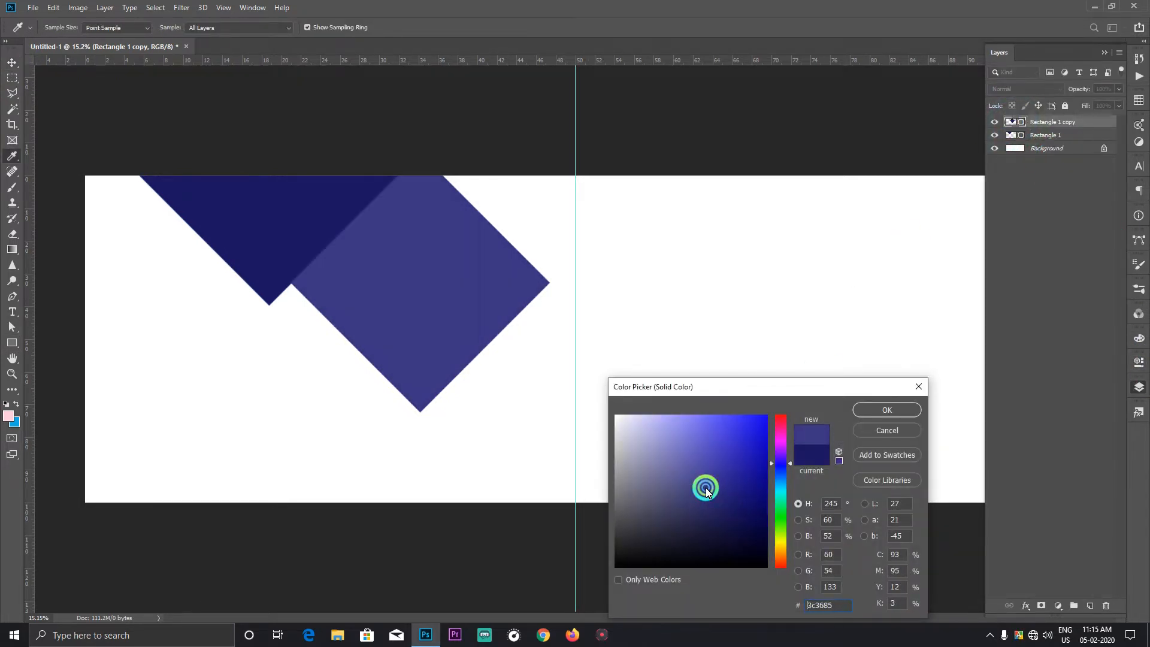
click(885, 411)
Step: Duplicate the lighter diamond's layer and shift the lower of the two down-left, in line with the dark diamond's lower left edge
key(v)
click(375, 298)
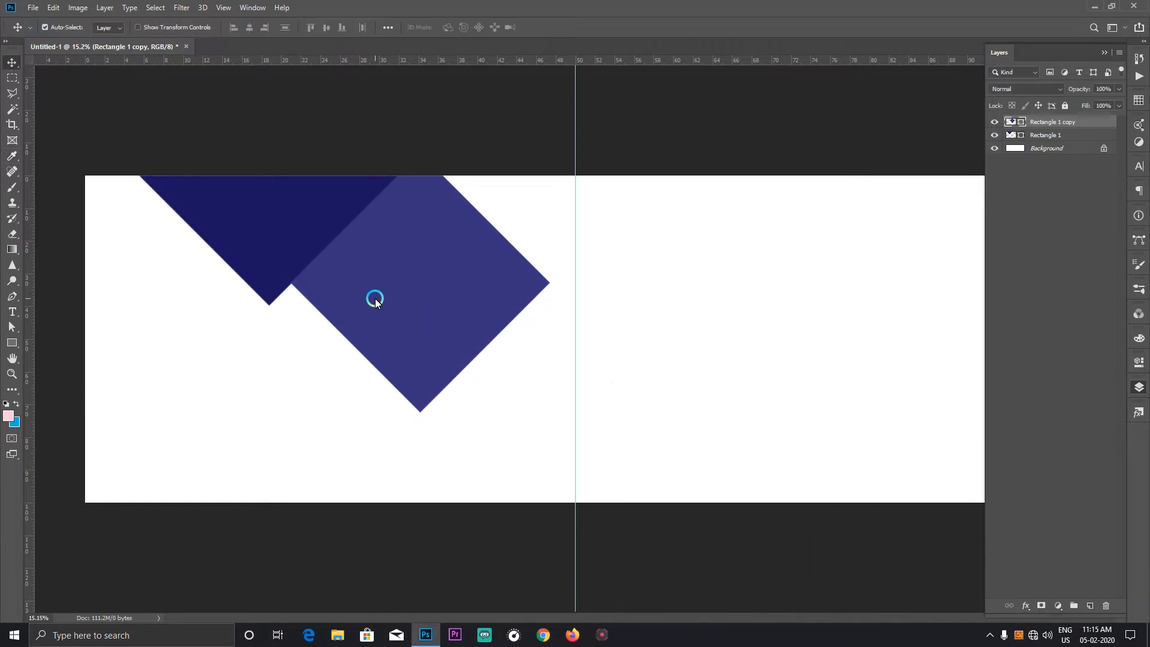
key(ctrl+j)
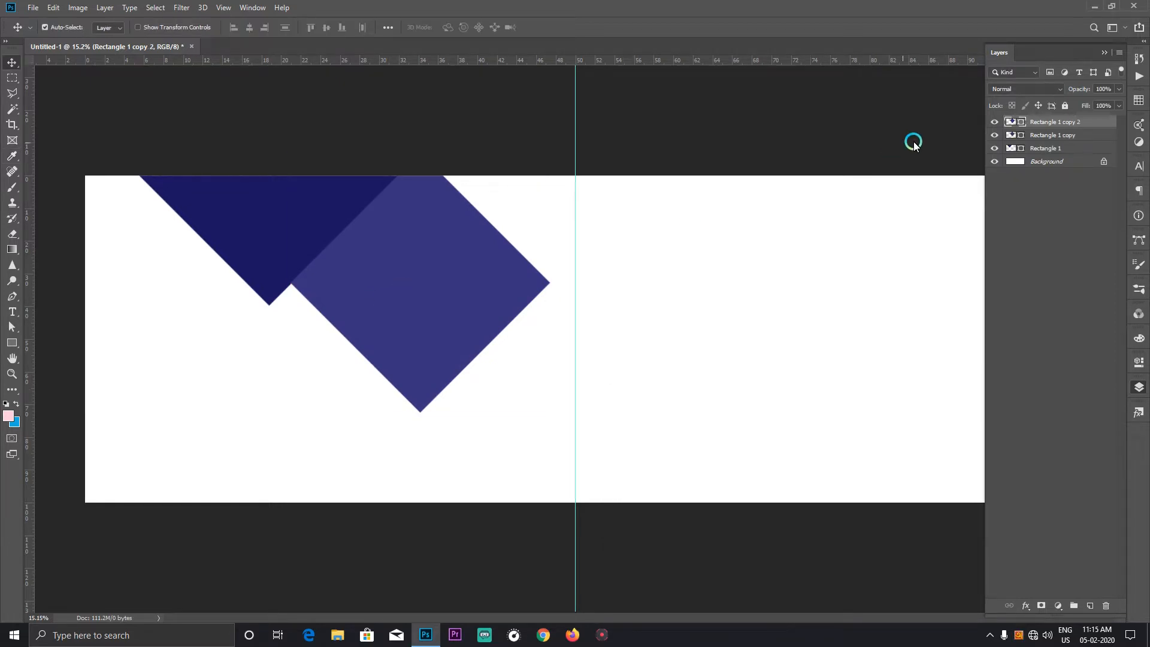
click(1032, 137)
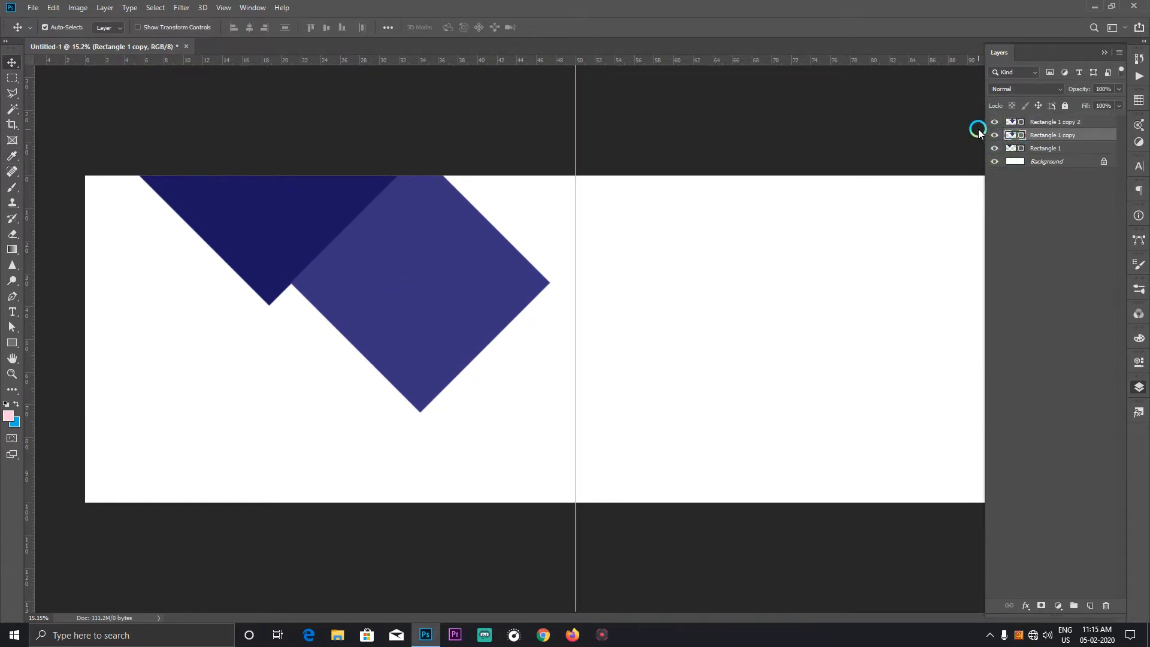
key(ctrl+t)
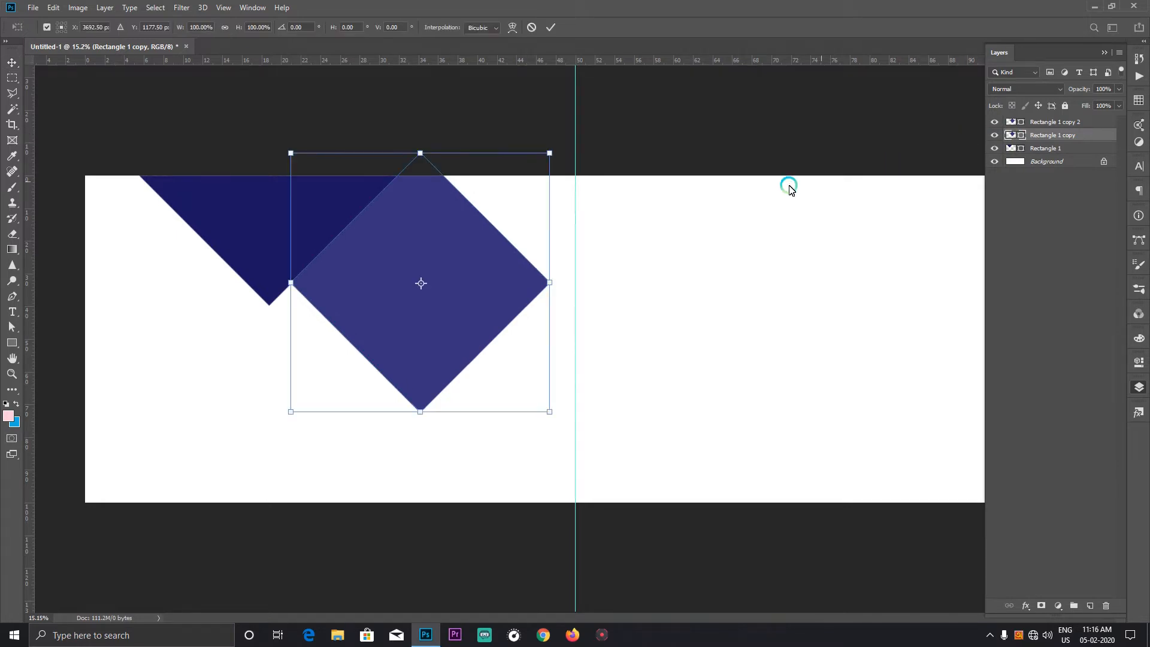
drag(375, 271, 350, 296)
double_click(434, 236)
Step: Recolour the shifted lower diamond to #1b1464, sampled from the original dark diamond
click(1056, 135)
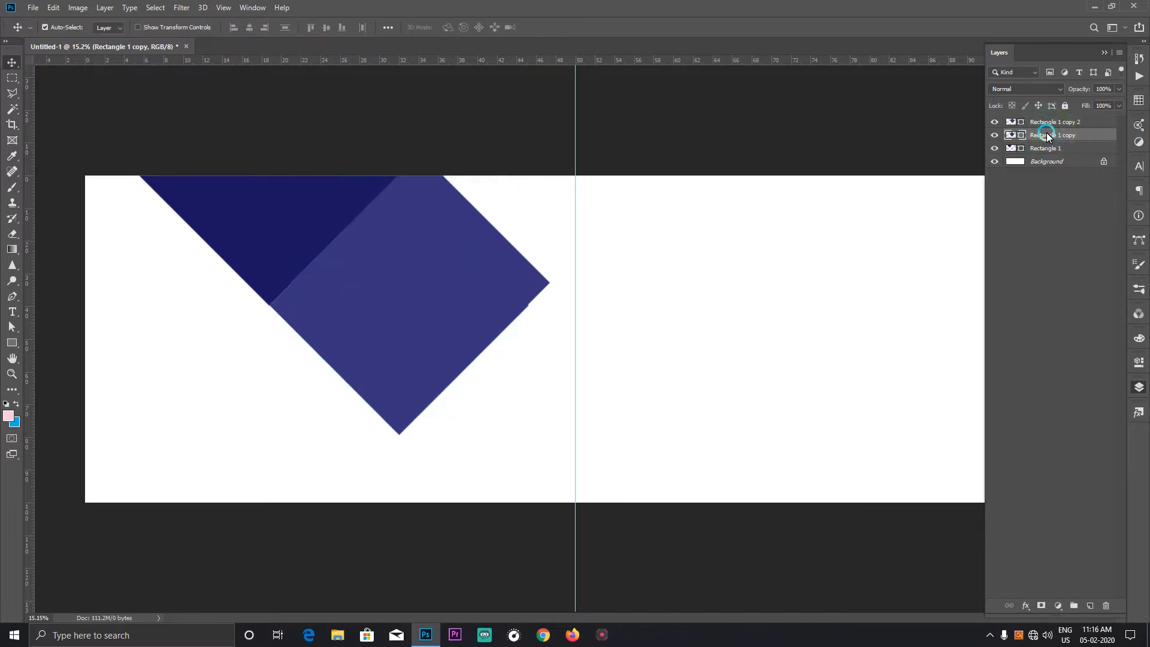
double_click(1021, 136)
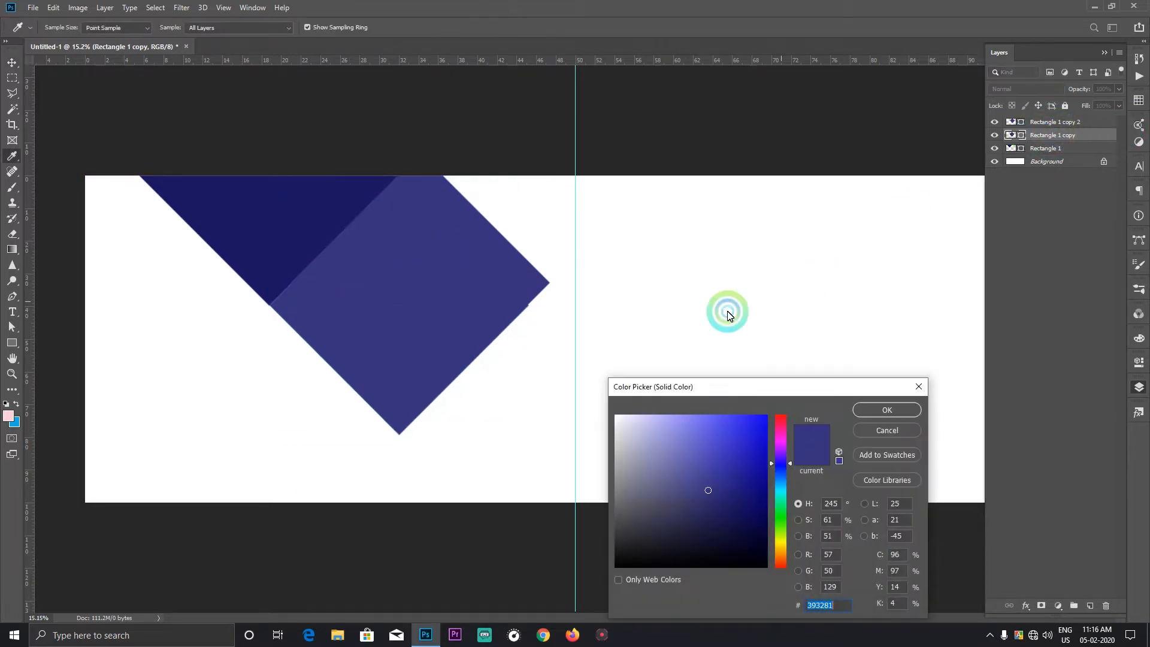
click(299, 221)
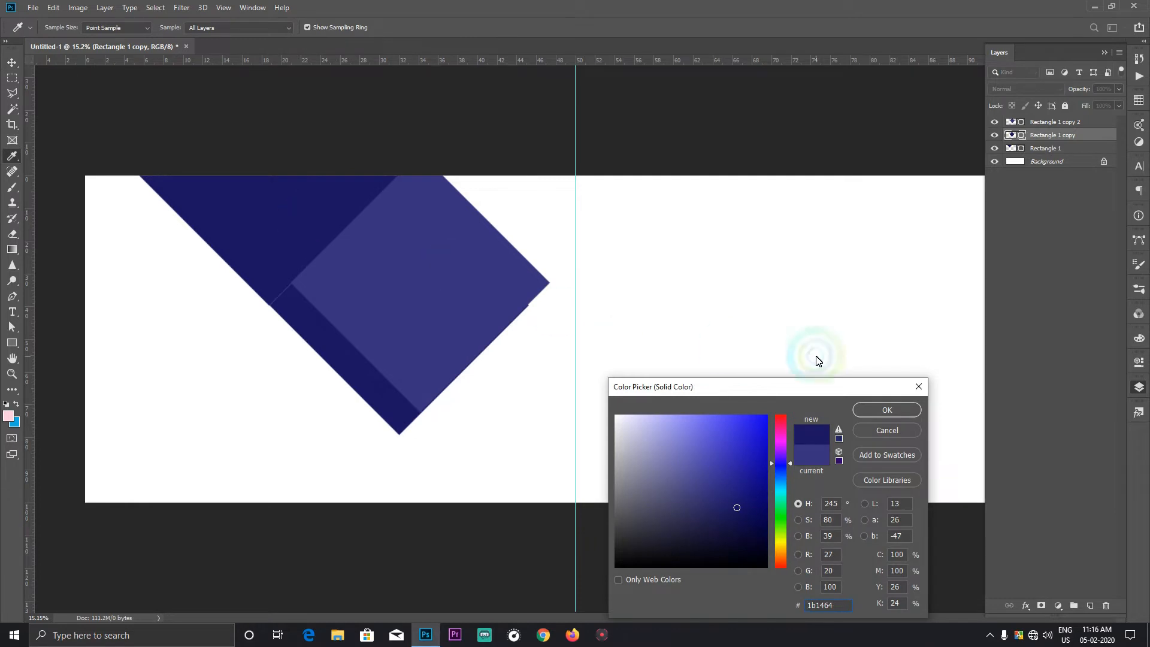
click(888, 410)
Step: Fine-tune the position of the dark lower diamond to close the thin gap to the original dark diamond
scroll(300, 323, up, 3)
mouse_move(280, 316)
mouse_down()
mouse_move(270, 306)
mouse_move(276, 312)
mouse_up()
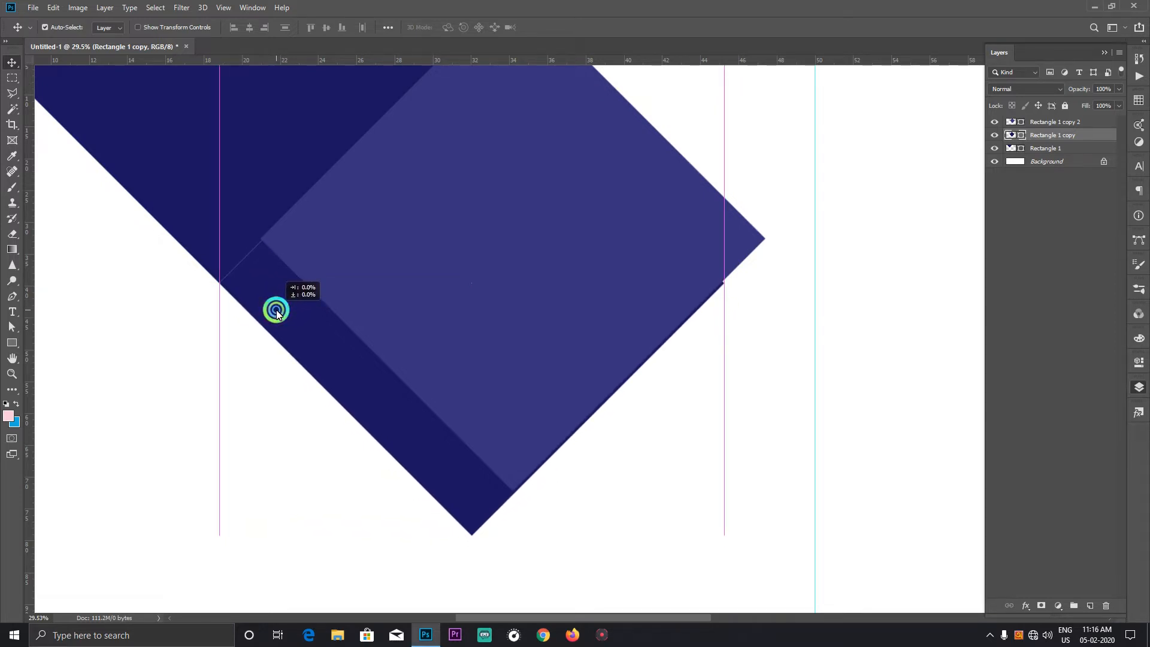
drag(276, 312, 284, 333)
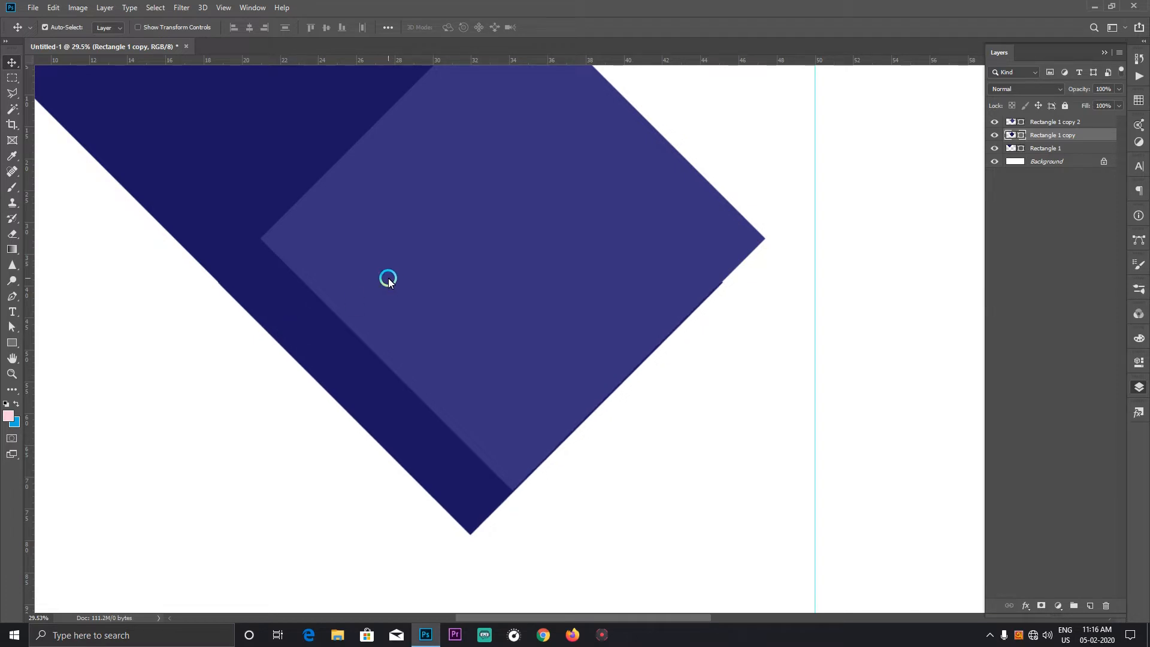
Step: Reduce the opacity of the dark lower diamond (Rectangle 1 copy) to 52%
click(433, 212)
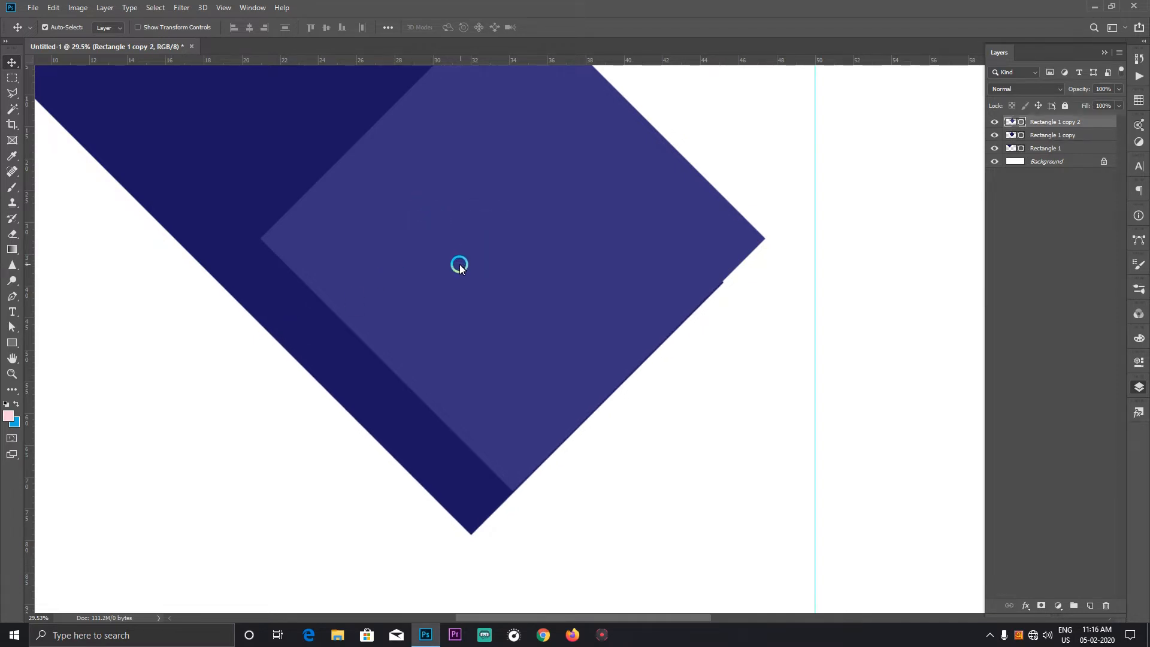
scroll(458, 265, up, 1)
click(332, 398)
click(1134, 78)
click(1119, 90)
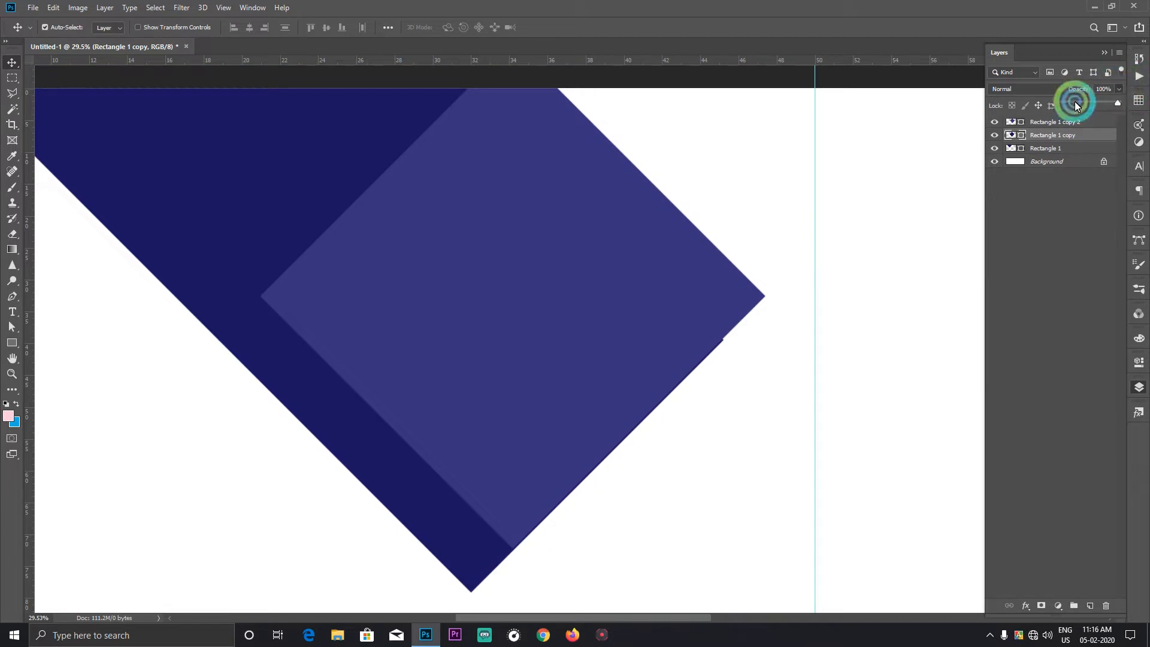
drag(1076, 102, 1091, 101)
Step: Nudge the lighter diamond slightly right to cover the thin sliver of the lower diamond along its lower right edge
drag(575, 246, 575, 247)
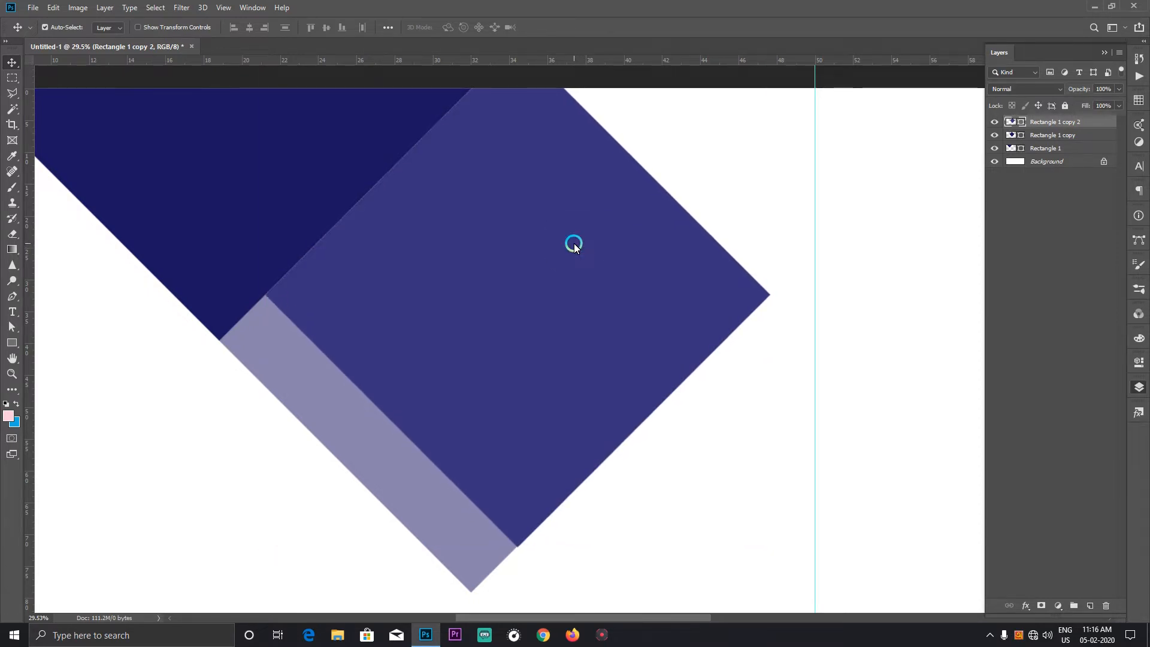
scroll(579, 240, up, 2)
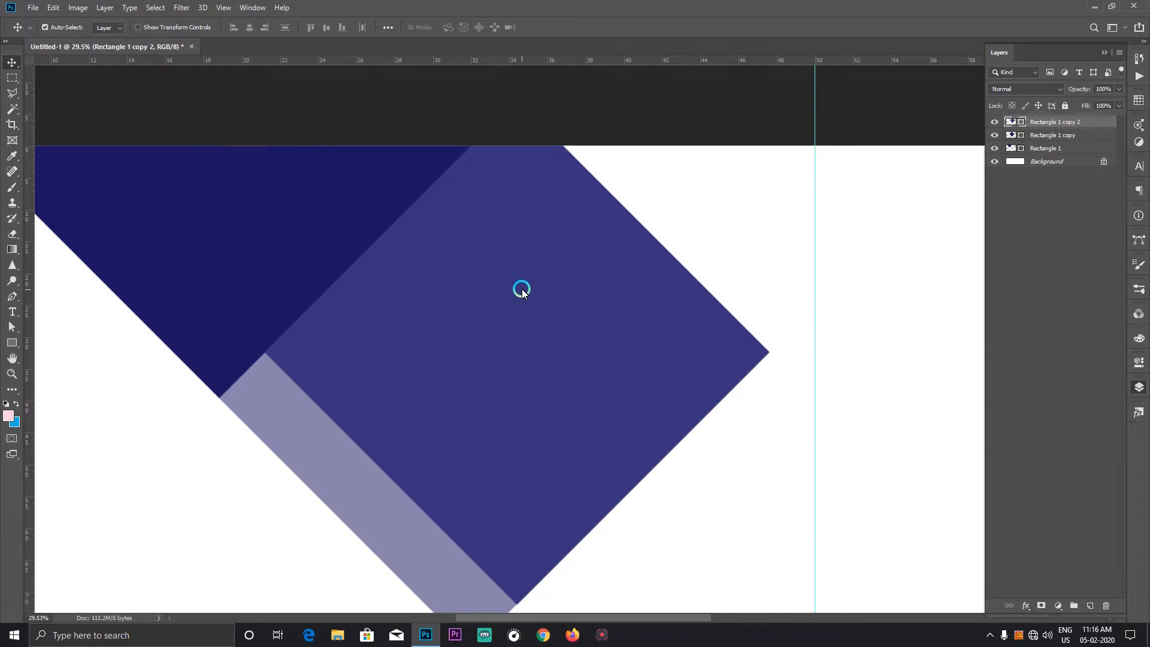
scroll(526, 278, down, 4)
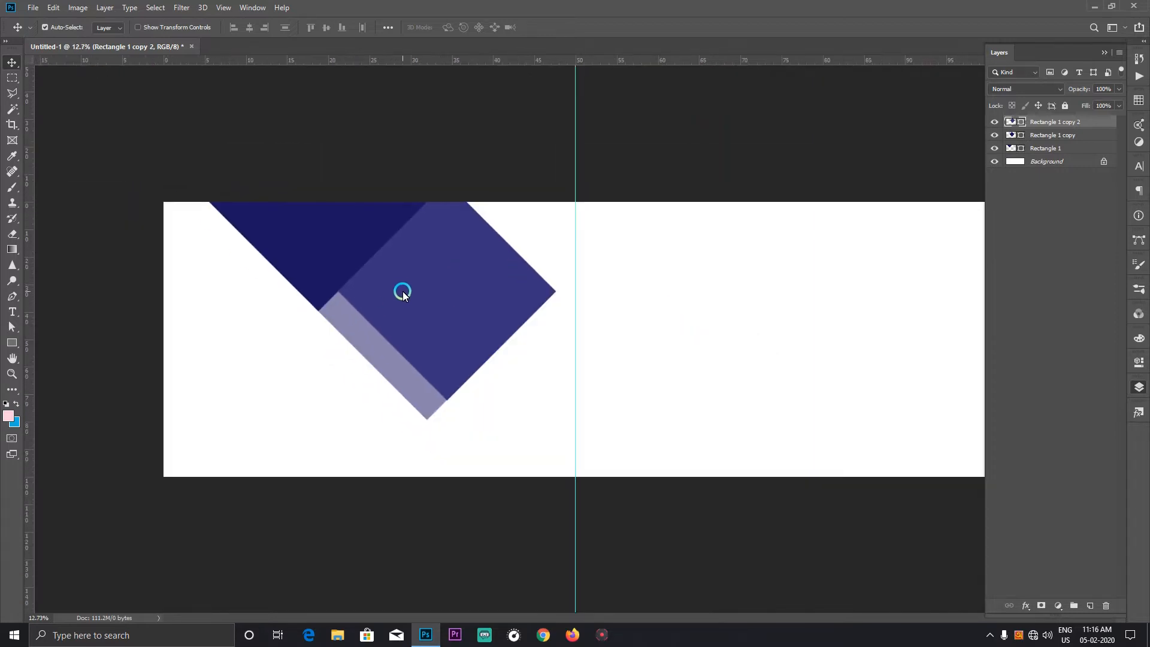
scroll(373, 331, up, 1)
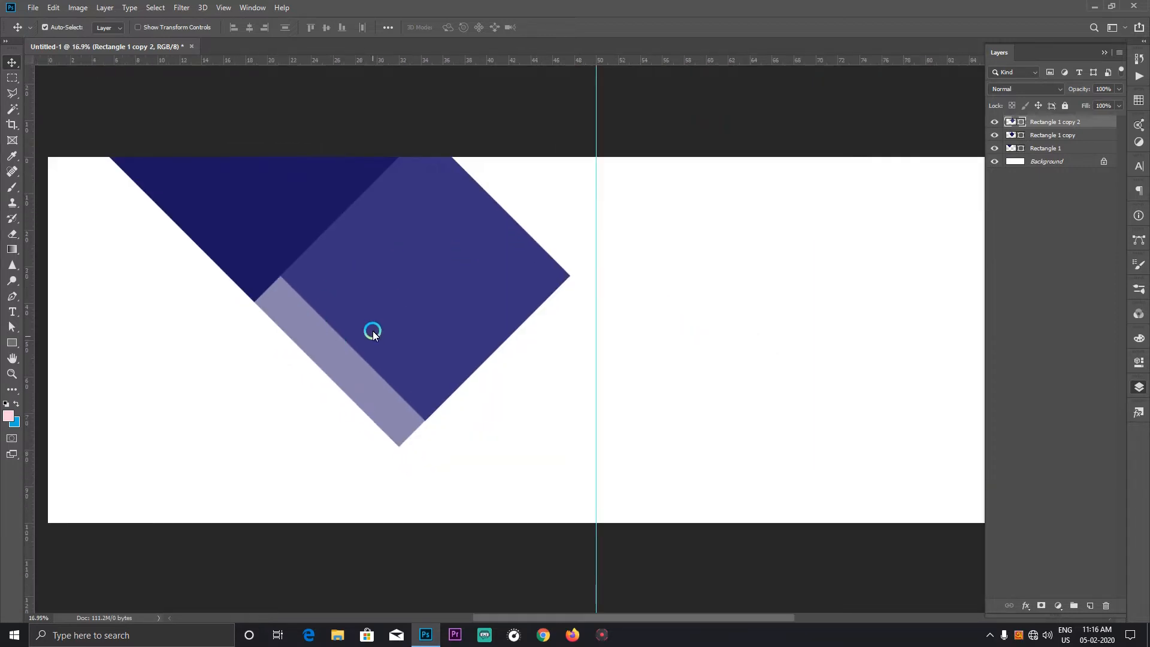
Step: Duplicate the translucent lower diamond and place the copy behind the lighter diamond, offset slightly to its right as a narrow border
click(352, 374)
drag(350, 371, 391, 346)
scroll(438, 244, up, 4)
drag(564, 253, 549, 282)
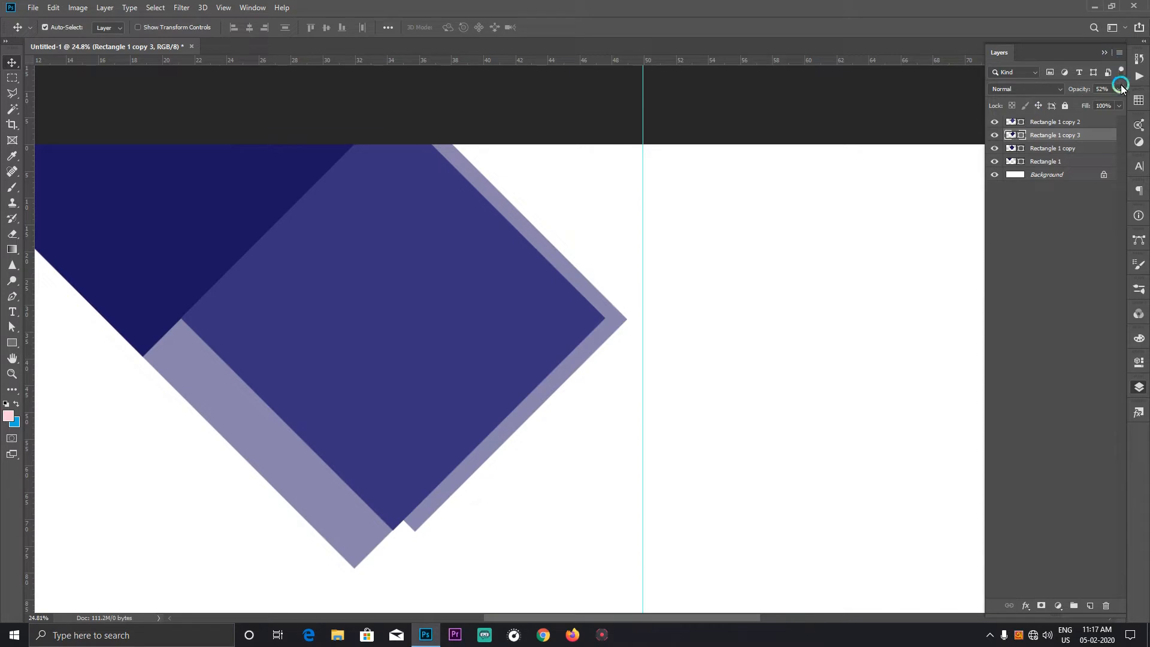
Step: Lower the border diamond's opacity to 35% and recolour it to the bright blue #0b8cd6
click(1119, 88)
drag(1080, 103, 1078, 104)
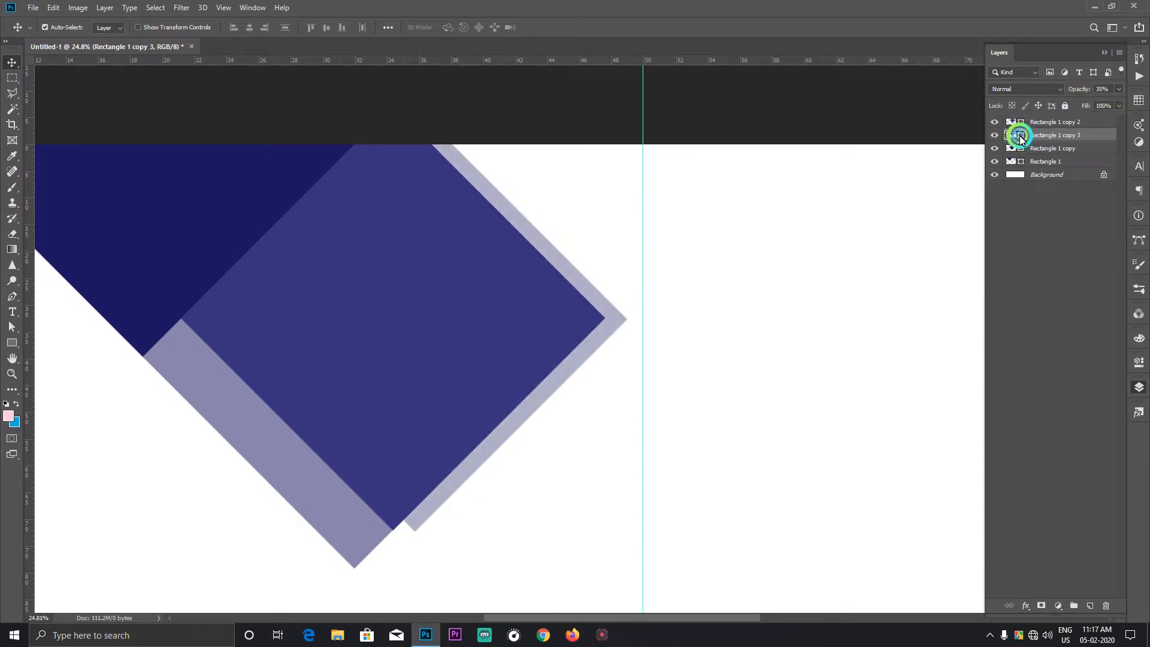
double_click(1012, 134)
click(781, 437)
click(757, 449)
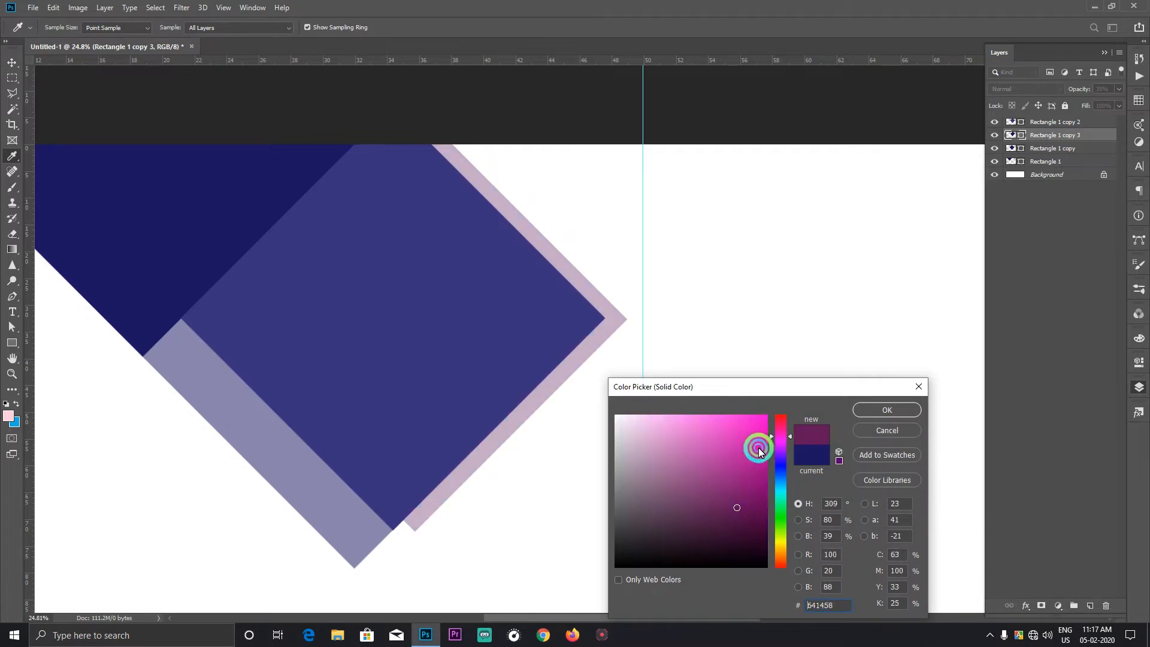
click(842, 433)
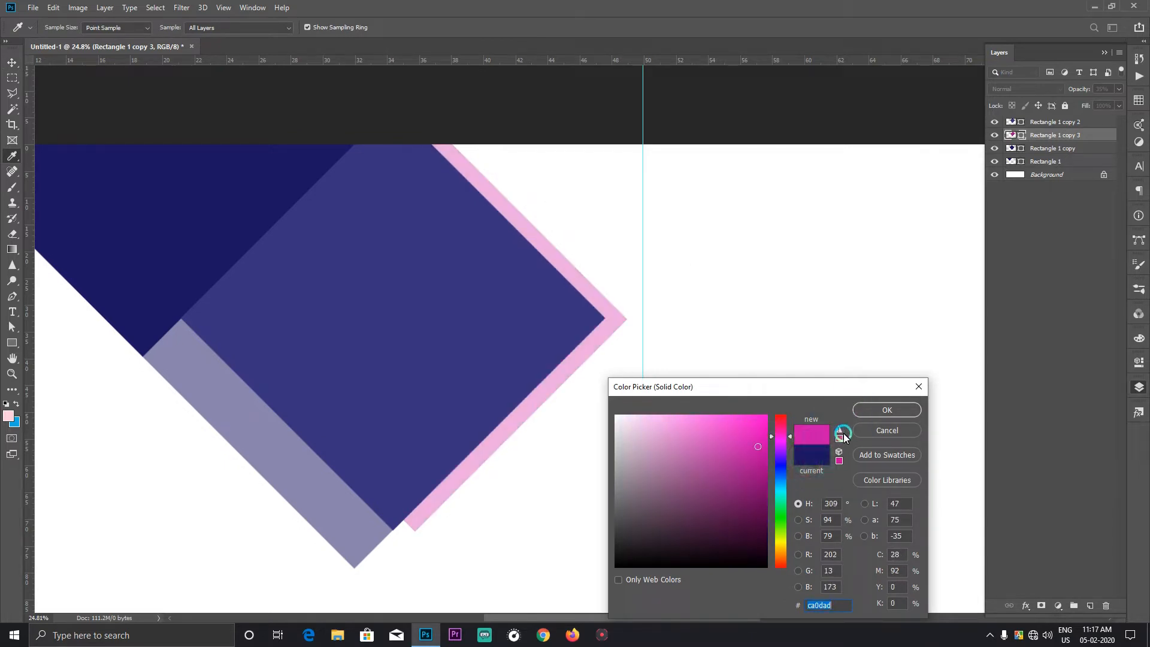
drag(794, 509, 781, 477)
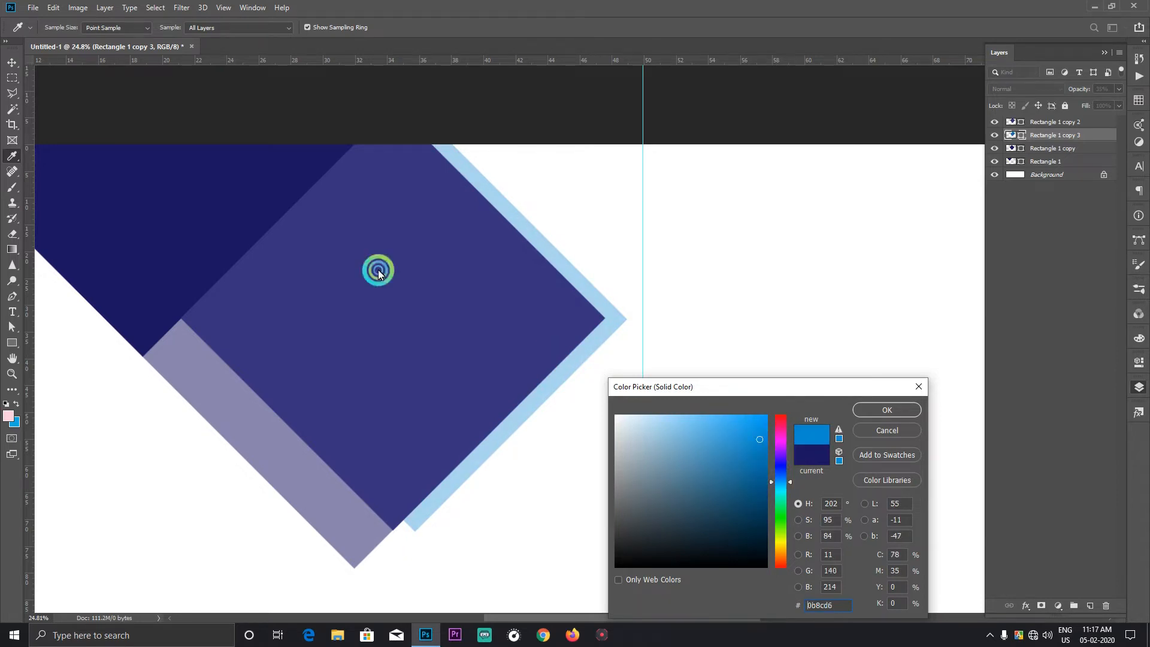
click(921, 414)
Step: Recolour the top diamond (Rectangle 1 copy 2) to the deep navy #0c0558
key(v)
click(497, 306)
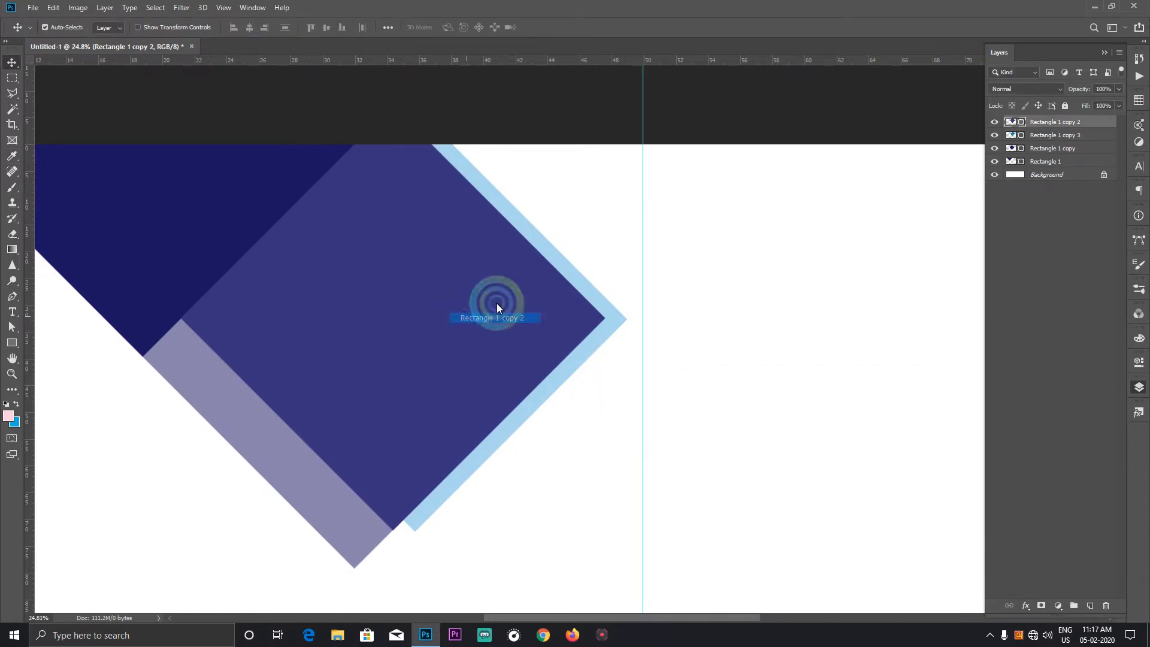
double_click(1021, 122)
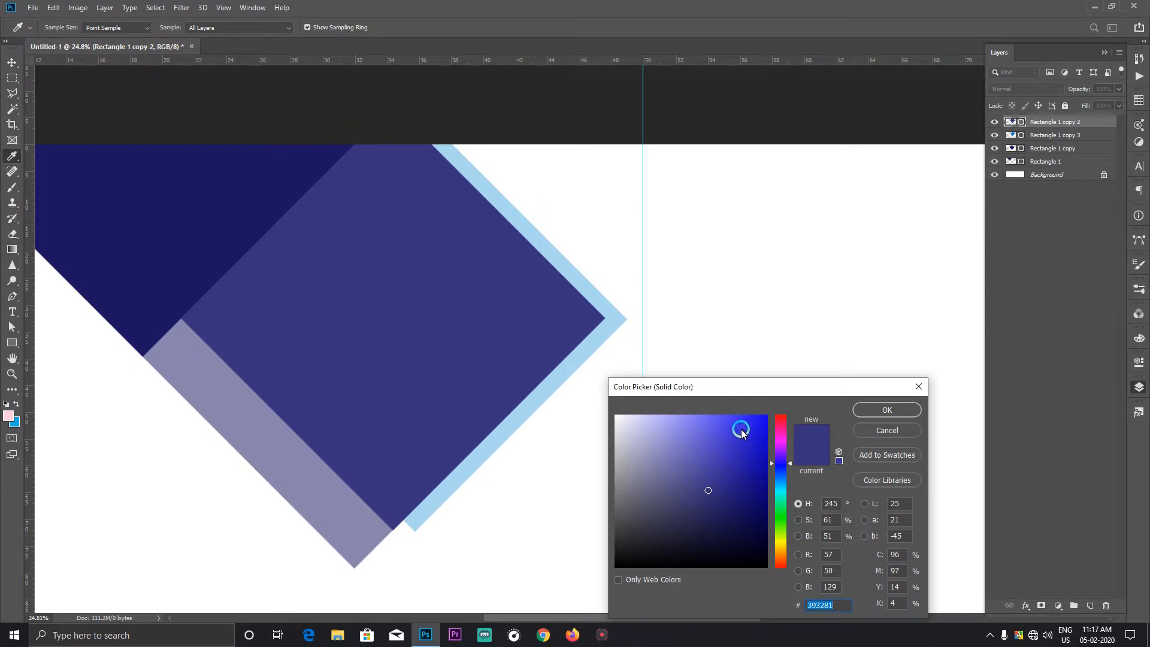
mouse_move(745, 441)
mouse_down()
mouse_move(763, 539)
mouse_move(763, 519)
mouse_up()
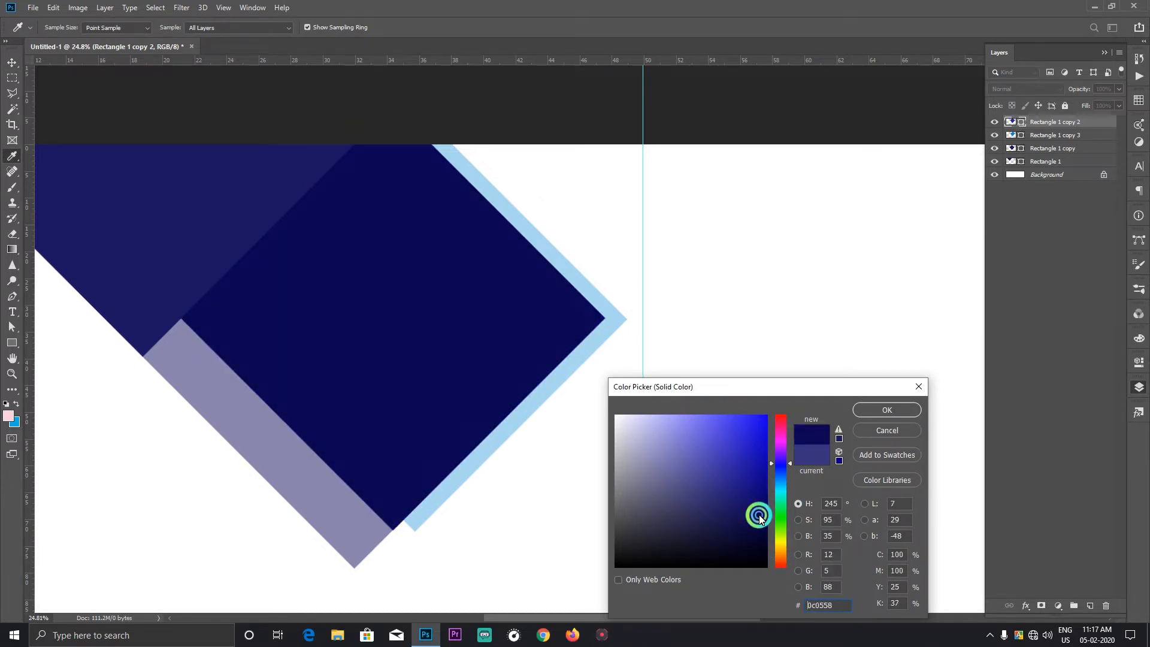
click(890, 411)
Step: Recolour the original upper left diamond (Rectangle 1) to the dark blue #143664
scroll(264, 289, up, 1)
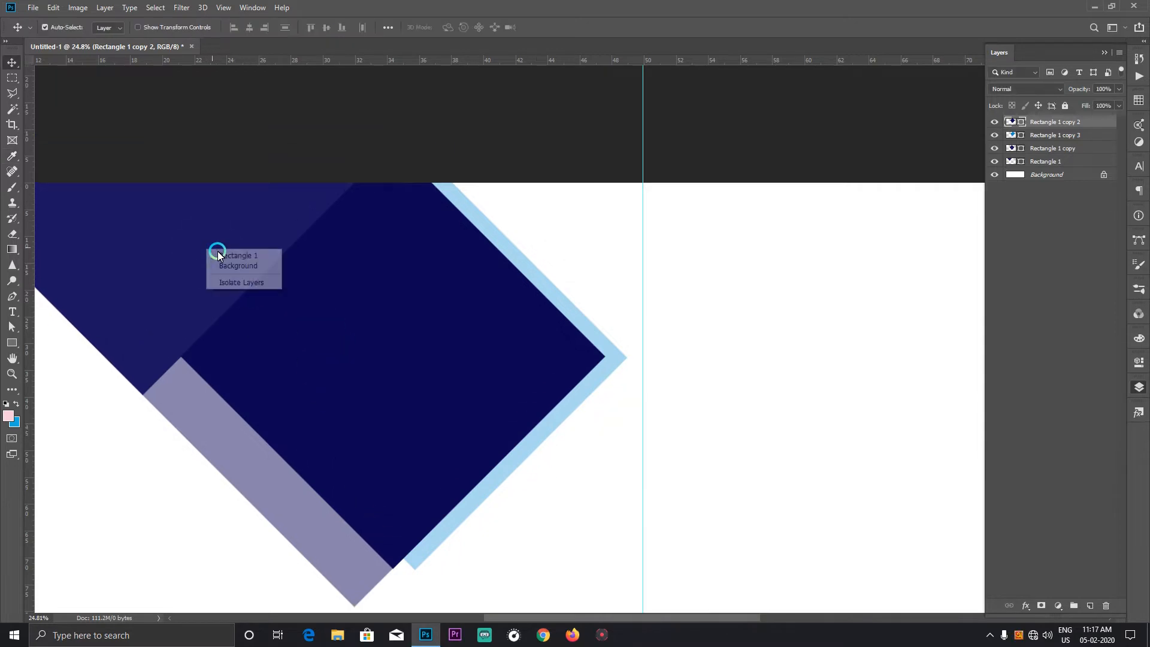
click(217, 250)
double_click(1014, 162)
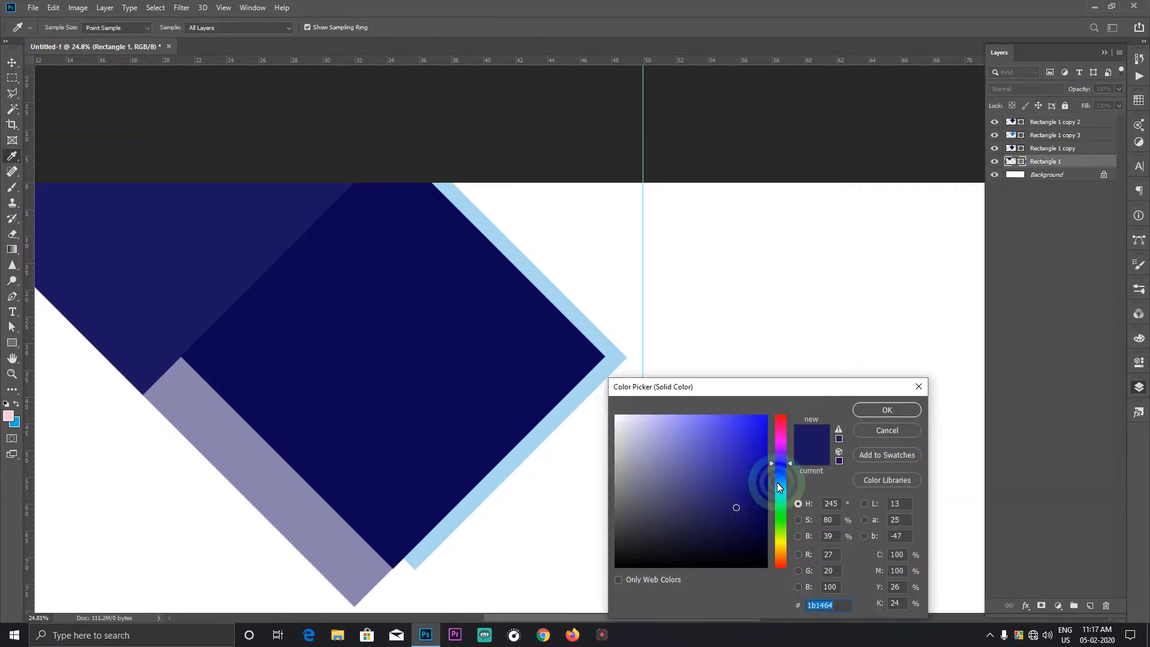
click(780, 482)
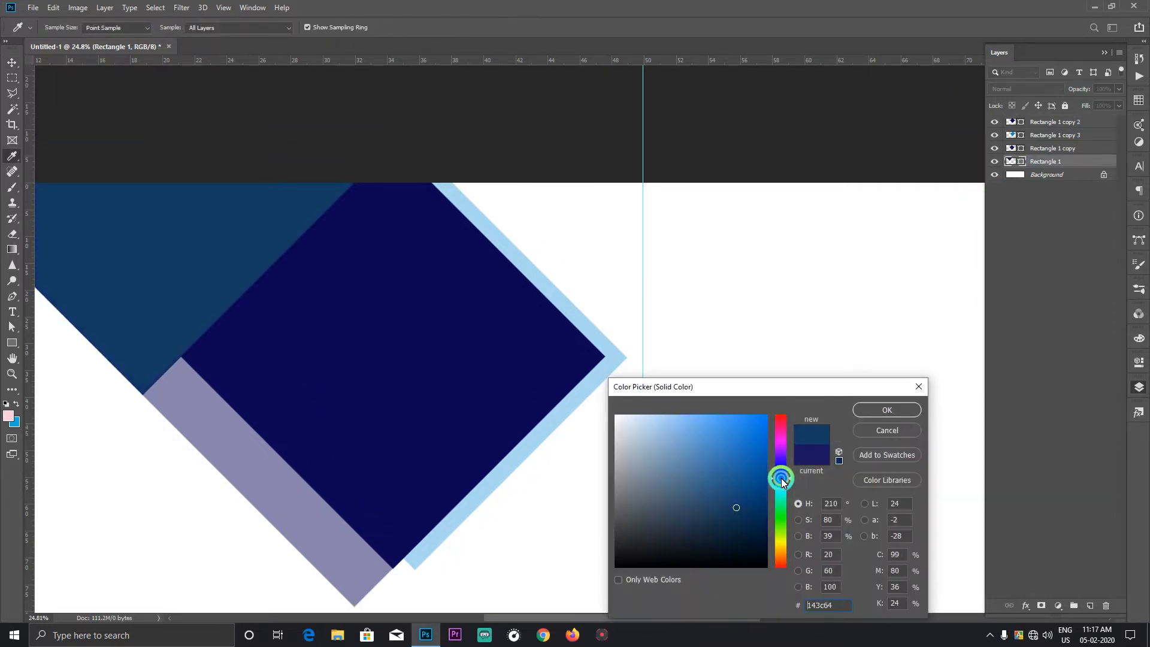
click(893, 411)
Step: Recolour the translucent lower left diamond (Rectangle 1 copy) to the magenta #a4025d
right_click(265, 485)
click(274, 491)
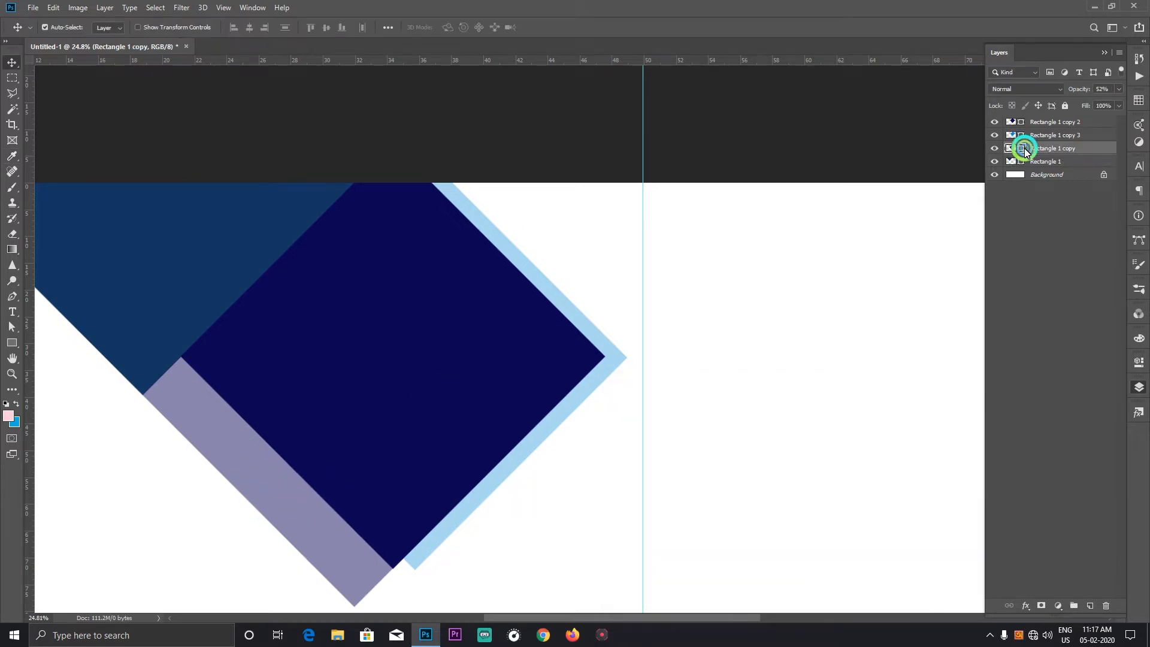
double_click(1024, 151)
click(785, 433)
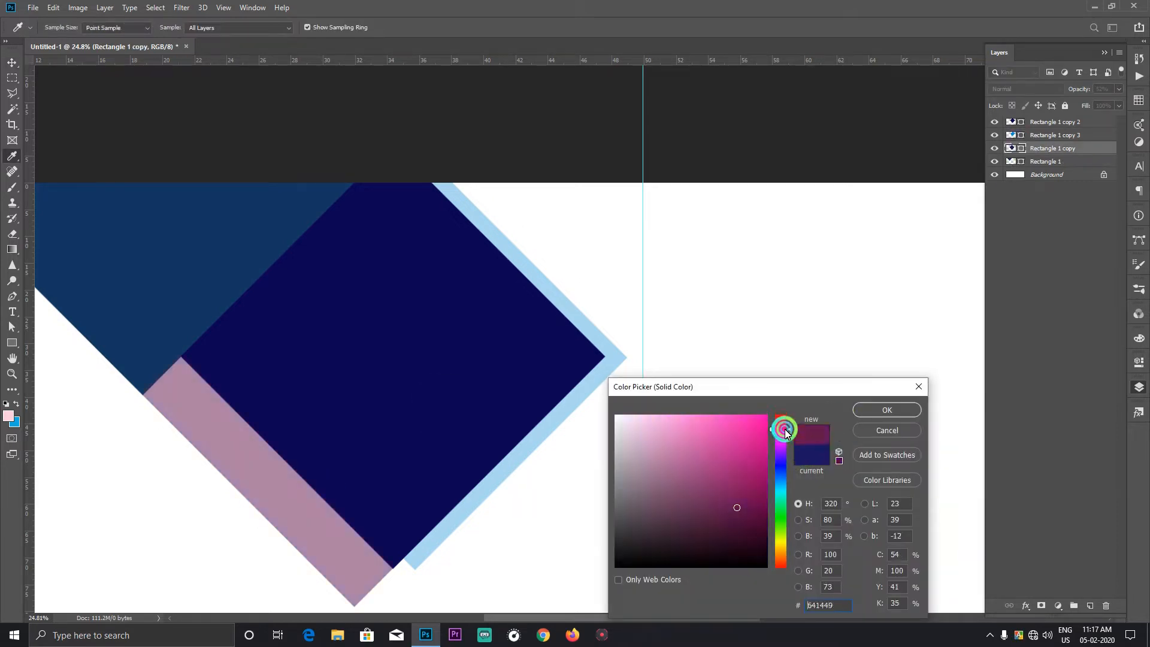
drag(765, 446, 766, 473)
click(885, 407)
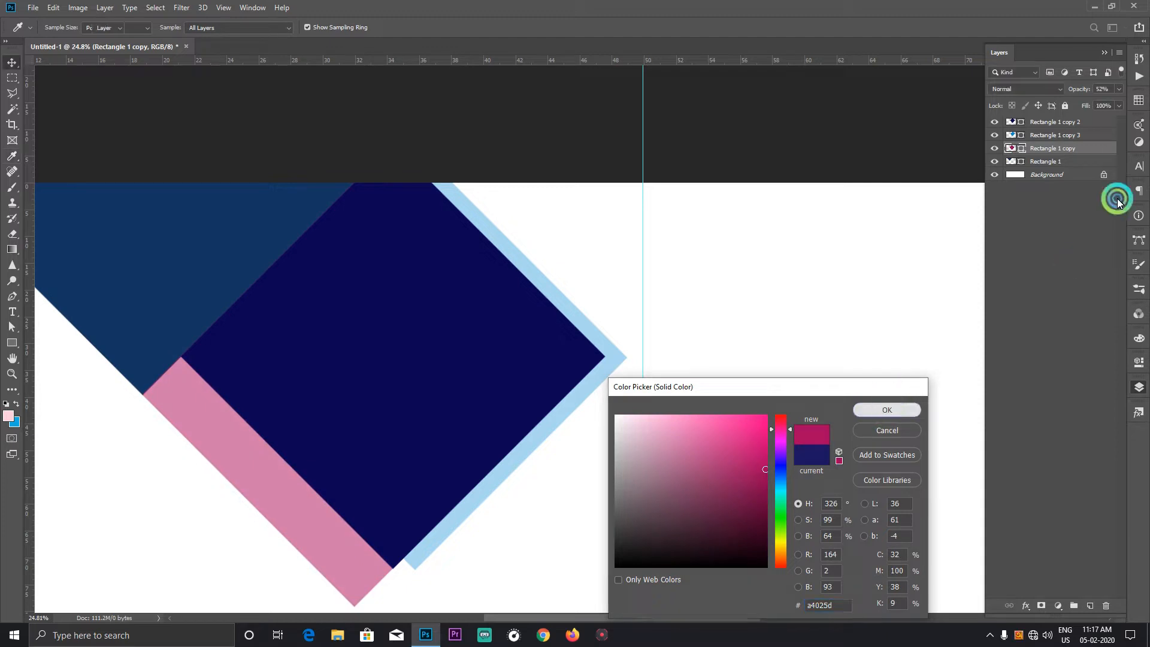
Step: Raise the magenta diamond's opacity to 76% and clear the layer selection
click(1119, 90)
click(1117, 102)
drag(1117, 102, 1104, 103)
click(811, 359)
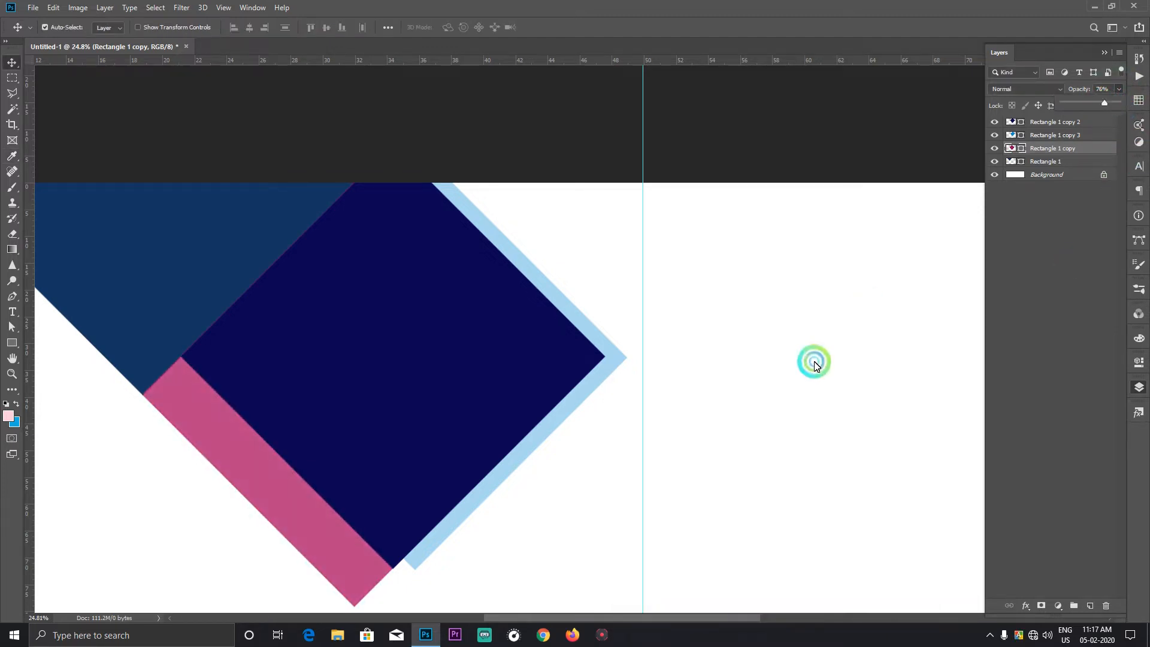
right_click(385, 339)
click(402, 346)
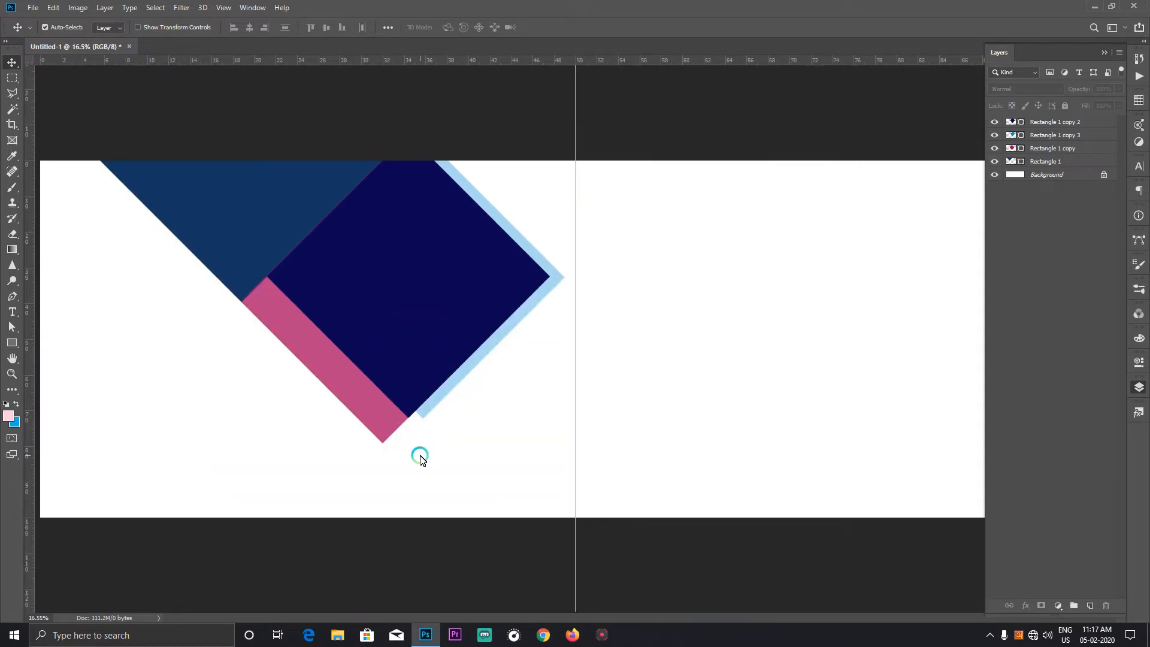
Step: Recolour the original upper left diamond (Rectangle 1) to the dark slate #282d3a
click(297, 207)
click(1013, 163)
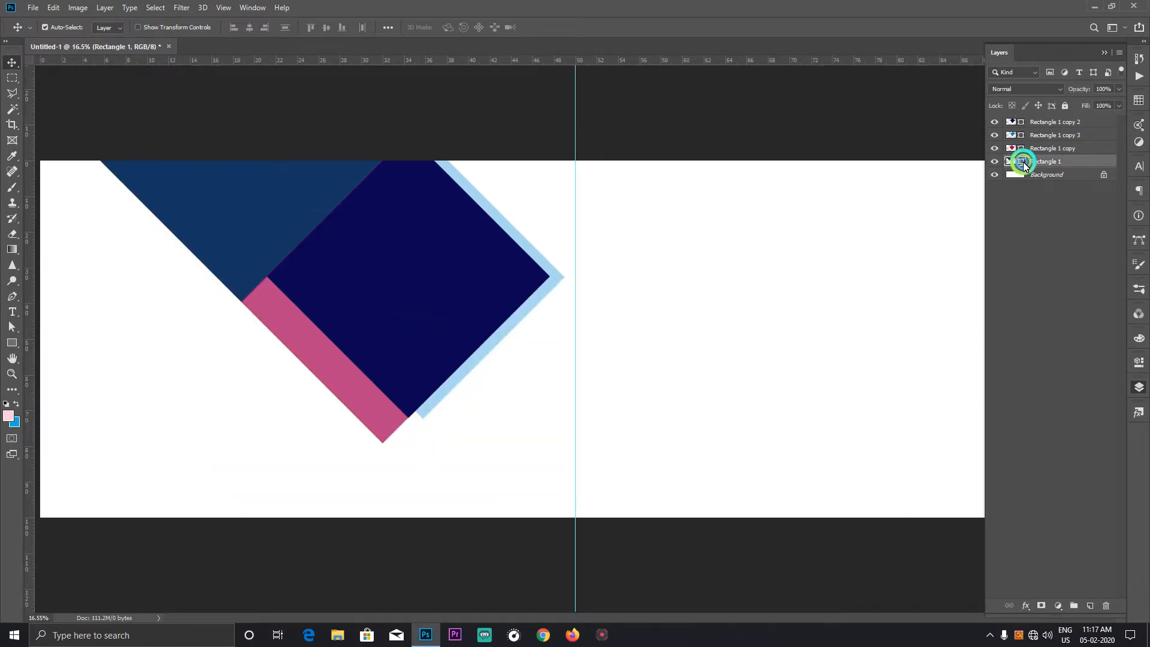
double_click(1023, 163)
mouse_move(708, 526)
mouse_down()
mouse_move(739, 267)
mouse_move(786, 367)
mouse_move(758, 425)
mouse_move(627, 535)
mouse_move(614, 527)
mouse_move(636, 541)
mouse_up()
drag(769, 476, 782, 487)
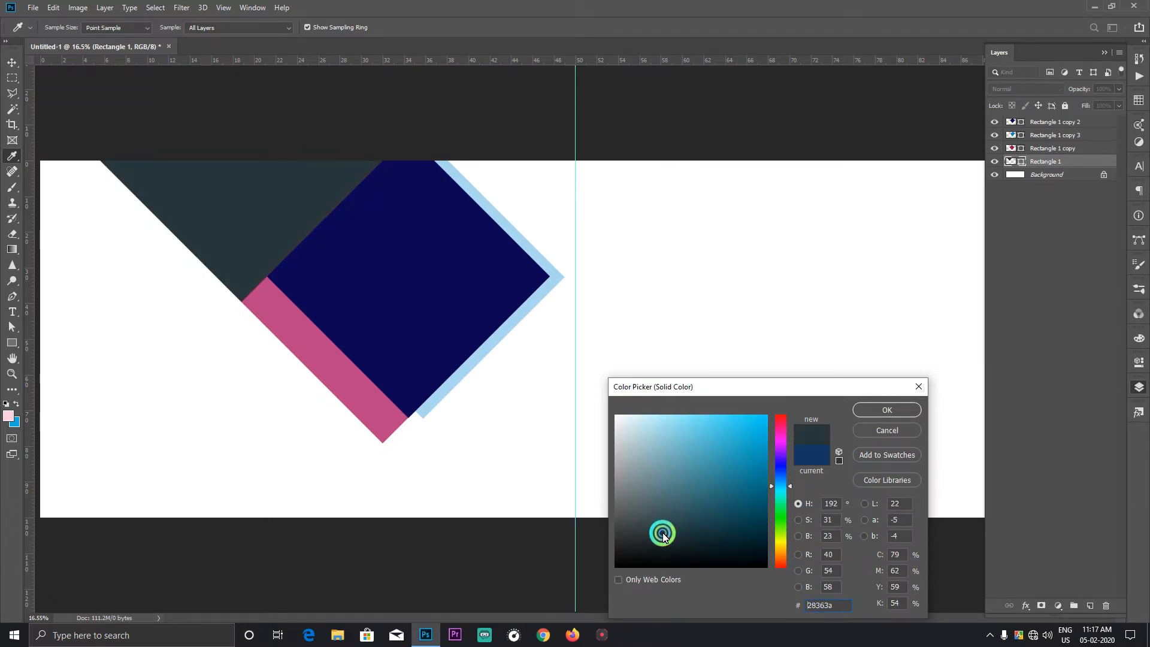
click(783, 473)
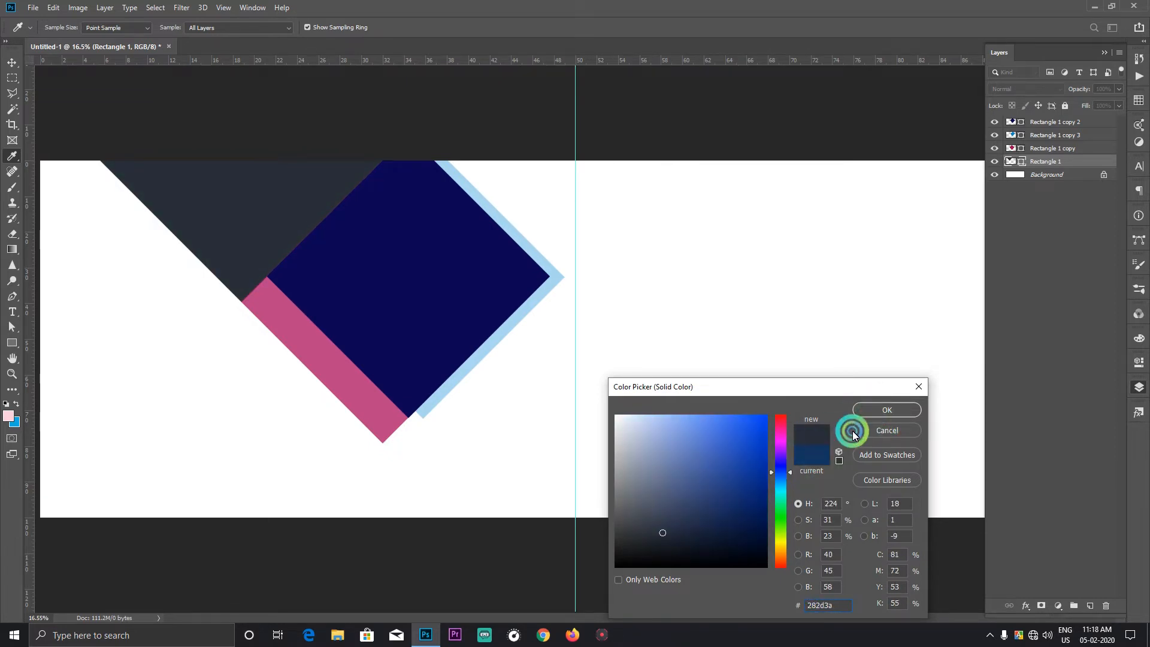
click(898, 410)
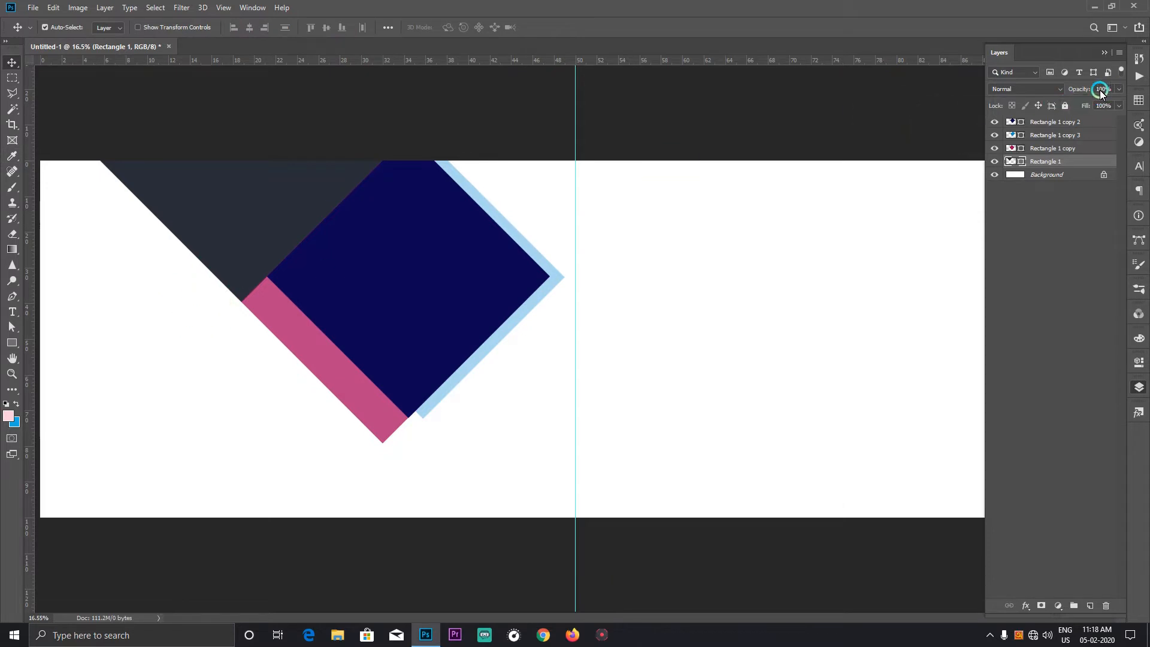
click(610, 307)
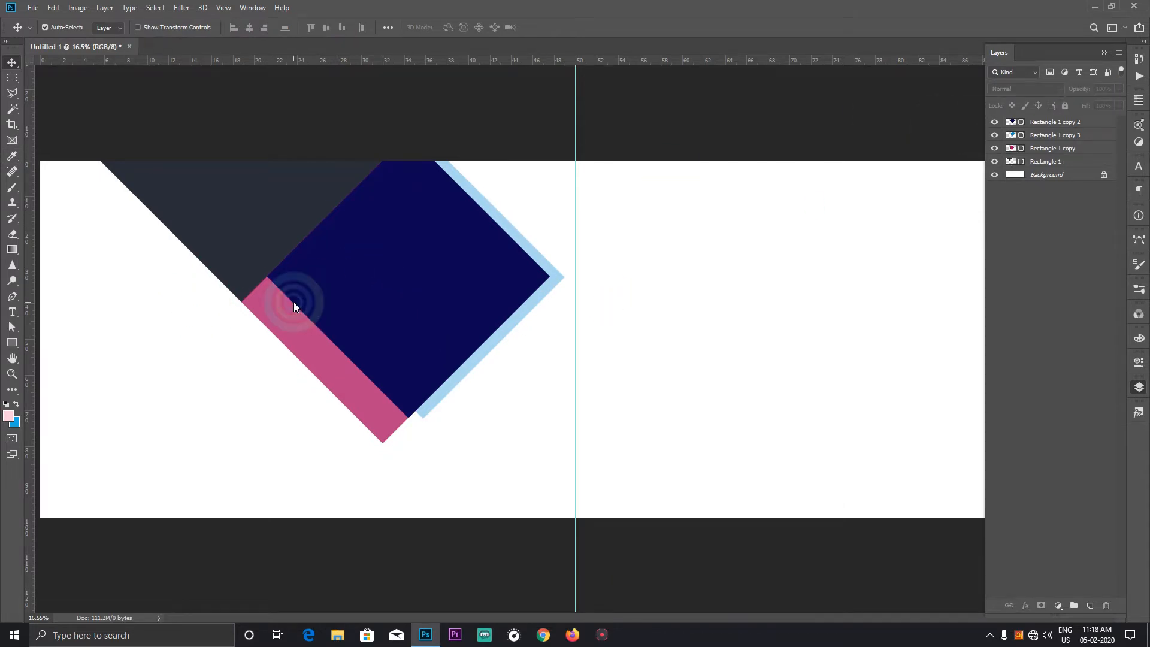
Step: Nudge the magenta diamond slightly down-right to remove its thin overlap along the slate diamond's edge
scroll(271, 293, up, 8)
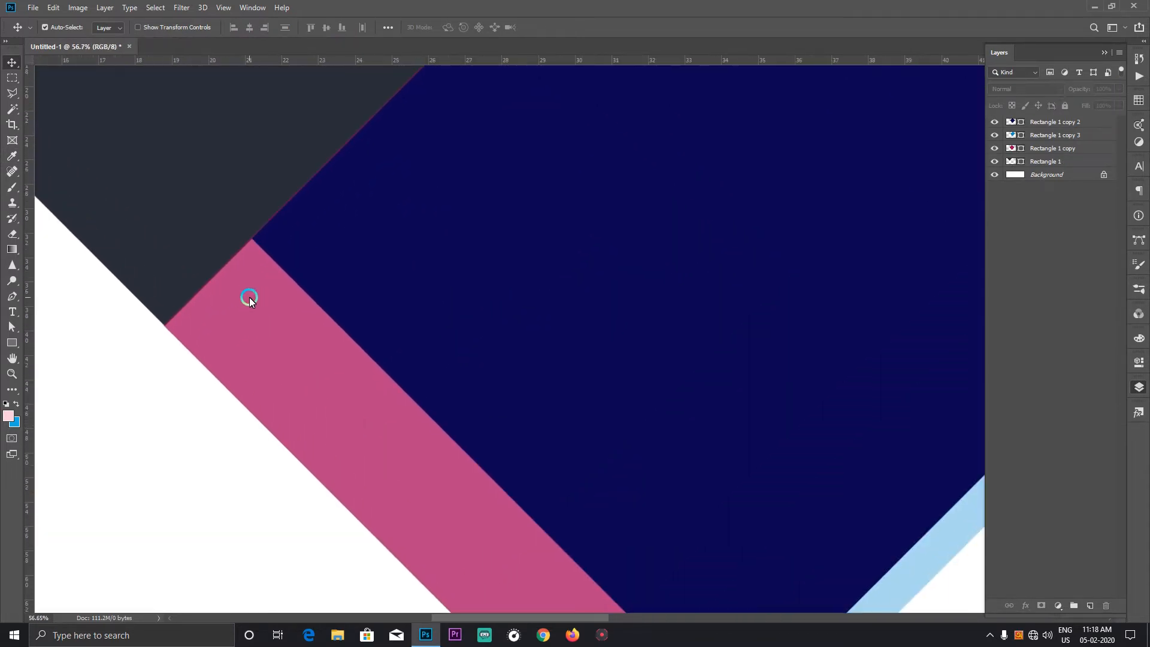
click(249, 297)
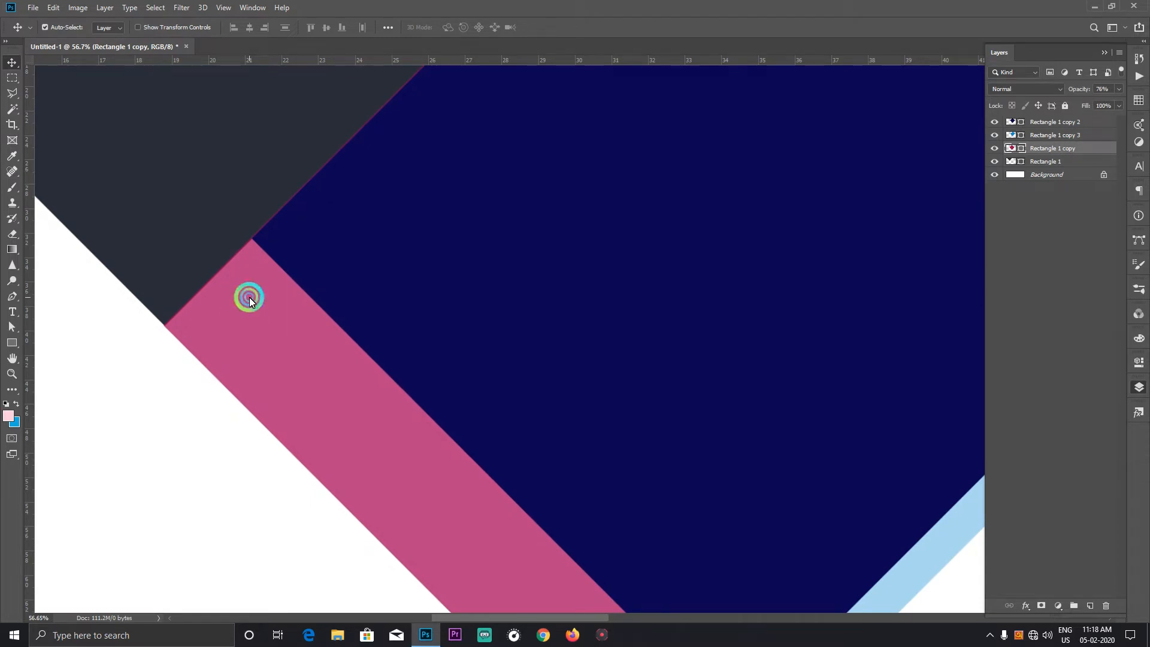
right_click(241, 293)
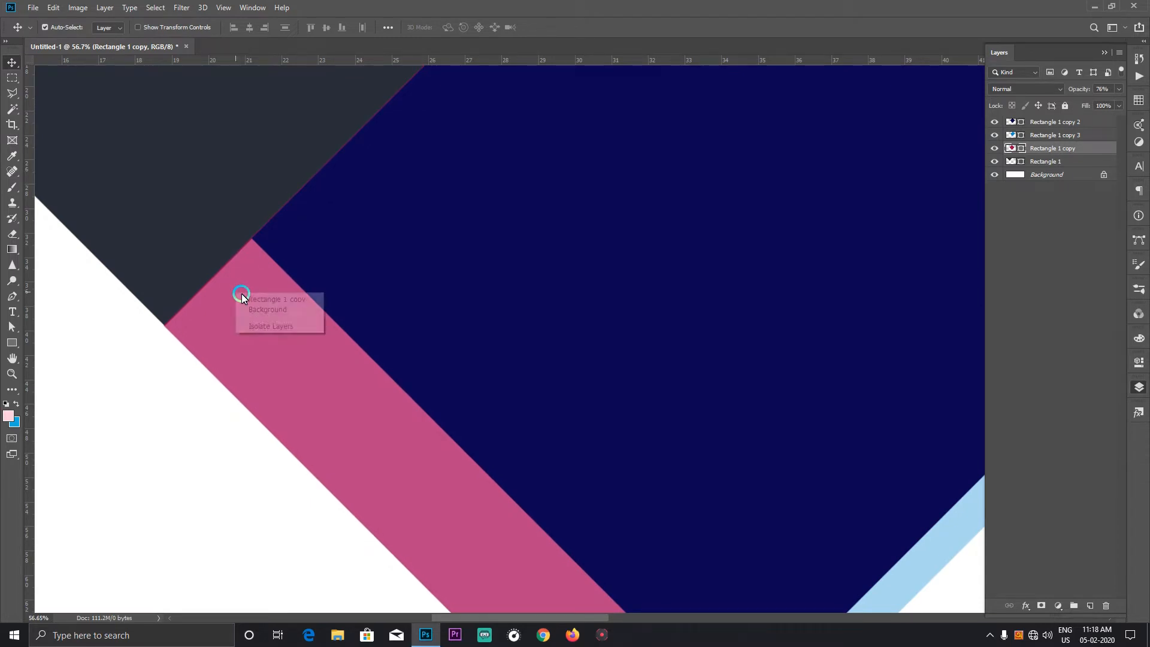
click(257, 296)
click(999, 149)
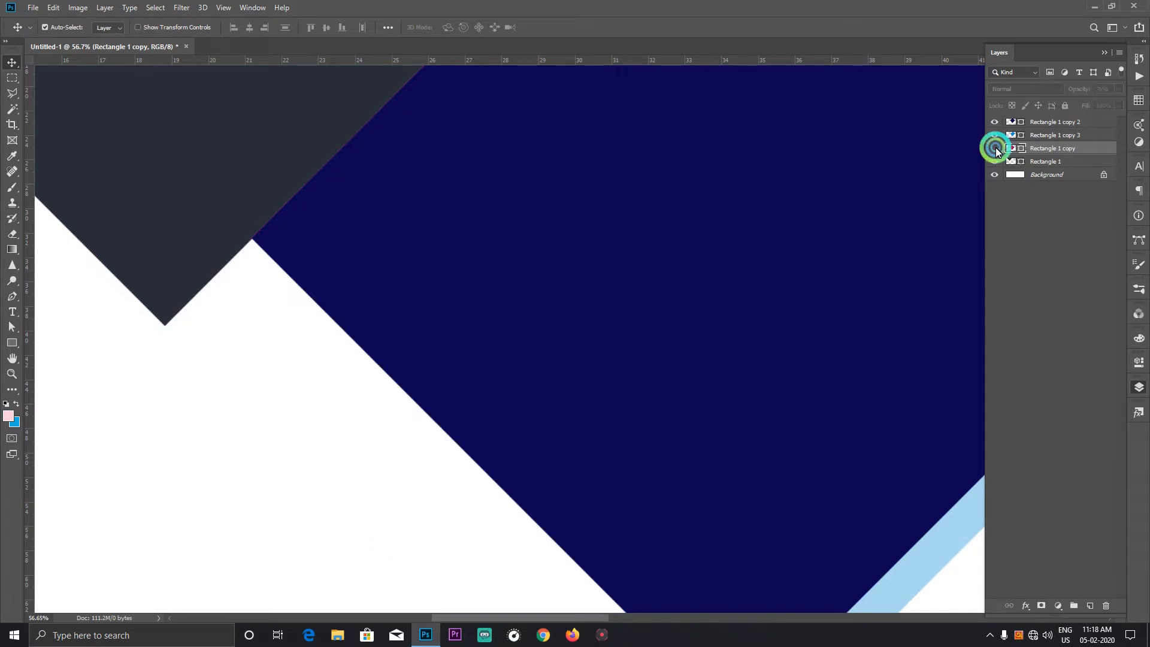
click(999, 149)
click(270, 301)
drag(269, 302, 272, 305)
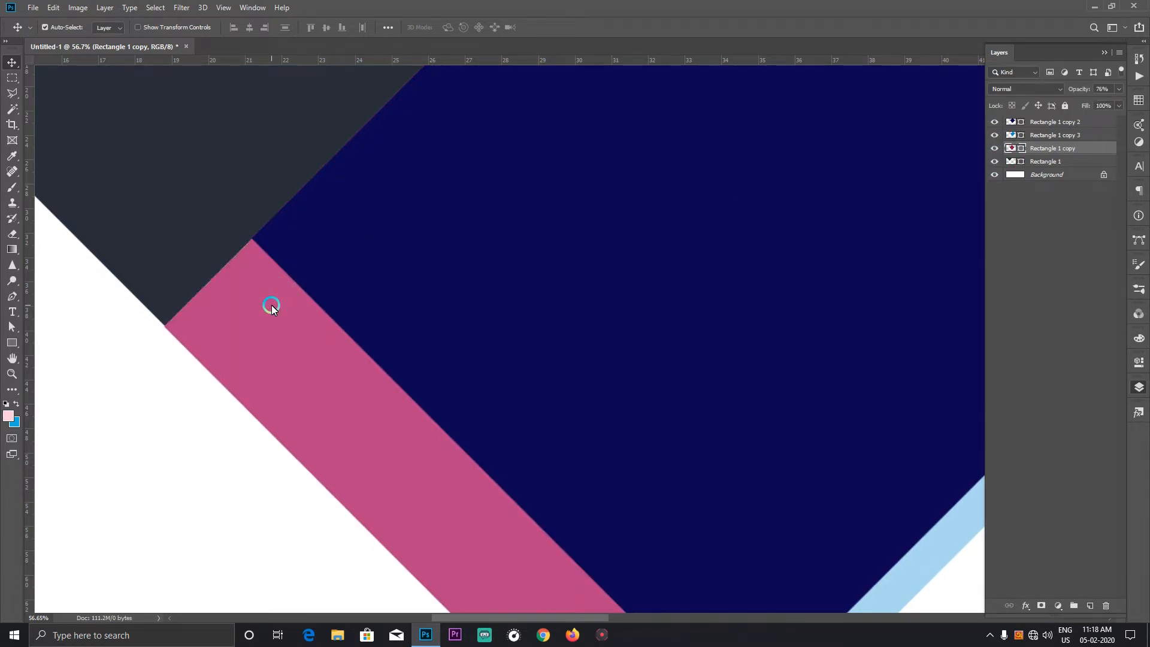
scroll(306, 274, up, 2)
scroll(334, 249, down, 5)
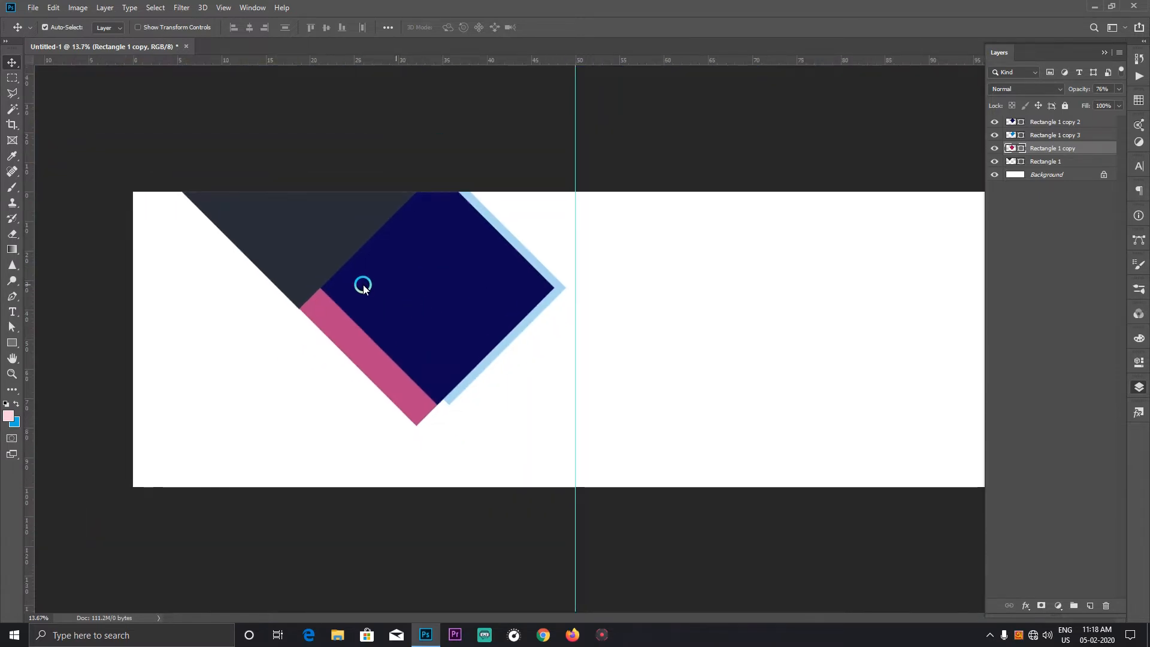
Step: Switch to File Explorer and open the New Volume (G:) drive
click(270, 369)
click(338, 635)
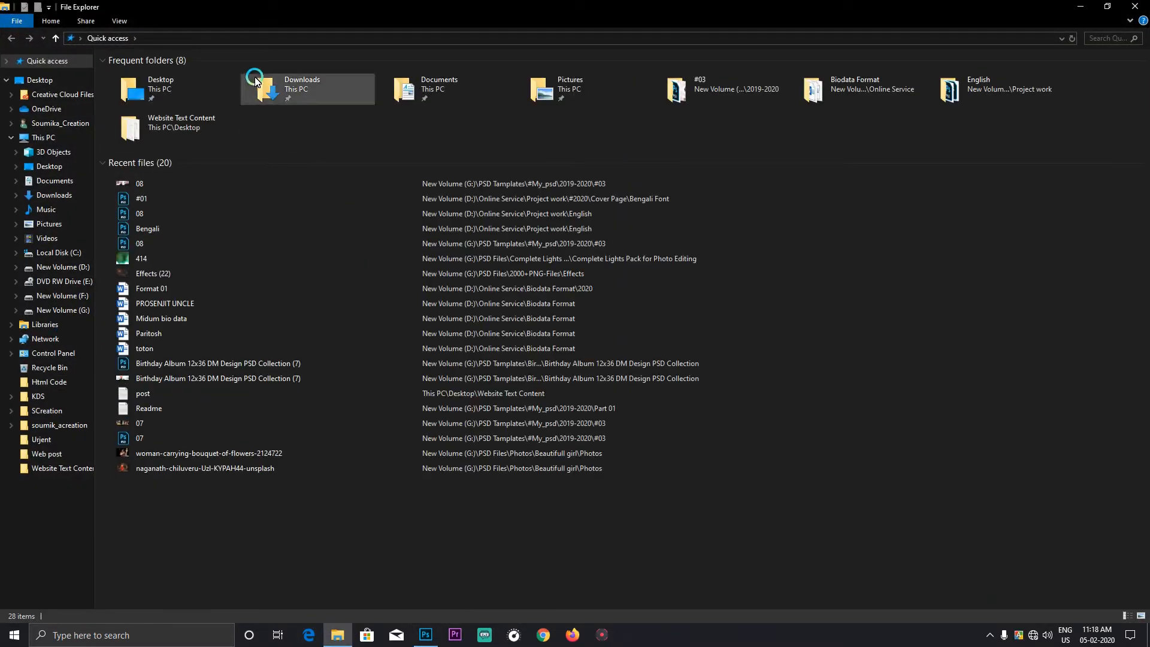
click(77, 298)
click(77, 308)
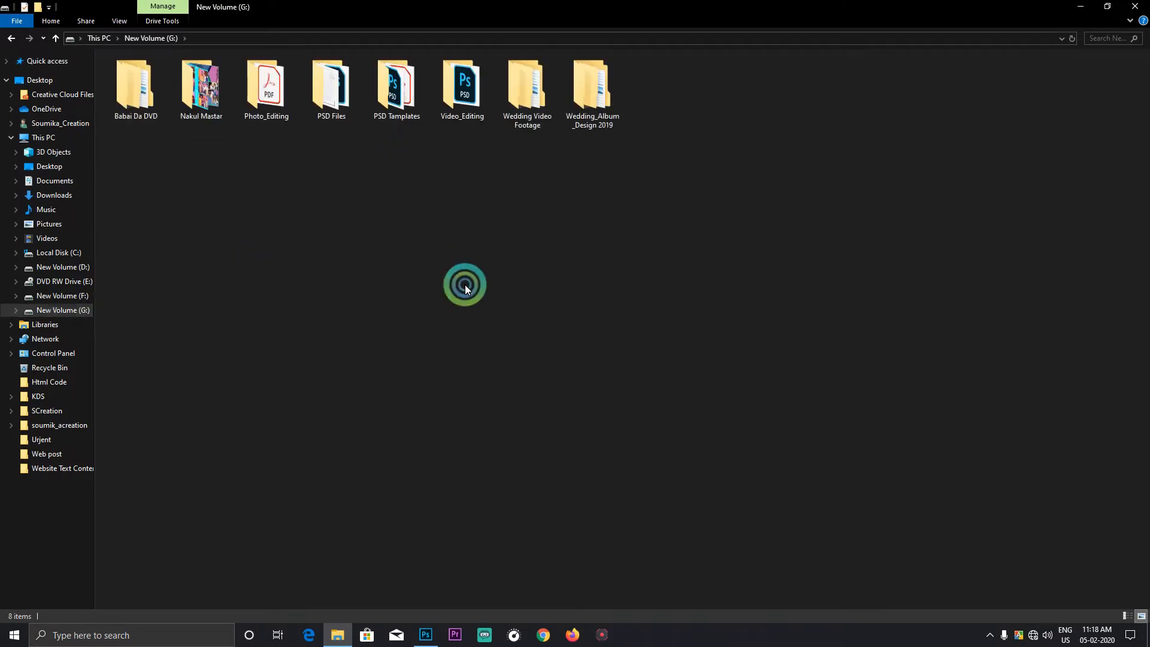
Step: Open the photo man-carrying-woman-1464565 from PSD Files > Photos > Beautifull girl > New folder in Photoshop
click(397, 90)
double_click(343, 80)
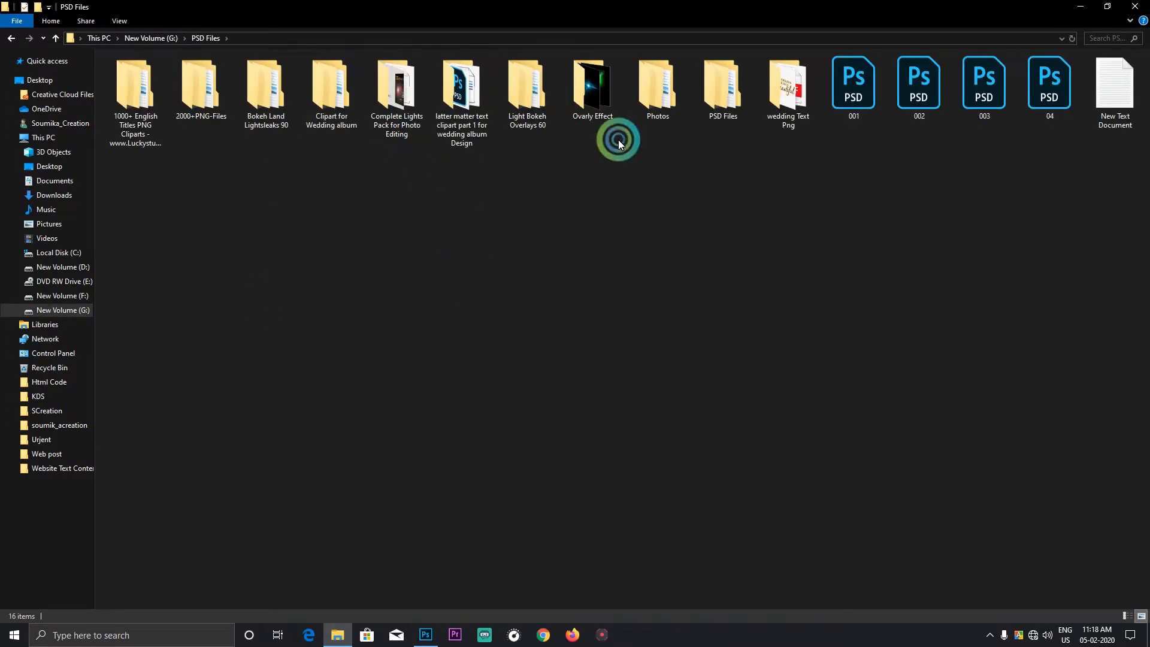
double_click(659, 87)
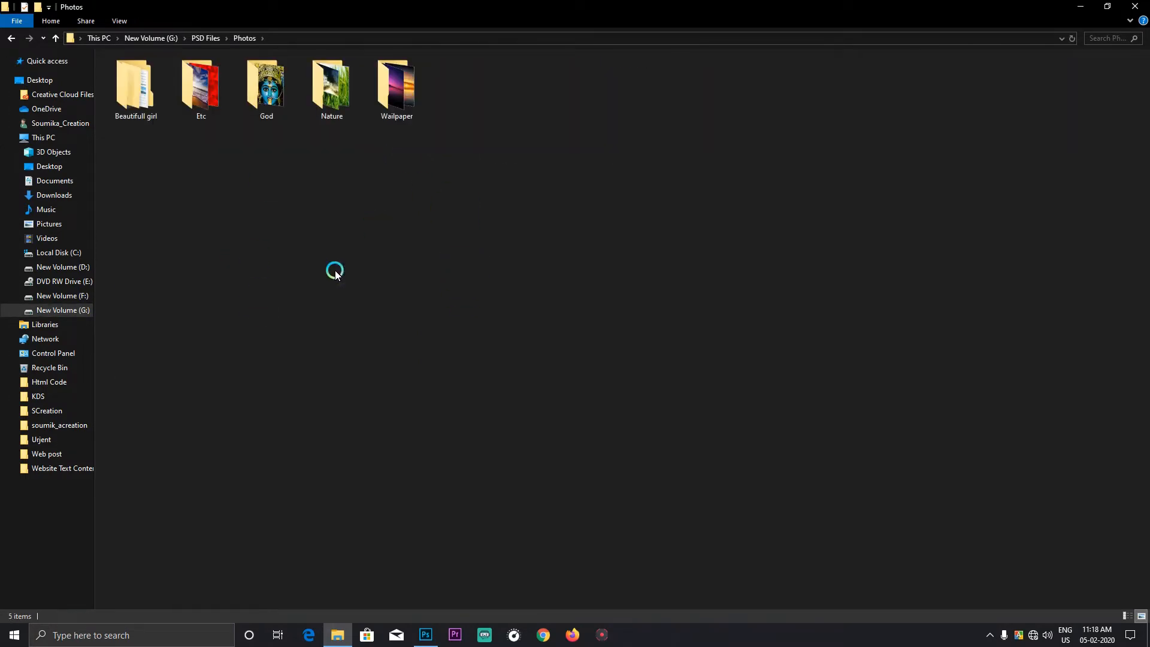
click(396, 87)
double_click(167, 90)
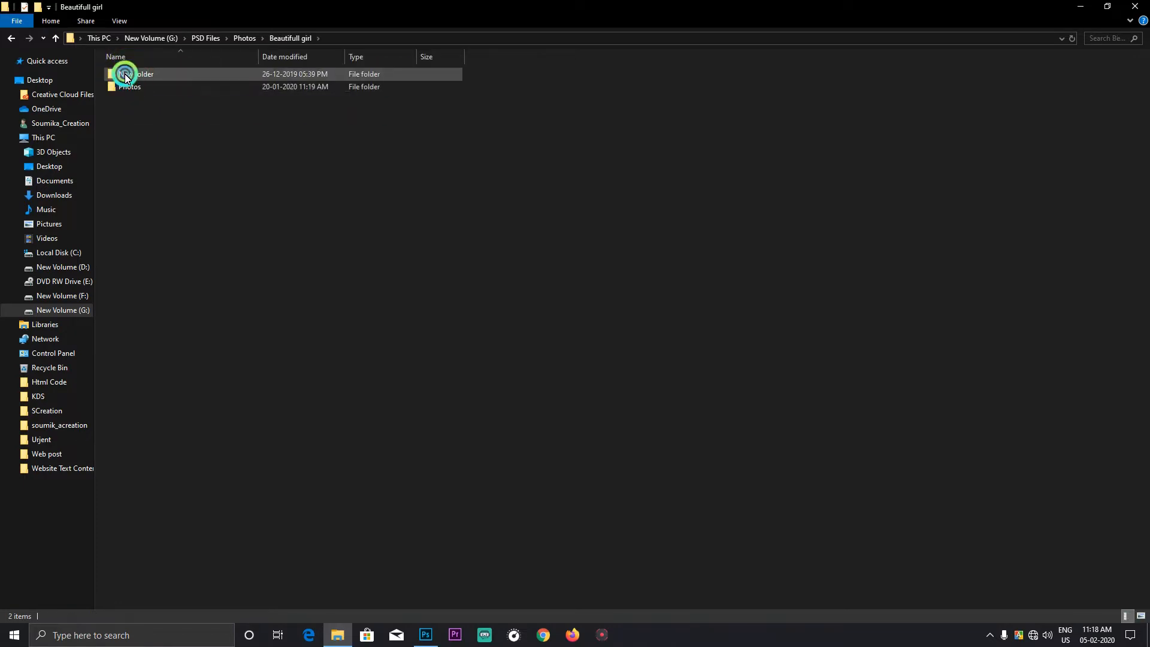
double_click(116, 74)
click(672, 283)
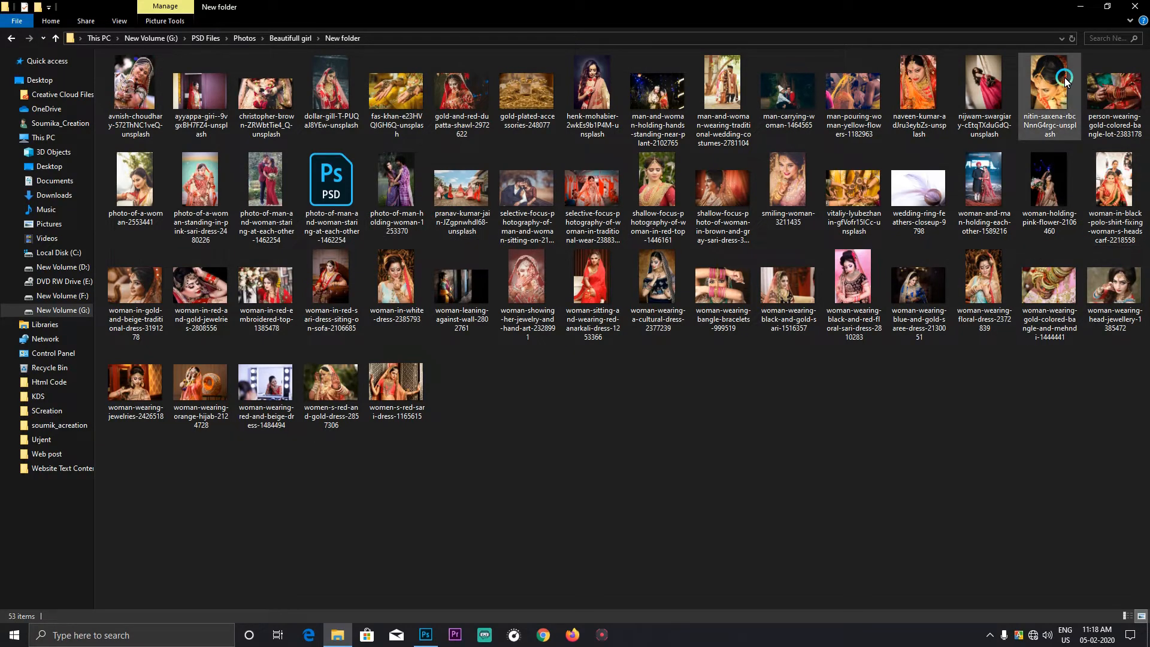
drag(788, 90, 552, 346)
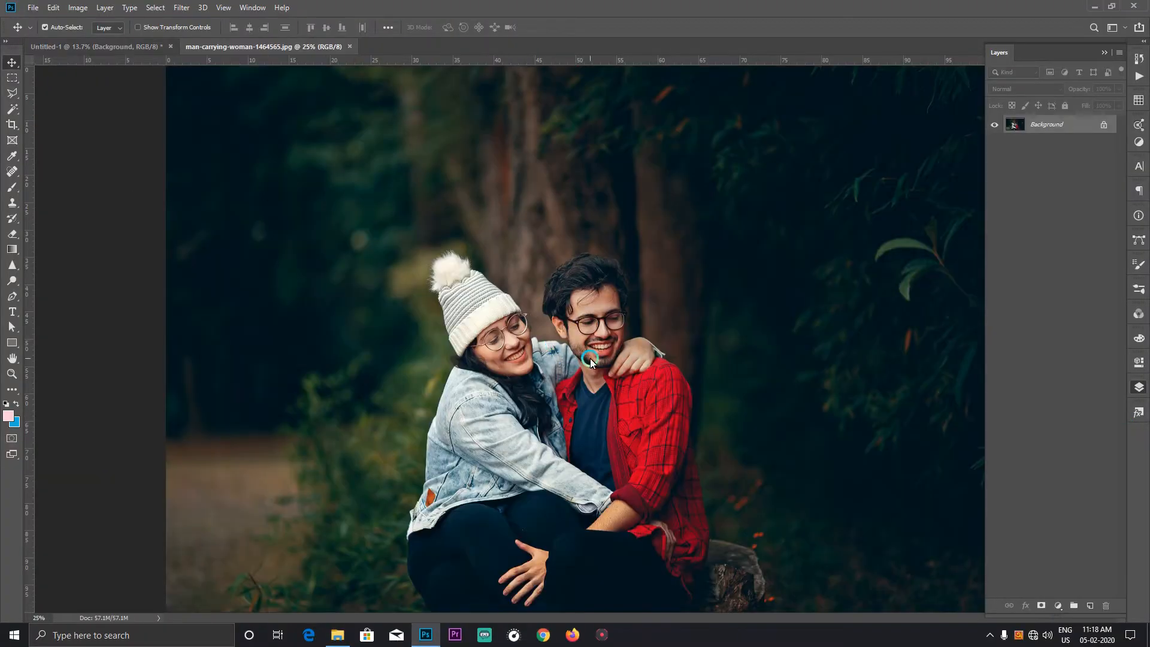
Step: Deepen the photo's contrast with Levels, setting the input black point to 15 and the white point to 249
key(ctrl+l)
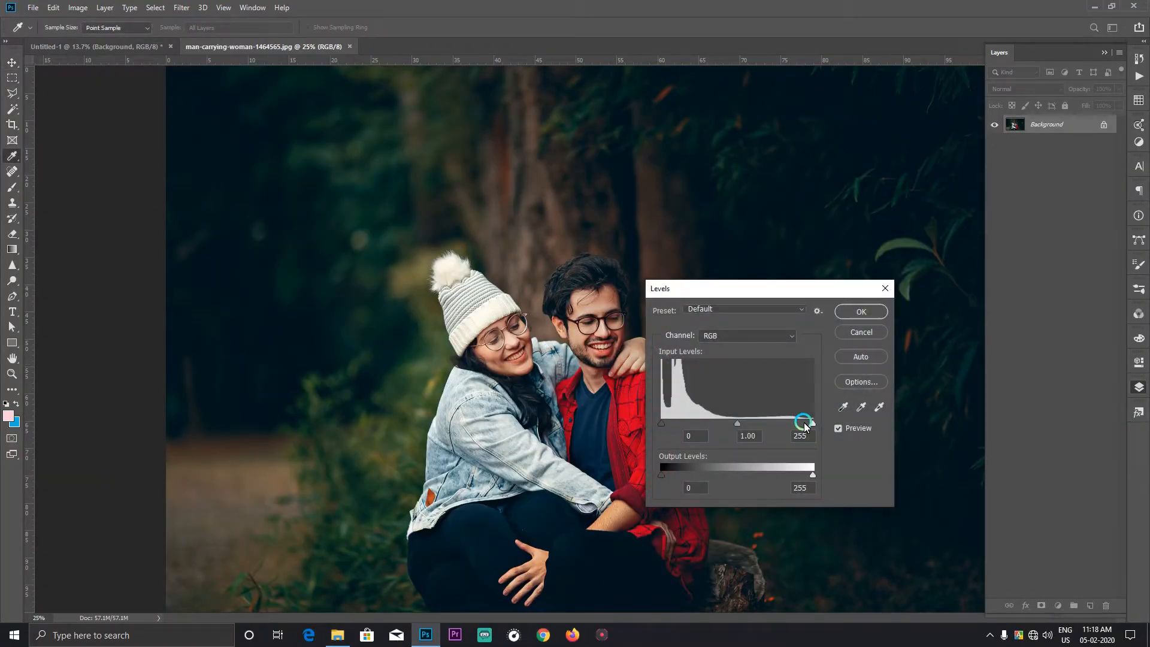
drag(810, 425, 810, 424)
drag(661, 422, 667, 424)
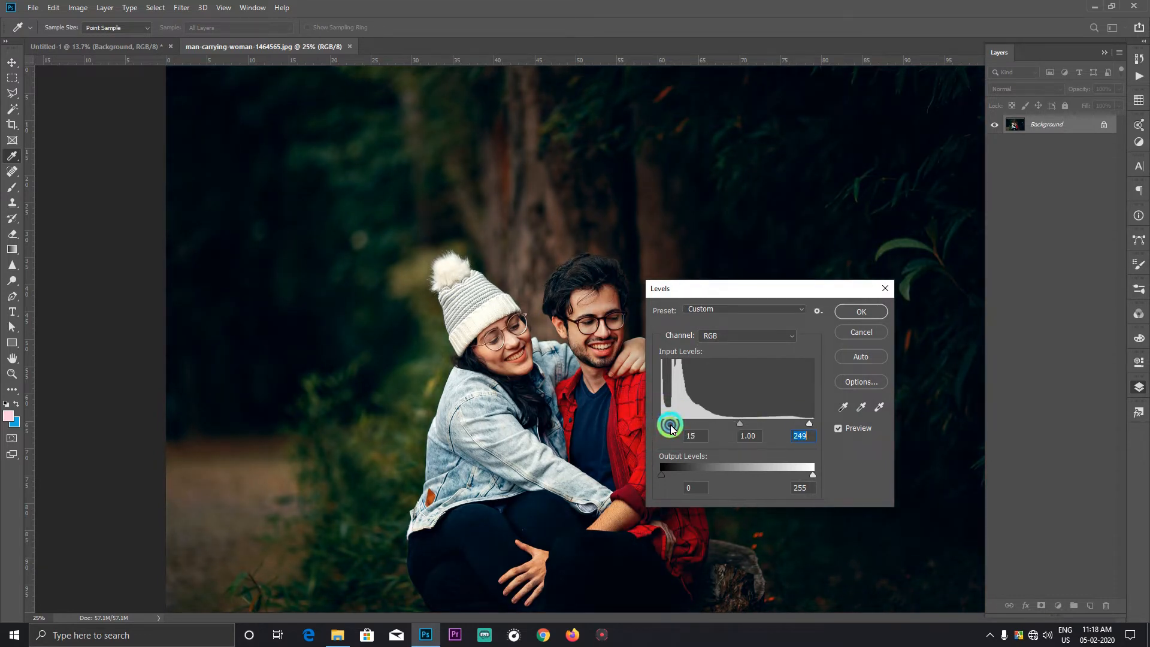
key(Return)
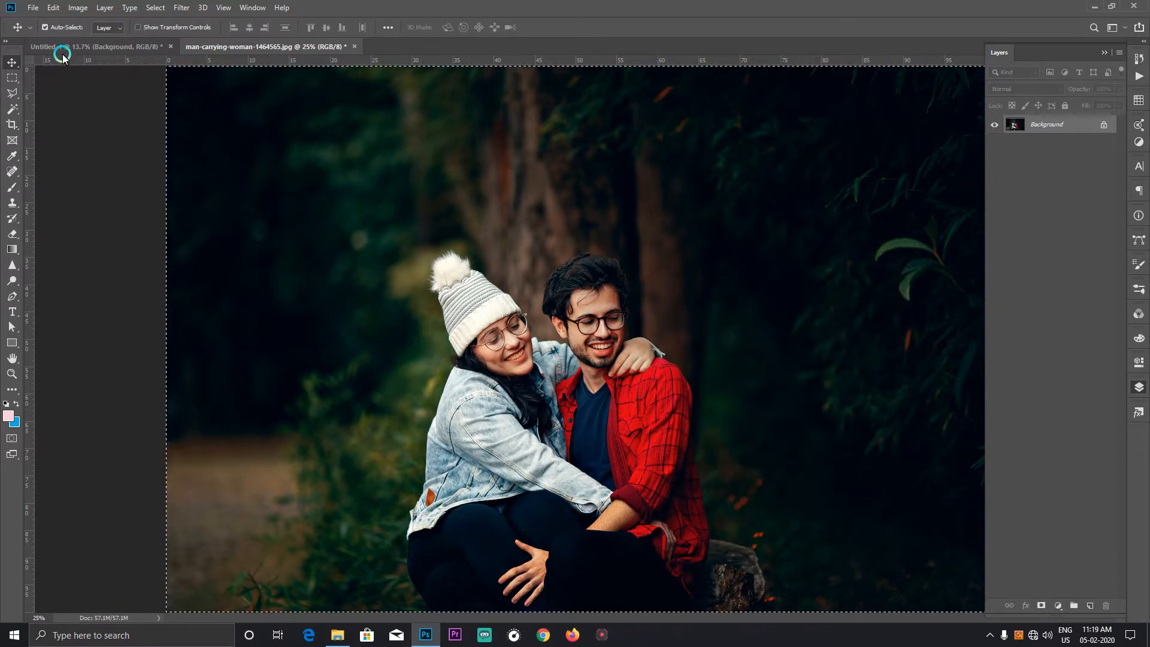
Step: Paste the adjusted photo into Untitled-1 directly above the Background layer and move it to the left end of the spread
click(62, 46)
right_click(225, 375)
click(254, 379)
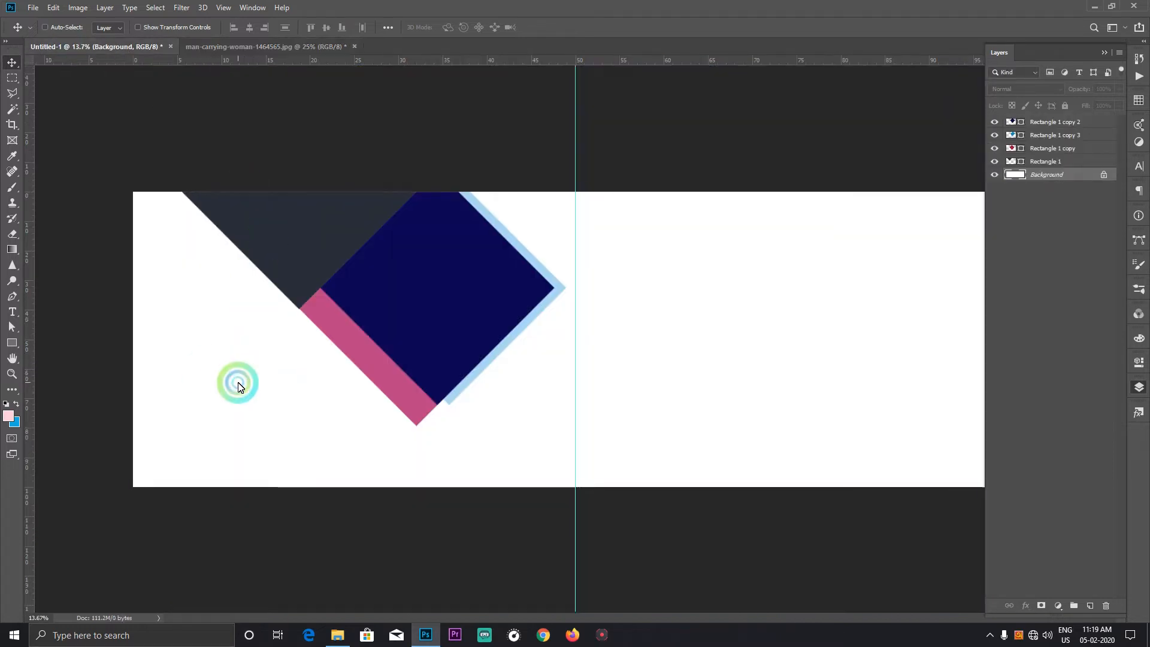
key(ctrl+v)
drag(509, 401, 262, 391)
Step: Lower the opacity of the slate diamond (Rectangle 1) to 74%
right_click(288, 195)
click(320, 205)
drag(1119, 89, 1104, 102)
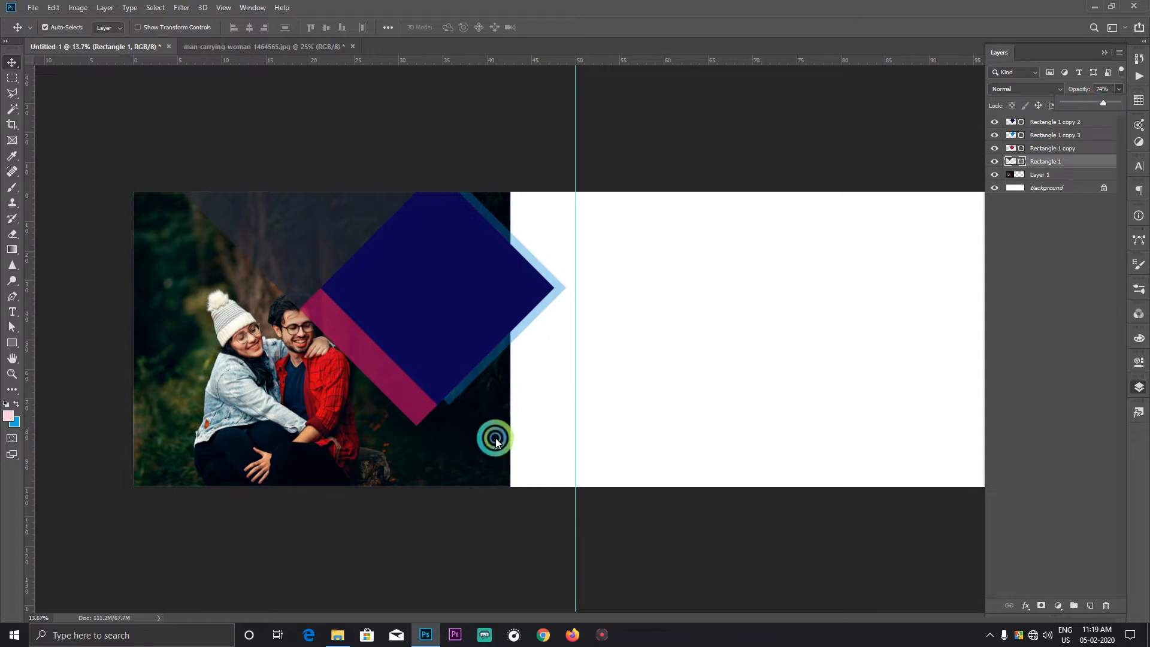
right_click(466, 290)
click(512, 295)
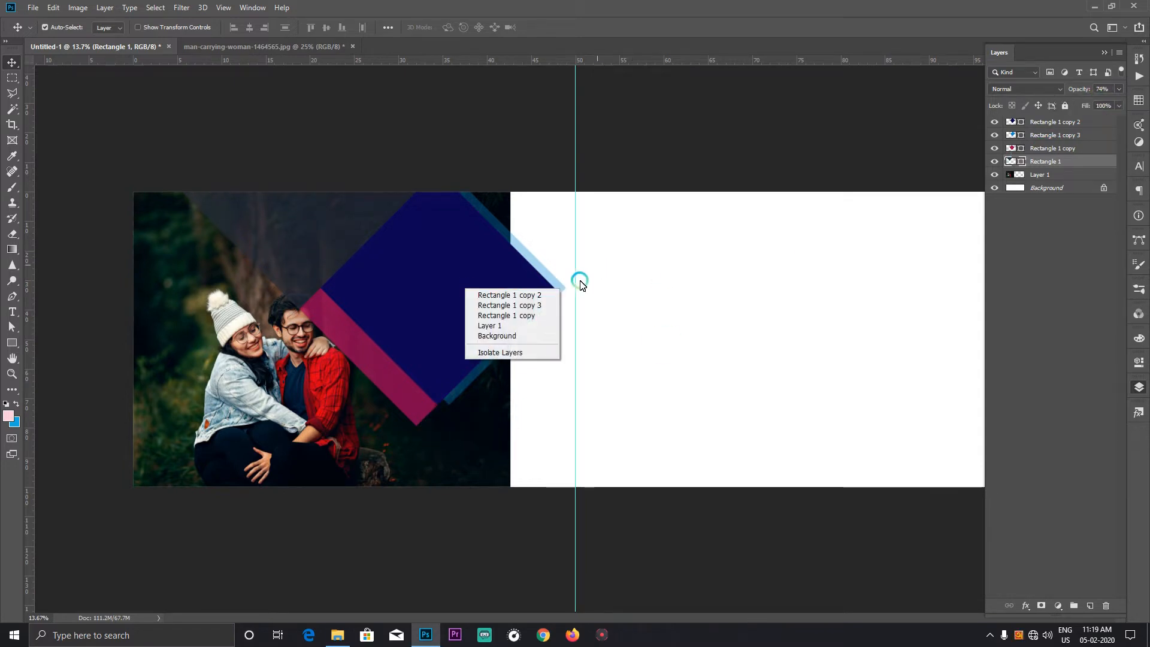
mouse_move(1119, 90)
mouse_down()
mouse_move(1104, 102)
mouse_move(1132, 97)
mouse_move(1118, 103)
mouse_up()
click(588, 390)
Step: Shift the couple photo (Layer 1) slightly further left so the faces clear the diamond shapes
click(472, 443)
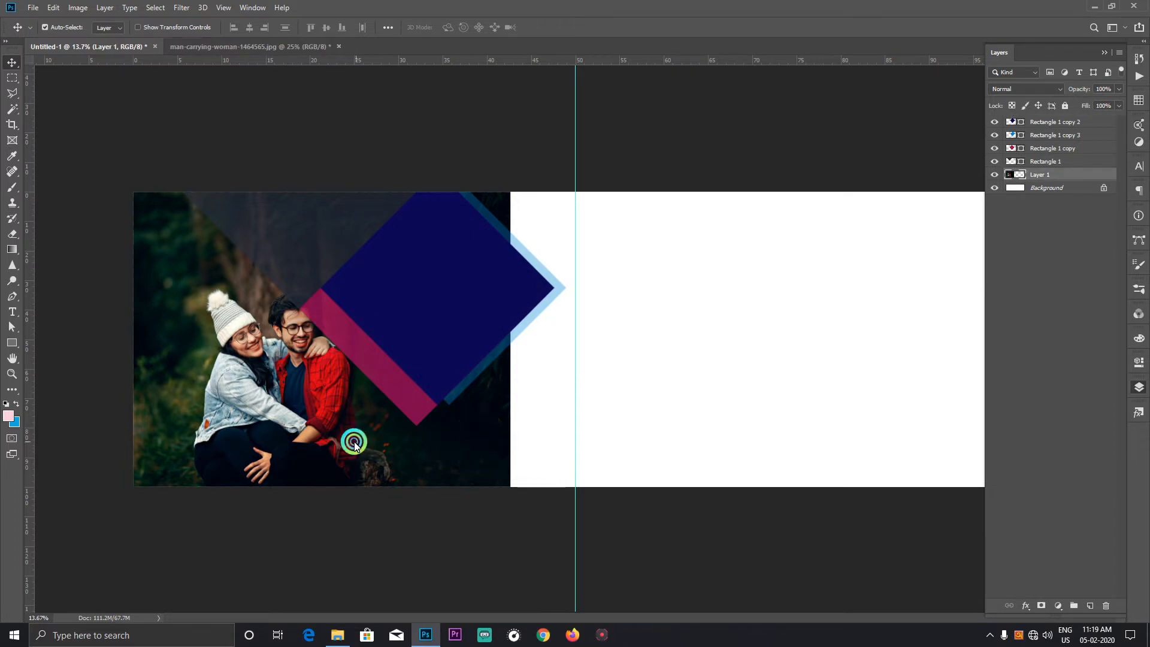
drag(354, 443, 321, 441)
right_click(303, 405)
click(444, 369)
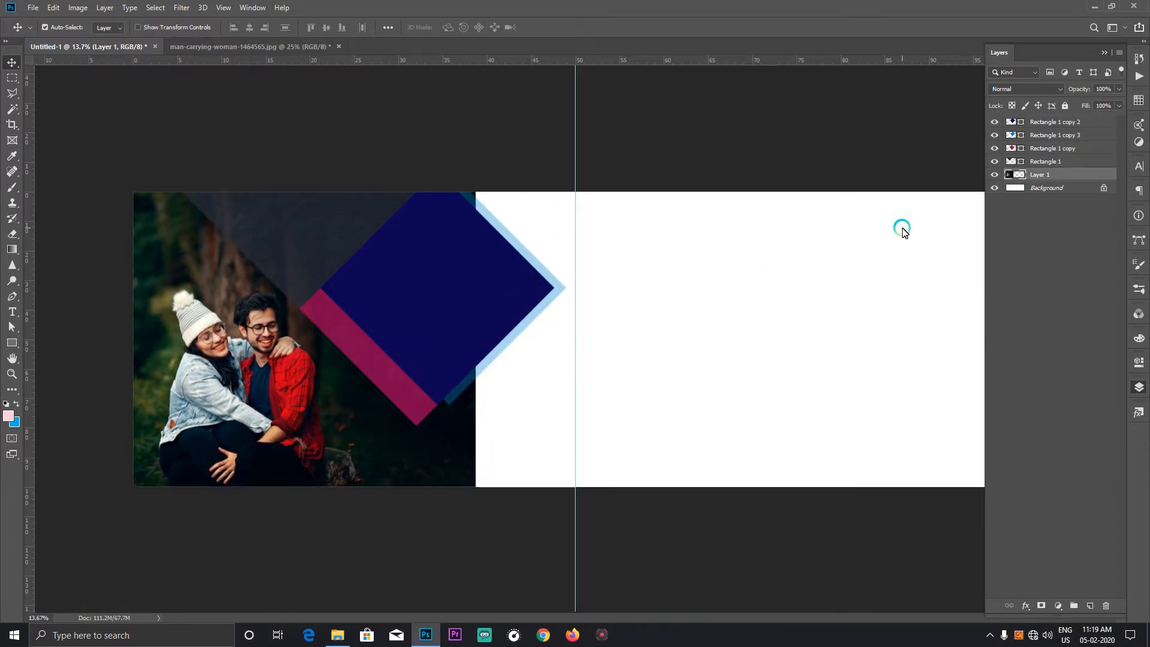
Step: Add a layer mask to the couple photo and fade its right edge with a very large soft black brush
click(1042, 606)
key(e)
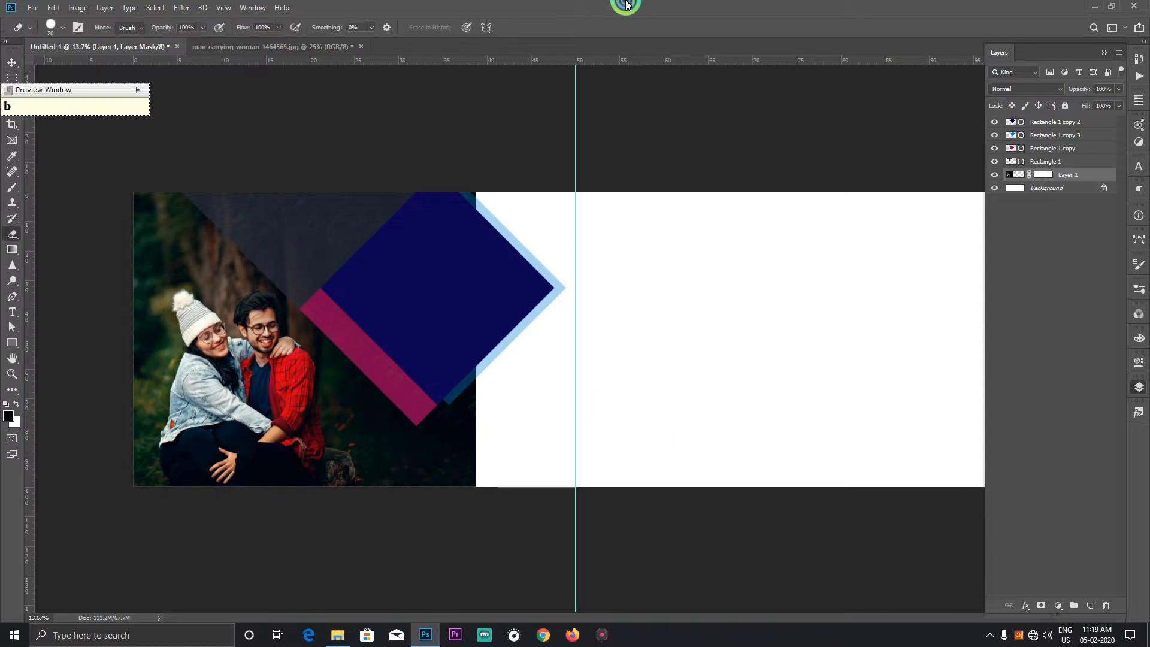
key(b)
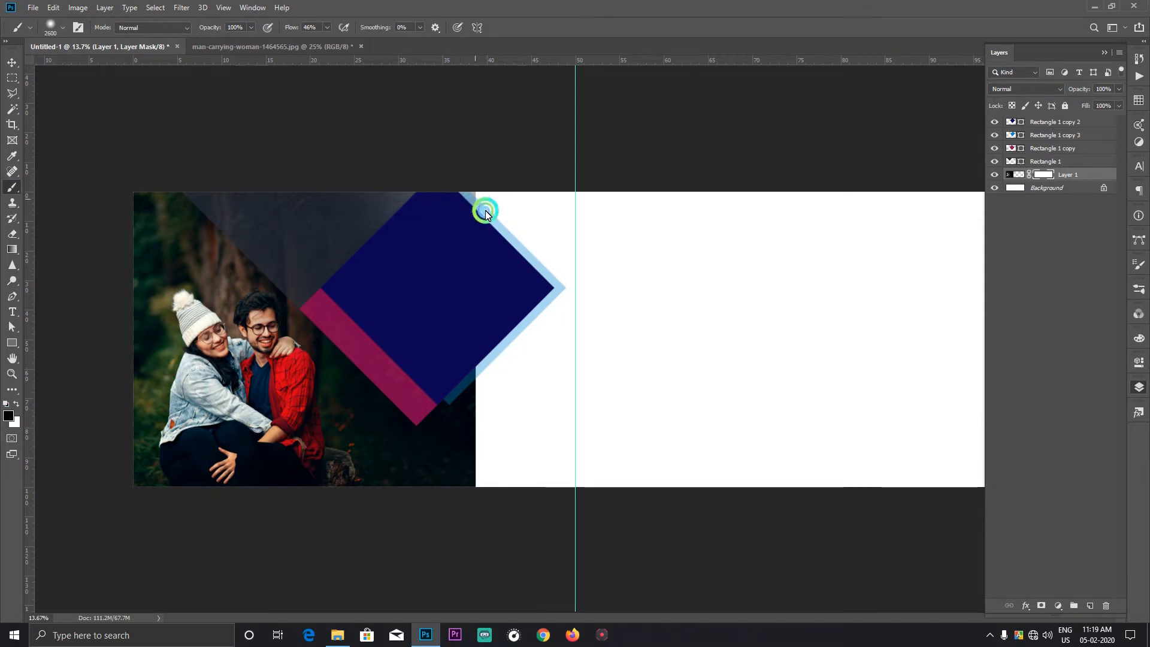
mouse_move(549, 396)
mouse_down()
mouse_move(506, 543)
mouse_move(455, 495)
mouse_move(454, 469)
mouse_move(497, 402)
mouse_move(527, 384)
mouse_move(557, 390)
mouse_up()
key(bracketright)
mouse_move(604, 525)
mouse_down()
mouse_move(619, 295)
mouse_move(474, 161)
mouse_move(549, 448)
mouse_move(623, 410)
mouse_up()
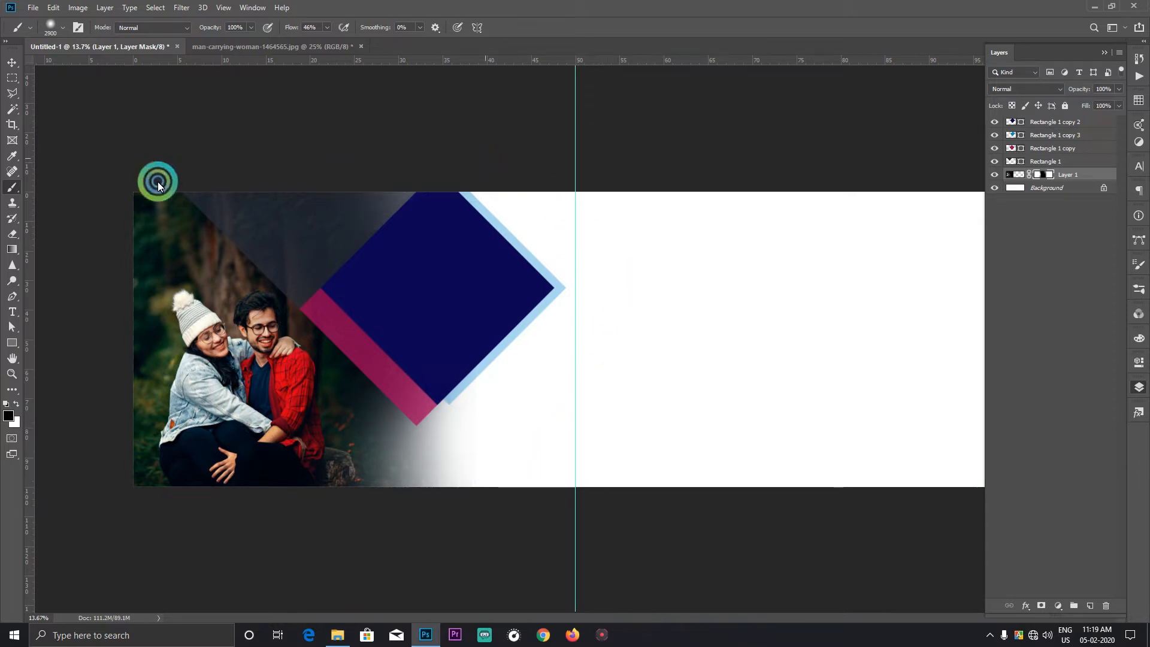
key(v)
click(287, 369)
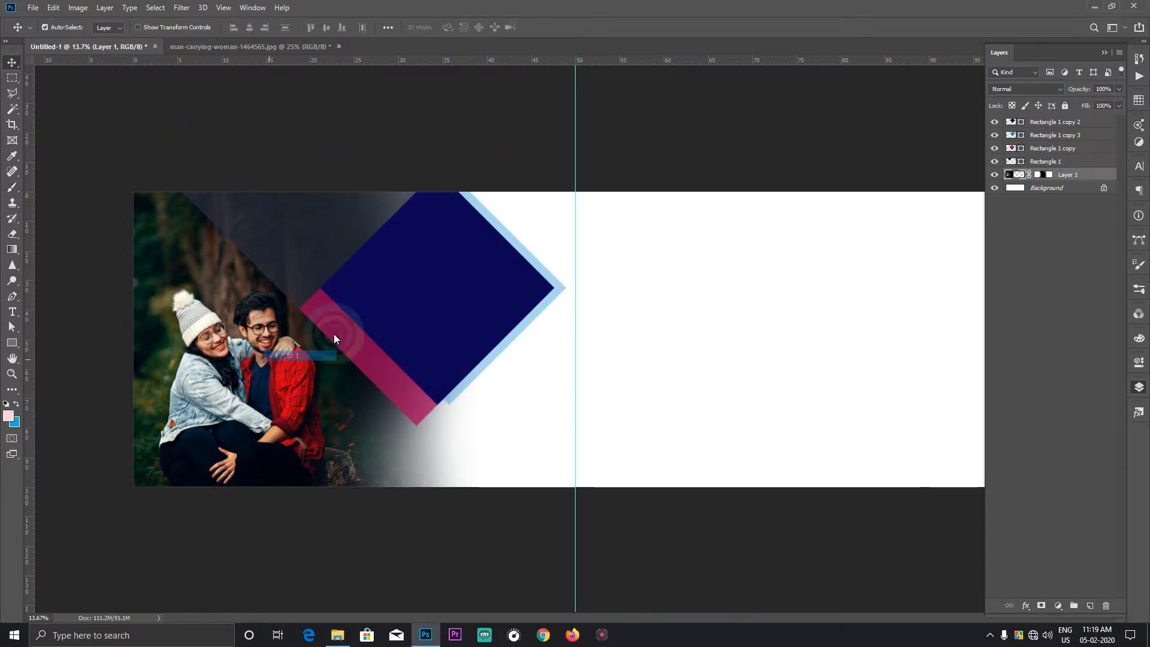
click(1088, 94)
click(78, 8)
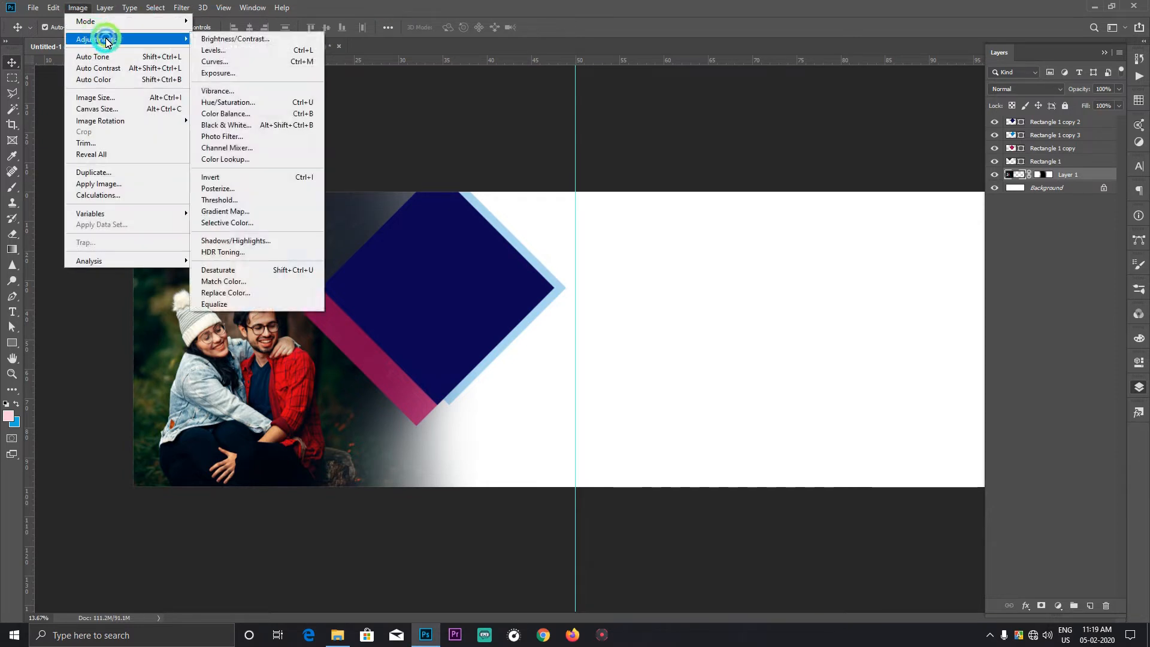
click(582, 4)
Step: Fill the Background layer with the dark green #02291c sampled from the foliage in the photo
right_click(680, 363)
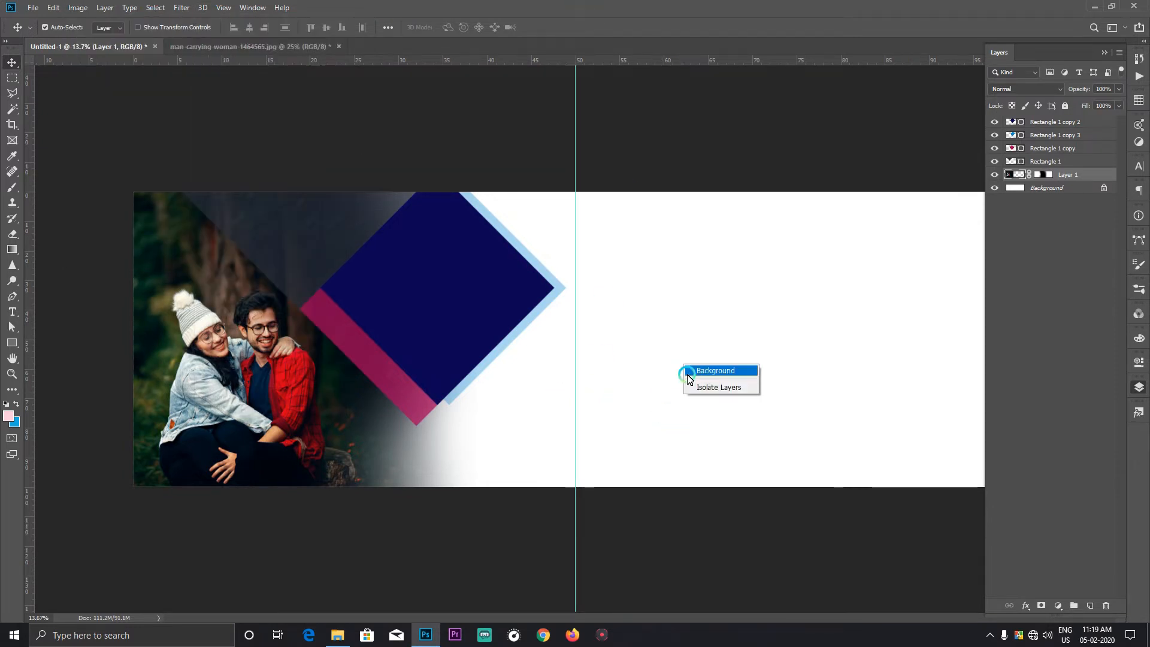
click(719, 368)
click(733, 236)
click(9, 418)
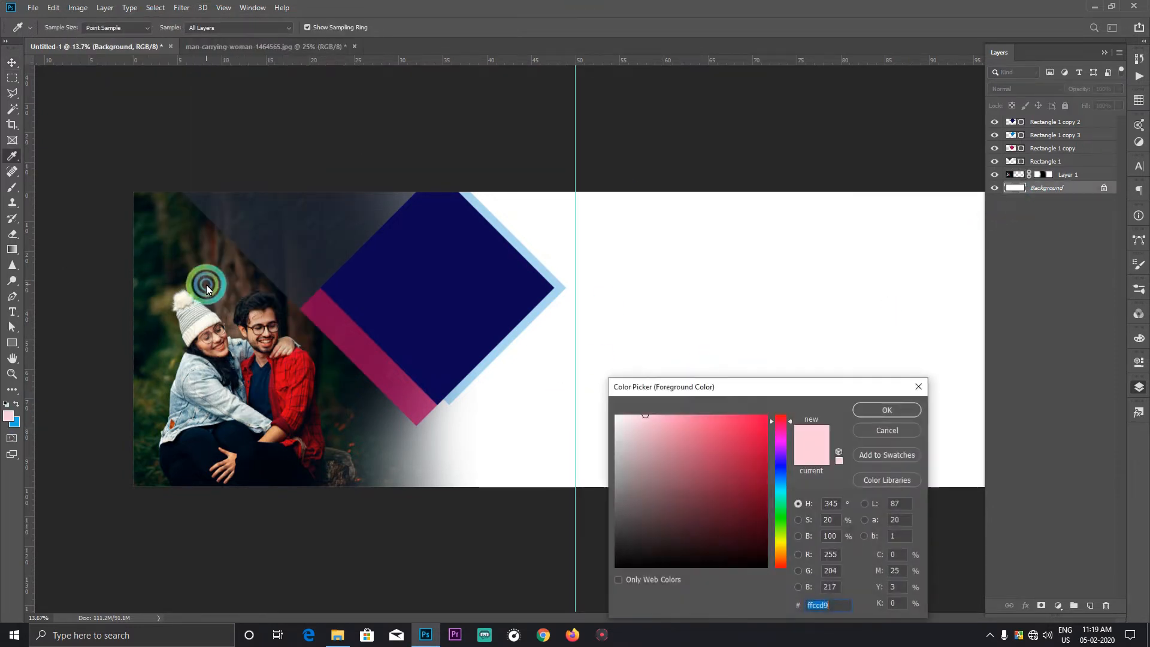
click(147, 237)
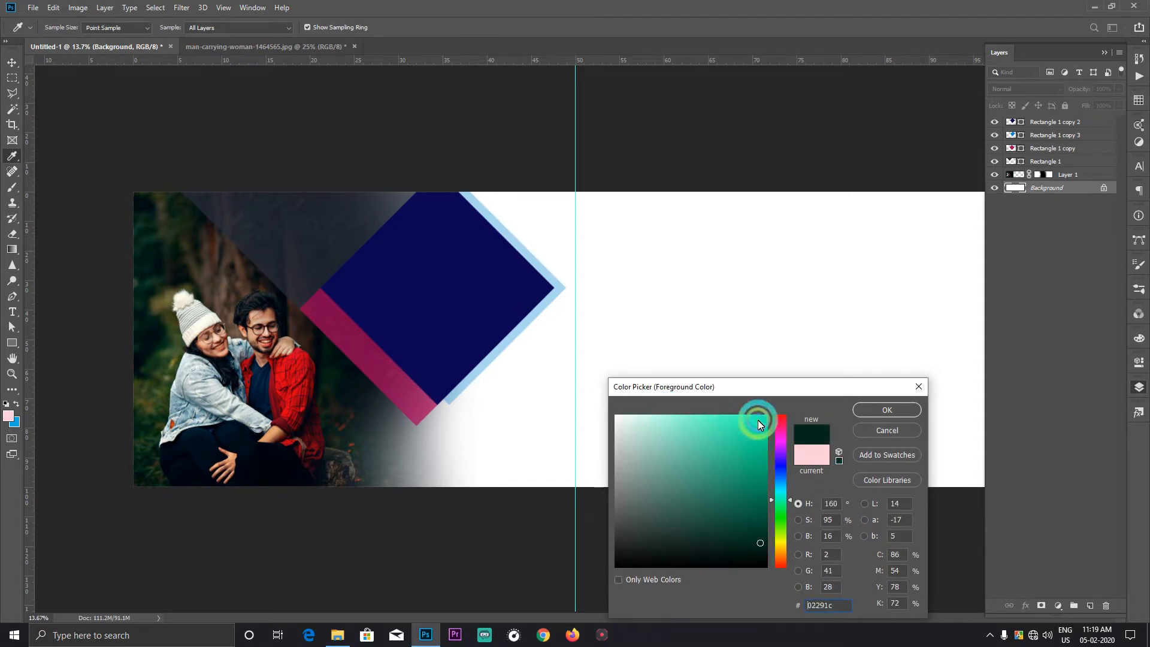
click(890, 410)
key(v)
key(alt+BackSpace)
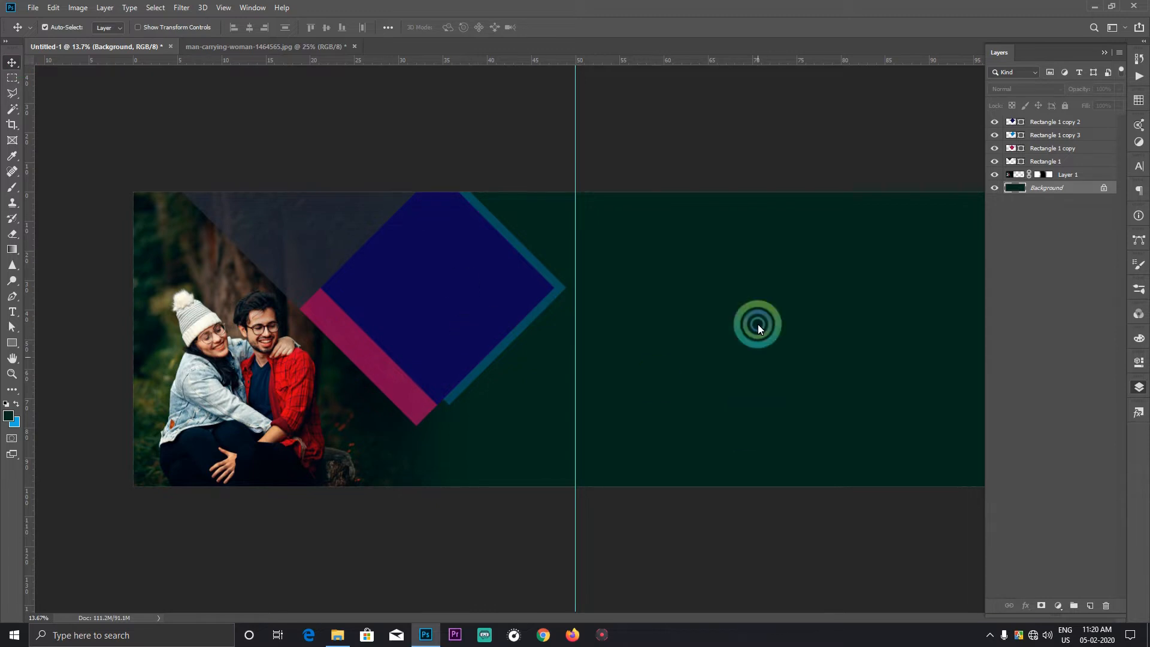
Step: Recolour the navy diamond (Rectangle 1 copy 2) to the grey-blue #91aeb6 sampled from the woman's denim jacket
click(509, 280)
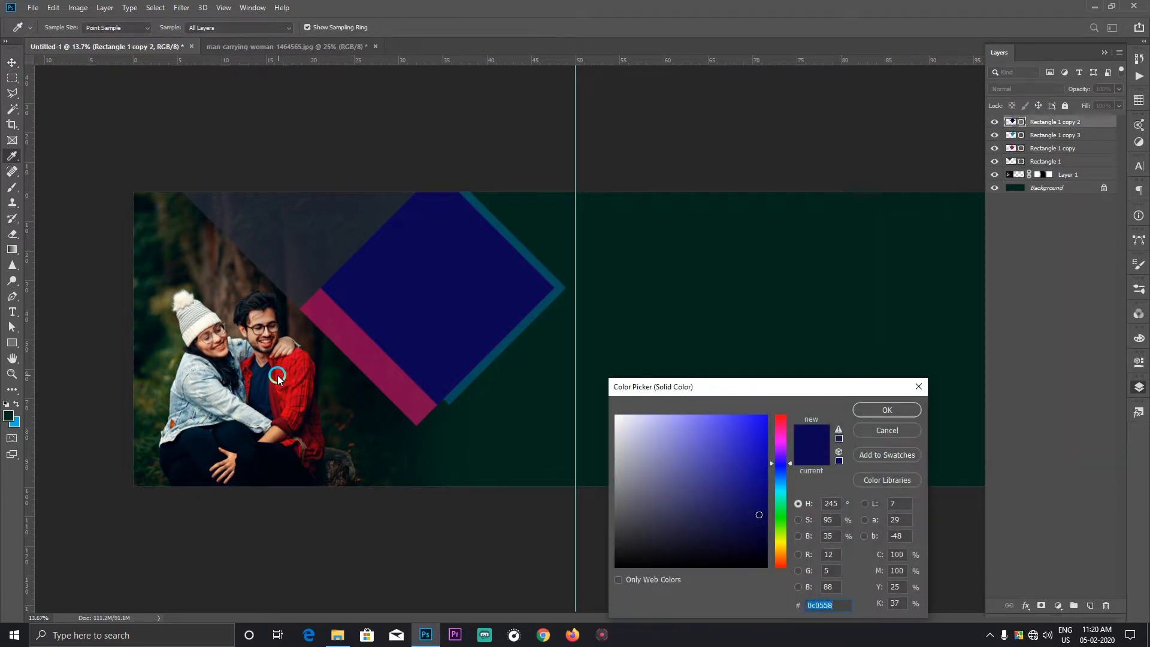
click(272, 387)
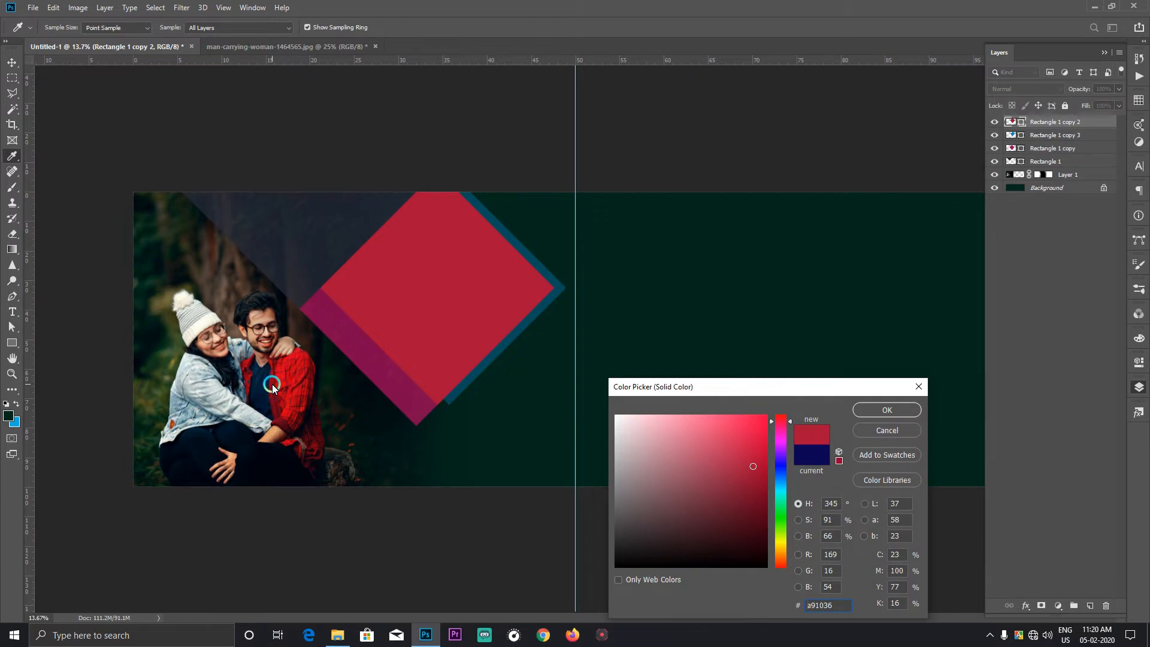
drag(242, 407, 206, 371)
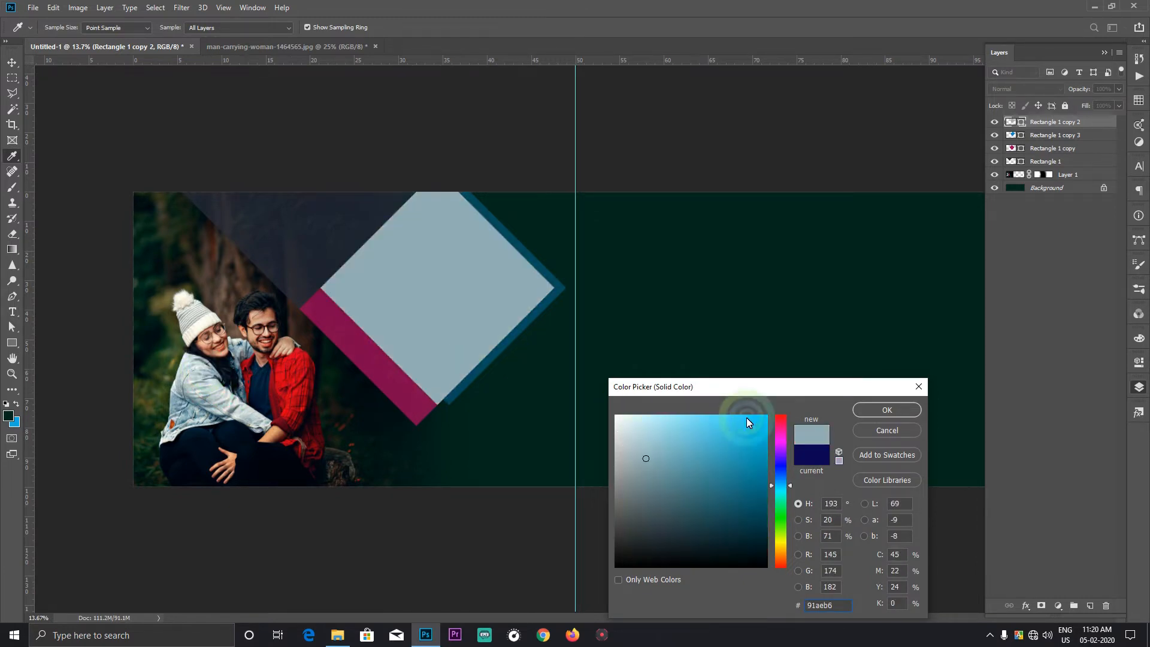
click(886, 410)
Step: Recolour the magenta diamond (Rectangle 1 copy) to the red of the man's shirt and set its opacity to 57%
click(366, 363)
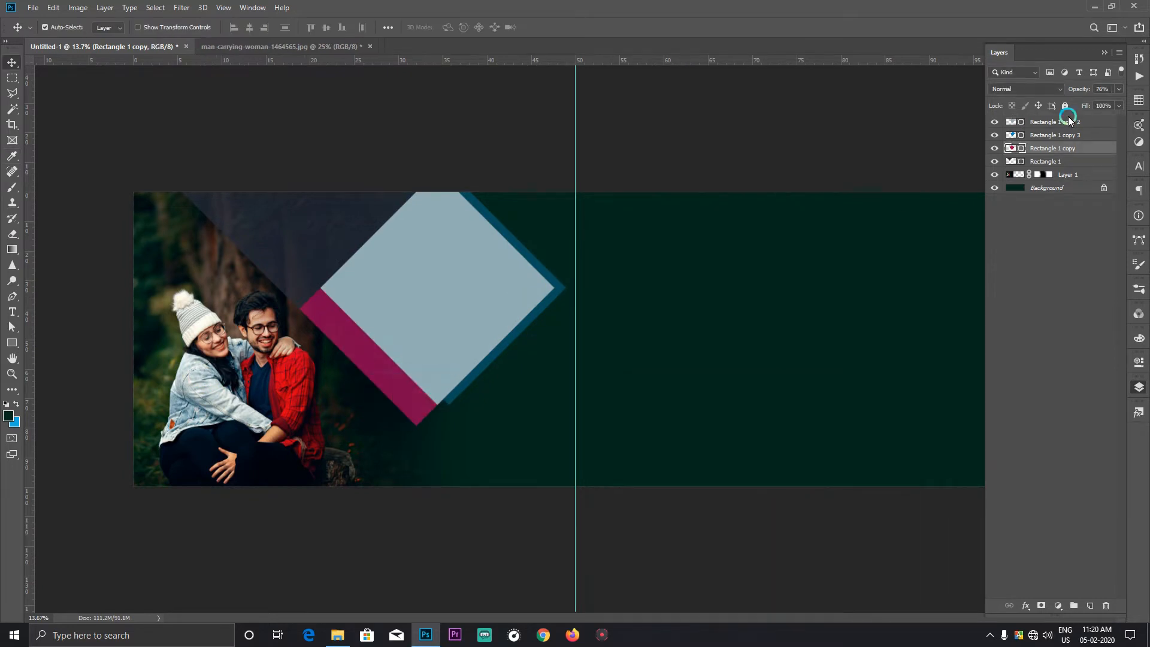
double_click(1020, 148)
drag(267, 370, 744, 375)
click(887, 410)
key(v)
drag(1118, 89, 1082, 108)
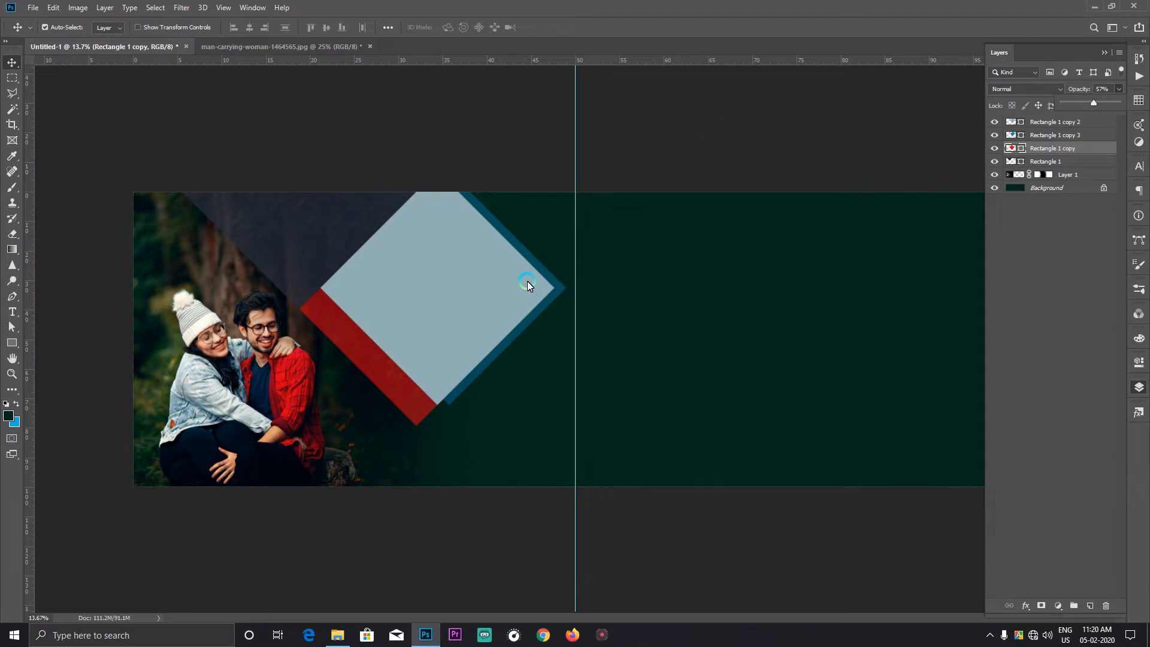
click(487, 264)
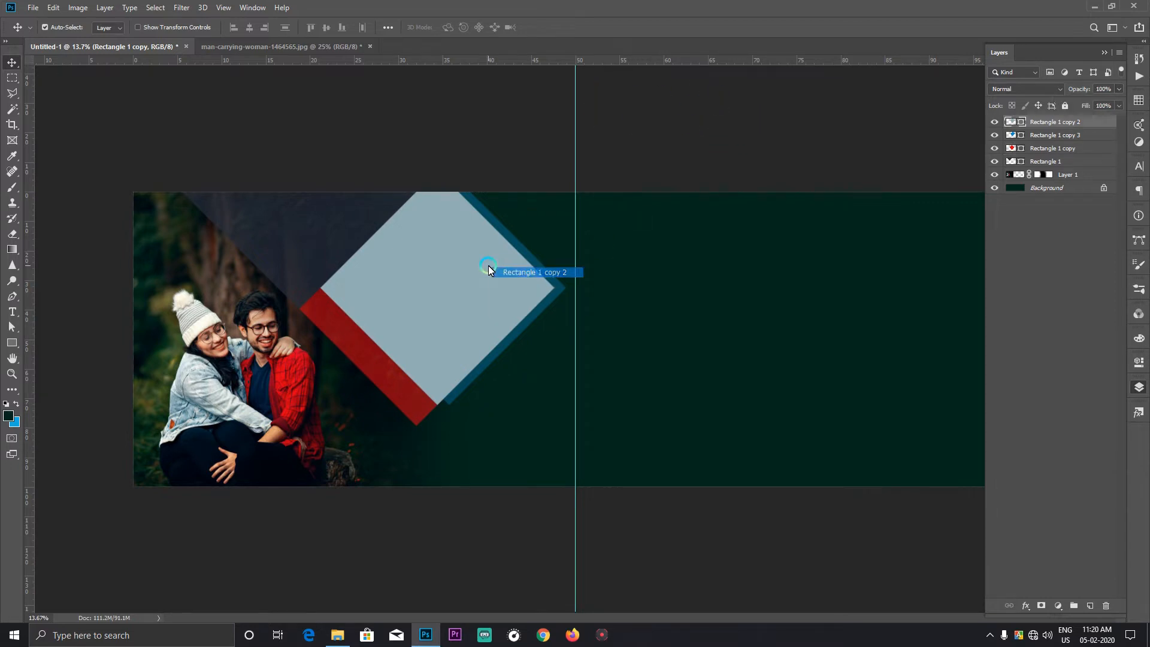
Step: Add a Color Lookup adjustment layer above the couple photo using the 2Strip.look 3D LUT
click(303, 468)
click(1057, 607)
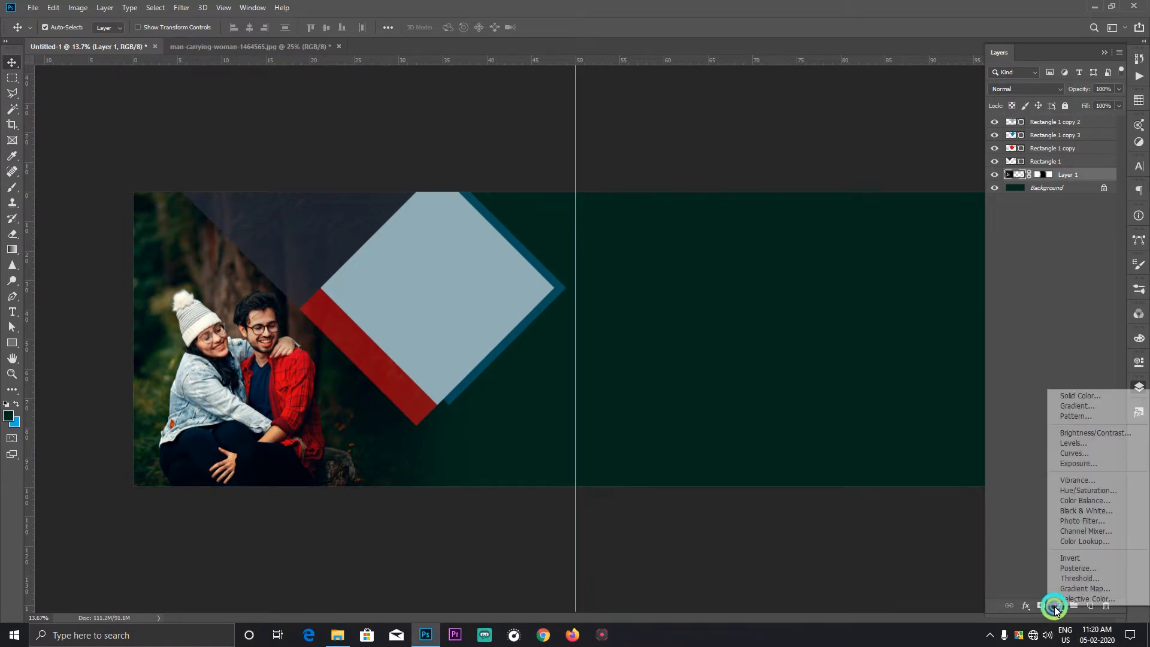
click(1064, 541)
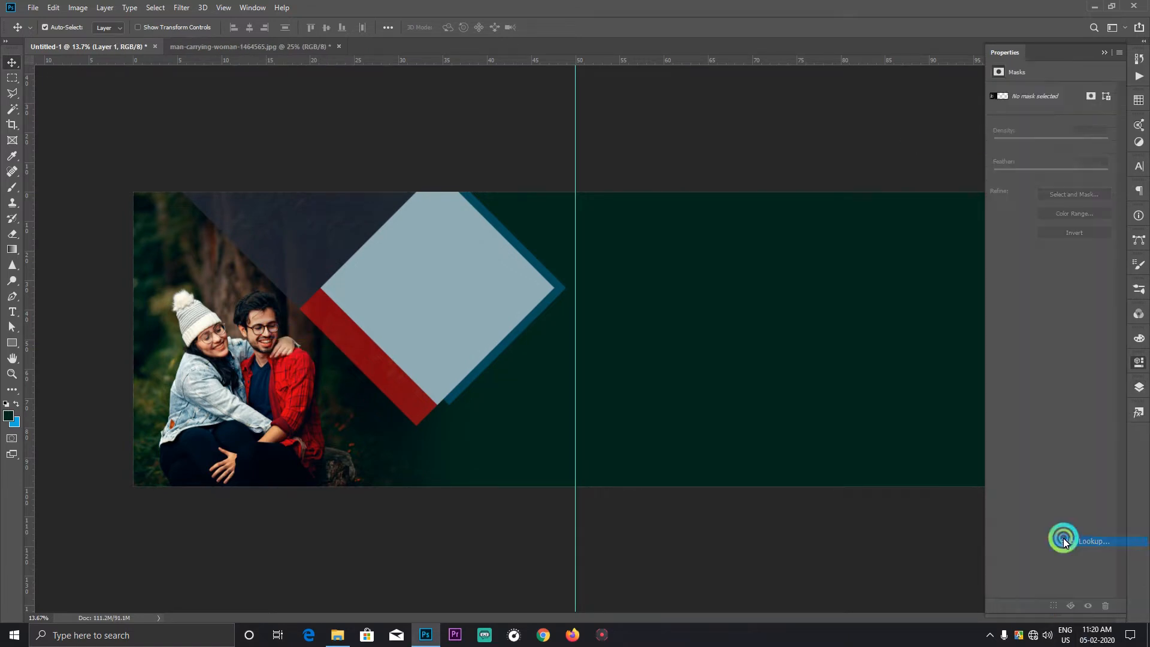
click(1081, 96)
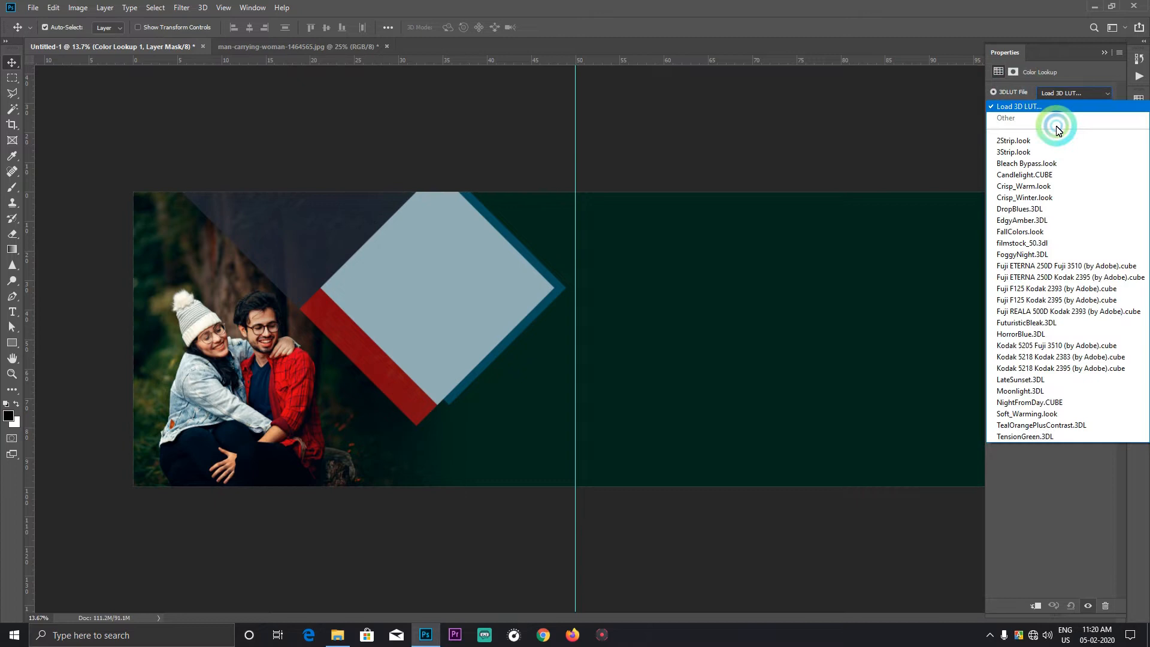
click(1027, 146)
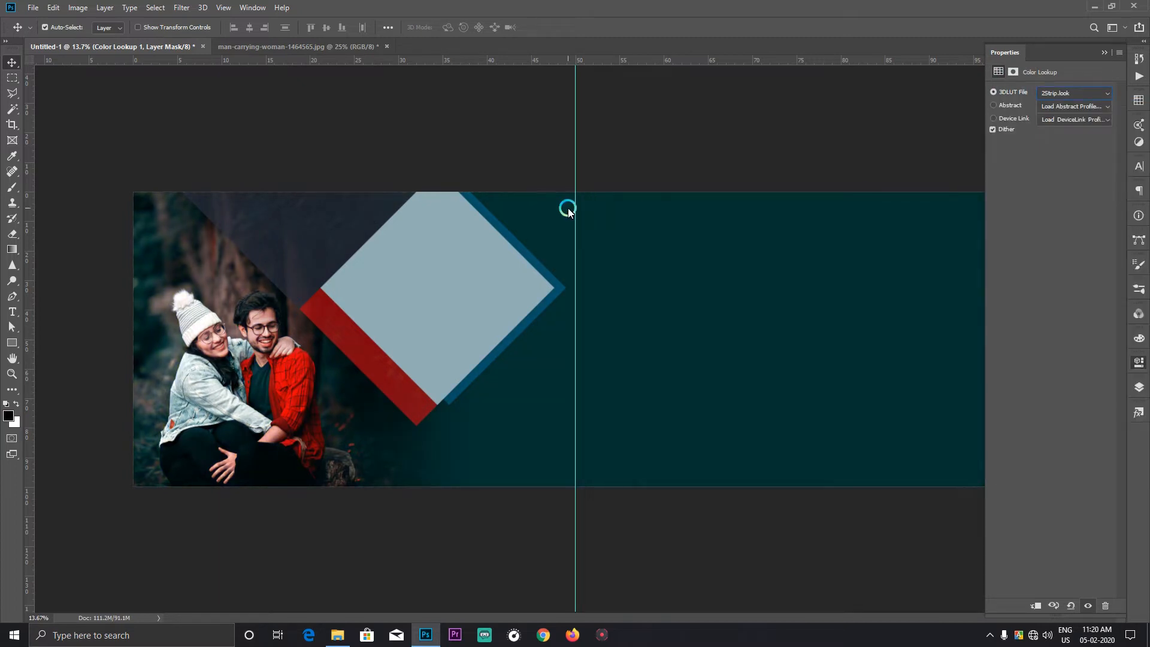
click(1140, 389)
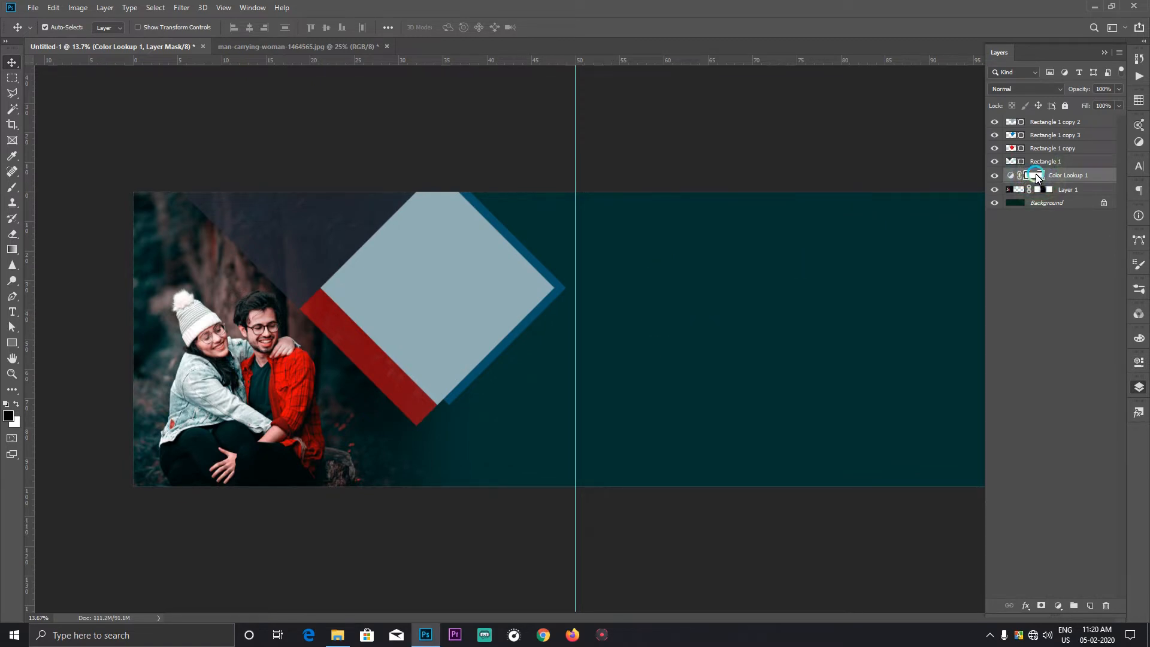
key(ctrl+alt+g)
Step: Open the photo selective-focus-photography-of-man-and-woman-sitting-on-2174662.jpg, apply Auto Tone, copy the whole image and close it without saving
click(505, 301)
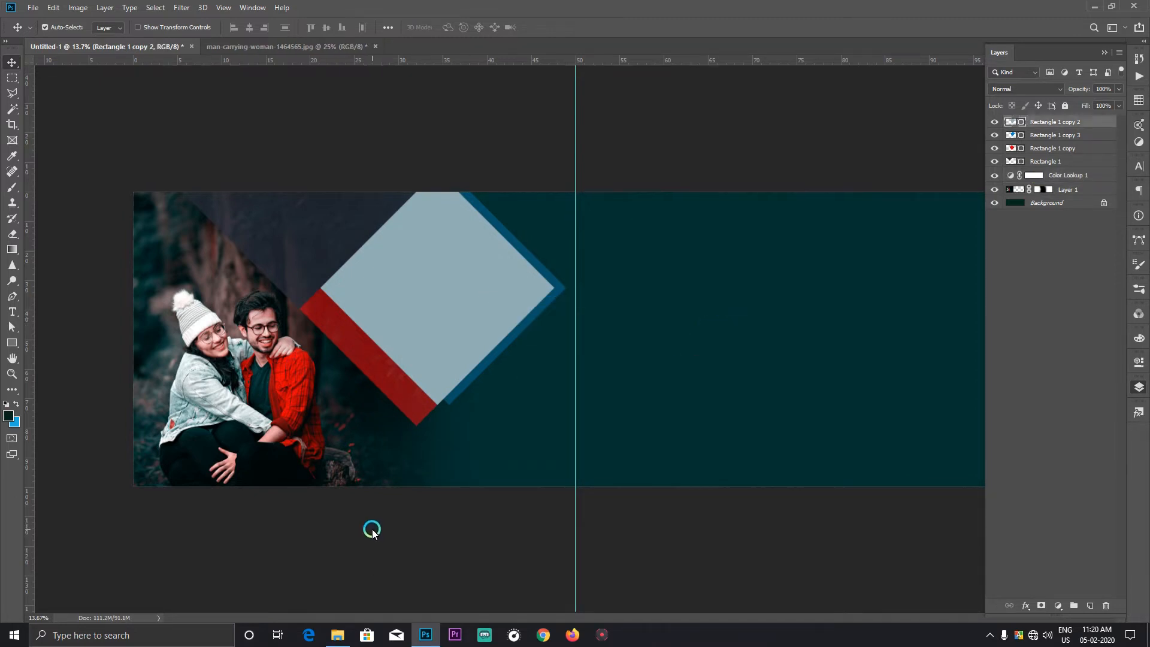
click(338, 636)
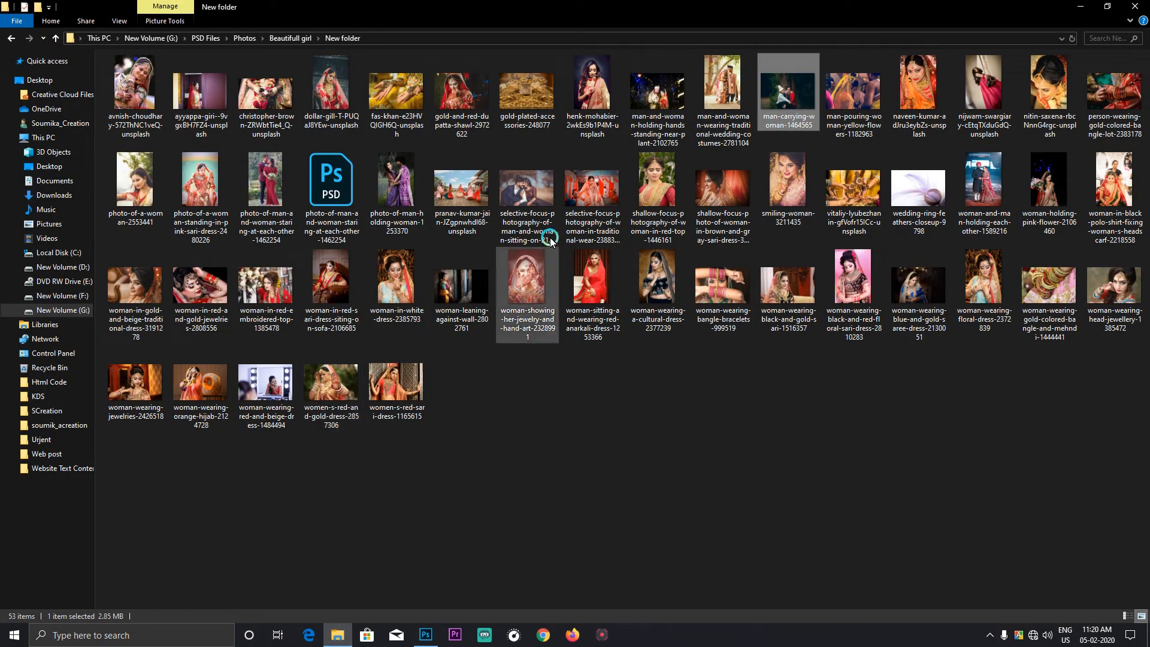
drag(549, 240, 526, 363)
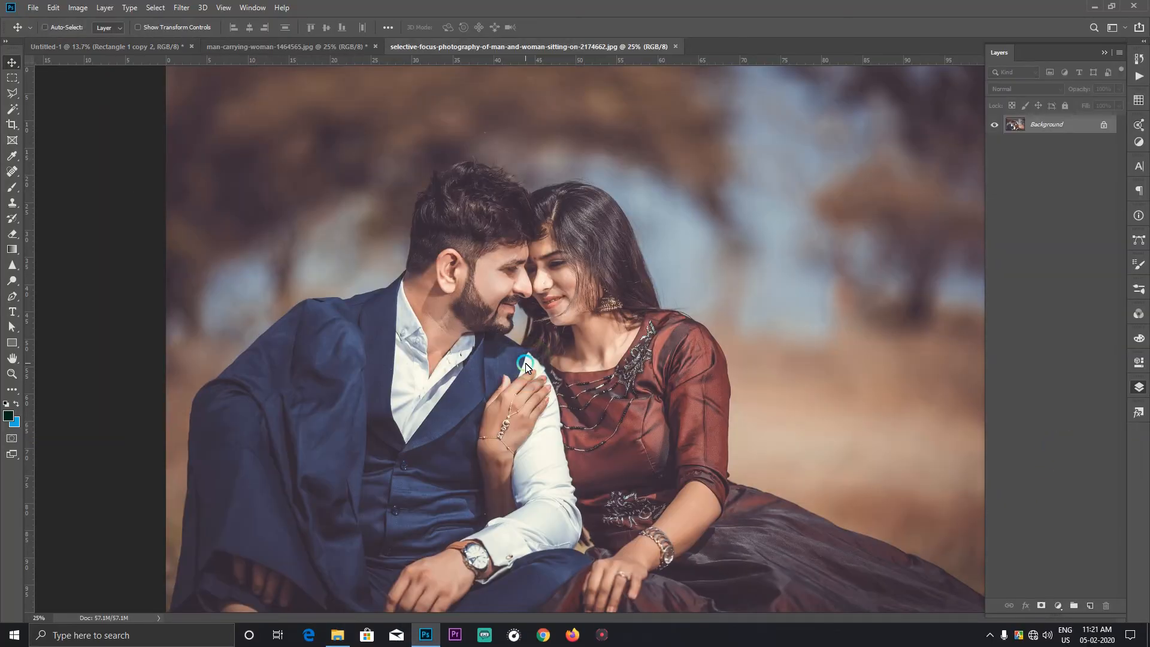
key(ctrl+shift+l)
key(ctrl+w)
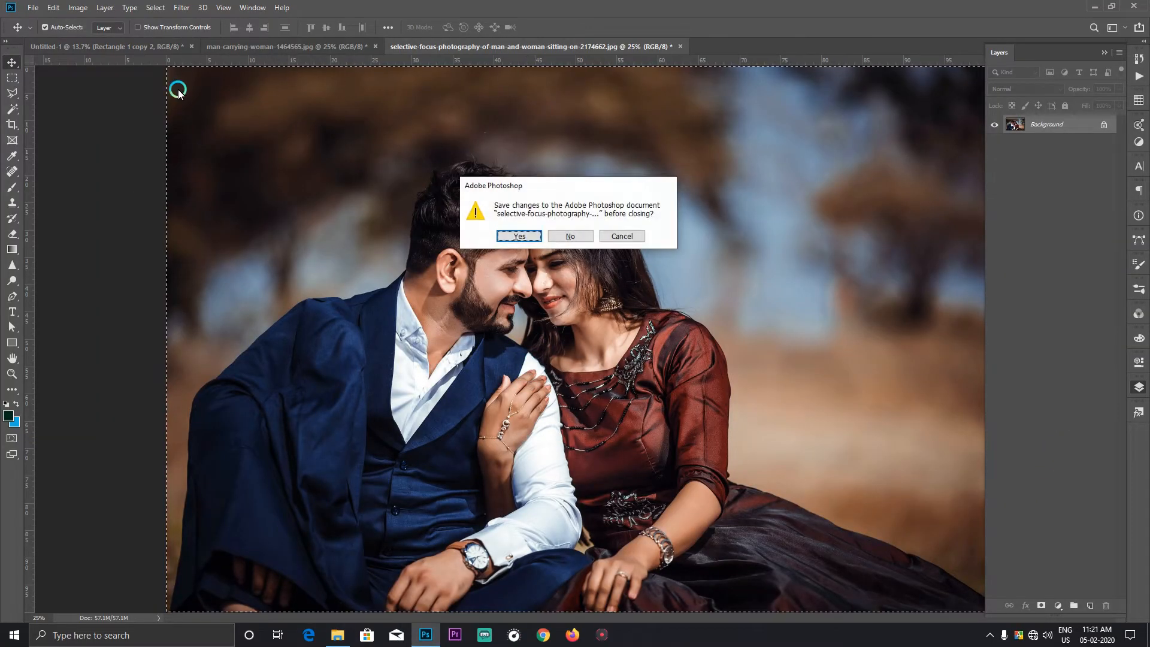
click(563, 234)
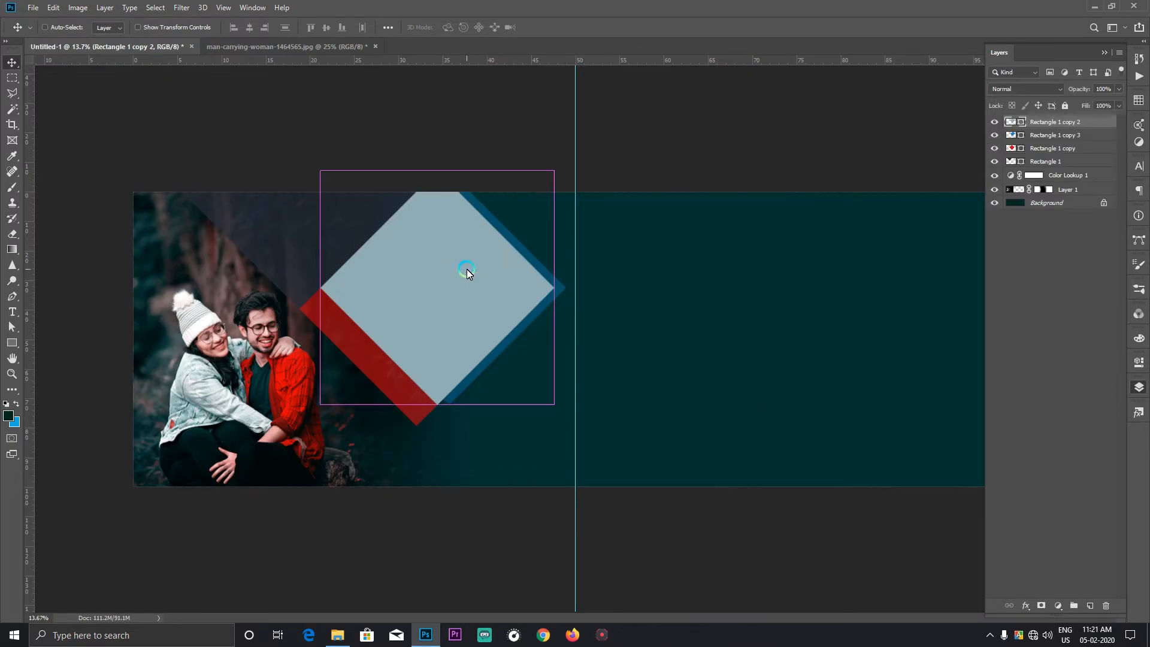
Step: Paste the sitting couple photo clipped to the grey-blue diamond, then scale it to about 80% and position both faces inside the diamond
key(ctrl+v)
key(ctrl+alt+g)
key(ctrl+t)
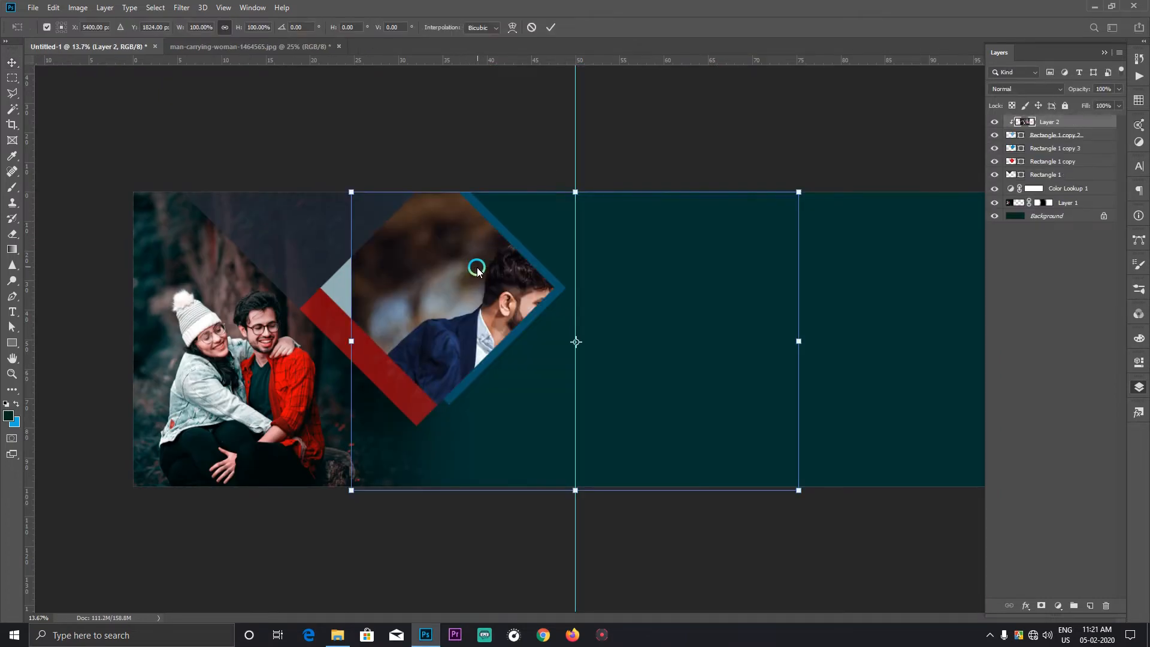
drag(475, 262, 363, 241)
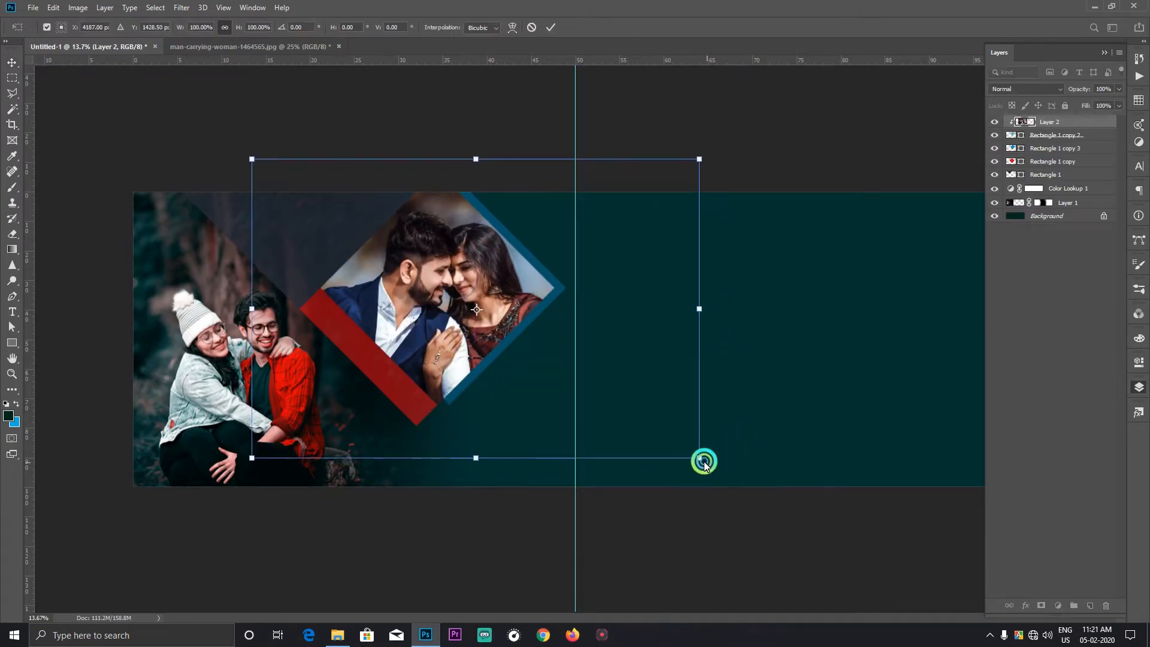
drag(704, 464, 651, 442)
drag(251, 307, 292, 306)
drag(515, 280, 507, 272)
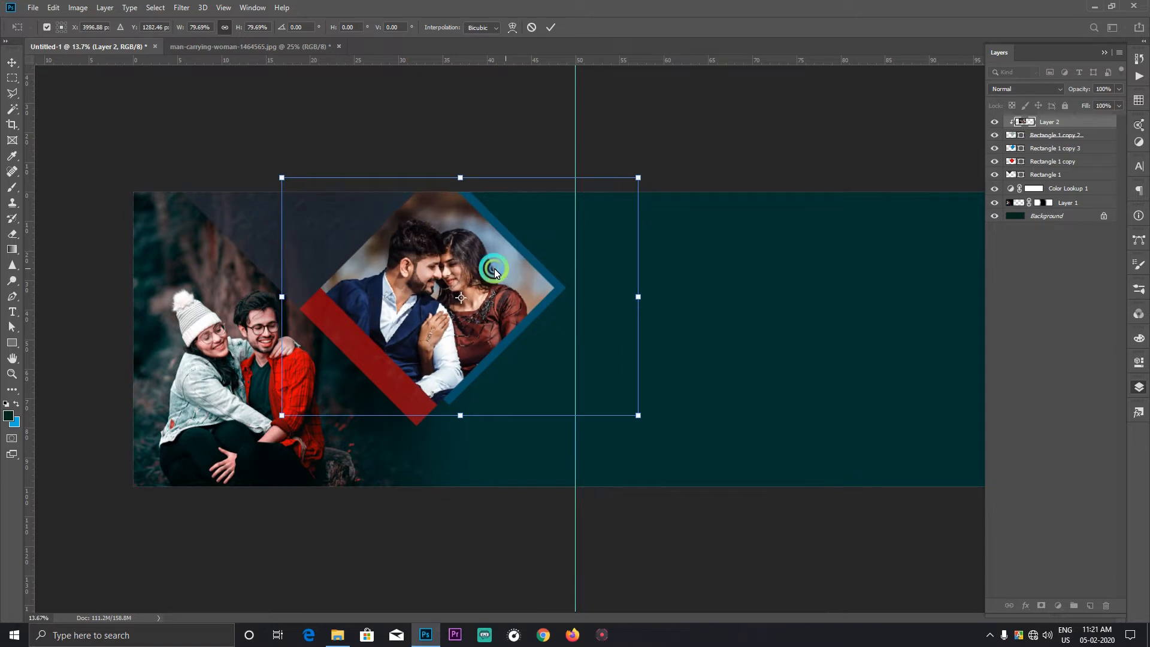
double_click(479, 263)
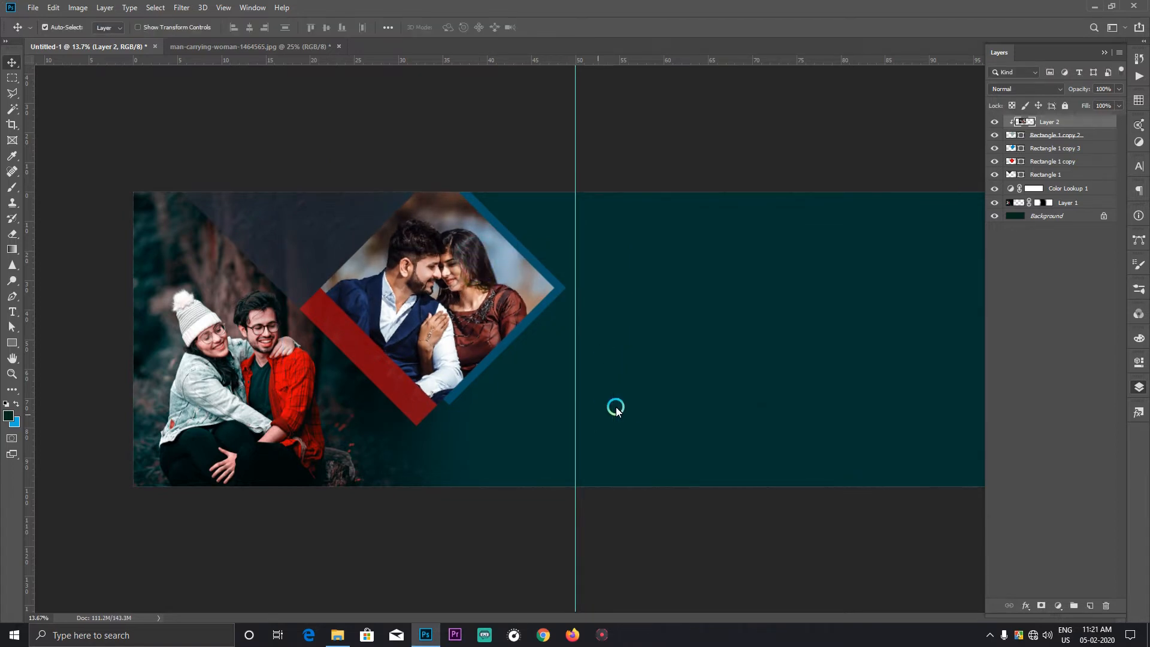
Step: Select the Color Lookup 1 layer, then open woman-in-red-embroidered-top-1385478.jpg, copy the whole photo and close it
scroll(663, 324, down, 1)
right_click(722, 312)
click(742, 316)
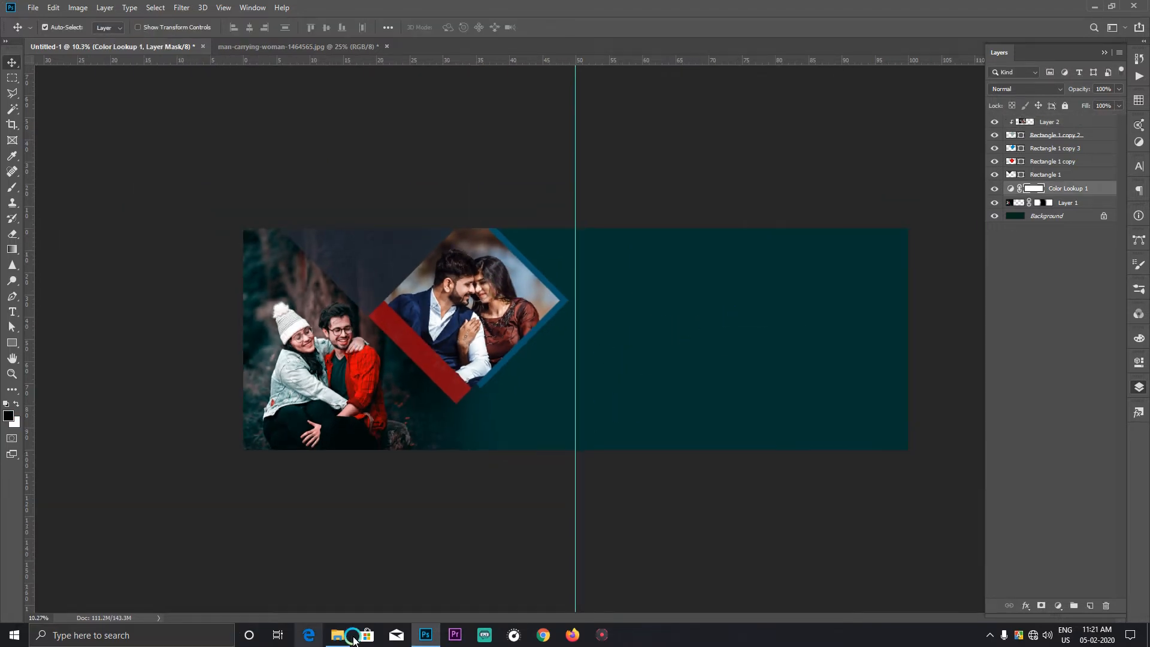
click(353, 638)
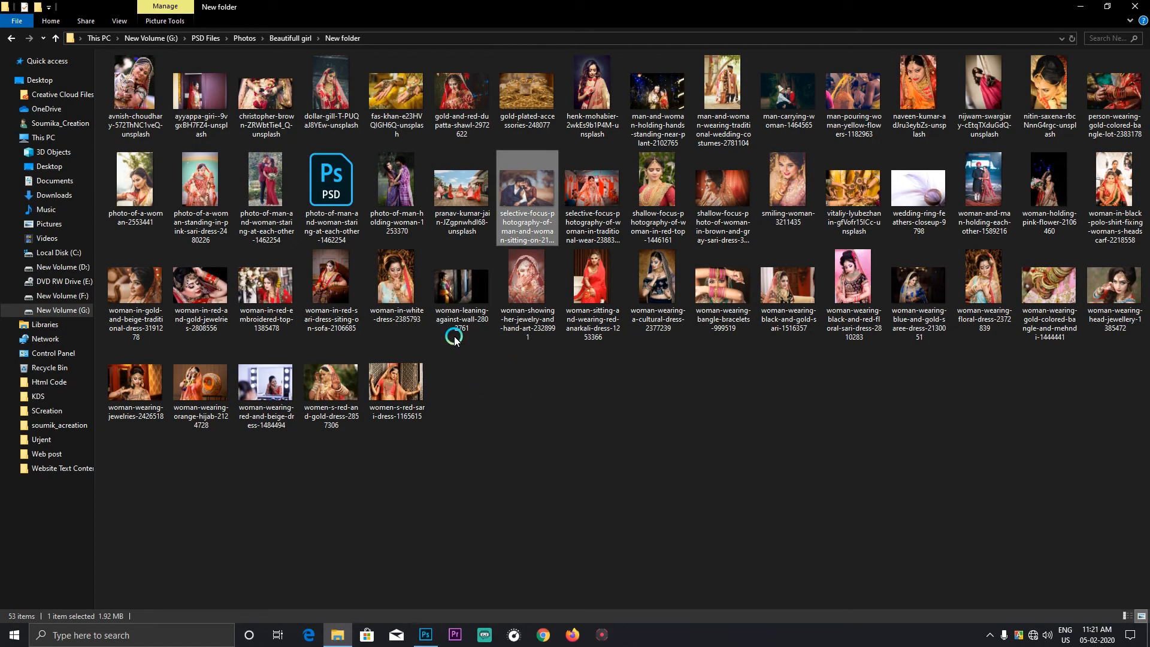
drag(267, 287, 627, 393)
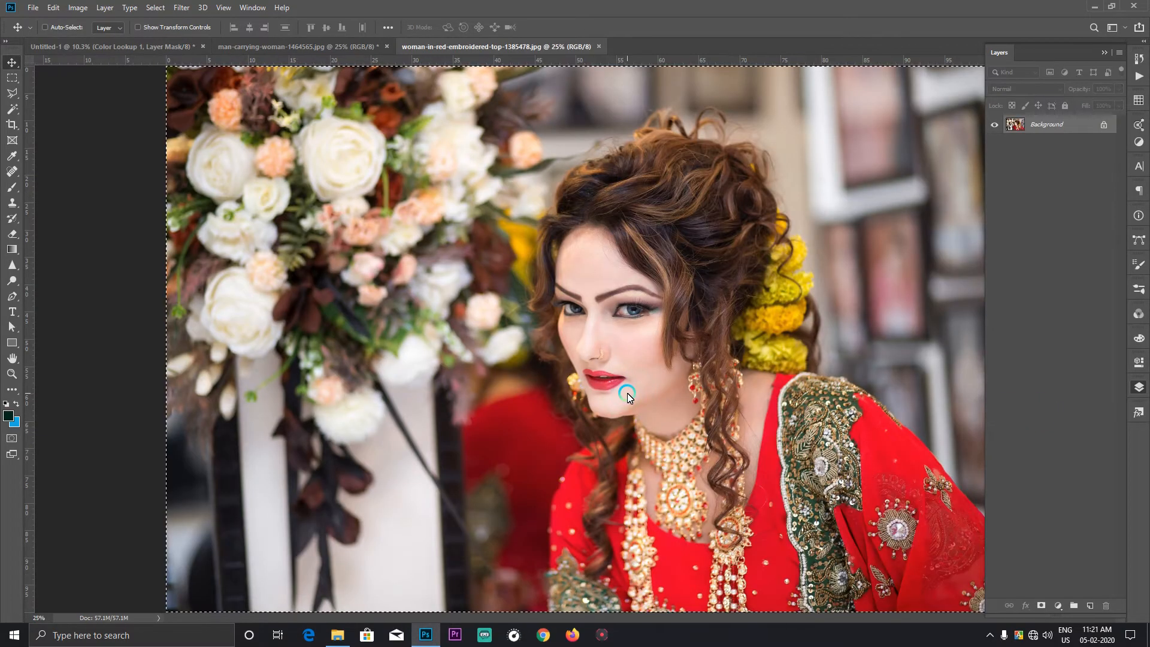
right_click(686, 328)
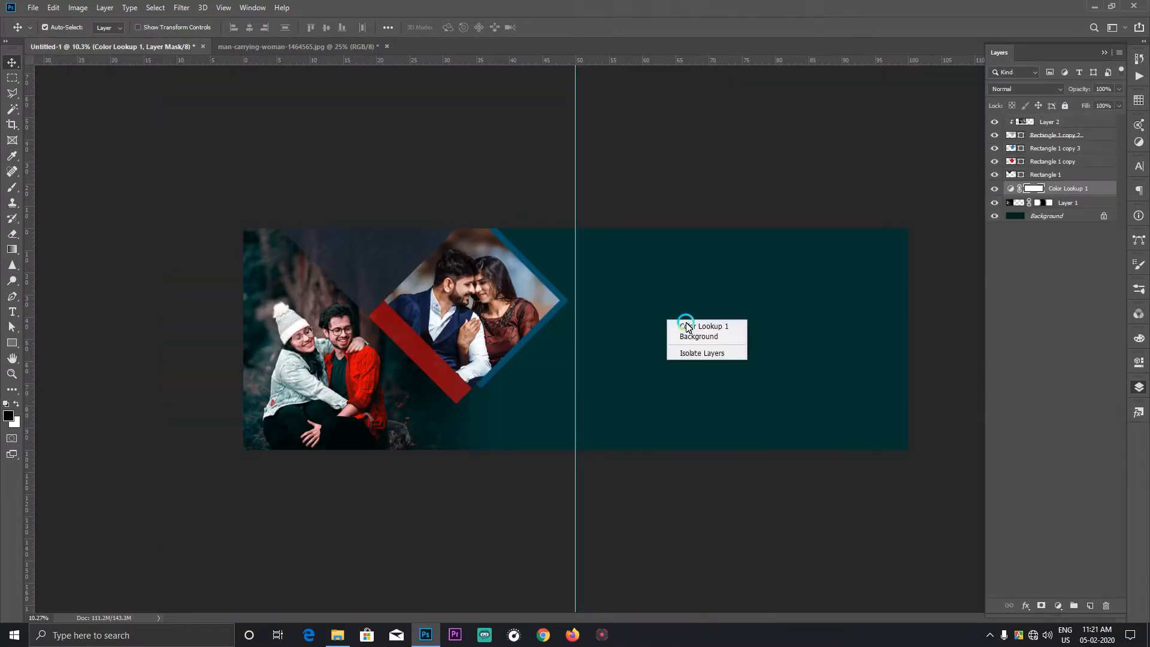
click(689, 330)
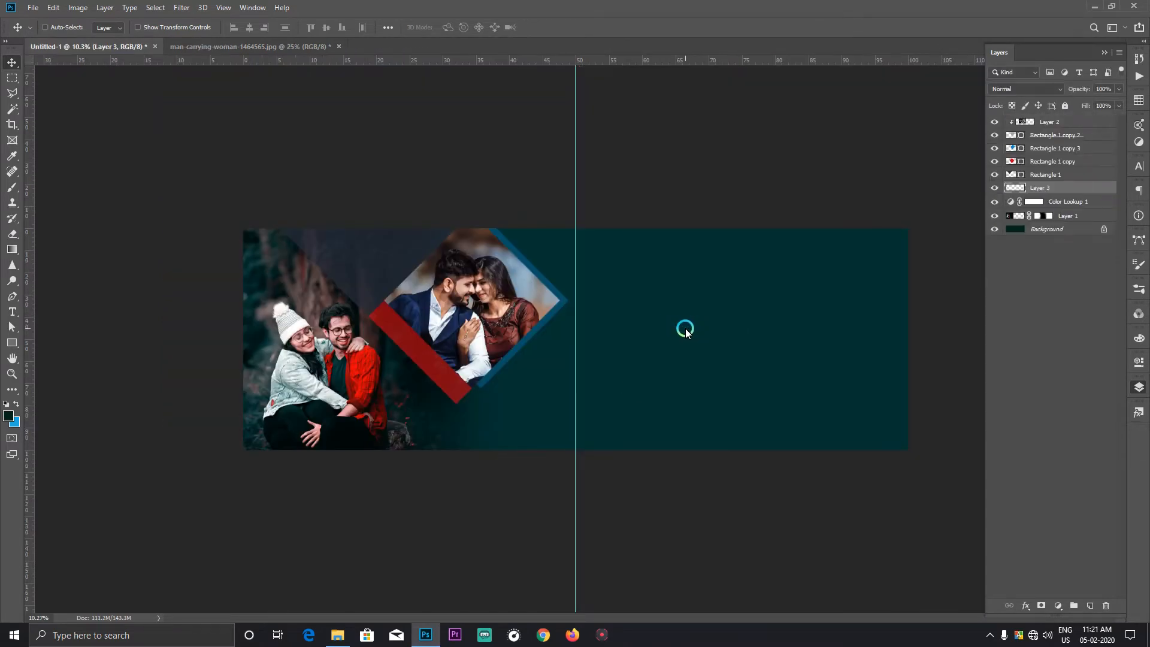
Step: Paste the bride photo, position it over the spread's right half and place its layer below Color Lookup 1
key(ctrl+v)
drag(685, 328, 834, 340)
drag(1027, 187, 1034, 210)
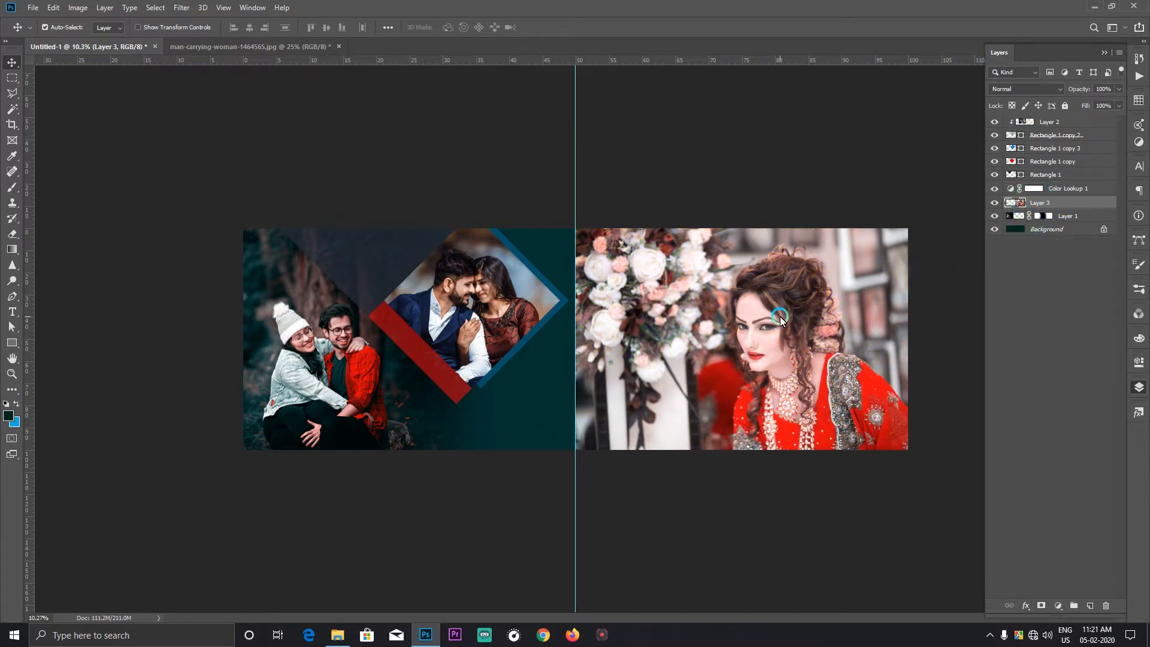
Step: Add a layer mask to the bride photo and fade its inner edge beside the centre guide with a large soft black brush
click(1031, 608)
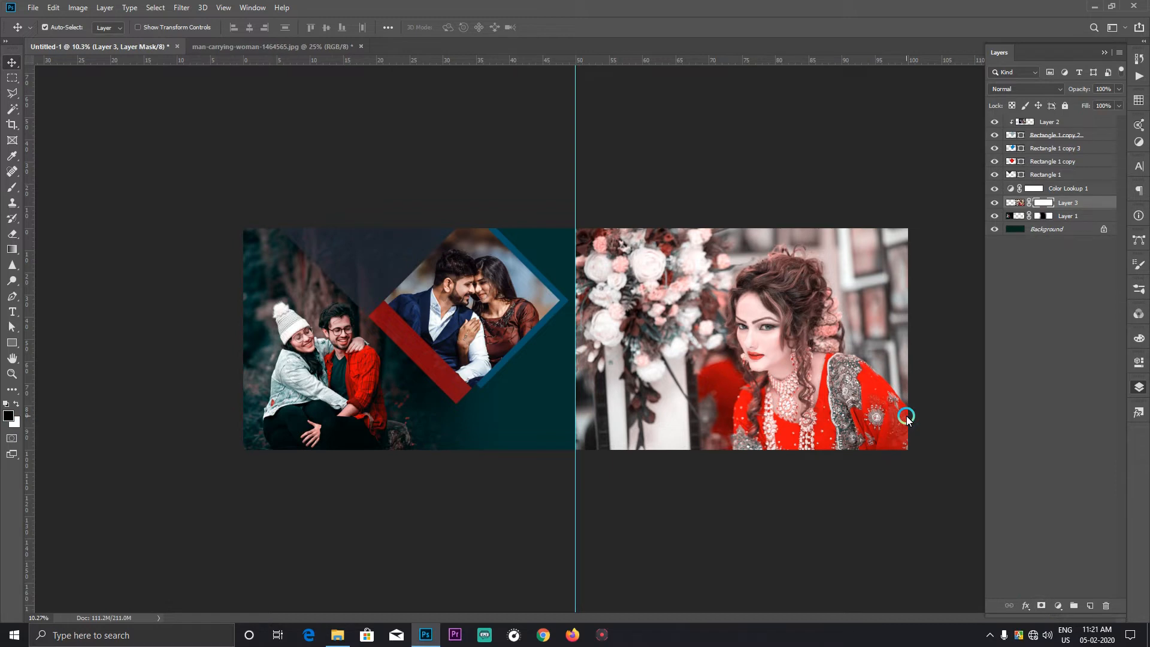
key(b)
mouse_move(610, 187)
mouse_down()
mouse_move(541, 282)
mouse_move(535, 348)
mouse_move(551, 499)
mouse_move(567, 538)
mouse_move(616, 547)
mouse_move(612, 468)
mouse_move(604, 545)
mouse_up()
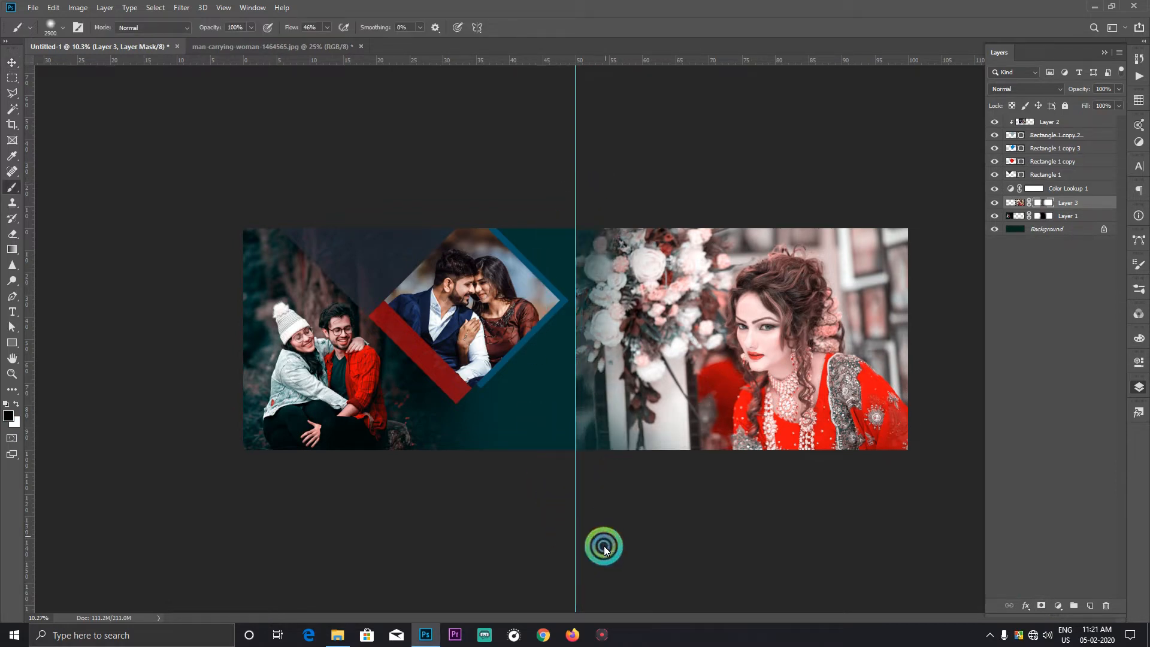
key(bracketright)
key(bracketright)
key(bracketright)
key(bracketright)
key(bracketright)
key(bracketright)
key(bracketright)
key(bracketright)
key(bracketright)
key(bracketright)
key(bracketright)
key(bracketright)
key(bracketleft)
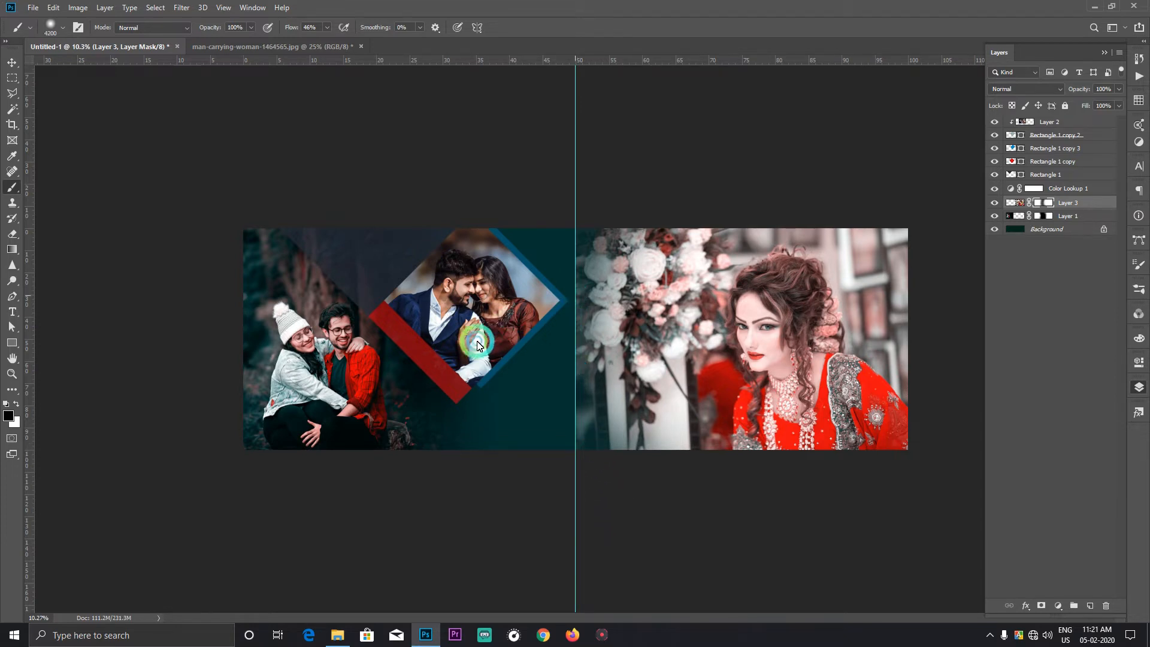
click(562, 241)
click(591, 265)
key(bracketleft)
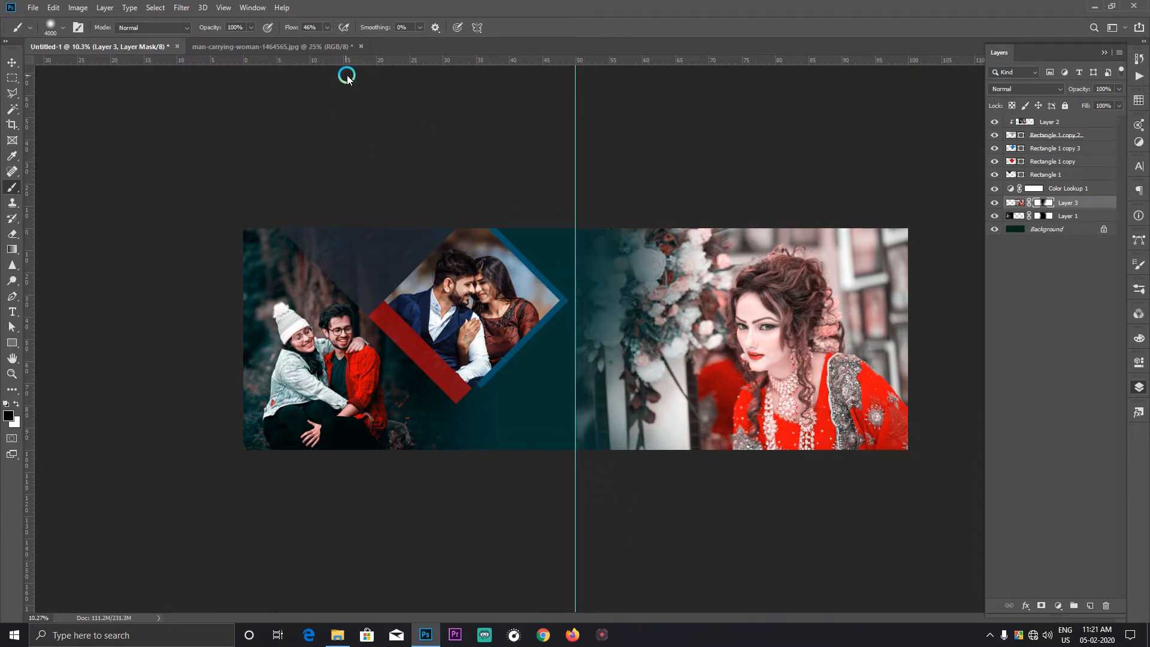
Step: Set the brush flow to 100% and mask more of the bride photo's inner edge so it blends into the green background
click(327, 27)
drag(356, 44, 363, 45)
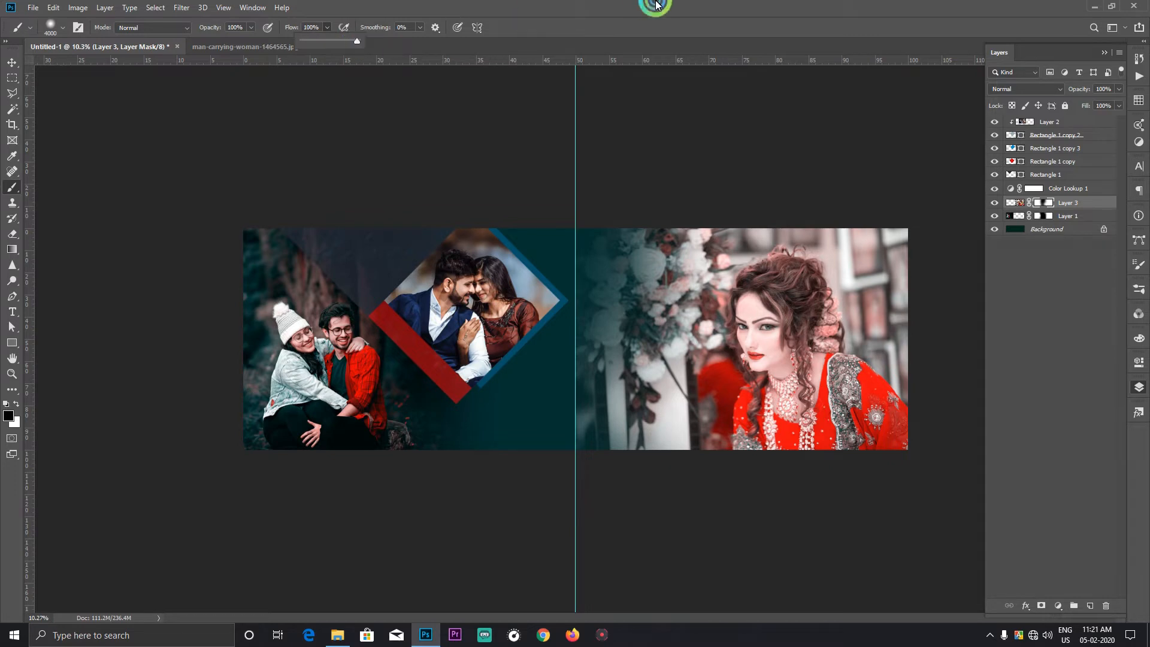
key(bracketright)
click(556, 253)
click(542, 385)
key(bracketleft)
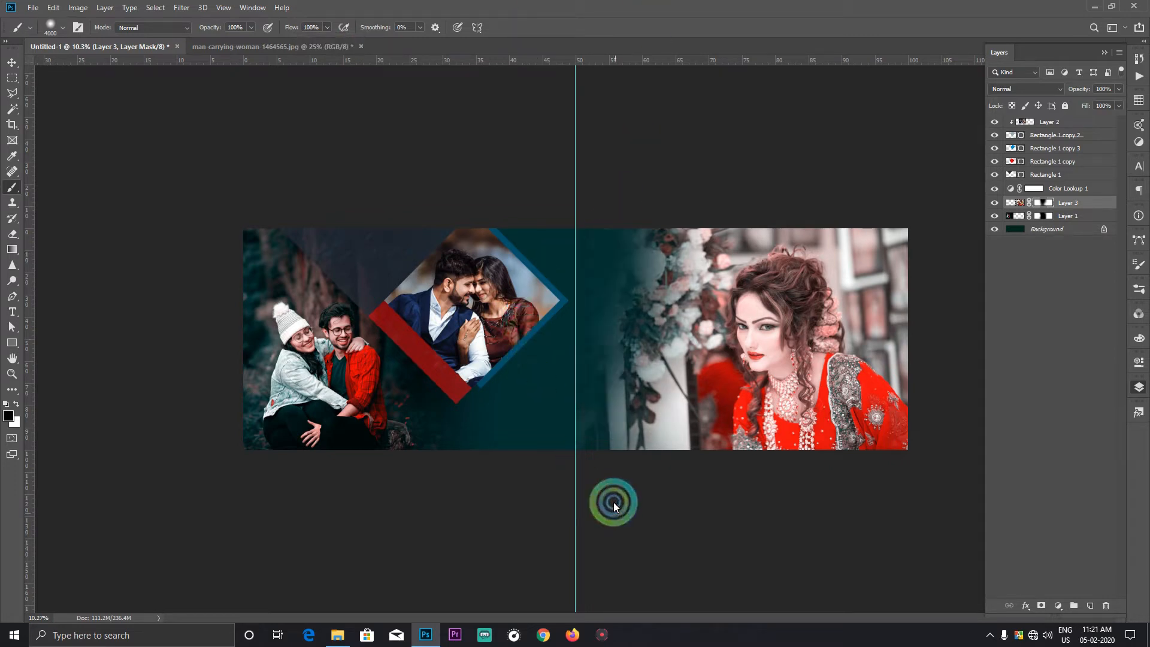
click(770, 542)
click(661, 199)
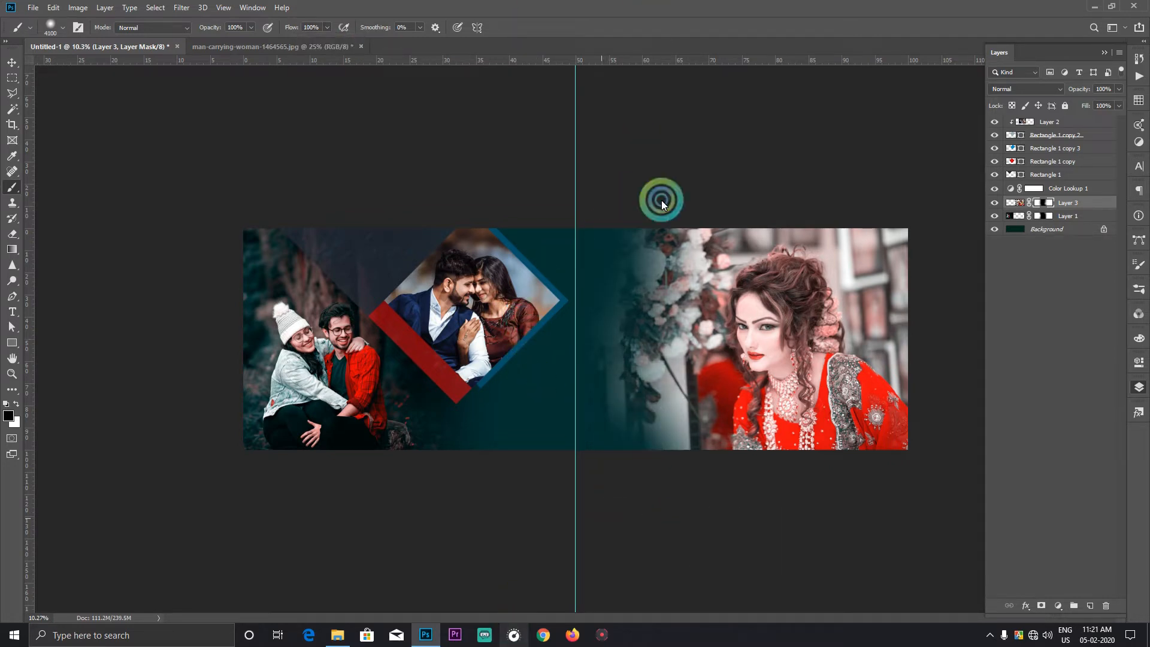
click(632, 145)
Step: Move the bride photo layer (Layer 3) above the Color Lookup 1 adjustment layer
click(12, 62)
click(846, 390)
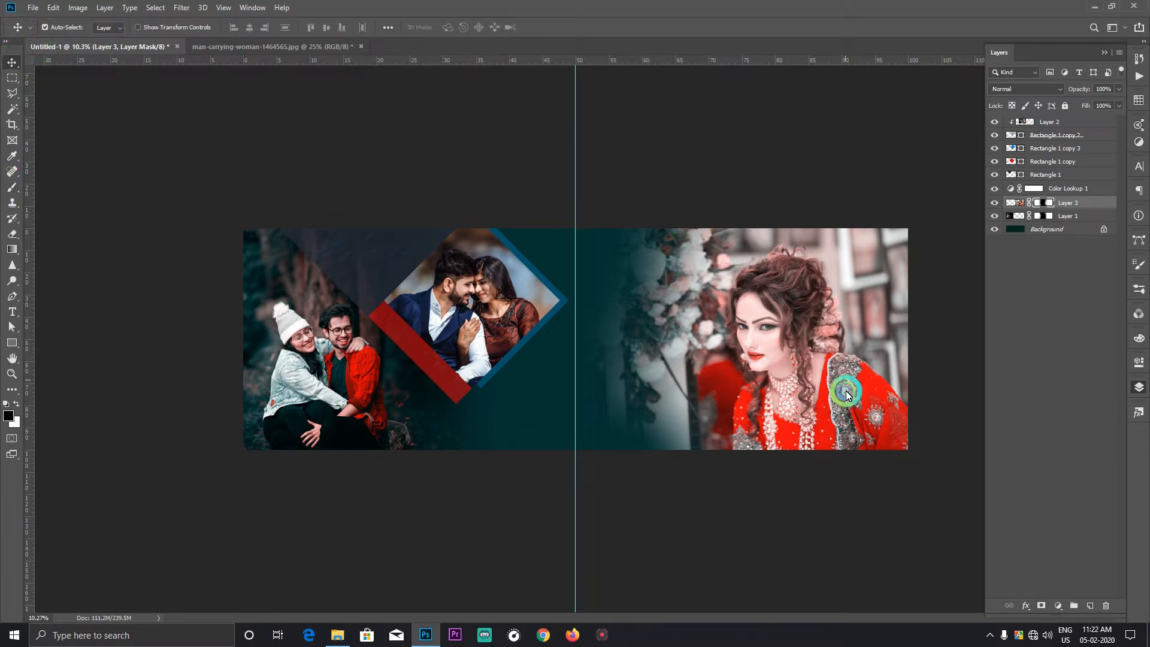
drag(1072, 206, 1057, 190)
click(1098, 260)
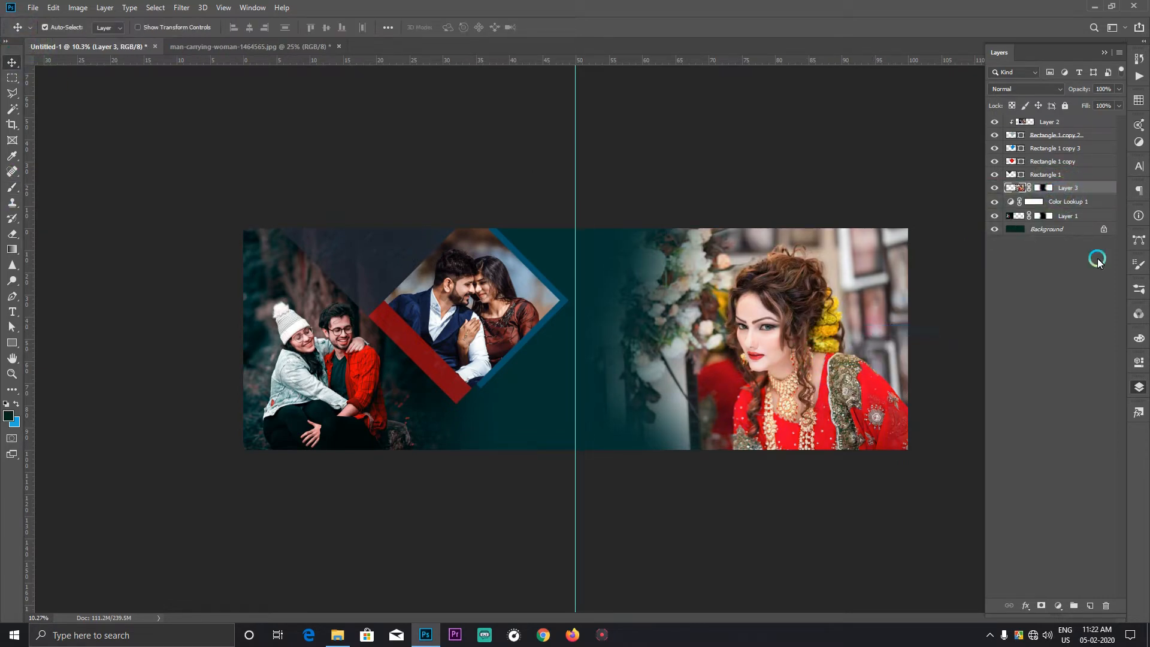
Step: Add a Solid Color fill layer in green #04a46f above the bride photo layer
click(1063, 607)
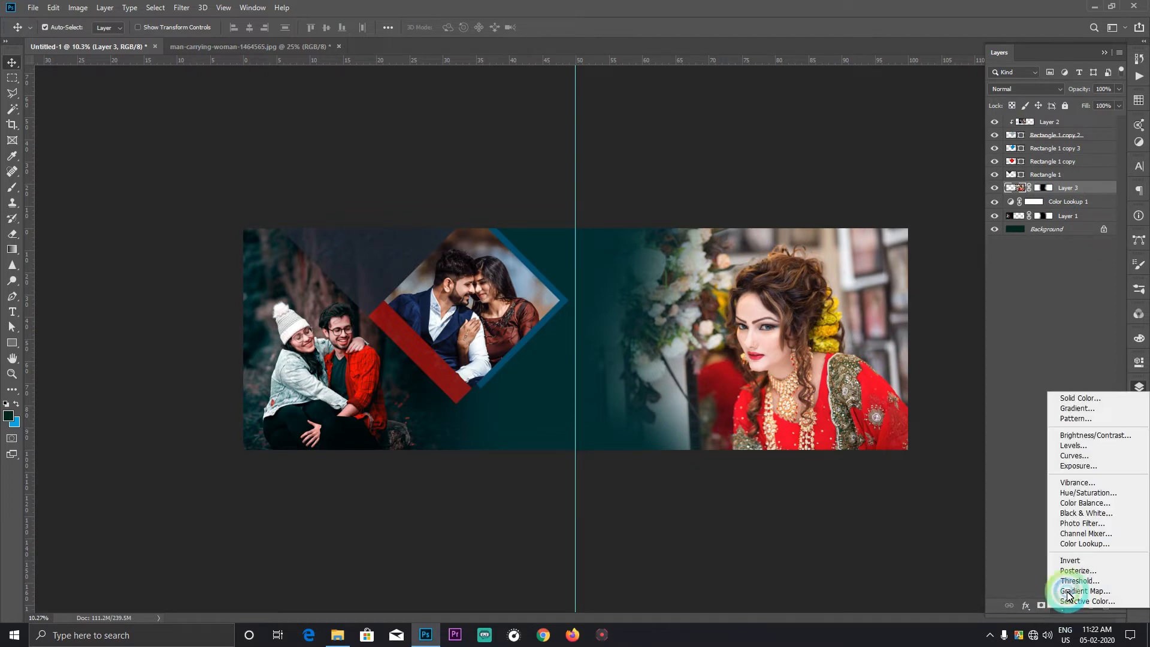
click(1079, 398)
drag(840, 400, 975, 408)
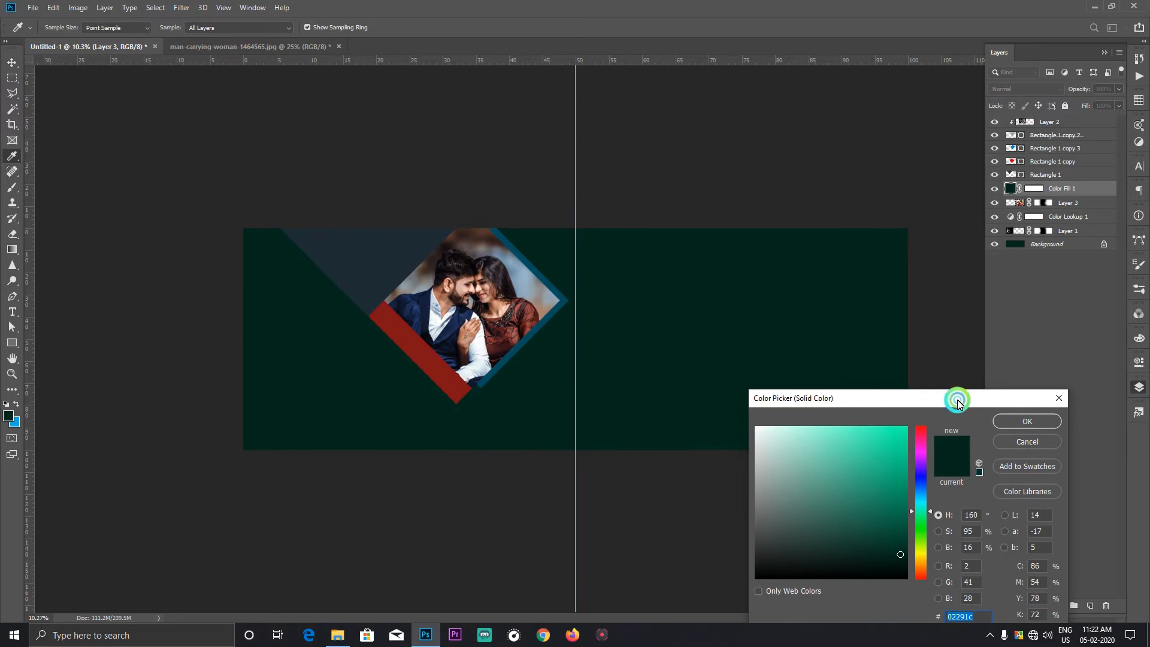
drag(893, 488, 904, 481)
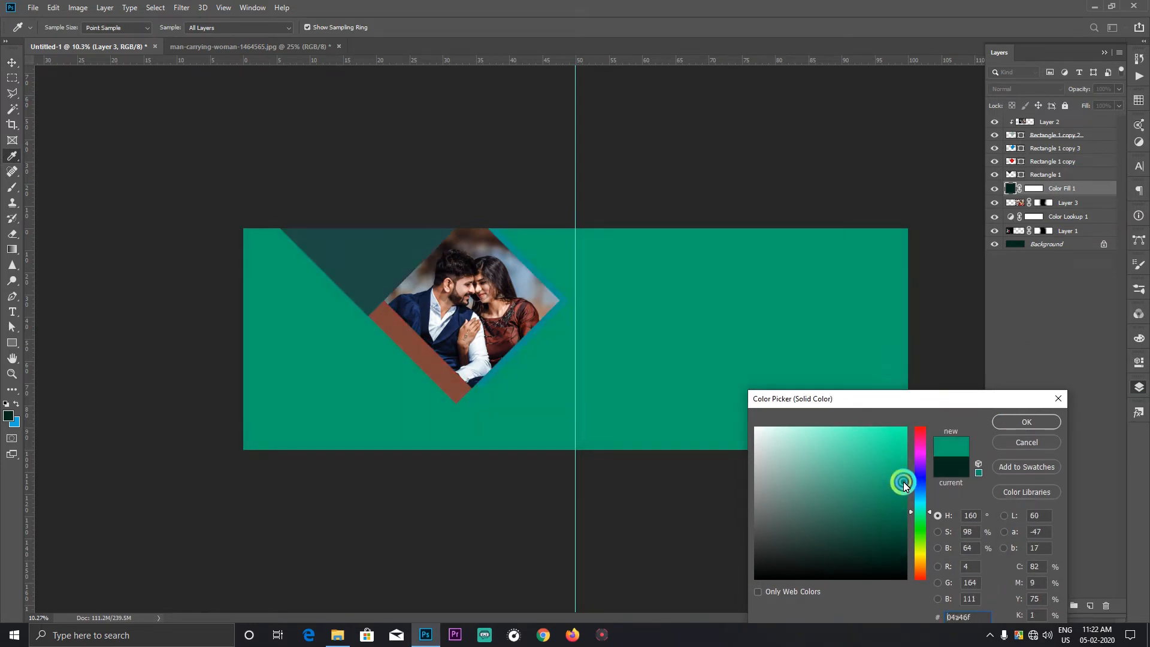
click(1026, 422)
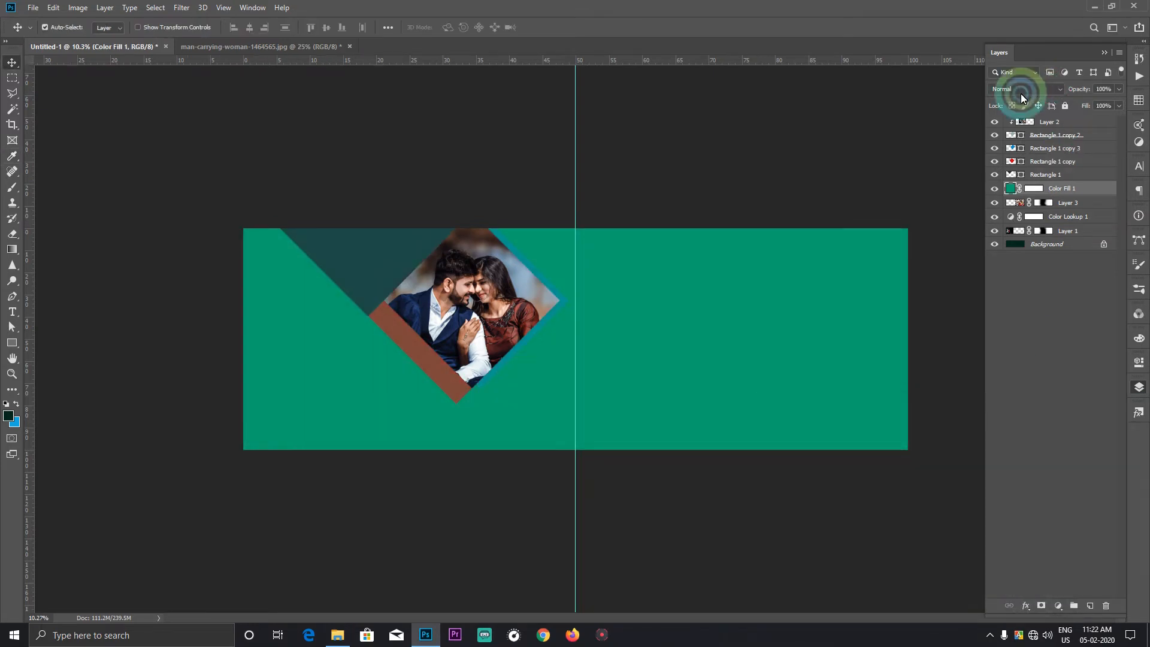
Step: Set the green Color Fill 1 layer's blend mode to Soft Light and its opacity to 79%
click(1022, 90)
click(1000, 234)
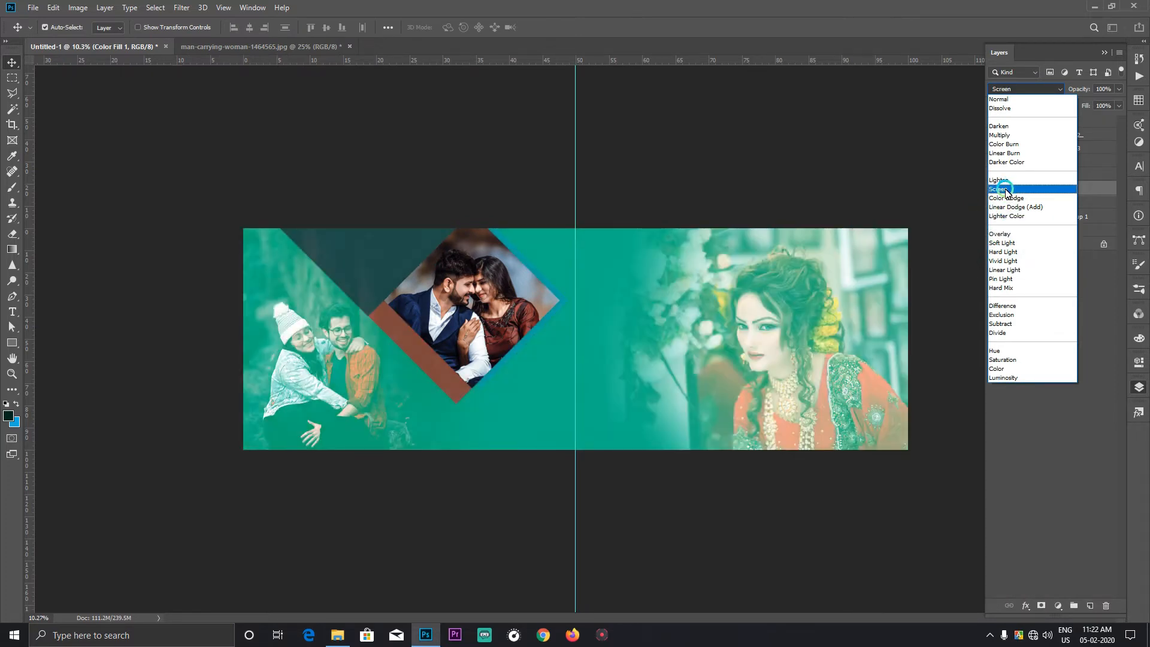
click(1003, 243)
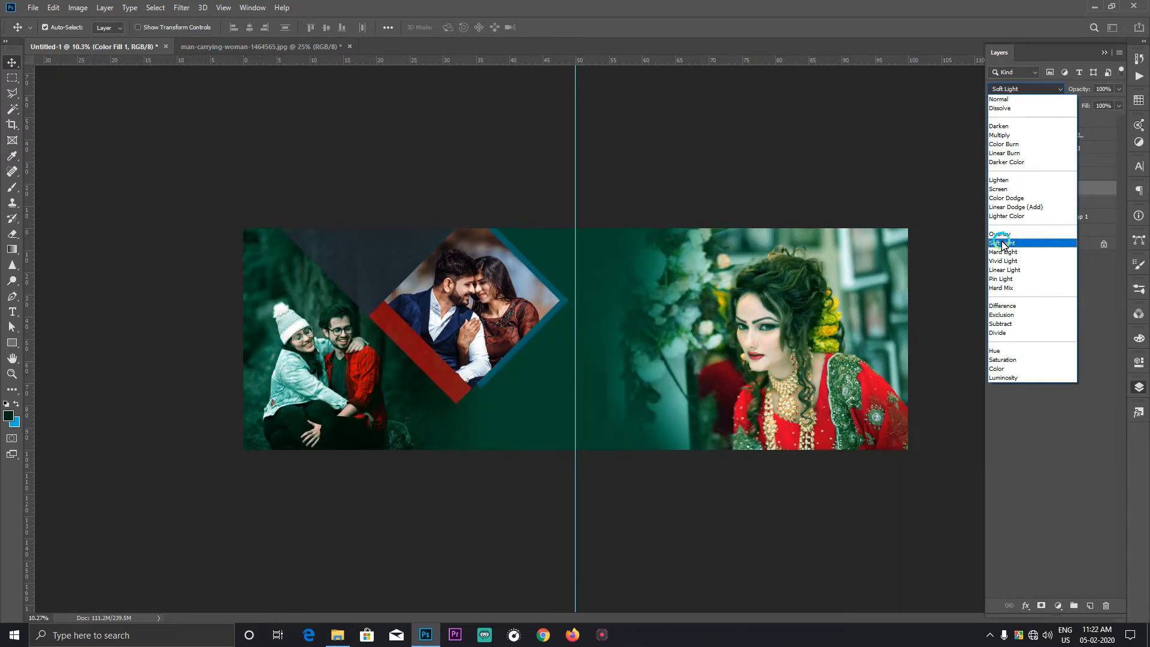
right_click(728, 348)
click(746, 385)
drag(777, 334, 441, 346)
drag(708, 295, 674, 307)
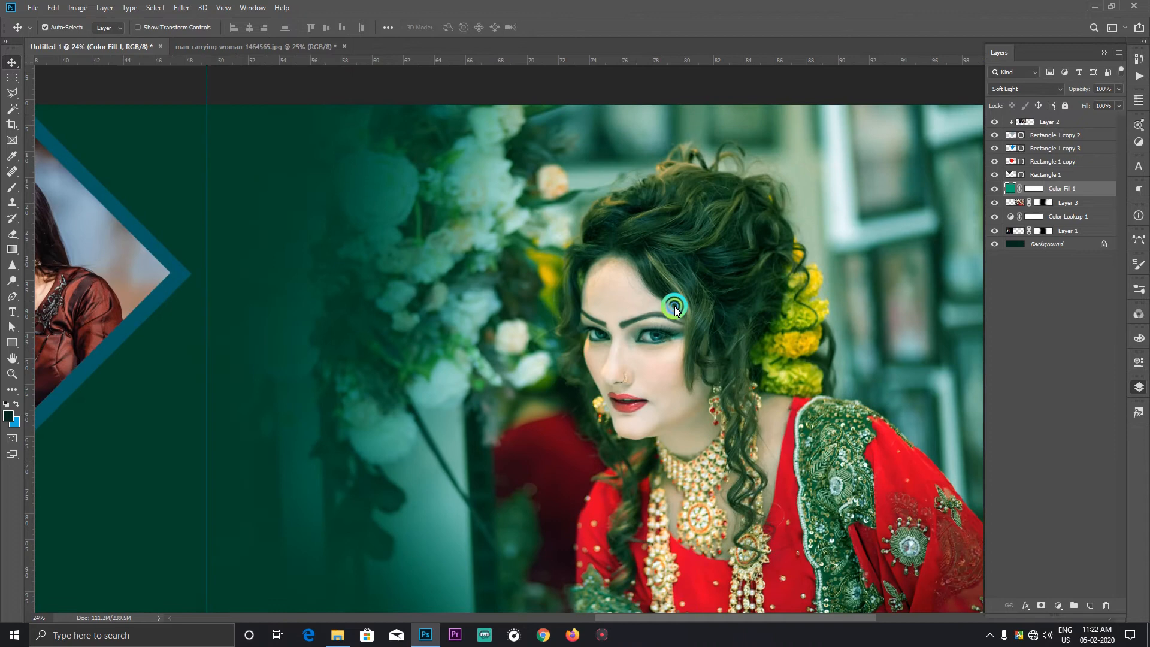
click(1118, 90)
click(1106, 103)
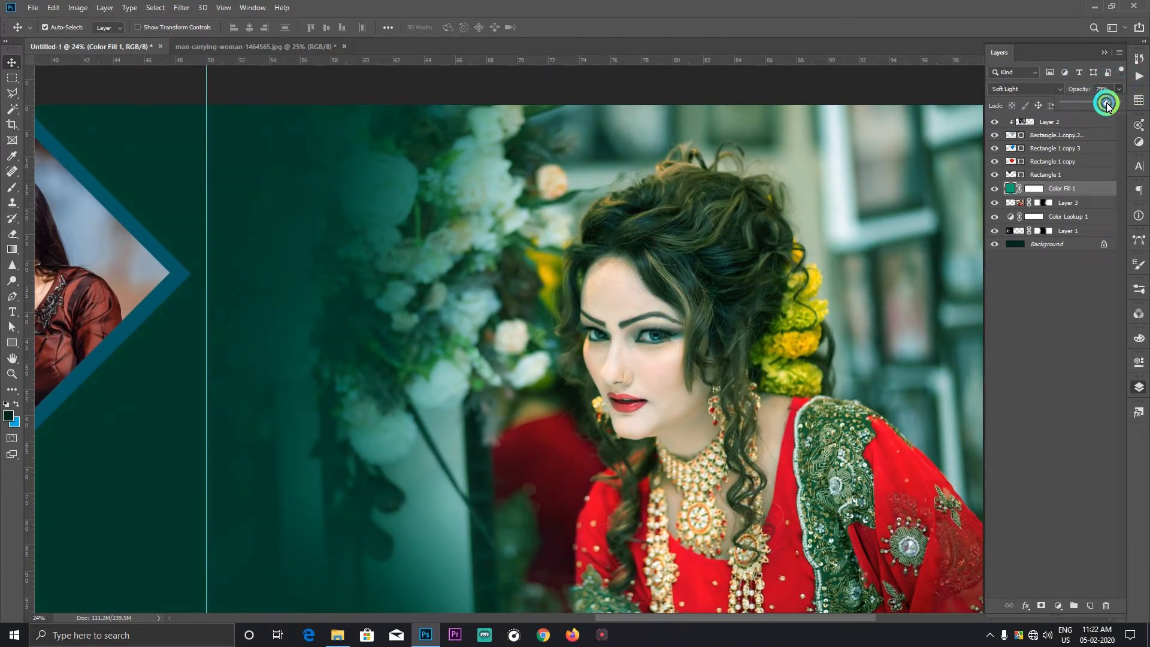
Step: Paint black on the Color Fill 1 mask over the outdoor couple to remove the green tint from their photo
right_click(466, 319)
click(479, 326)
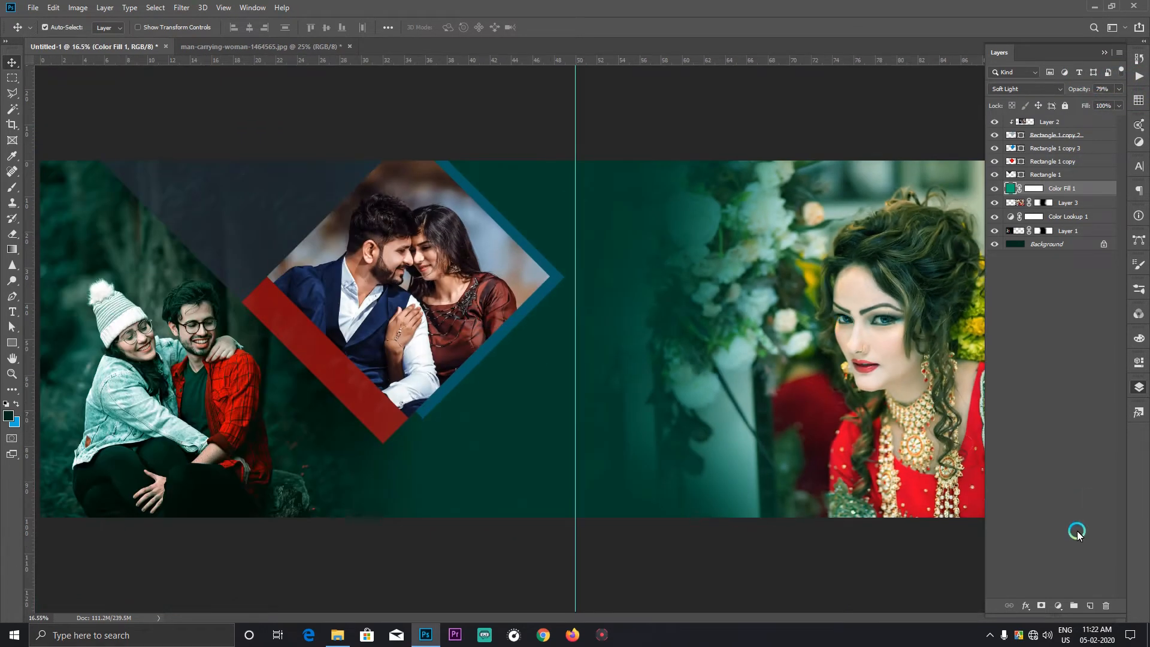
click(1029, 200)
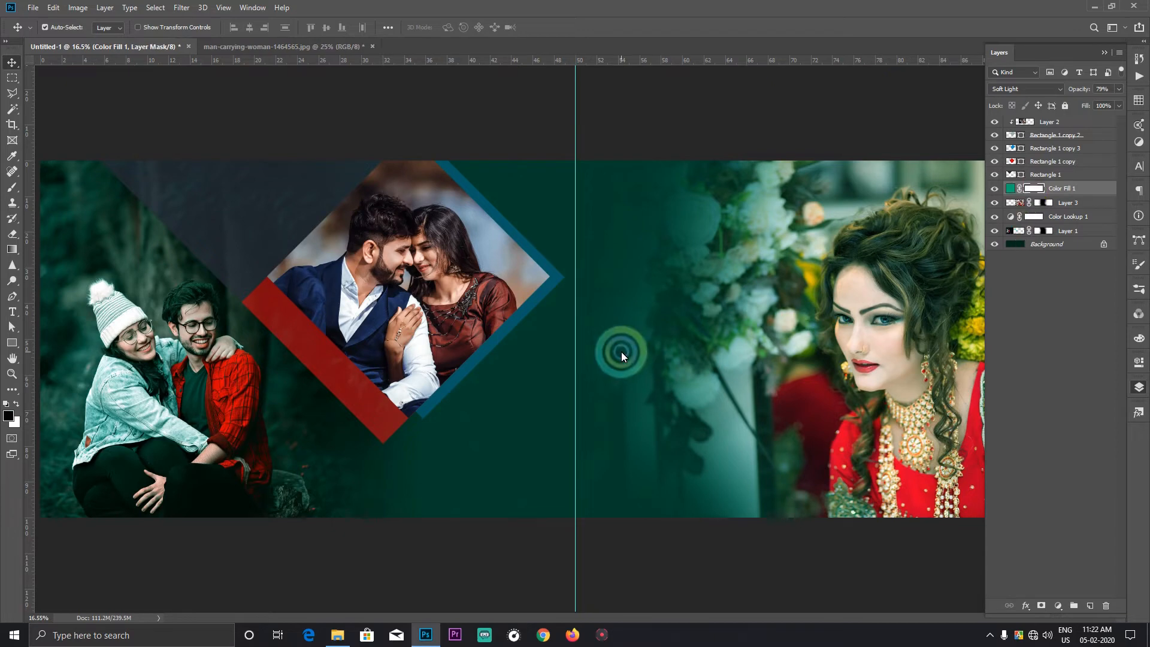
key(b)
click(171, 359)
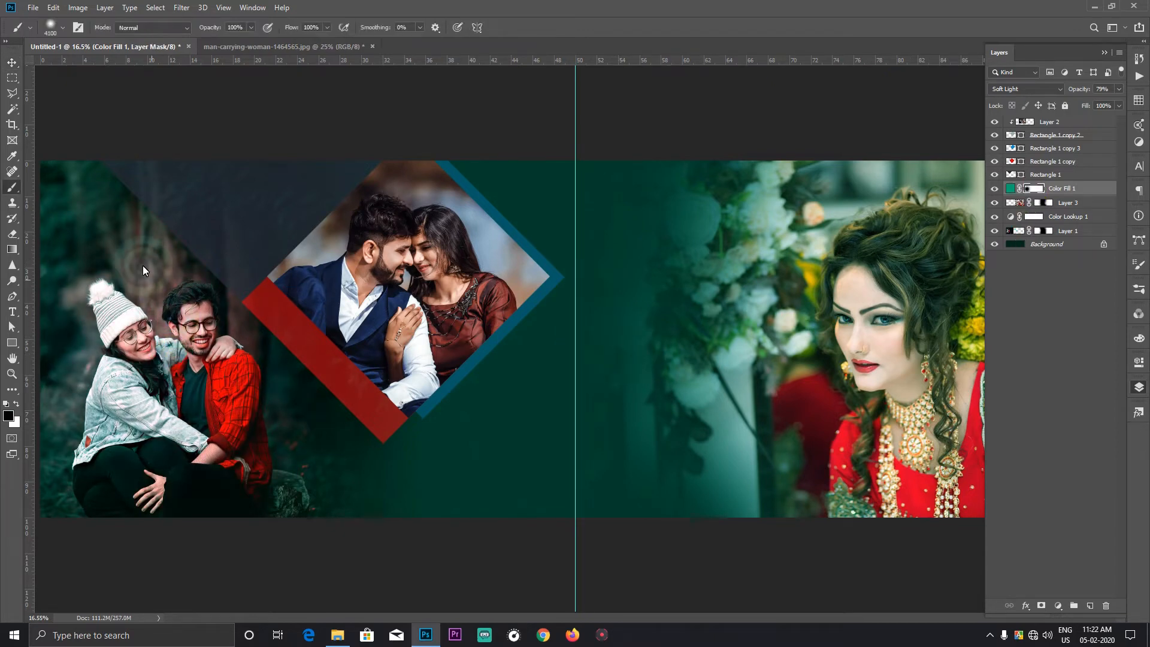
click(143, 266)
scroll(293, 366, down, 2)
scroll(294, 366, down, 1)
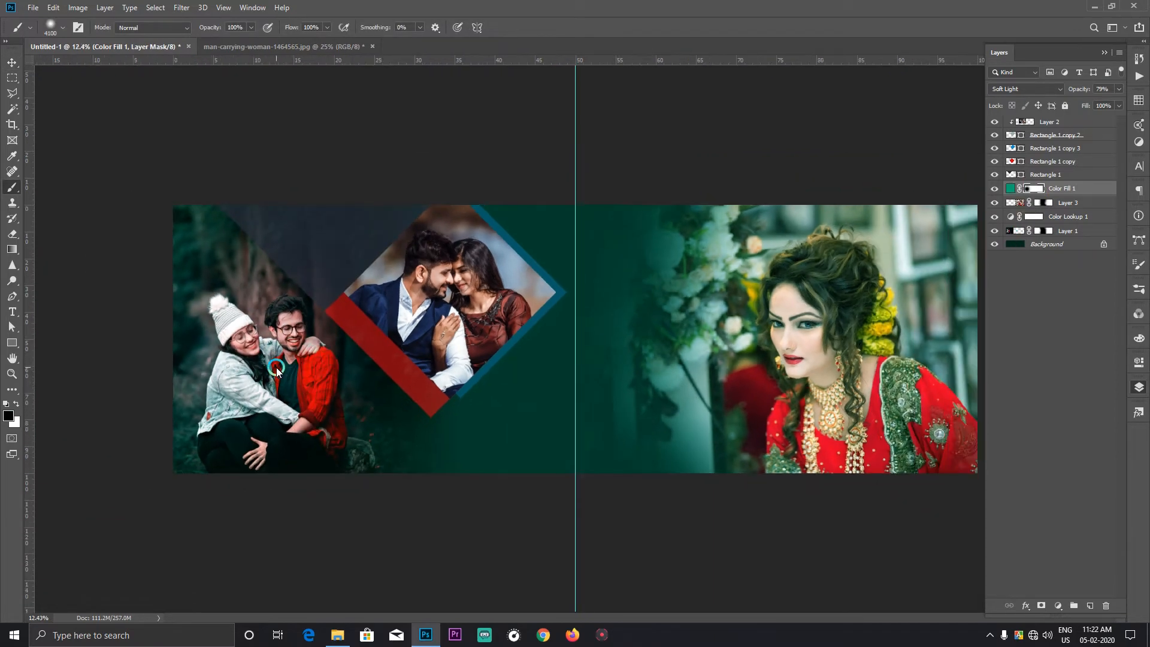
Step: Raise the green Color Fill 1 layer's opacity to 100%
key(bracketleft)
click(7, 62)
key(ctrl+2)
scroll(845, 349, down, 2)
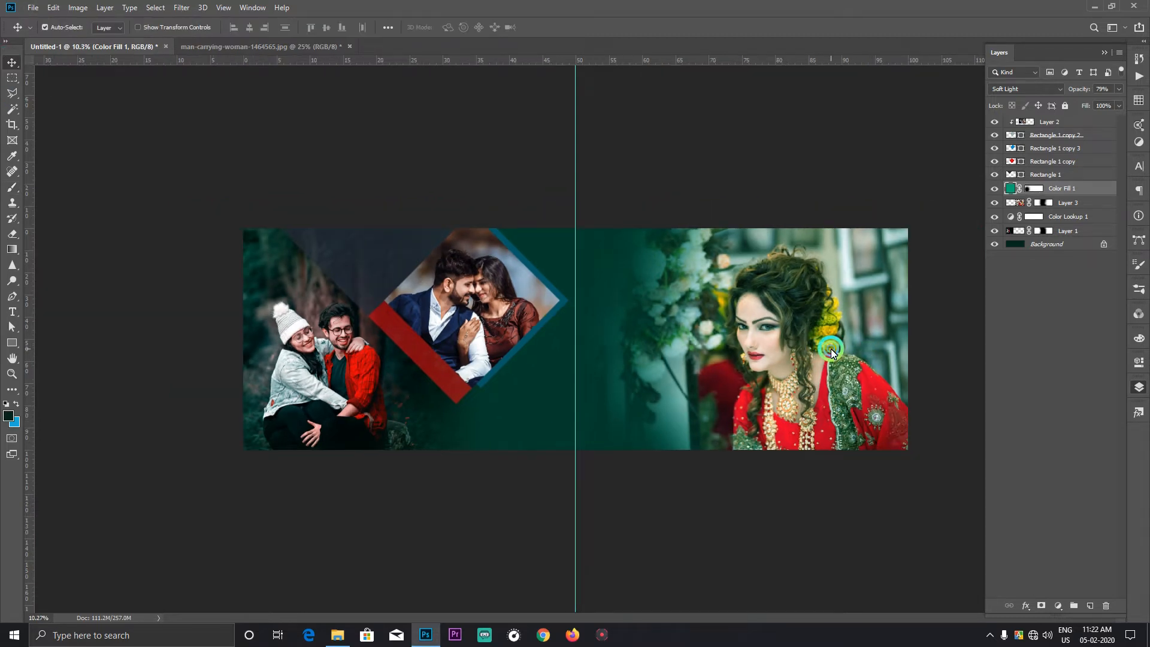
click(1119, 89)
drag(1100, 103, 1135, 103)
right_click(831, 331)
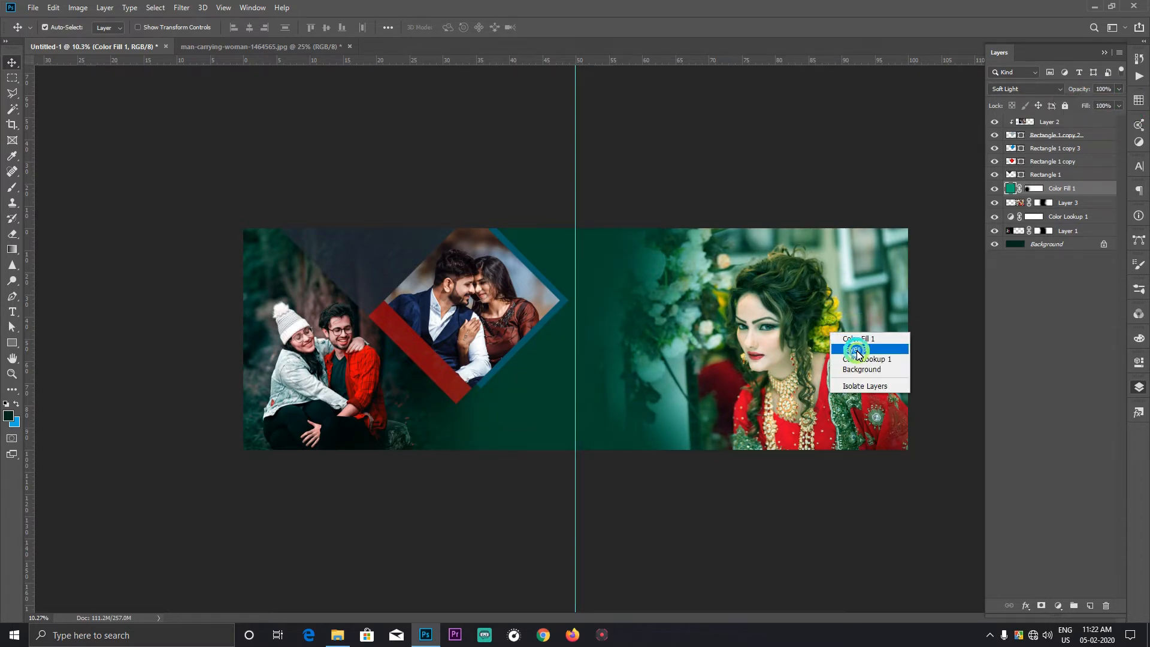
click(858, 353)
click(1119, 89)
mouse_move(1105, 103)
mouse_down()
mouse_move(1089, 103)
mouse_move(1118, 107)
mouse_up()
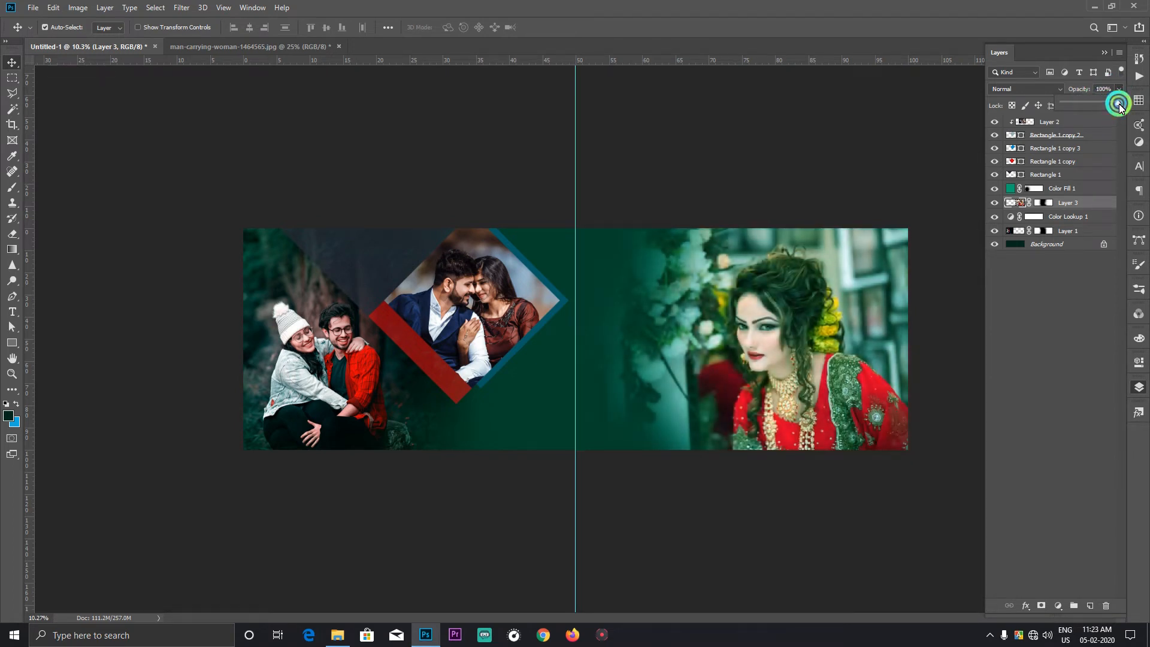
click(1108, 53)
scroll(805, 351, up, 1)
click(807, 353)
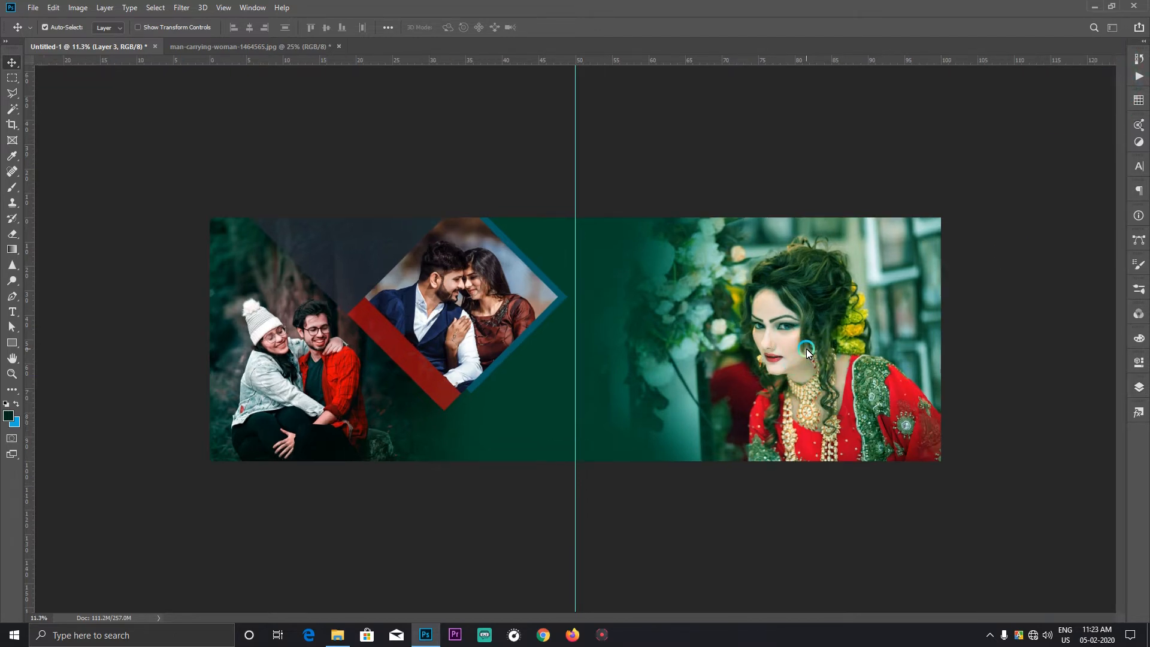
Step: Open photo-of-man-and-woman-staring-at-each-other-1462254.psd and bring its cut-out couple into the spread above the Color Fill 1 layer
click(338, 636)
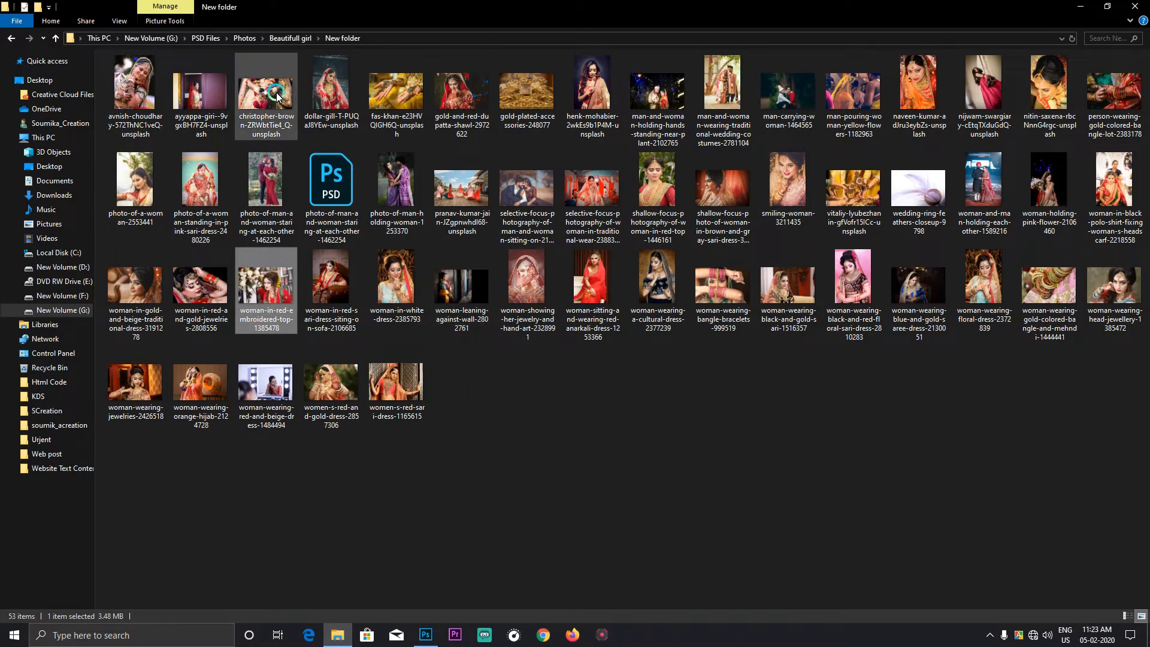
double_click(346, 206)
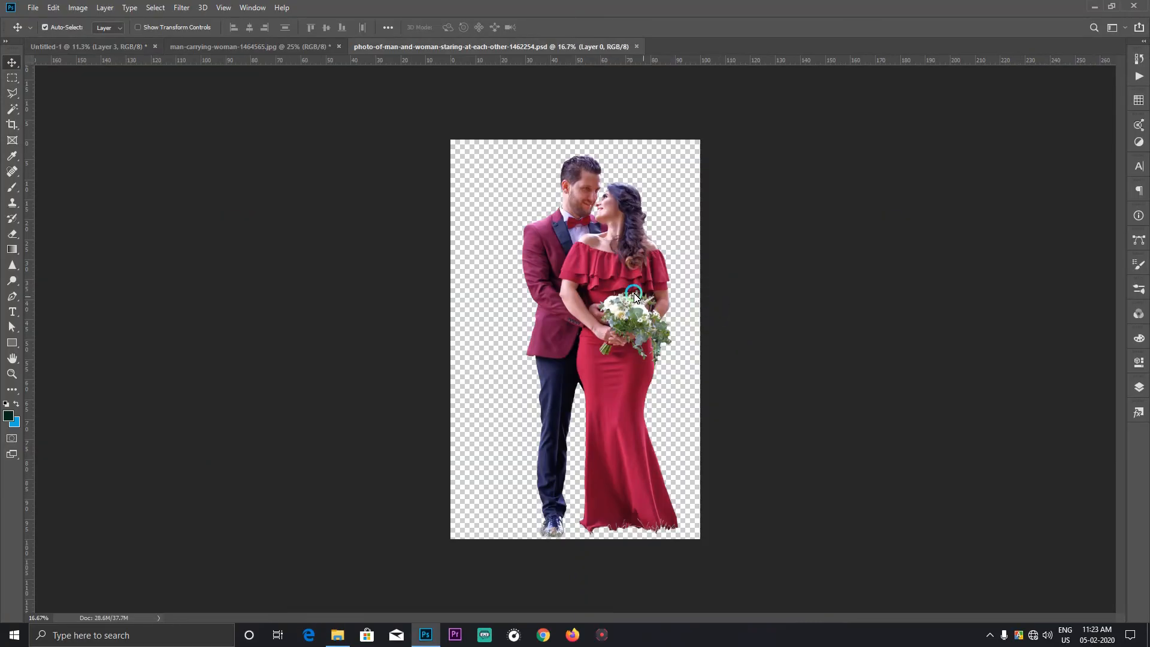
drag(617, 271, 670, 332)
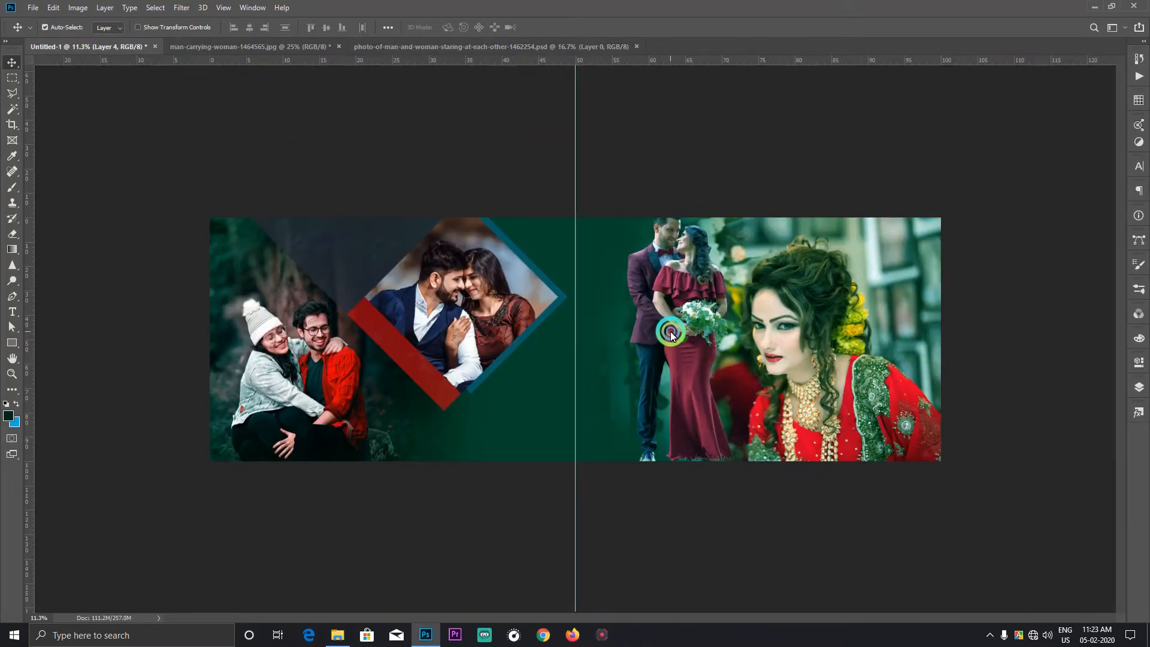
click(1133, 396)
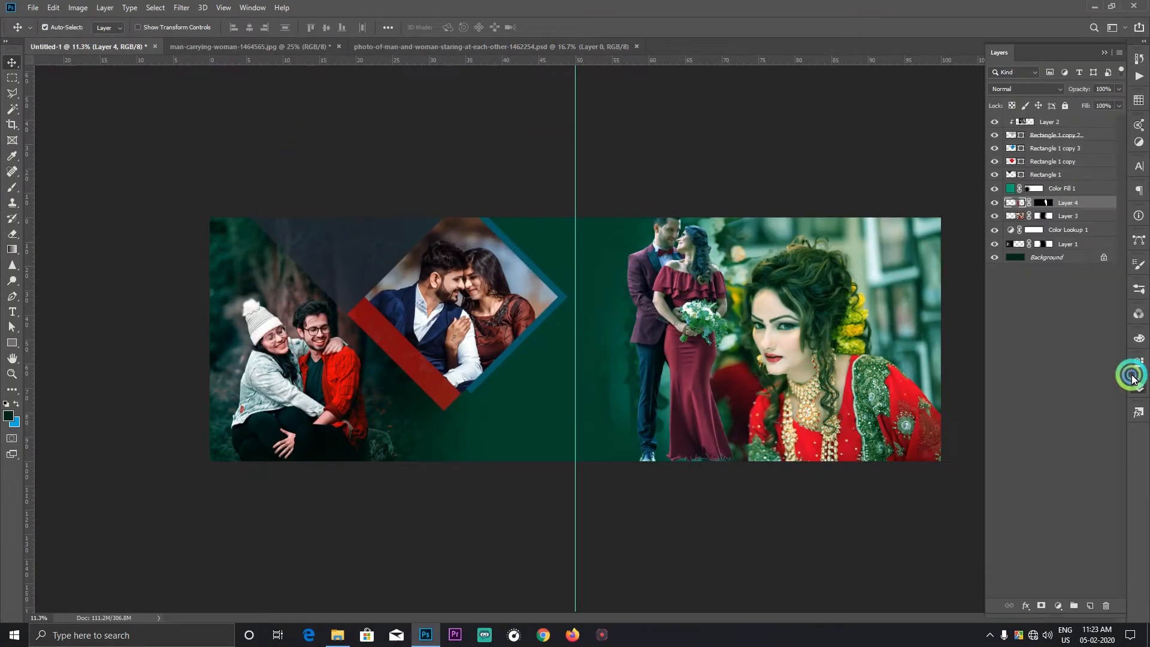
click(1059, 189)
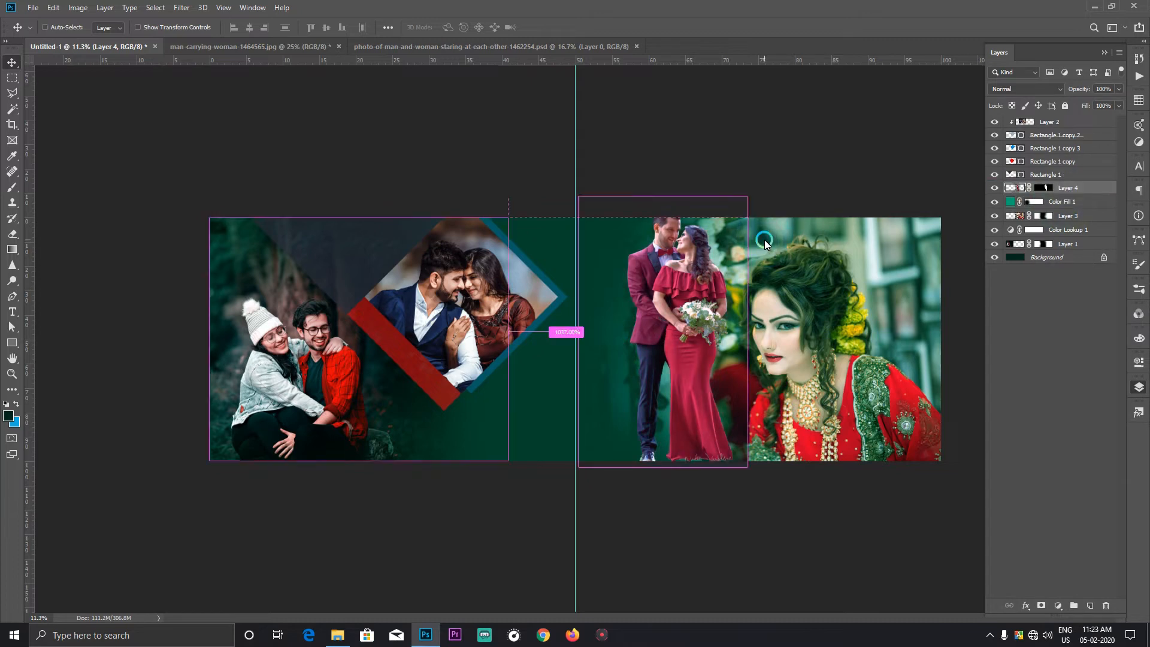
Step: Scale the standing couple down proportionally and place it on the spread's lower edge, between the centre guide and the bride
key(ctrl+t)
drag(747, 196, 713, 258)
drag(651, 315, 644, 307)
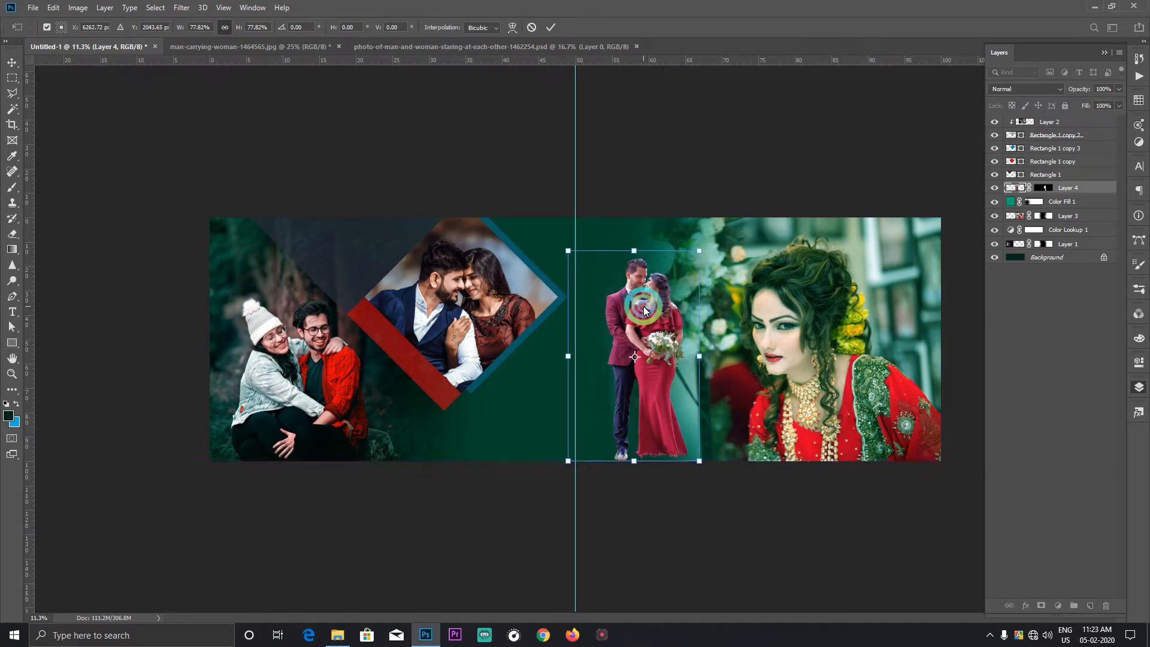
drag(704, 249, 709, 237)
key(Return)
Step: Enlarge the bride photo (Layer 3) to about 120% and shift it away from the standing couple
click(831, 329)
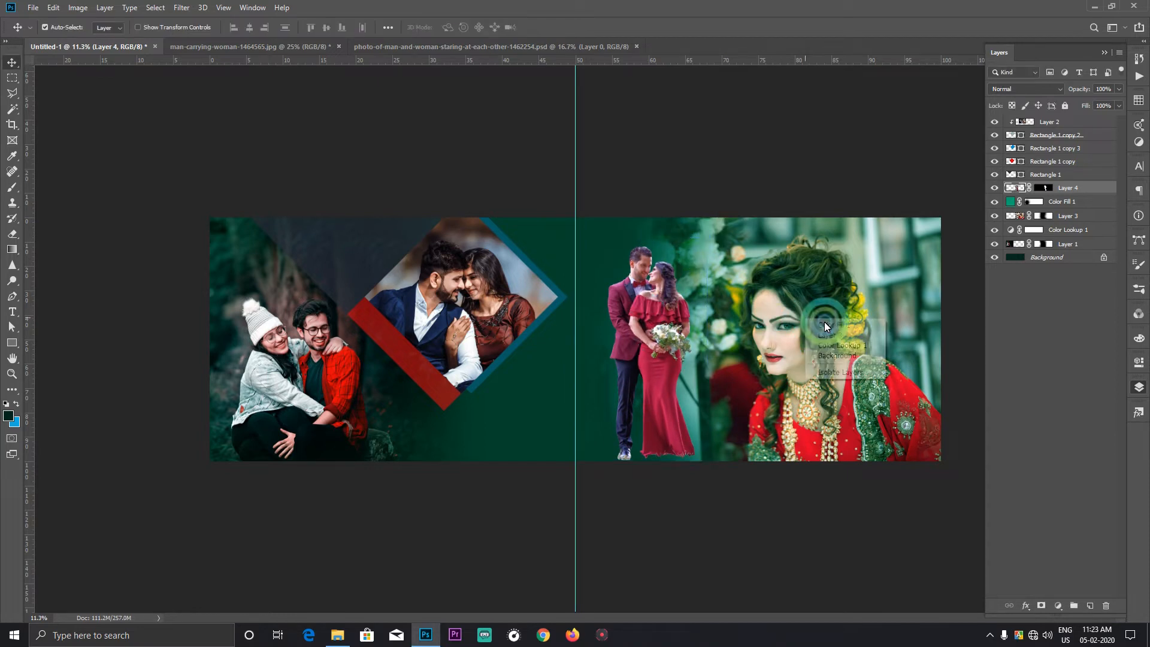
click(1065, 217)
key(ctrl+t)
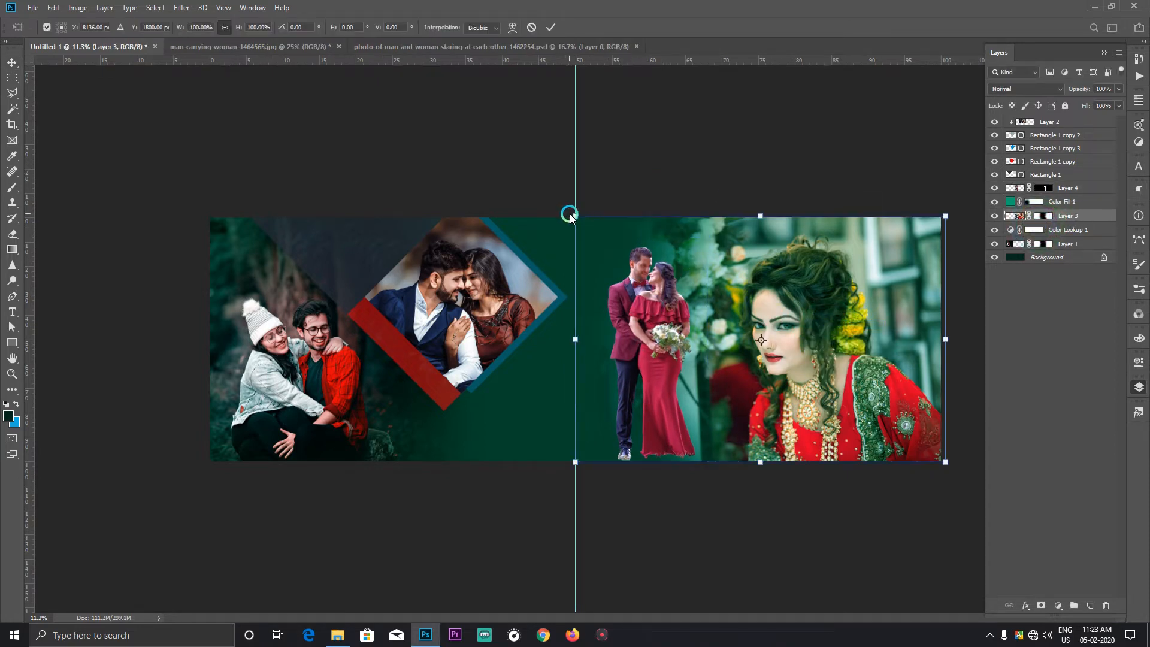
drag(570, 215, 483, 159)
click(845, 324)
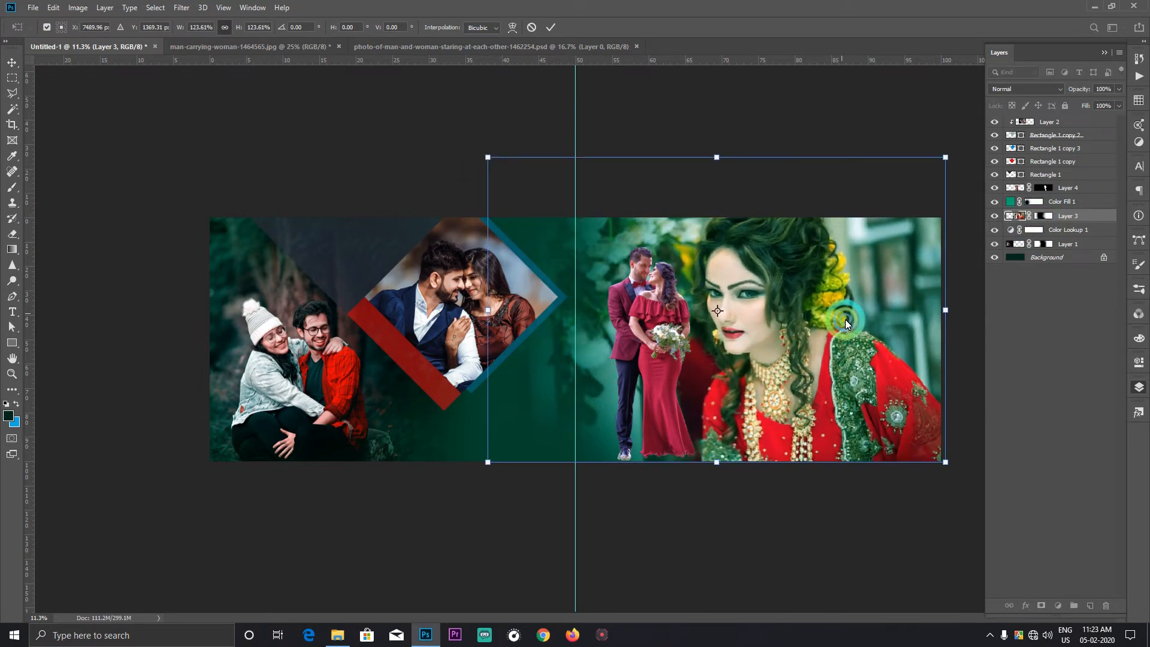
drag(846, 323, 899, 343)
click(770, 178)
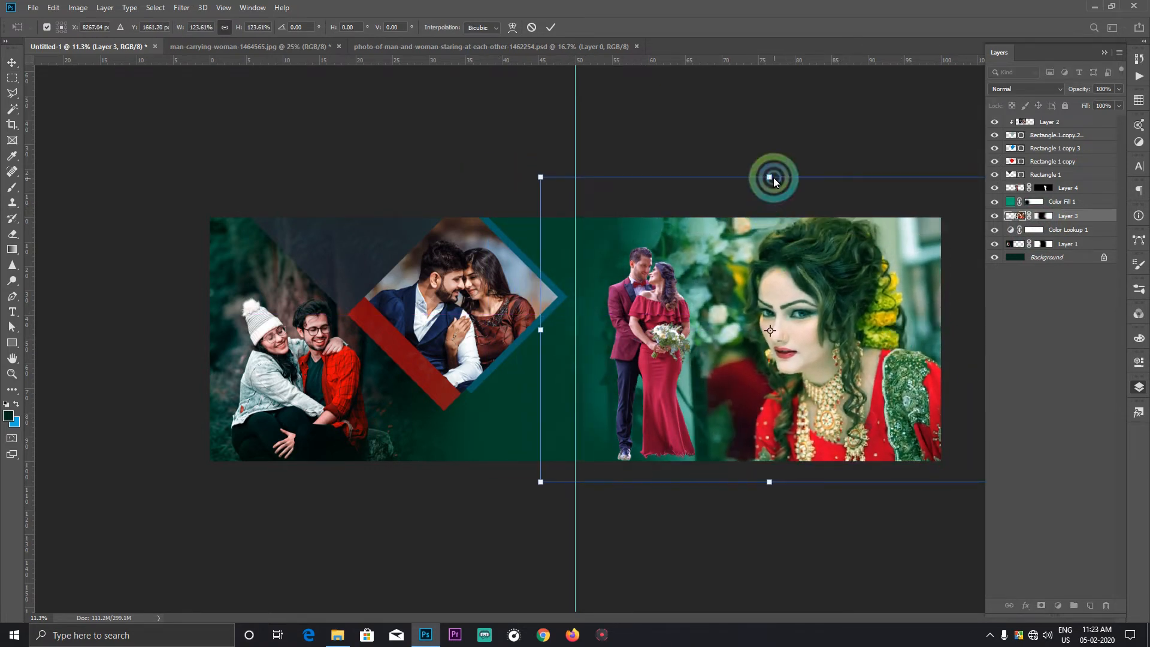
drag(770, 178, 771, 182)
drag(838, 256, 846, 257)
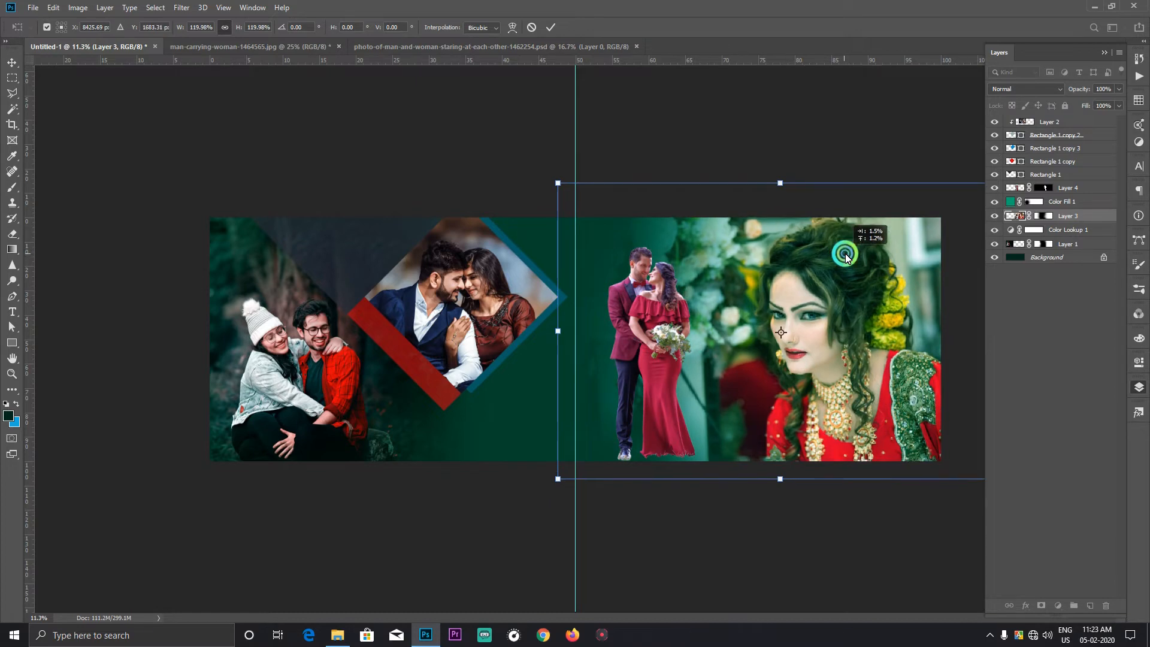
double_click(833, 273)
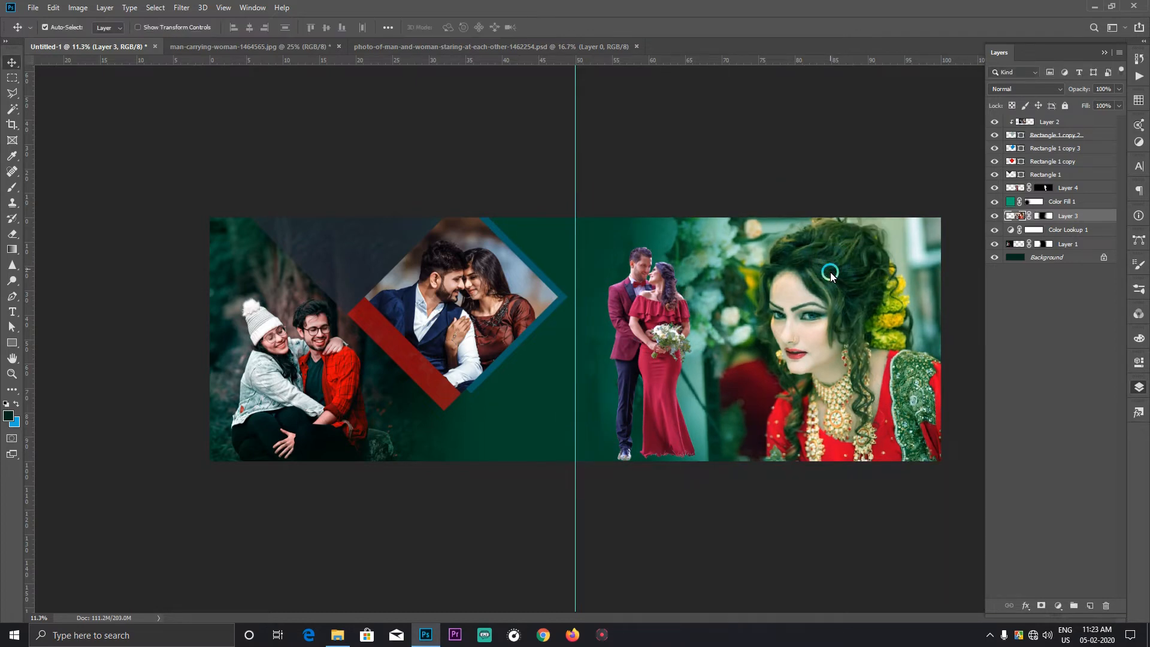
Step: Move the standing couple slightly towards the centre guide and enlarge it to about 105%
right_click(841, 381)
click(860, 410)
drag(789, 362, 519, 393)
drag(686, 349, 668, 253)
drag(392, 383, 393, 424)
click(412, 368)
scroll(393, 423, up, 2)
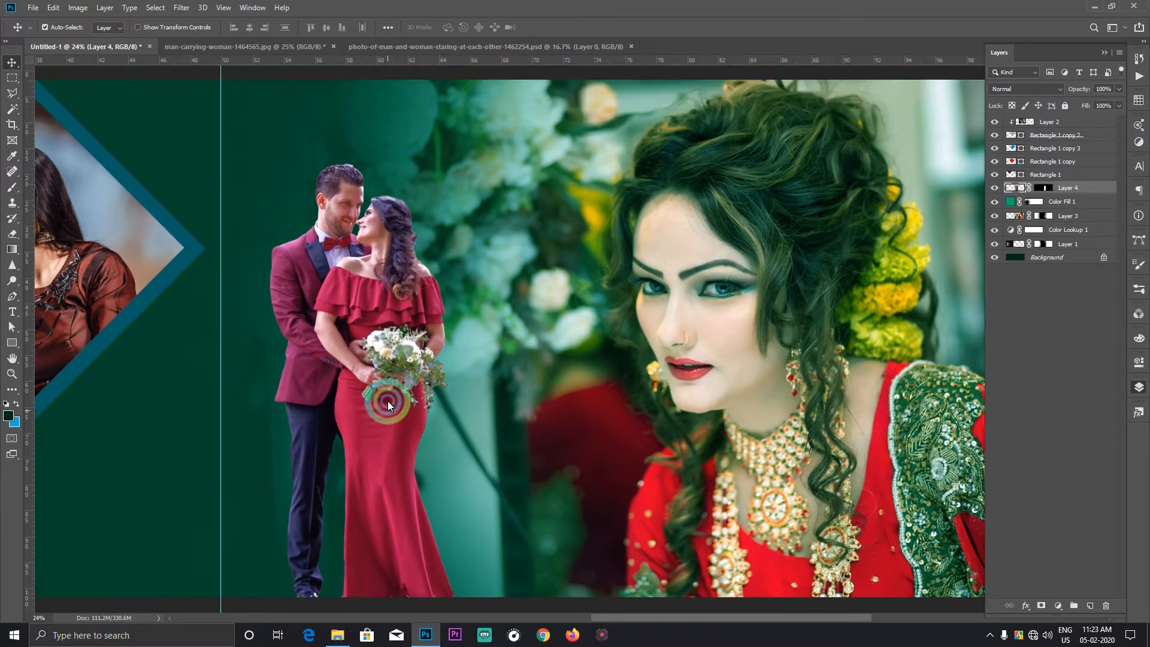
key(ctrl+t)
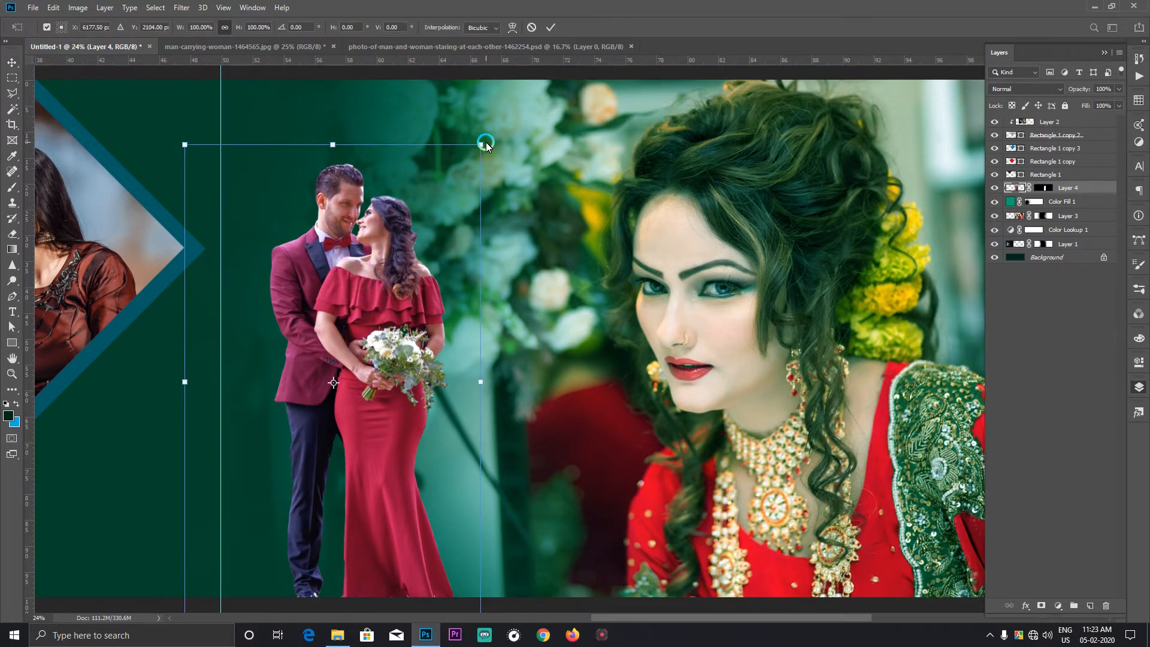
drag(481, 144, 499, 123)
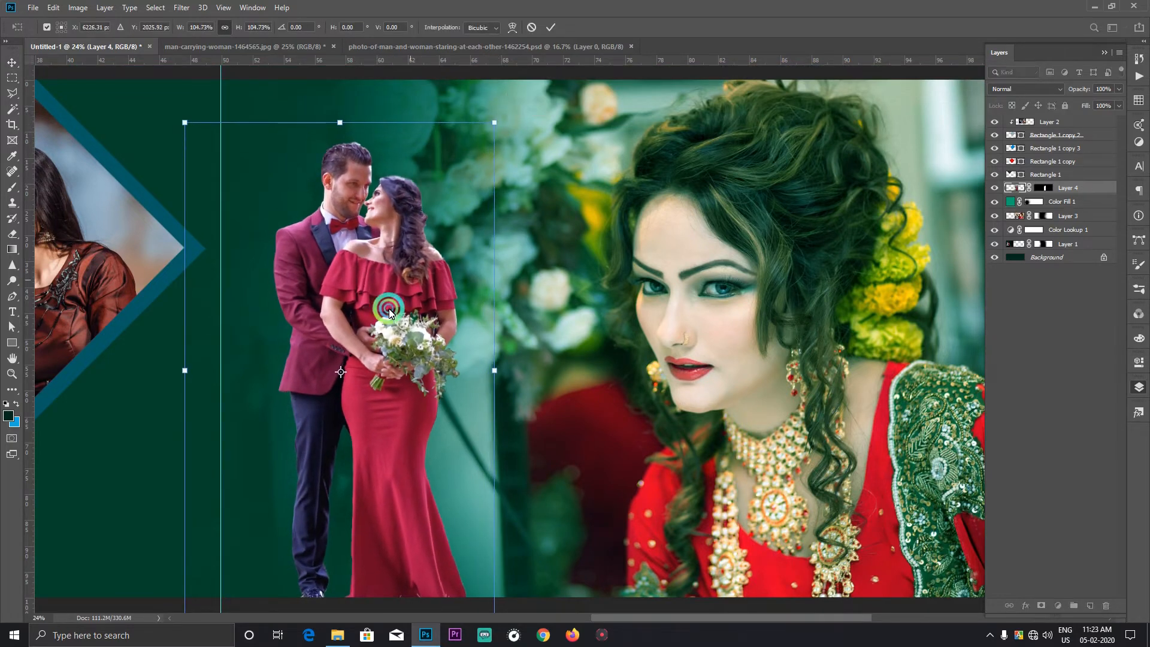
double_click(366, 321)
Step: Add a black Multiply drop shadow to the standing couple with 72% opacity, 19° angle, 61 px distance and 79 px size
scroll(377, 358, down, 3)
right_click(383, 325)
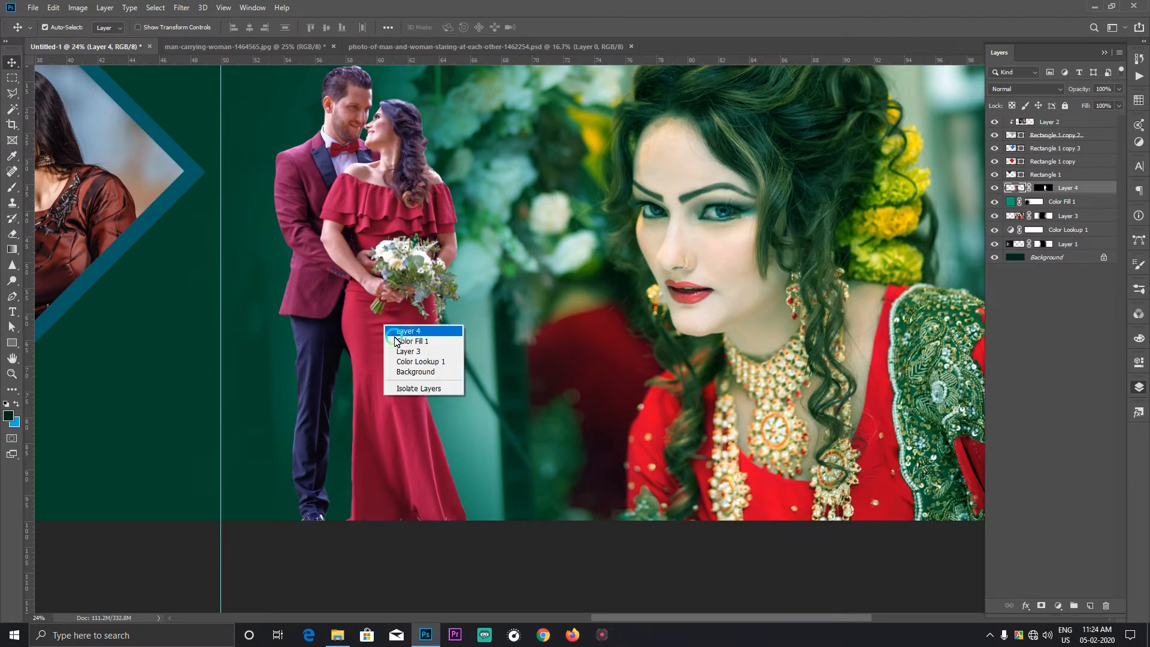
click(413, 341)
click(354, 257)
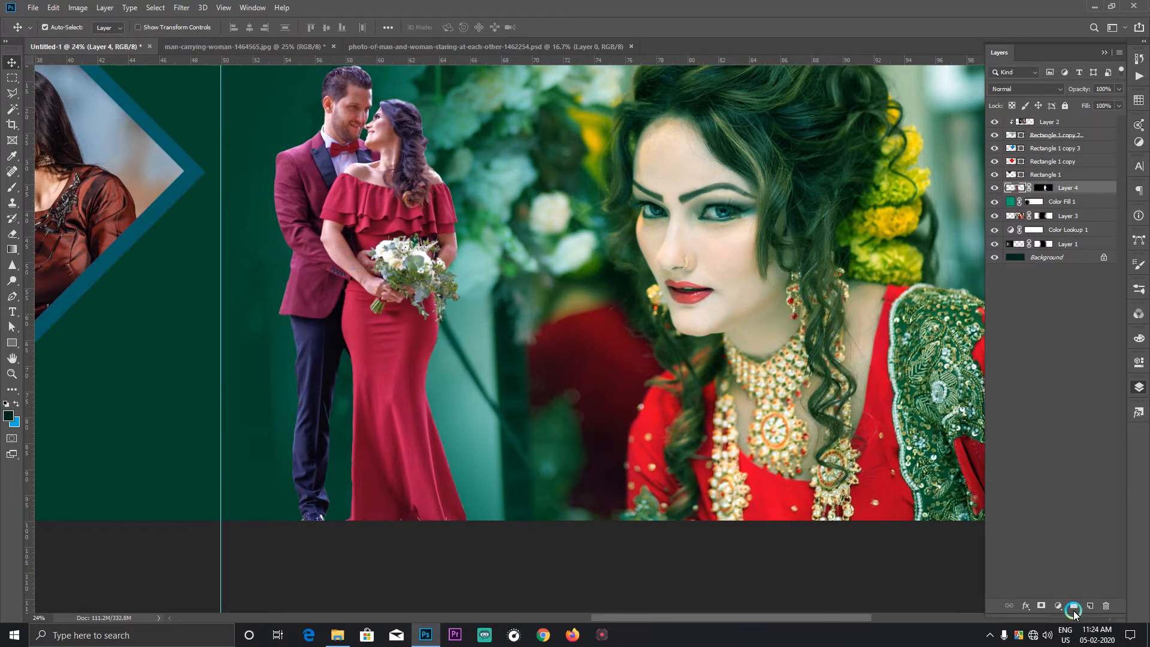
click(1025, 607)
click(1039, 592)
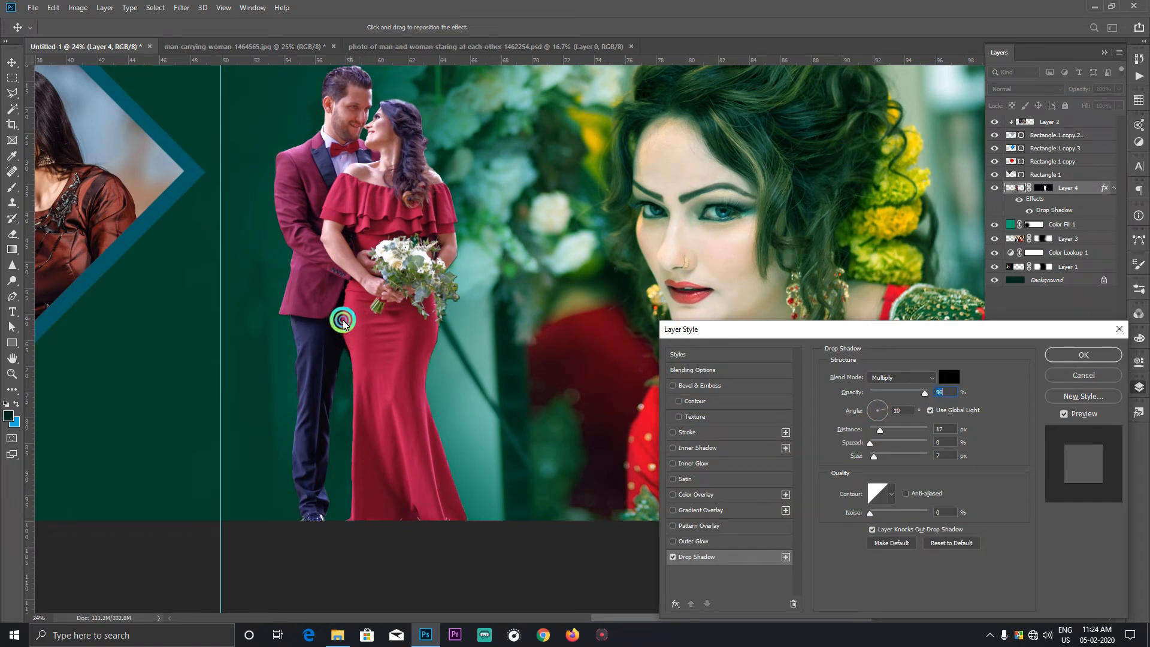
drag(343, 324, 342, 324)
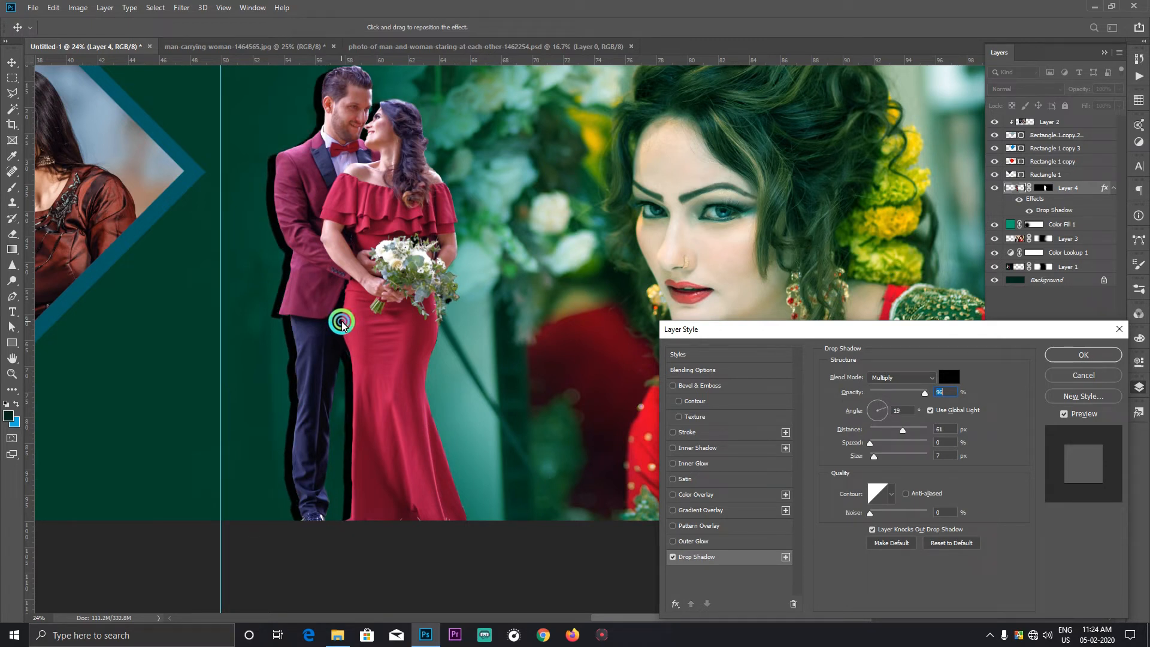
drag(342, 323, 342, 322)
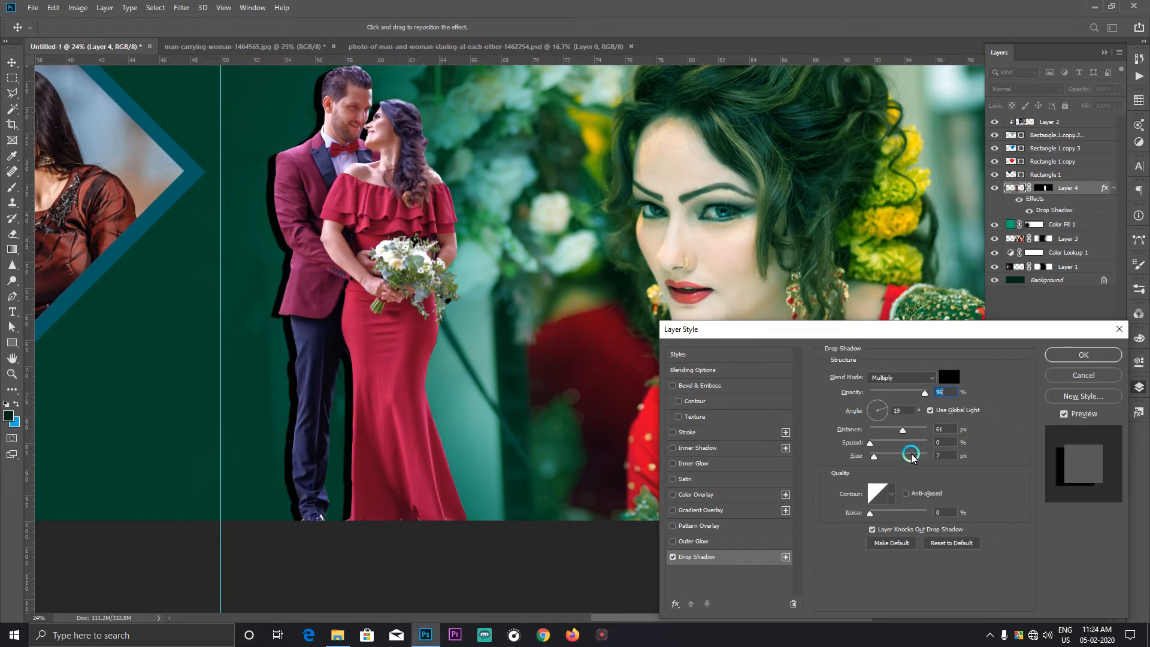
drag(887, 457, 888, 458)
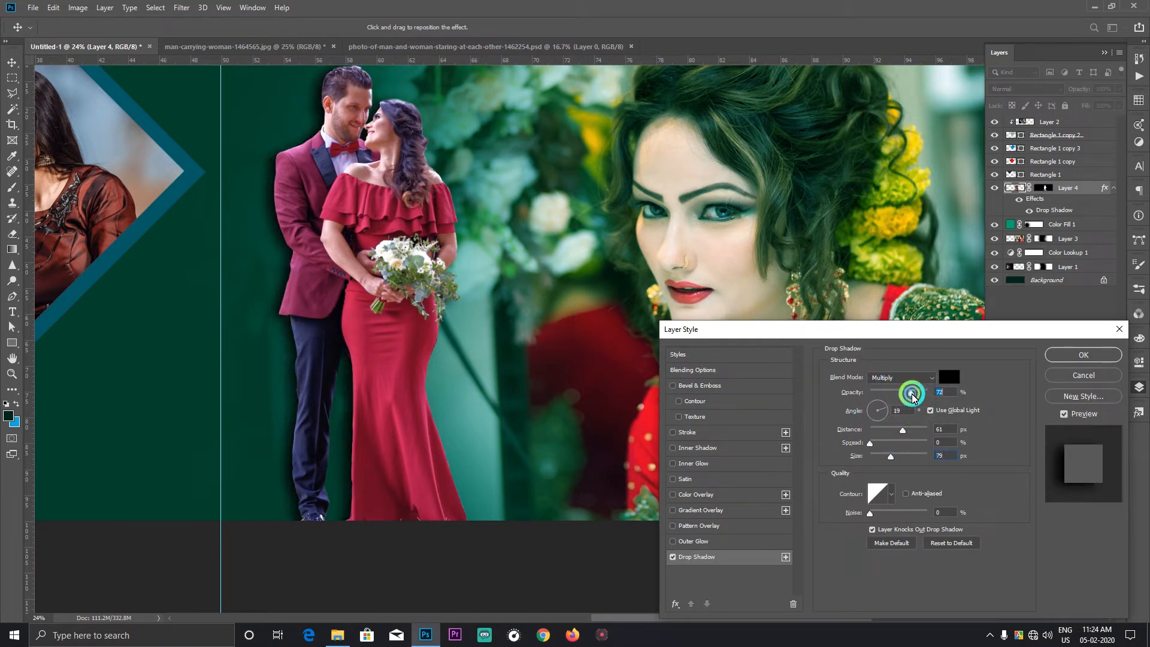
drag(912, 395, 912, 393)
Step: Refine the standing couple's drop shadow to a 37° angle, 46 px distance and about 63% opacity, and apply it
right_click(295, 337)
click(326, 373)
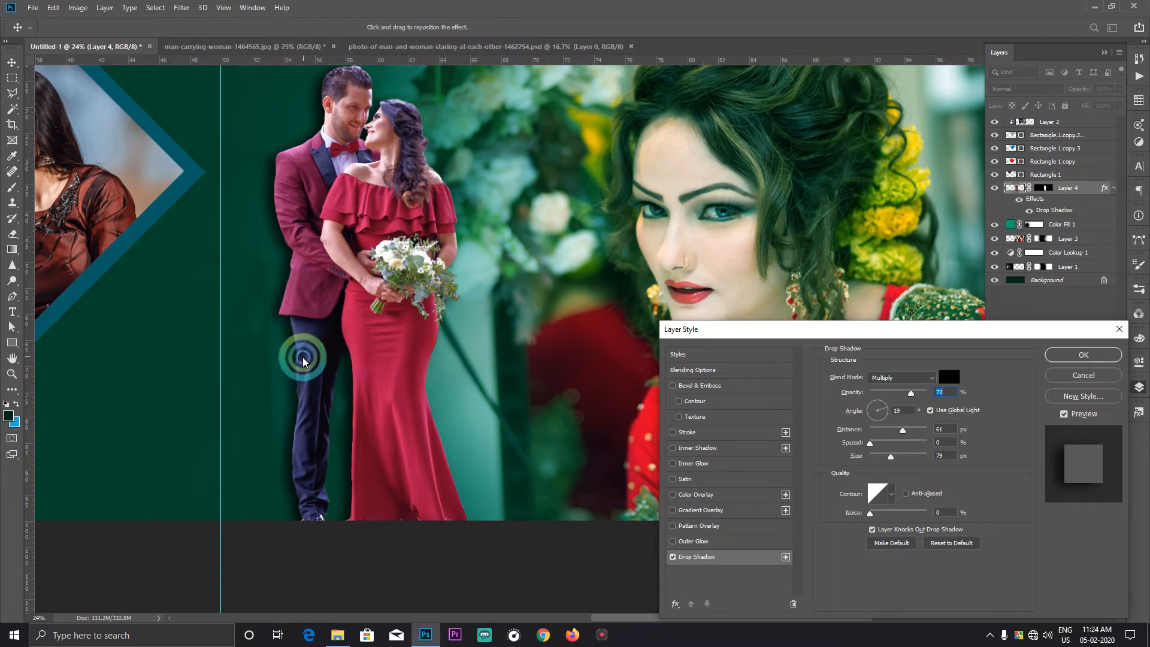
click(292, 357)
drag(294, 358, 295, 358)
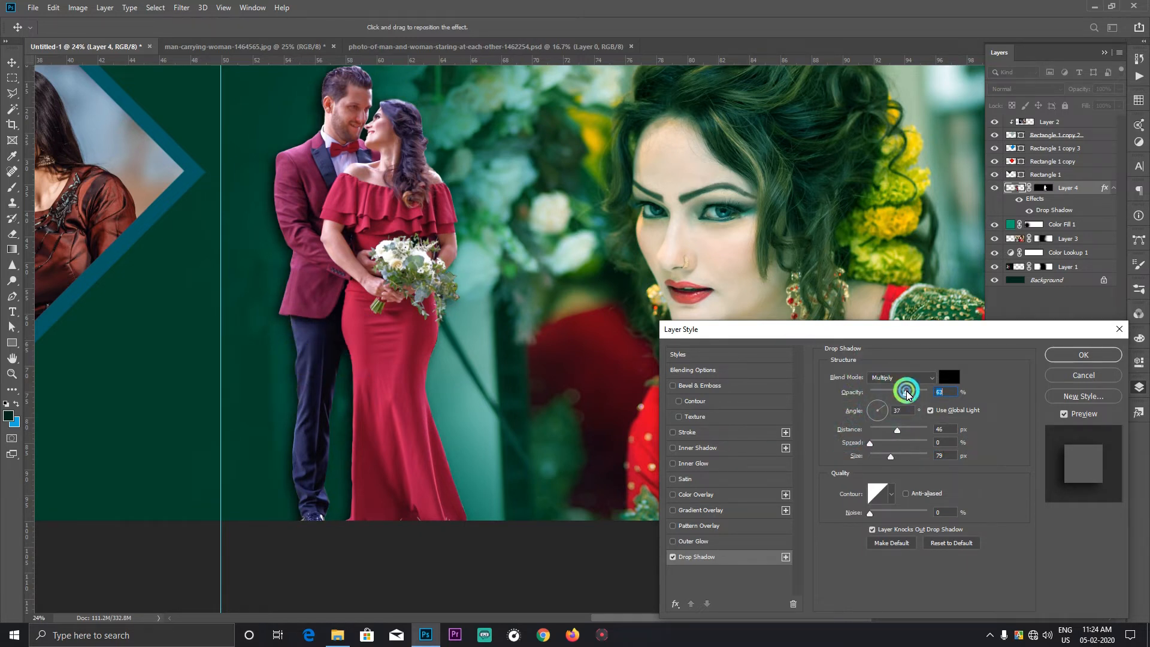
click(1083, 355)
Step: Add a new empty layer directly above the Color Fill 1 layer
scroll(407, 303, up, 2)
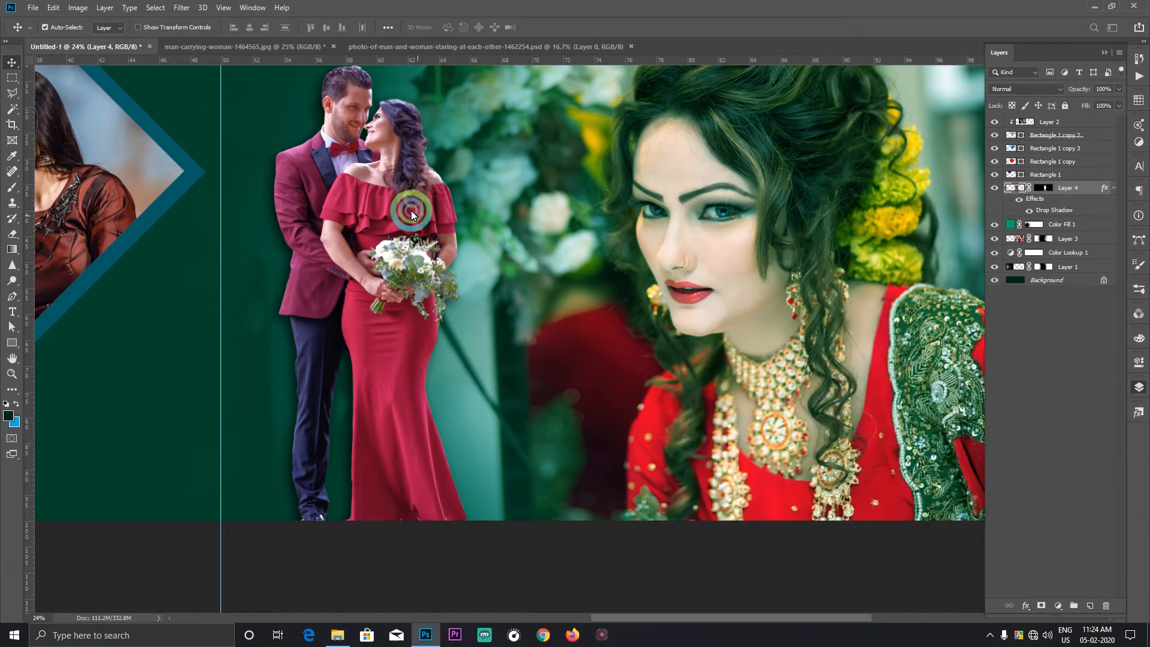
scroll(407, 304, down, 3)
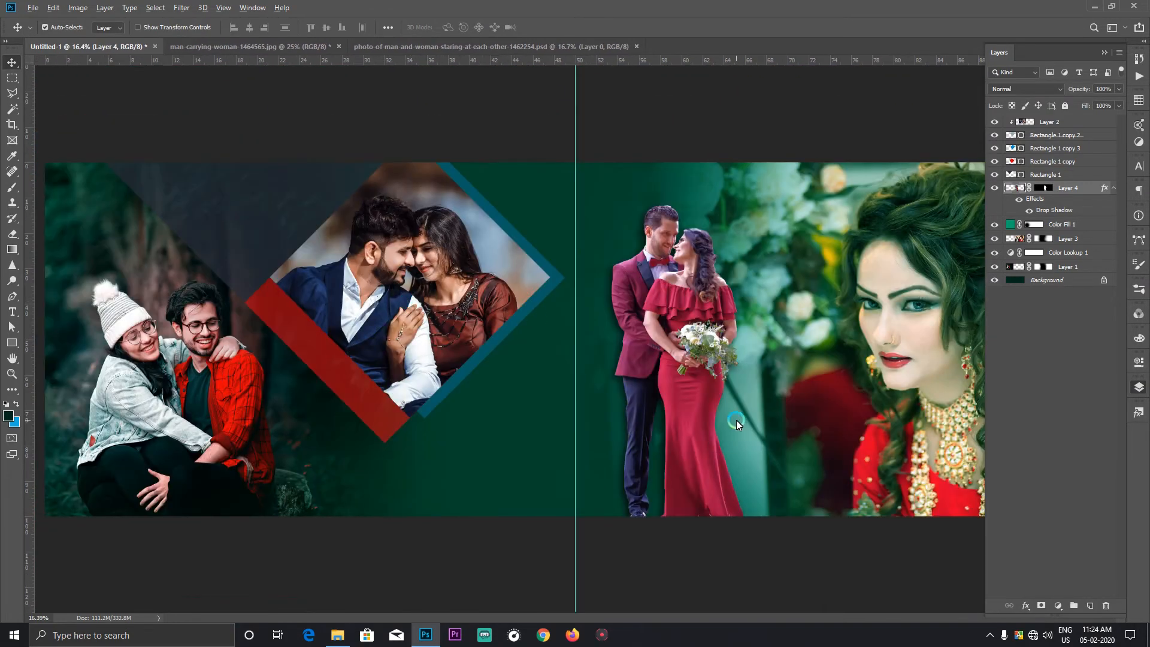
scroll(737, 424, up, 2)
scroll(641, 373, down, 4)
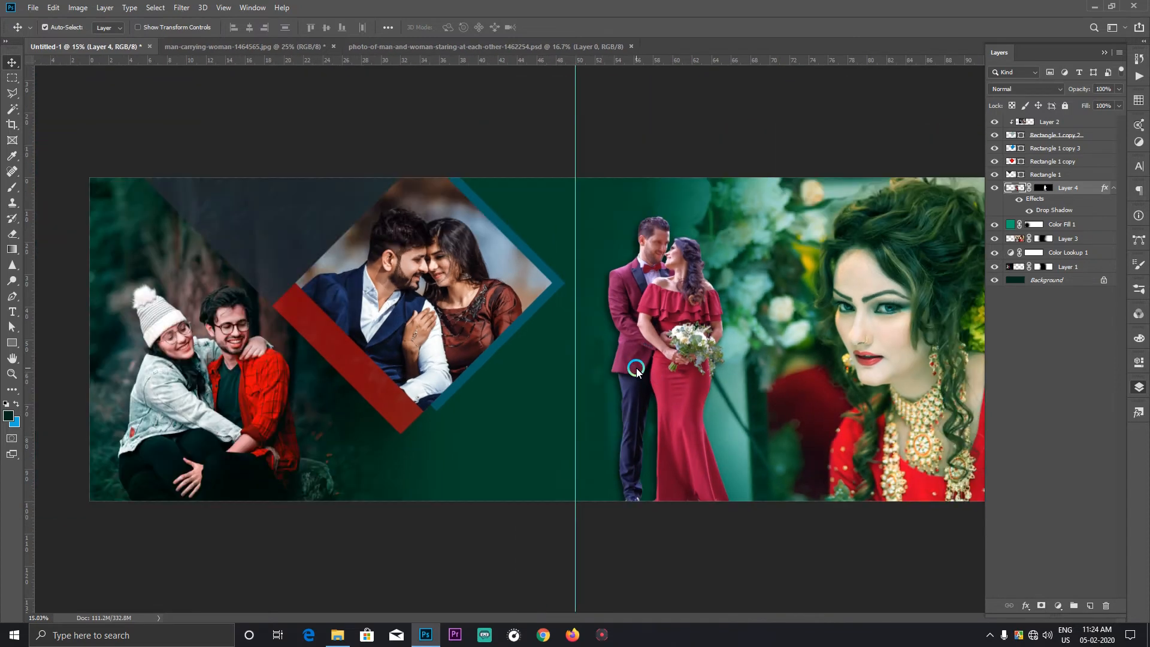
click(1056, 225)
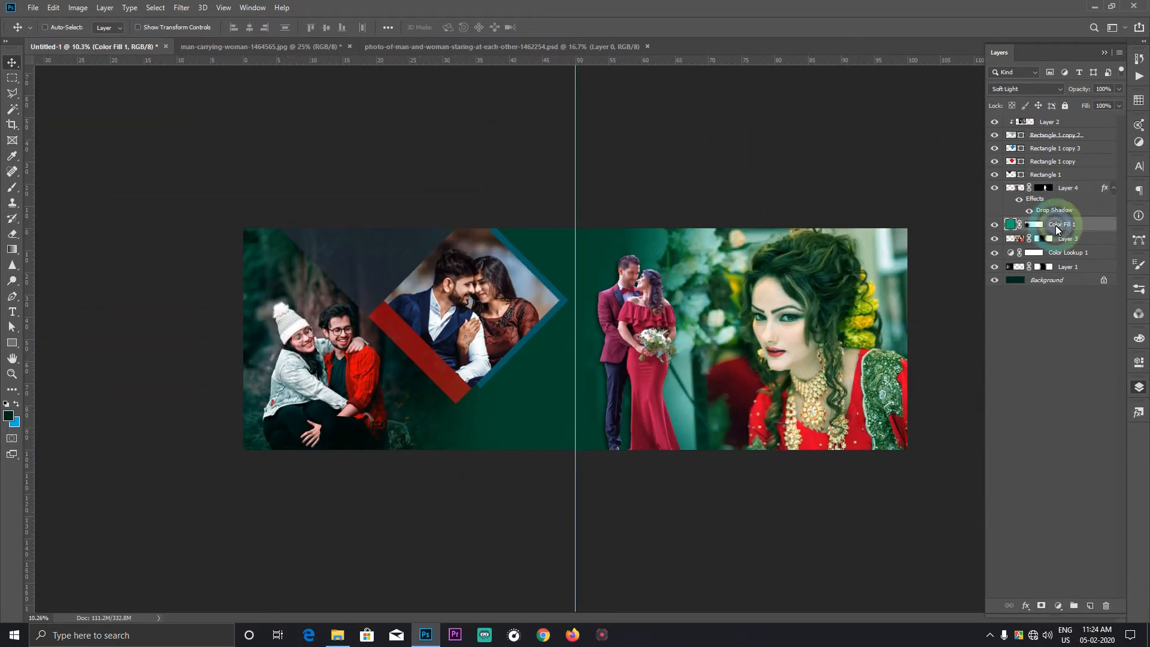
key(ctrl+shift+n)
key(Return)
Step: Sample yellow-green from the bride's hair flowers and paint a soft vertical band along the centre guide with the 2700 px brush
key(b)
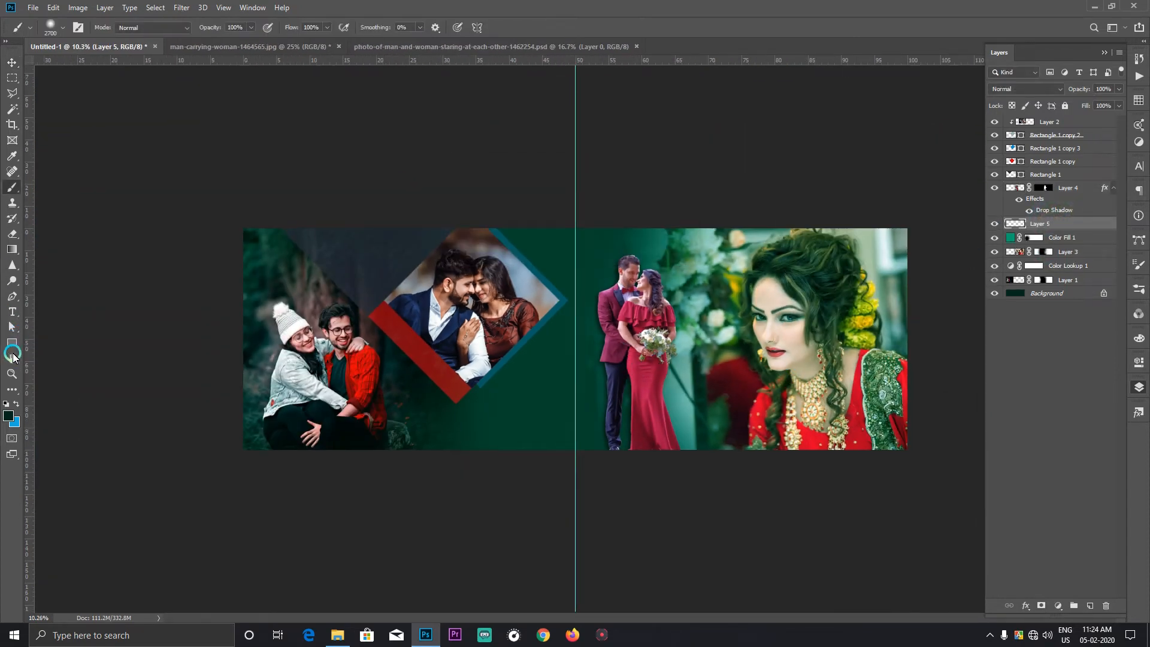
click(7, 416)
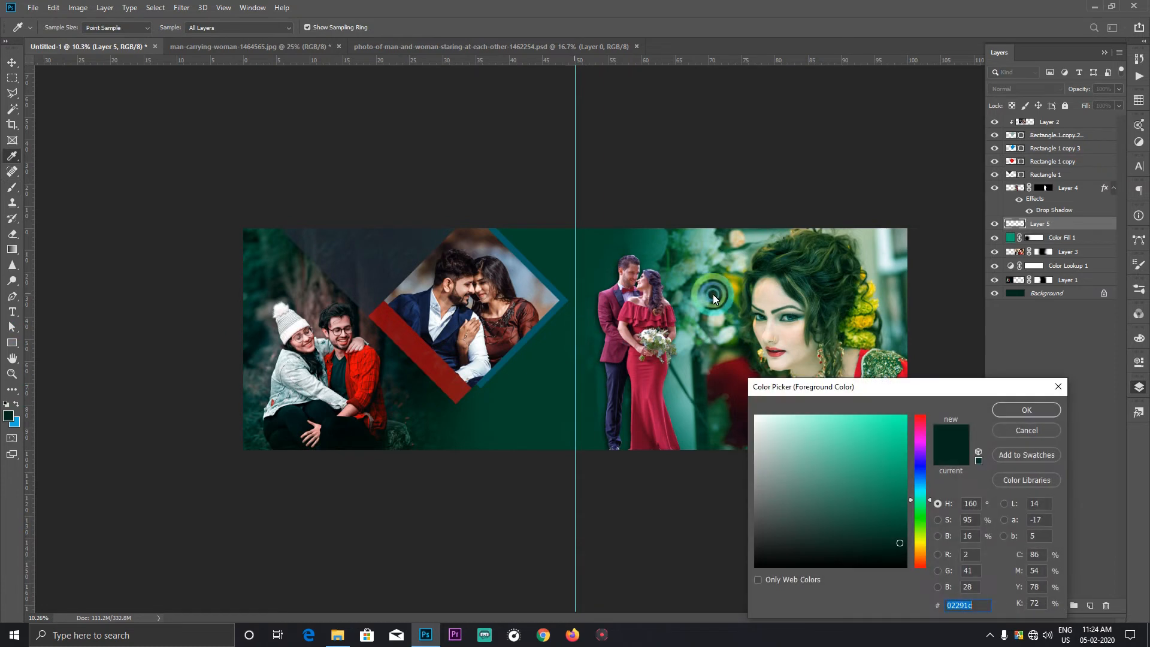
click(865, 311)
click(1023, 410)
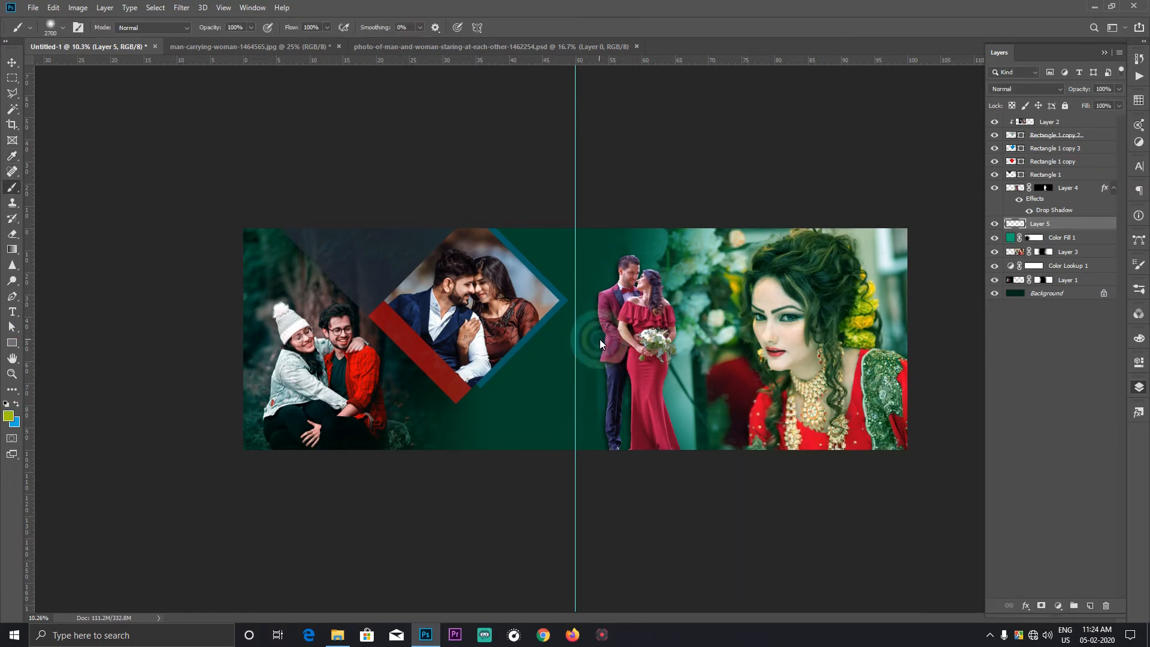
drag(550, 234, 587, 636)
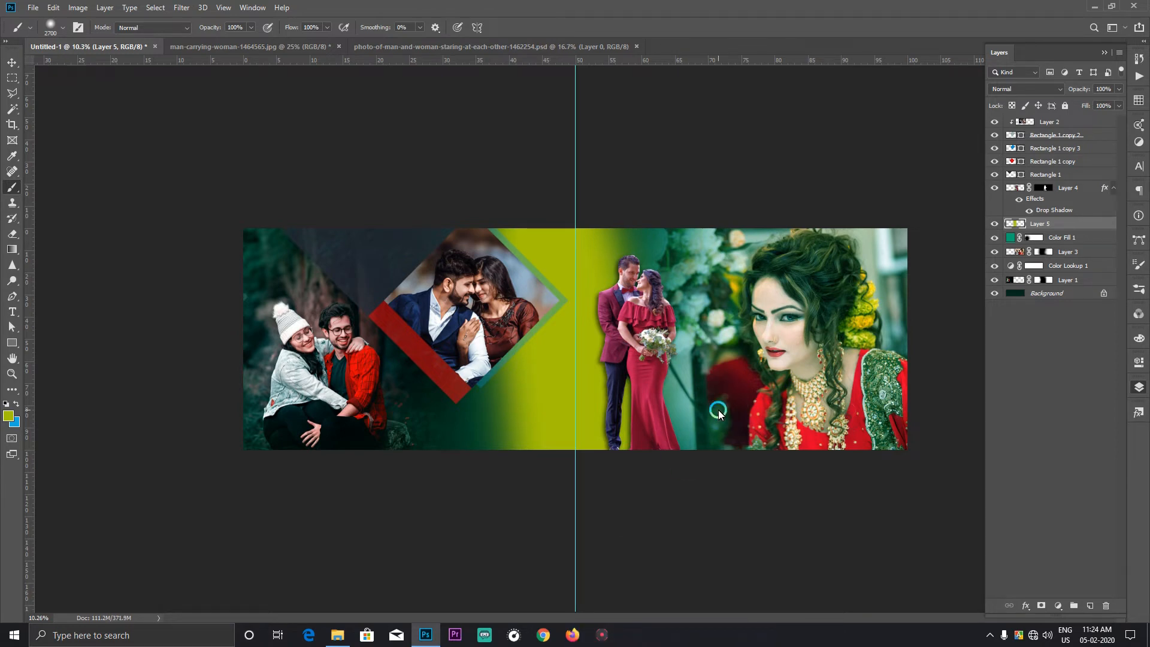
Step: Move the yellow-green band over the bride at the spread's outer edge and widen it to about 154%
key(ctrl+t)
drag(707, 339, 862, 337)
drag(694, 326, 953, 305)
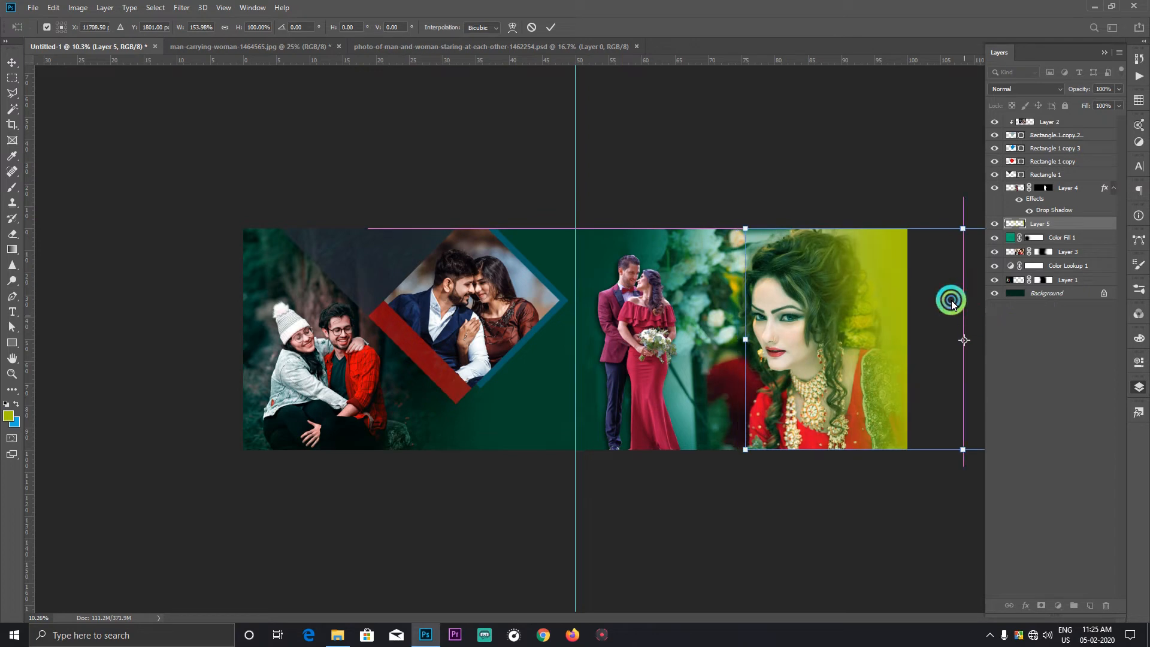
key(Return)
Step: Set the yellow-green band layer's blend mode to Soft Light
click(1030, 90)
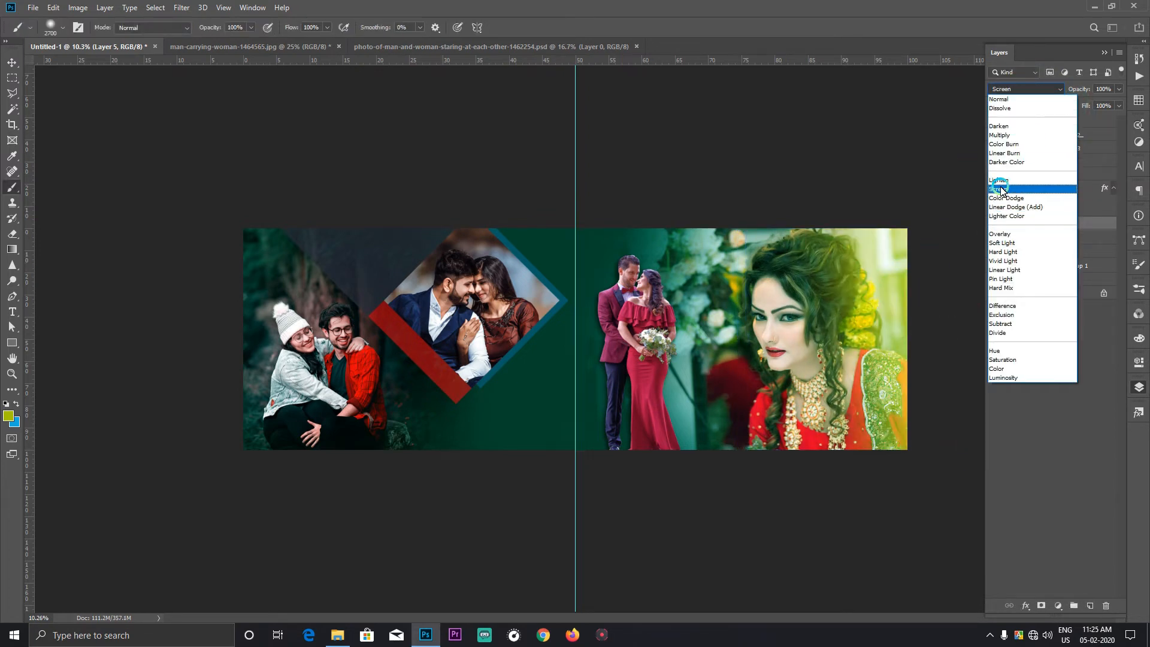
click(1013, 244)
double_click(1011, 239)
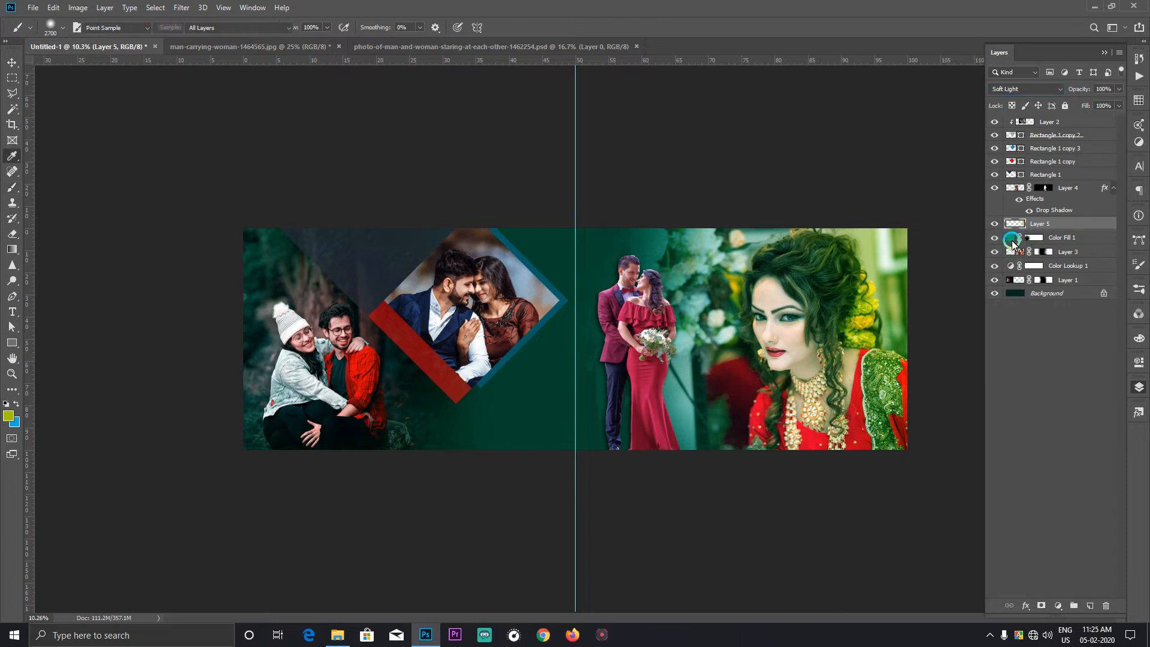
Step: Colorize the band over the bride with Hue/Saturation, using a purple hue of about 292
key(ctrl+u)
drag(975, 122, 357, 116)
click(434, 264)
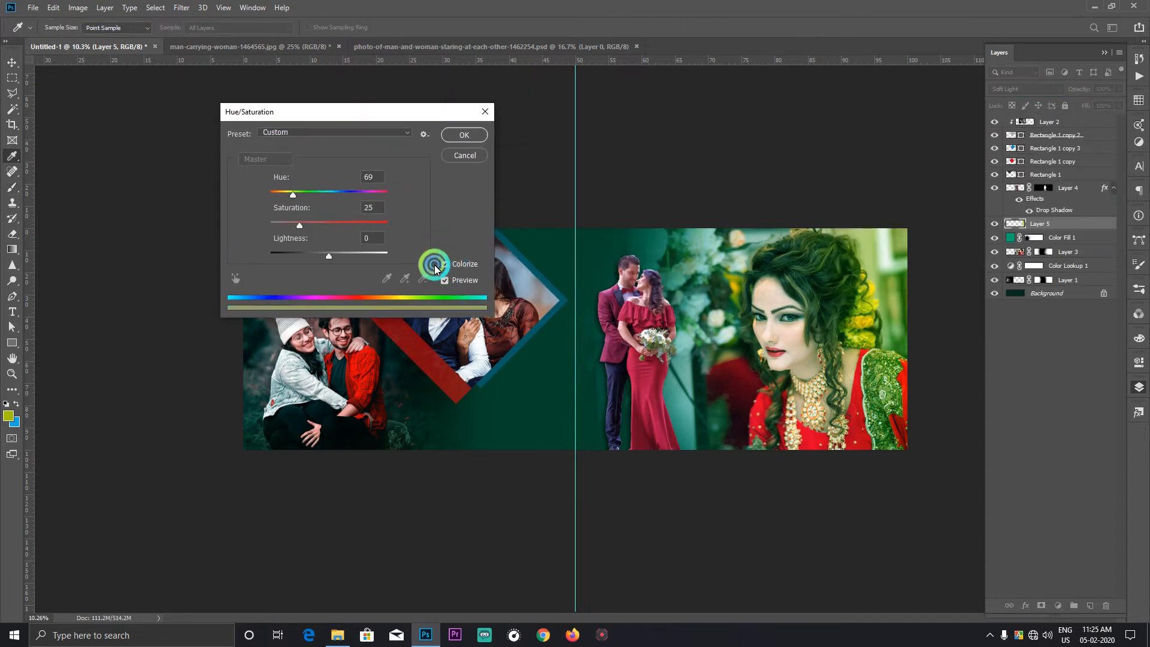
click(352, 241)
drag(292, 195, 379, 200)
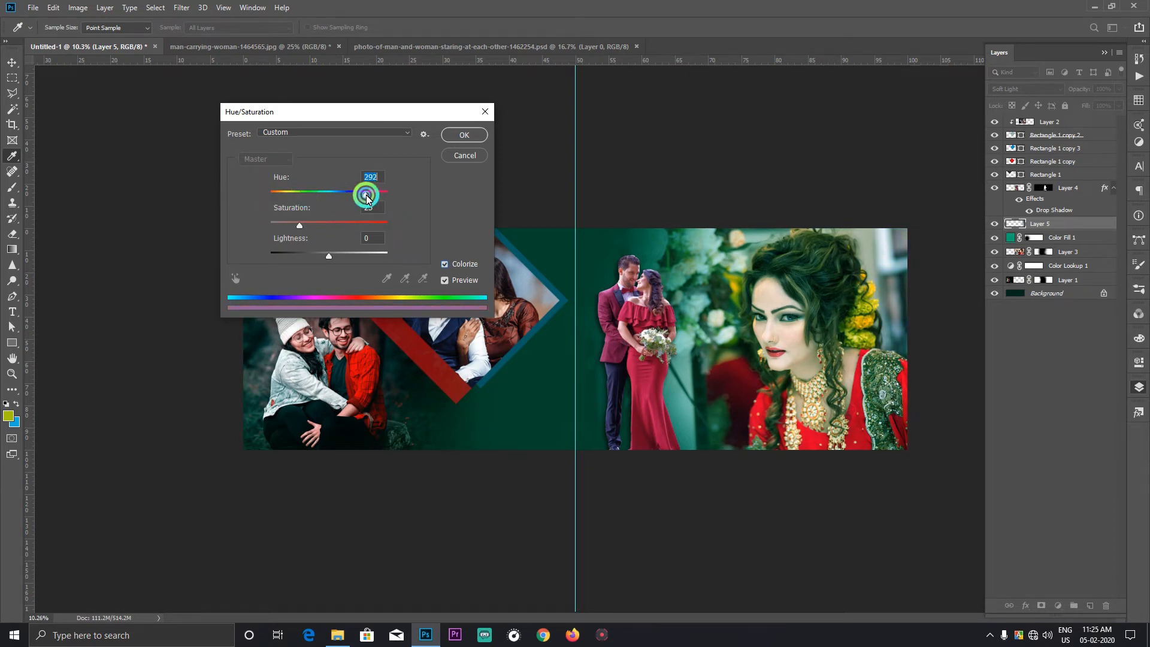
click(464, 135)
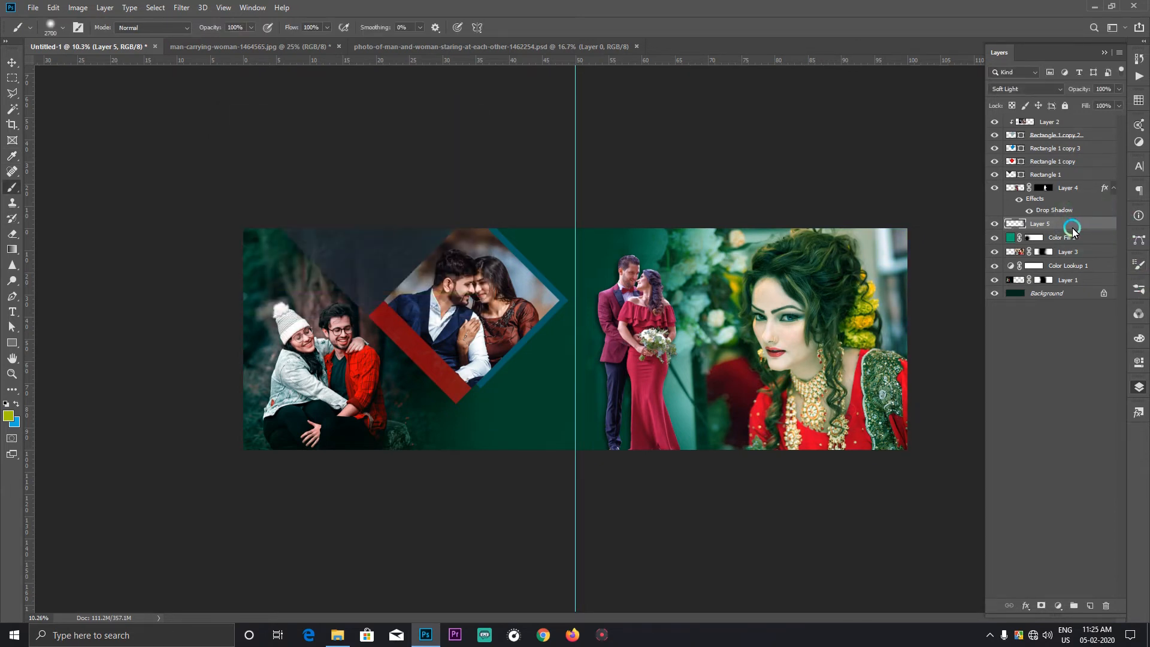
Step: Shift the colorized band inward so it covers the whole bride portrait
key(ctrl+t)
mouse_move(901, 284)
mouse_down()
mouse_move(798, 261)
mouse_move(822, 278)
mouse_move(834, 257)
mouse_move(830, 290)
mouse_move(830, 279)
mouse_up()
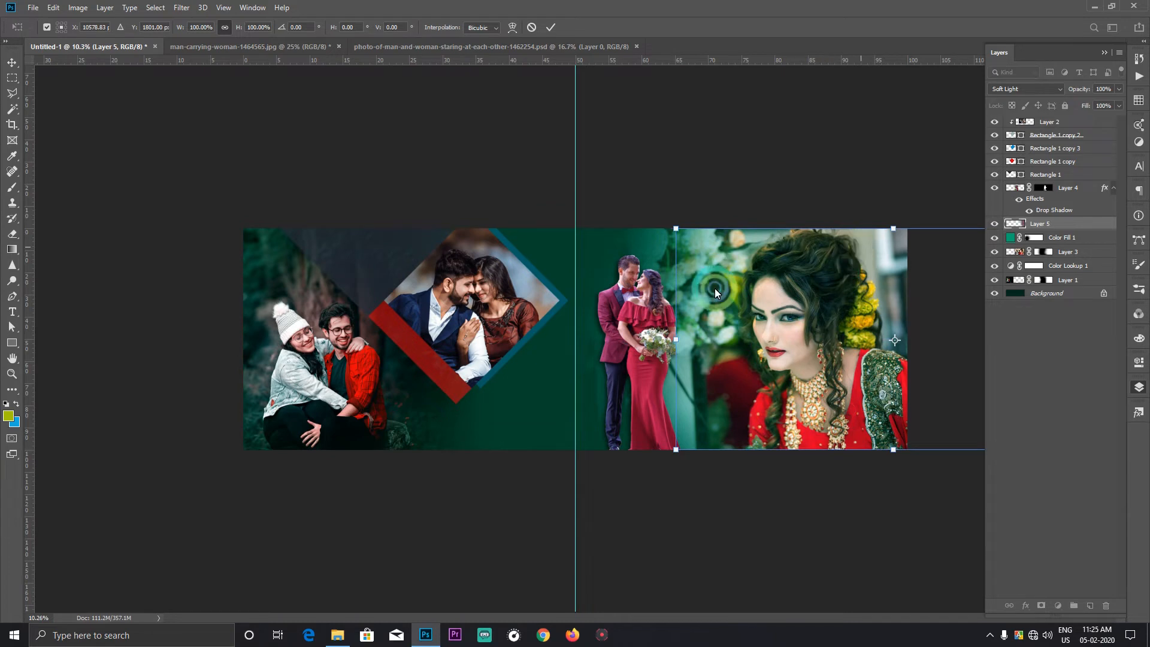
key(b)
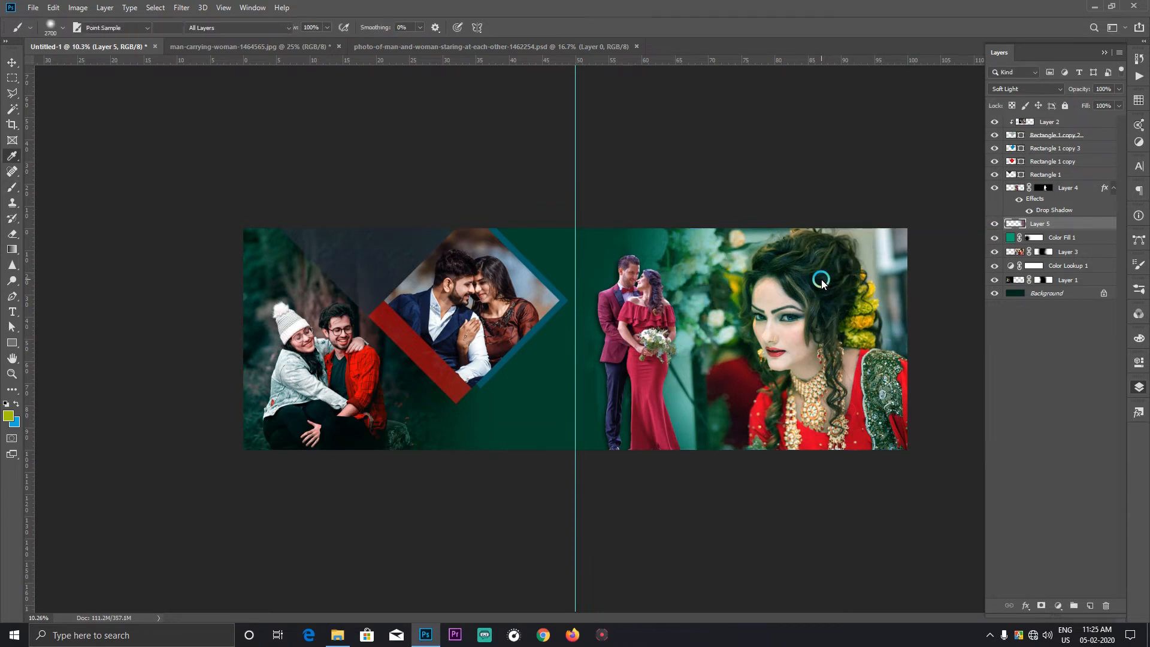
Step: Colorize the bride's band again with an adjusted hue and choose Soft Light as its blend mode
key(ctrl+u)
click(441, 265)
mouse_move(334, 192)
mouse_down()
mouse_move(297, 192)
mouse_move(367, 196)
mouse_move(313, 193)
mouse_move(354, 193)
mouse_move(313, 193)
mouse_move(341, 198)
mouse_up()
click(464, 134)
click(1015, 88)
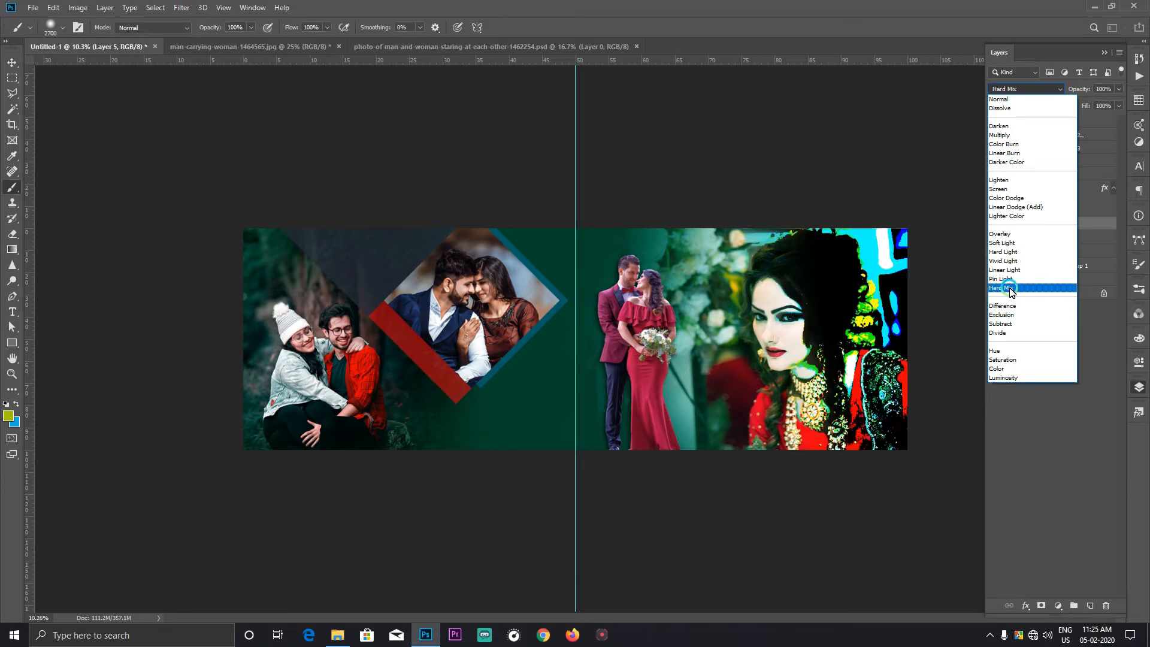
click(1007, 244)
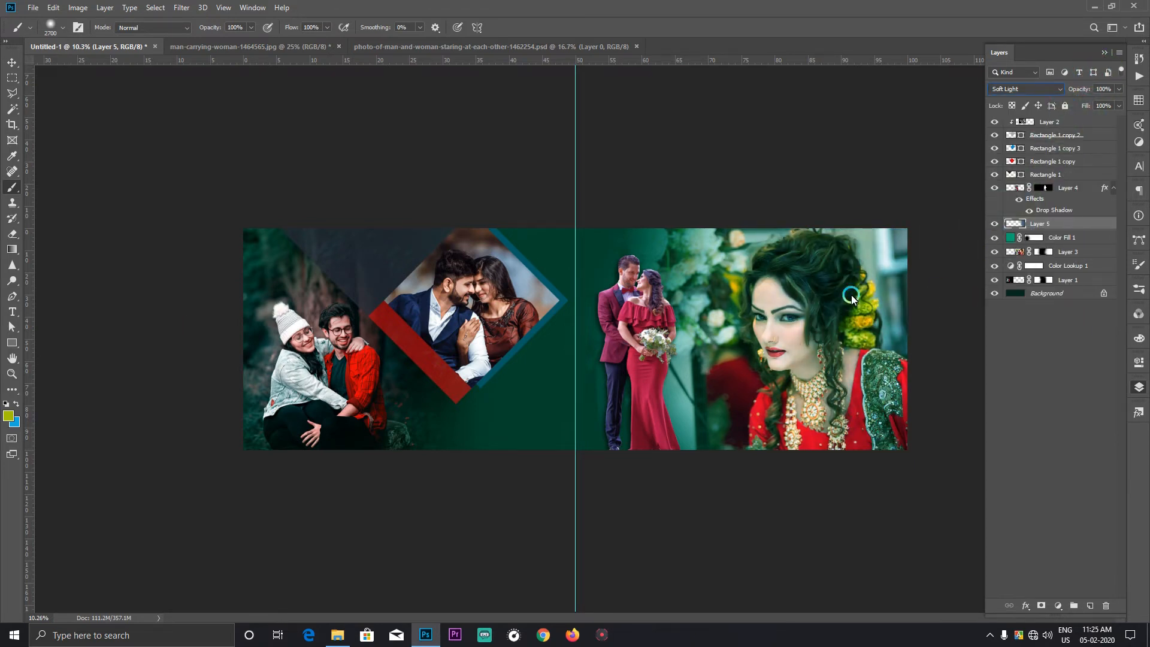
Step: On a new layer, paint a soft vertical band behind the diamond and colorize it green with hue 154 and saturation 60
key(ctrl+shift+alt+n)
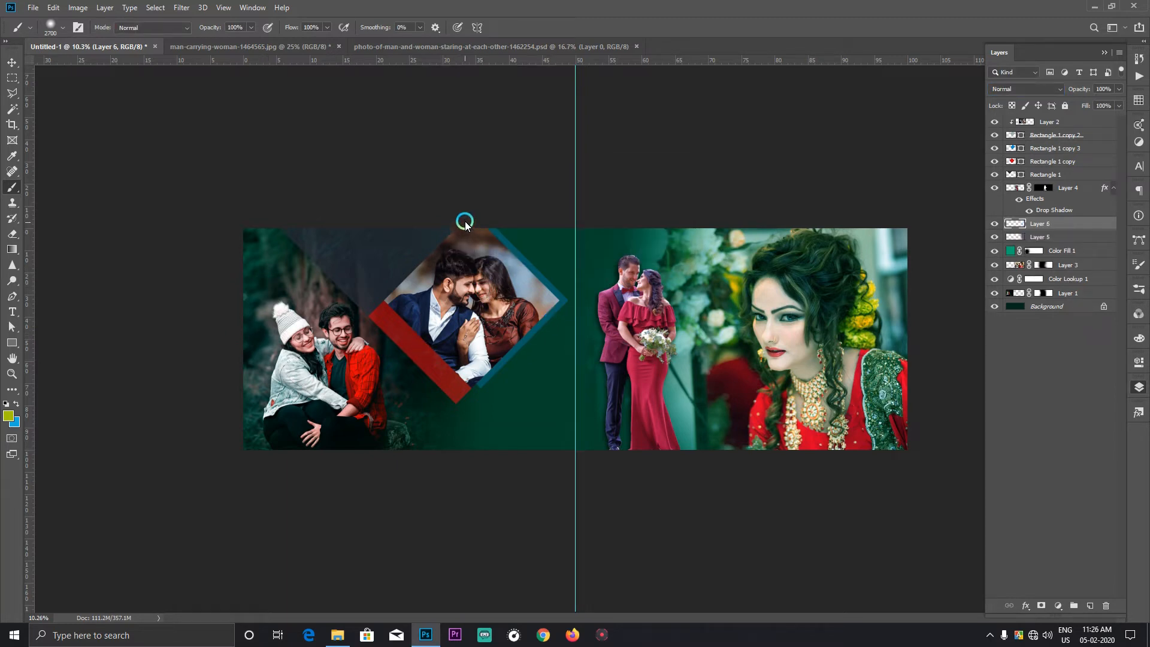
drag(465, 221, 465, 444)
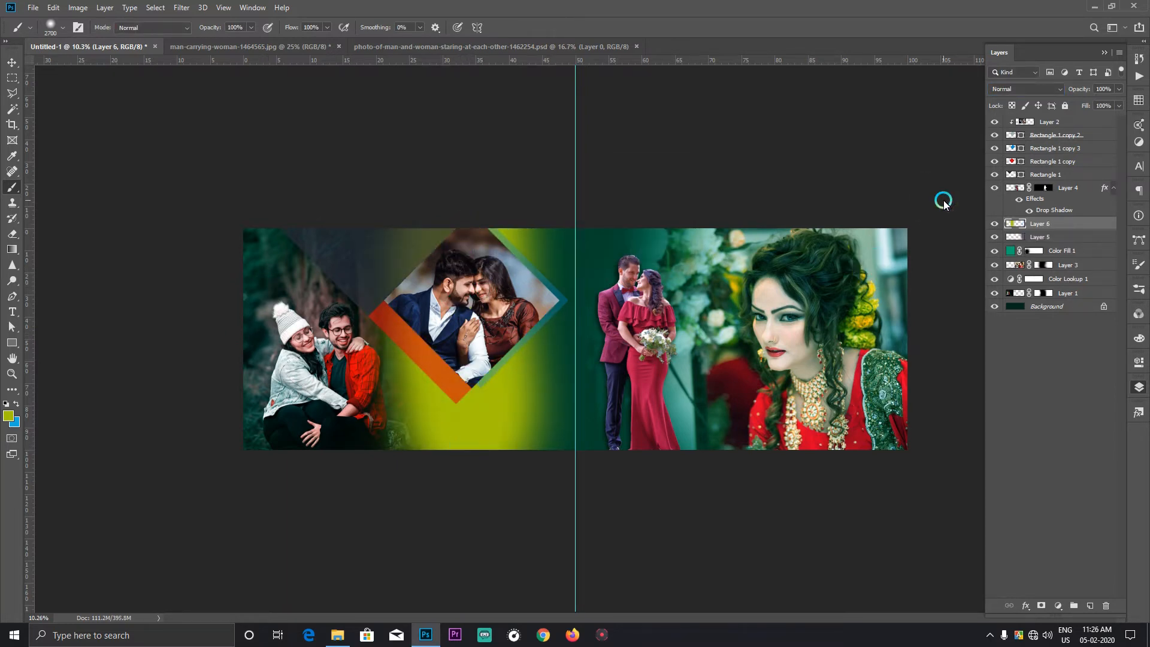
key(ctrl+u)
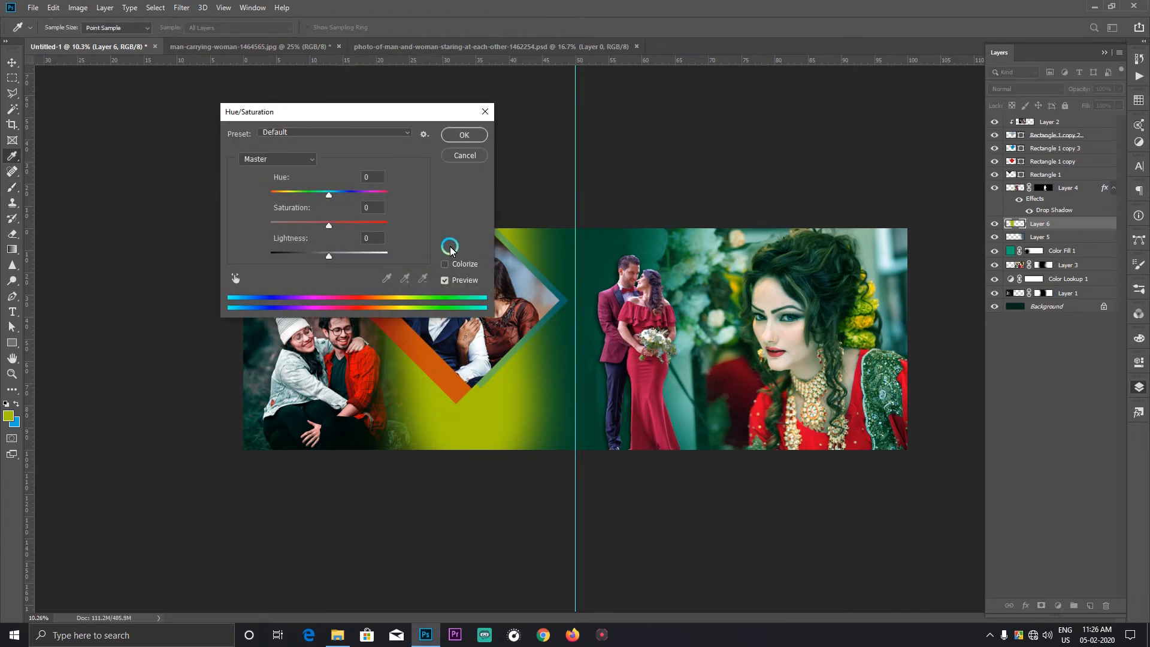
click(446, 264)
drag(449, 114, 340, 105)
mouse_move(207, 182)
mouse_down()
mouse_move(255, 187)
mouse_move(243, 186)
mouse_up()
drag(190, 214, 231, 217)
mouse_move(243, 186)
mouse_down()
mouse_move(259, 180)
mouse_move(214, 181)
mouse_move(223, 188)
mouse_up()
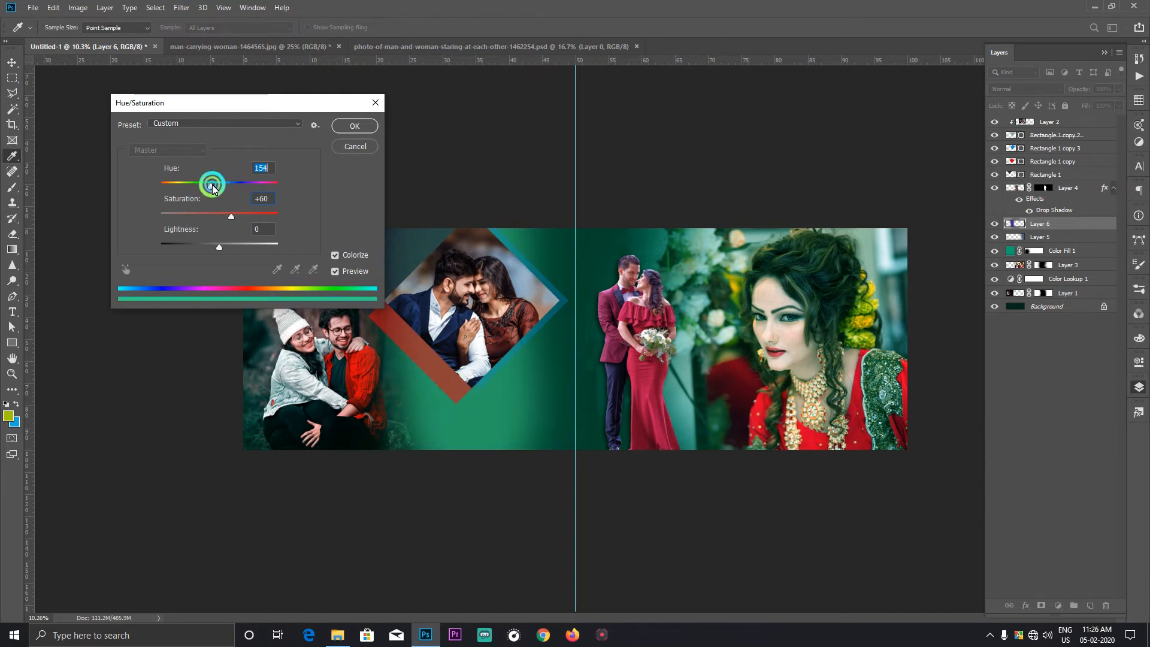
click(354, 126)
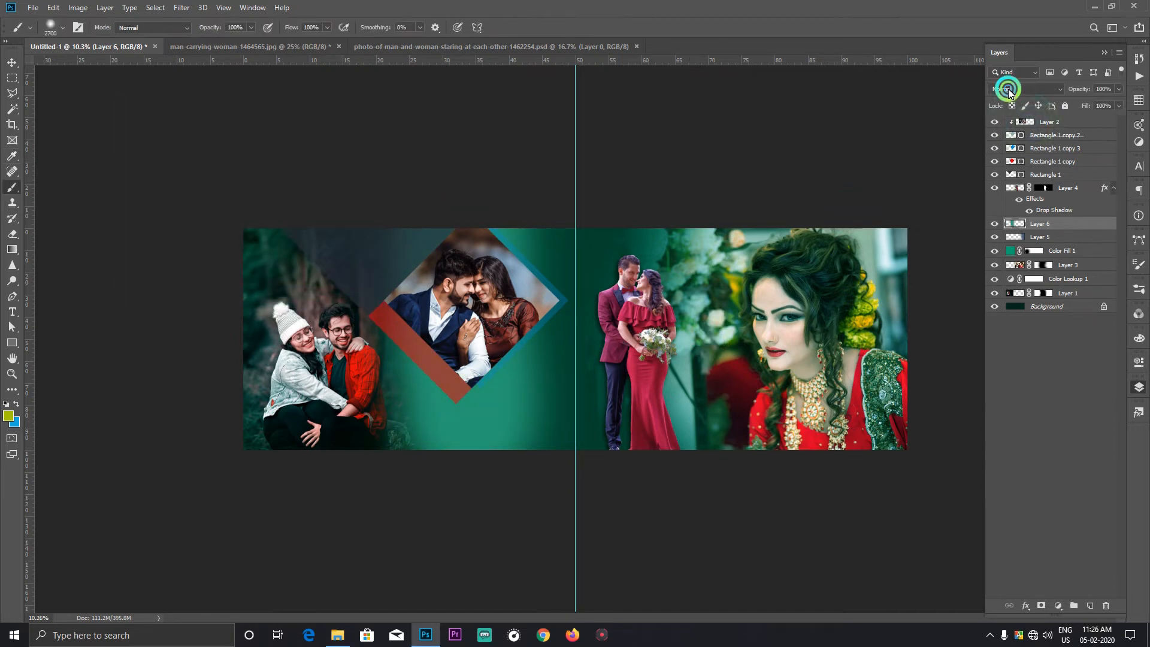
Step: Set the green band to Screen and stretch it across the first page to about 154% width and 126% height
click(1008, 90)
click(1013, 186)
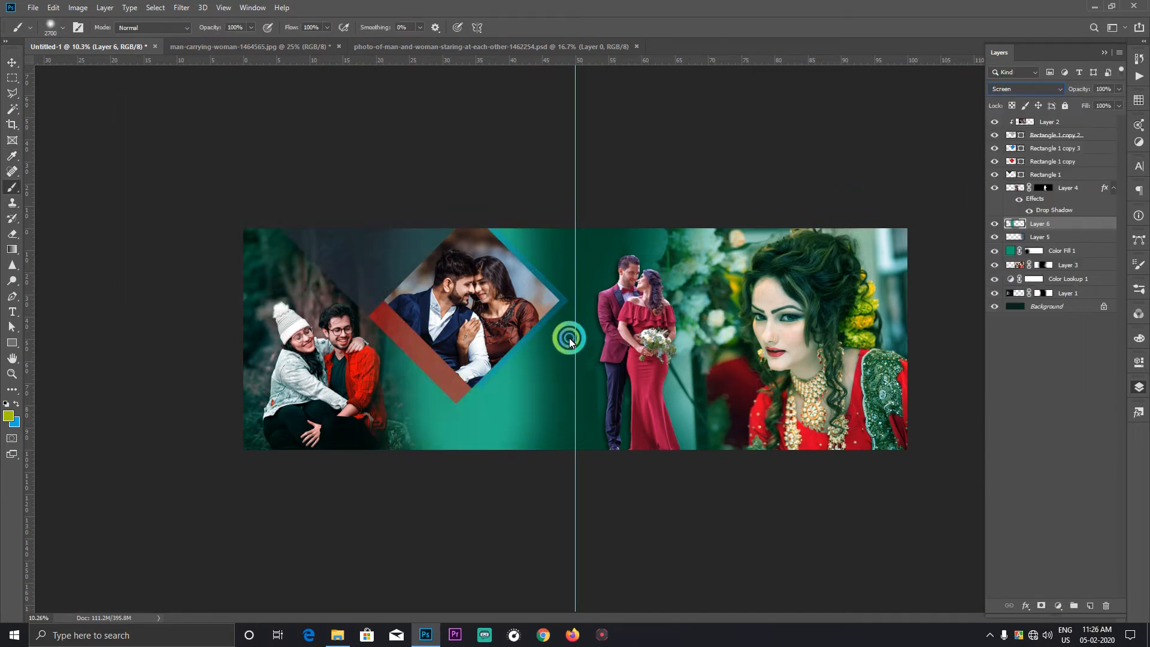
key(ctrl+t)
drag(595, 348, 663, 346)
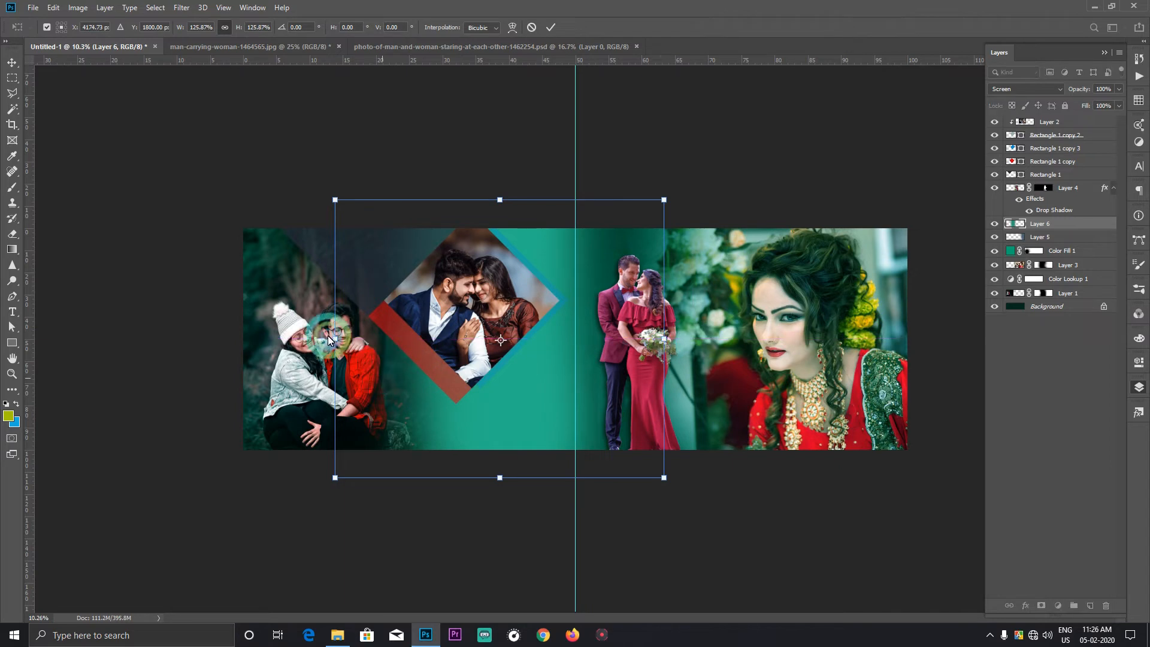
drag(335, 339, 261, 333)
key(Return)
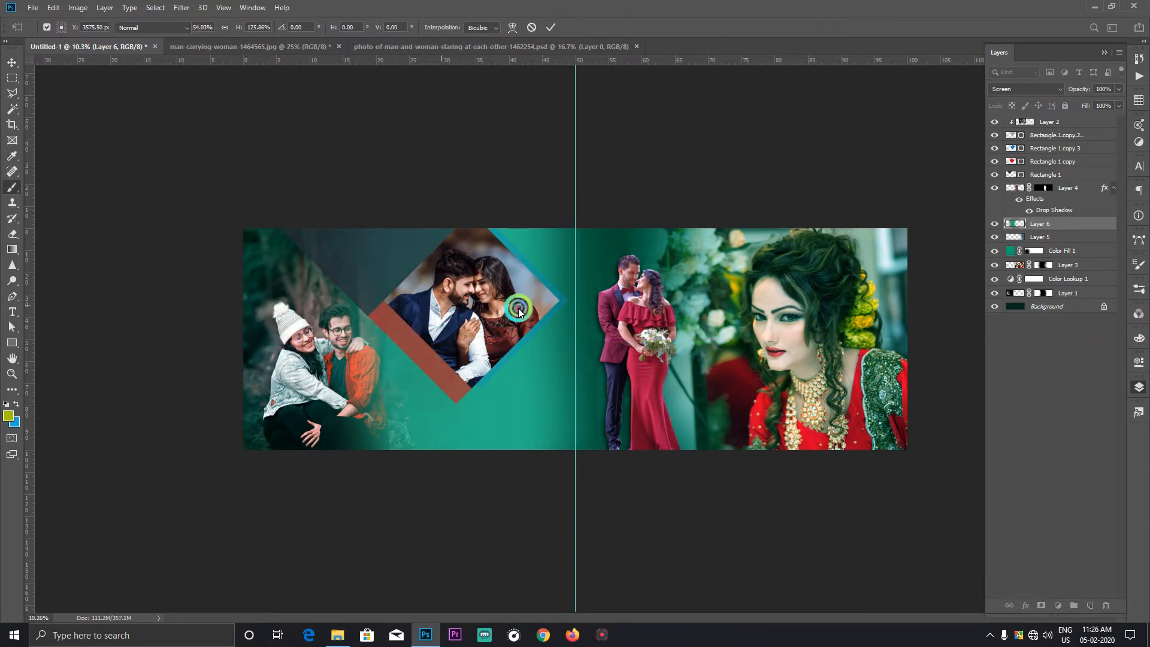
key(b)
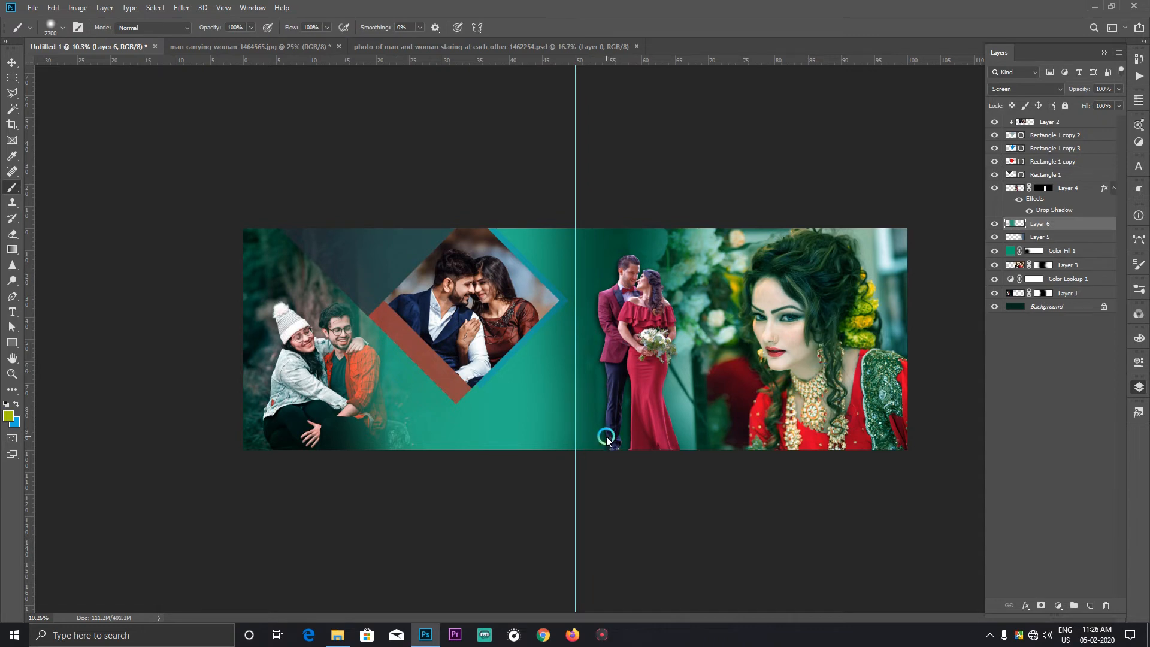
Step: Switch to File Explorer and open the inner 1000+ English Titles PNG Cliparts folder under PSD Files
scroll(607, 441, down, 3)
scroll(666, 399, up, 4)
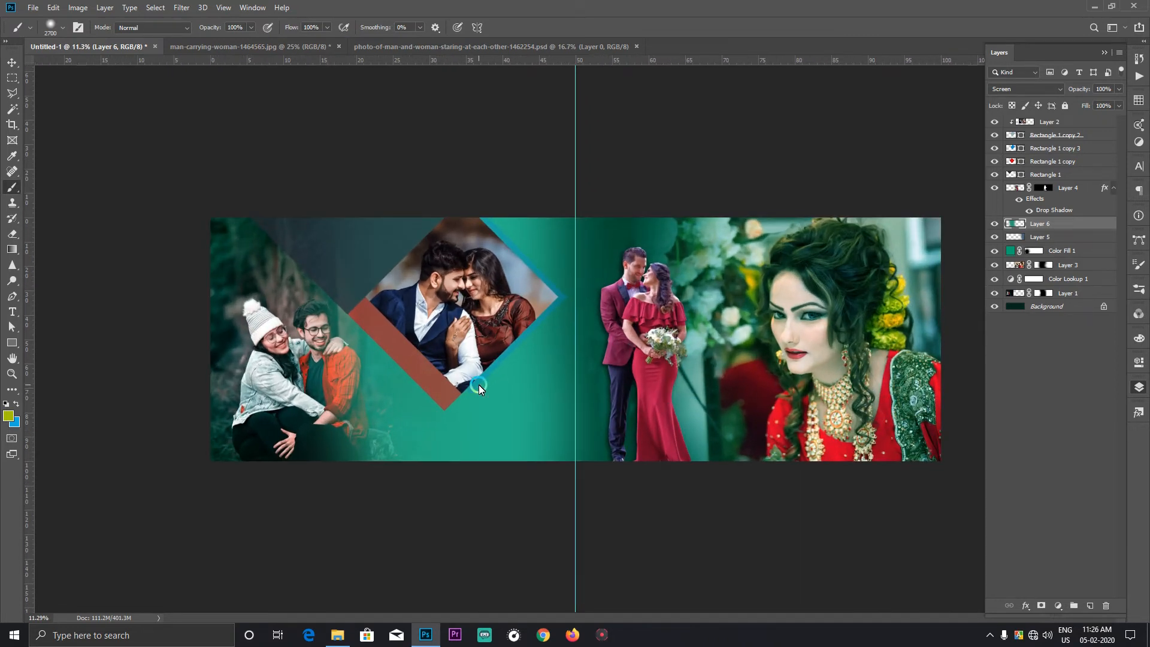
click(337, 634)
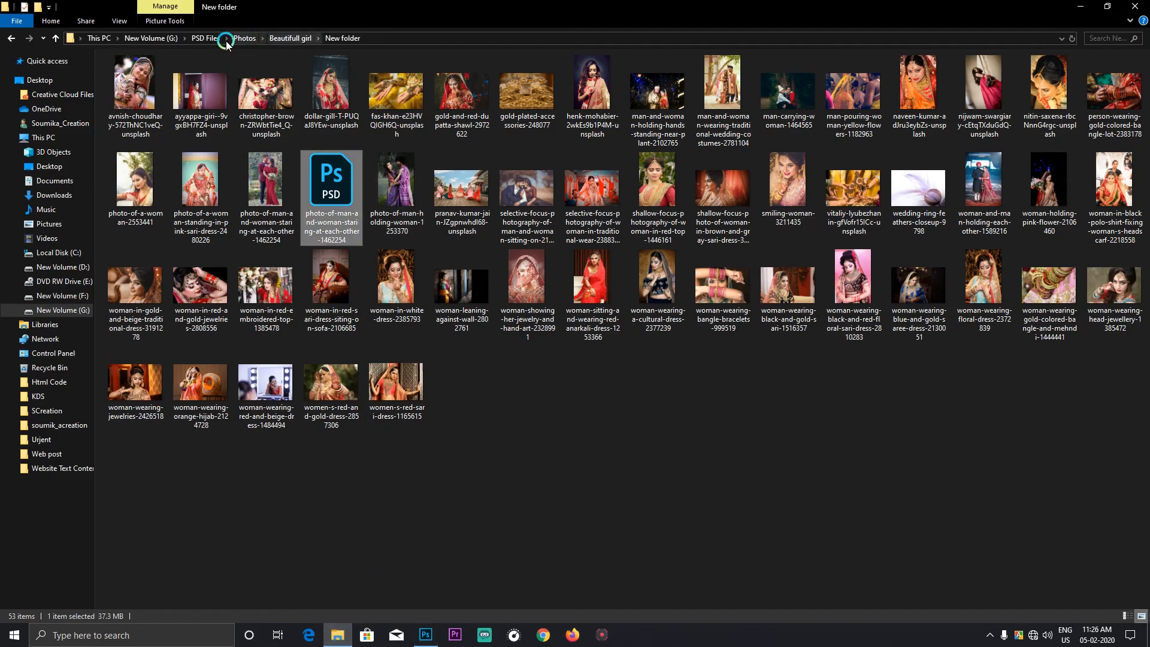
click(191, 40)
double_click(143, 97)
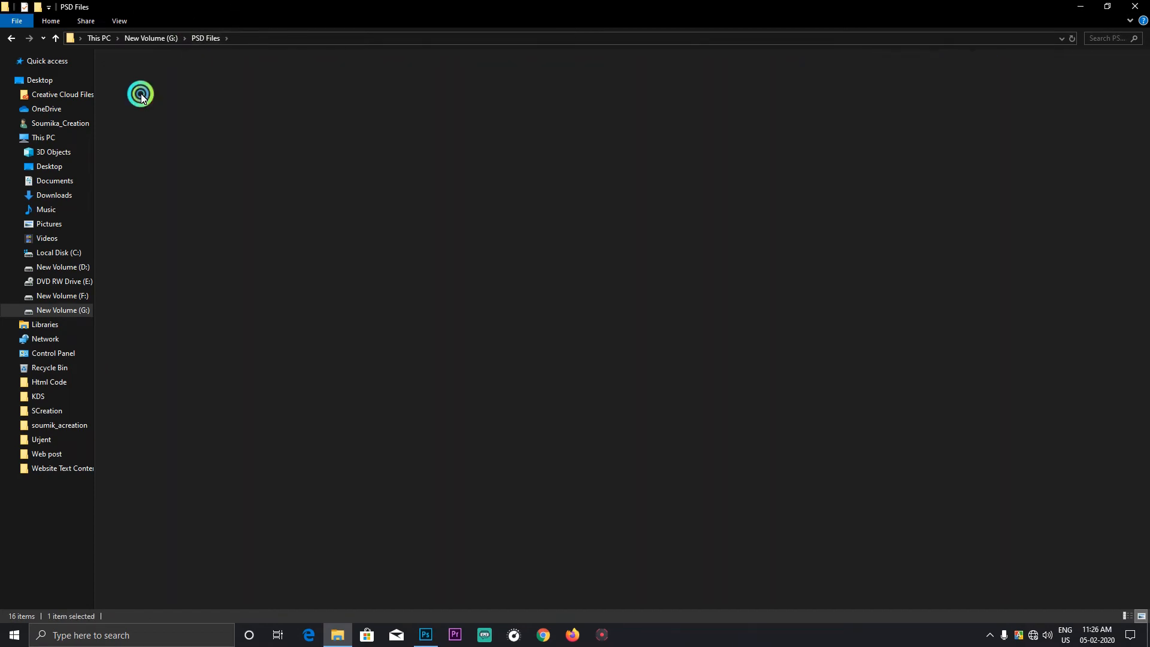
click(121, 74)
double_click(122, 74)
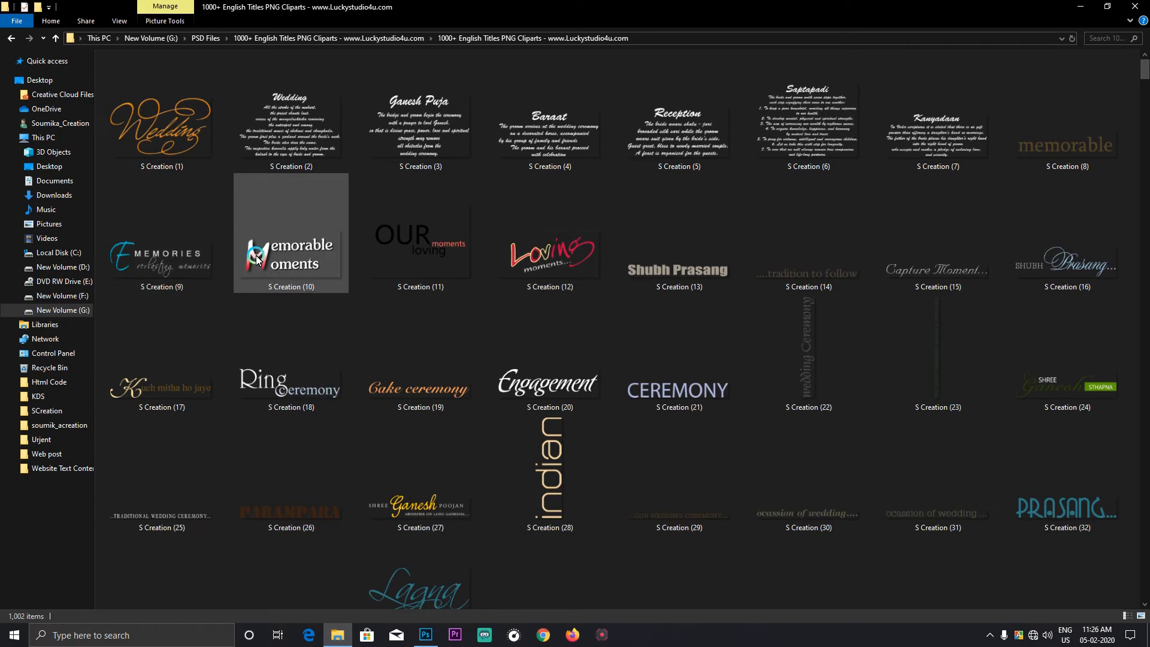
Step: Place the S Creation (9) Memories title on the dark triangle beside the diamond, scaled to about 75%
drag(162, 257, 340, 241)
mouse_move(415, 277)
mouse_down()
mouse_move(398, 265)
mouse_move(279, 262)
mouse_move(302, 265)
mouse_up()
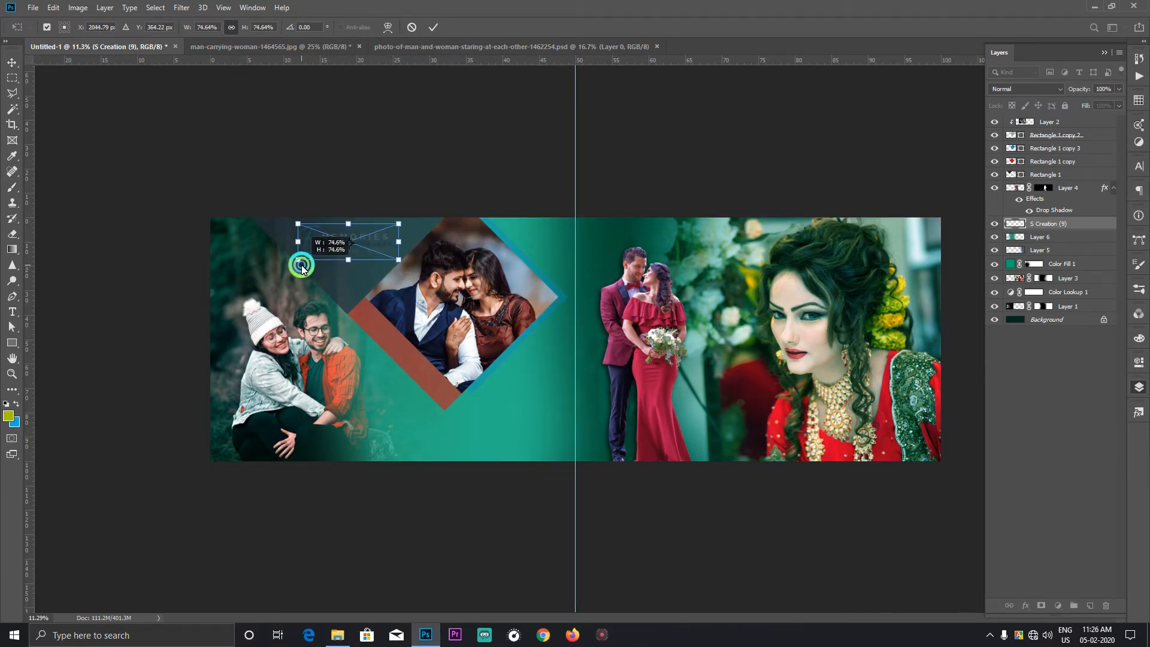
double_click(375, 242)
Step: Move the Memories title layer to the top of the layer stack
right_click(407, 295)
click(405, 291)
drag(373, 234, 580, 358)
click(1083, 270)
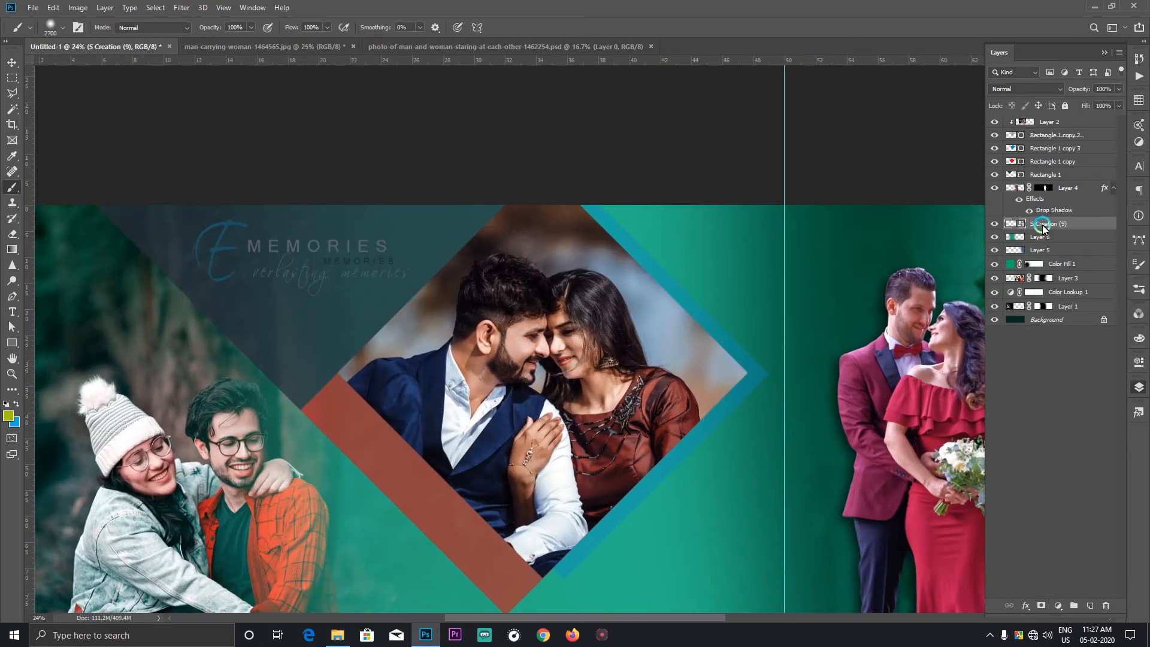
drag(1044, 228, 1034, 118)
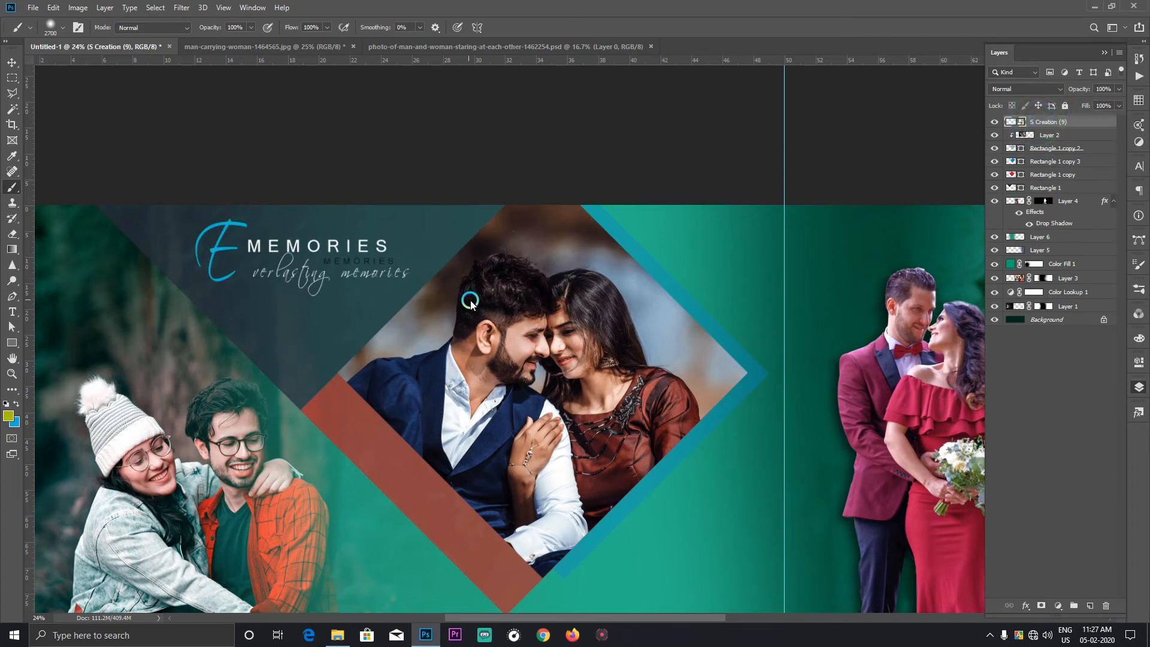
key(ctrl+0)
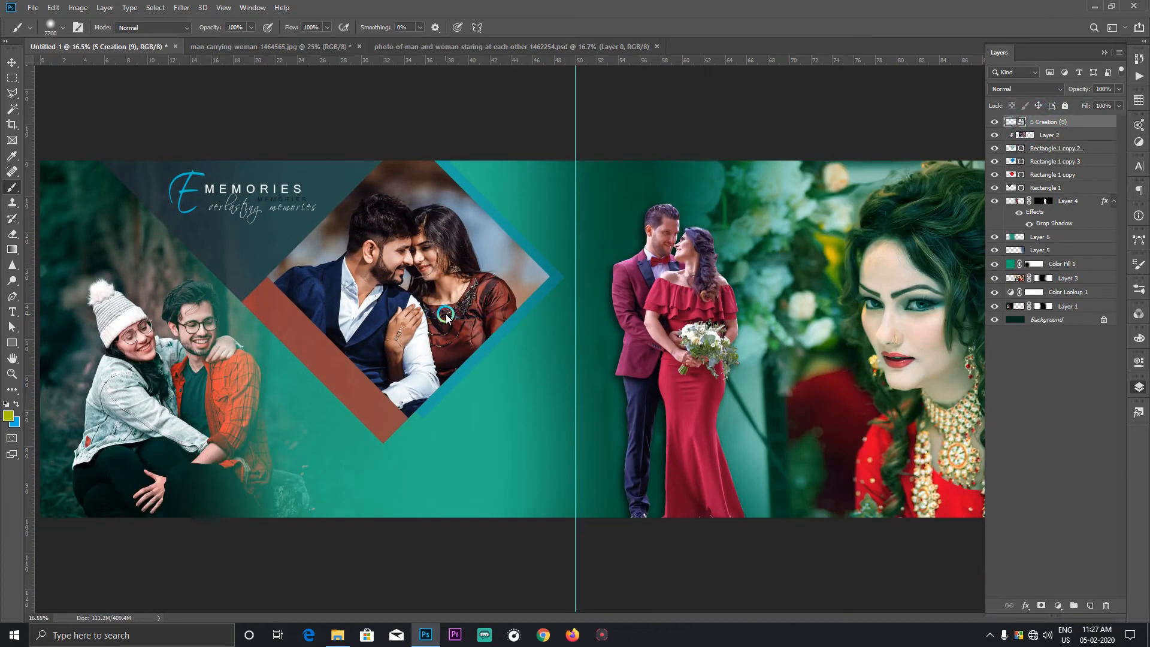
Step: Place the S Creation (2) Wedding text from File Explorer below the diamond, beside the centre guide
click(339, 636)
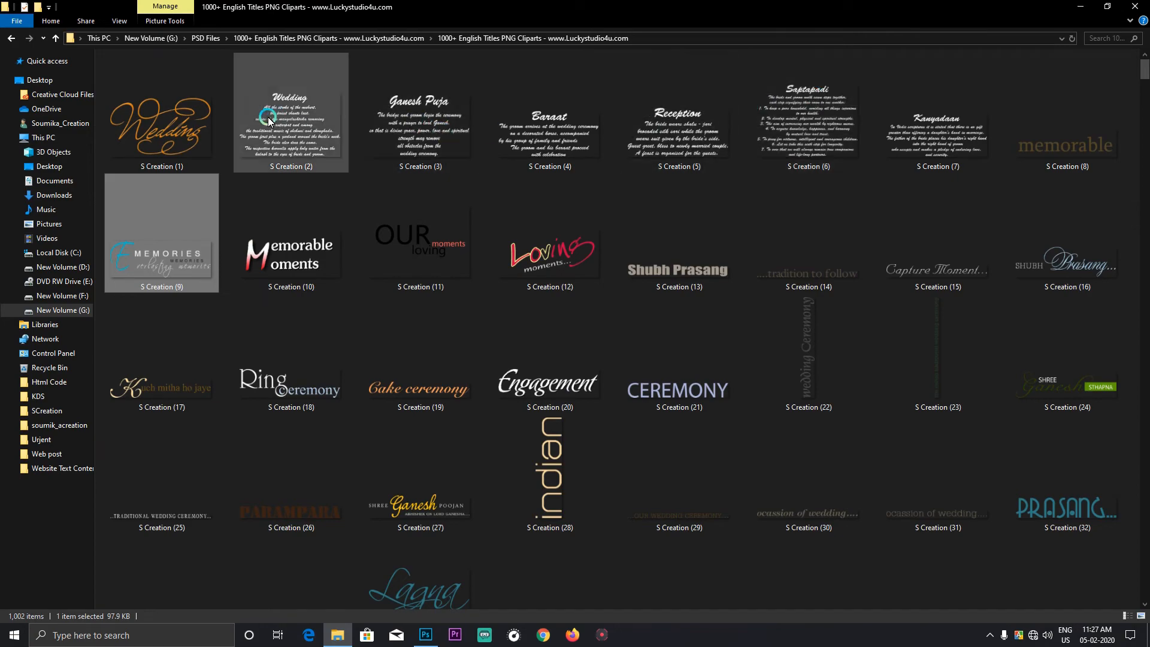
drag(275, 120, 497, 434)
key(Return)
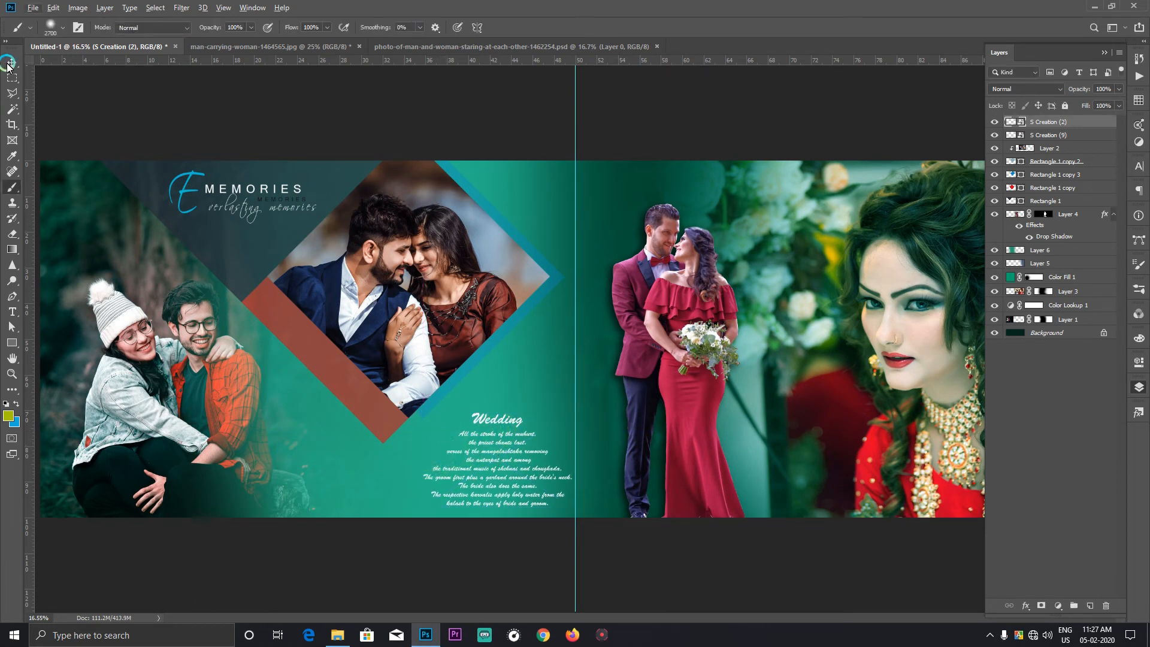
Step: Recolor the green band on Layer 6 with Hue/Saturation values of hue -87, saturation -4 and lightness -28
click(9, 63)
click(422, 455)
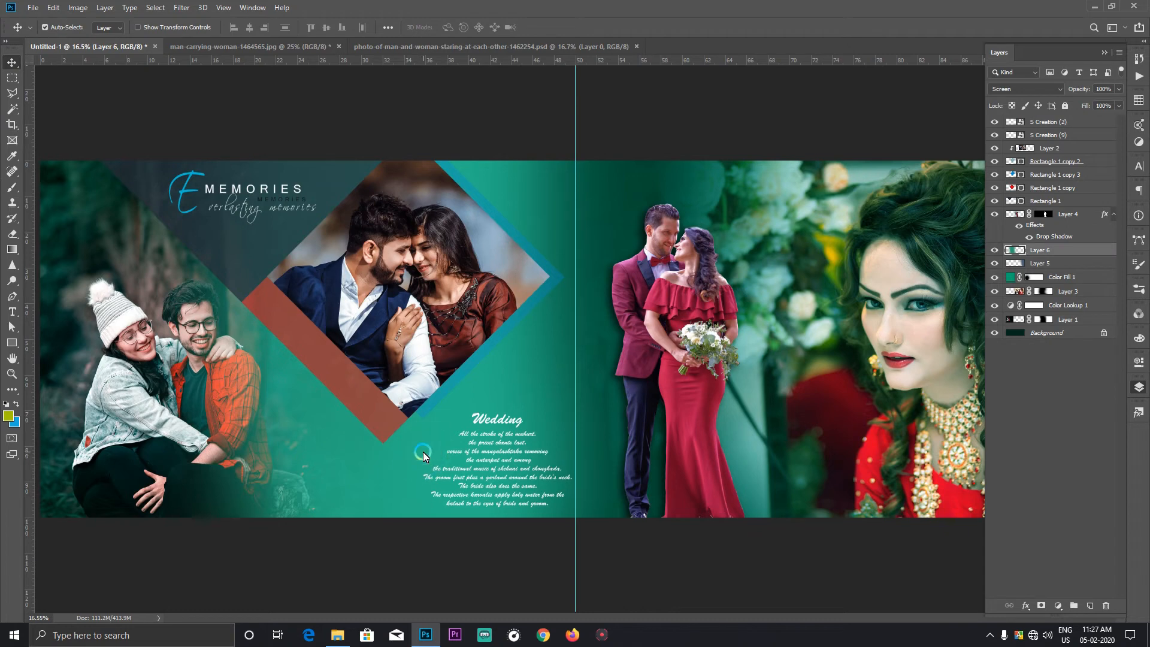
key(ctrl+u)
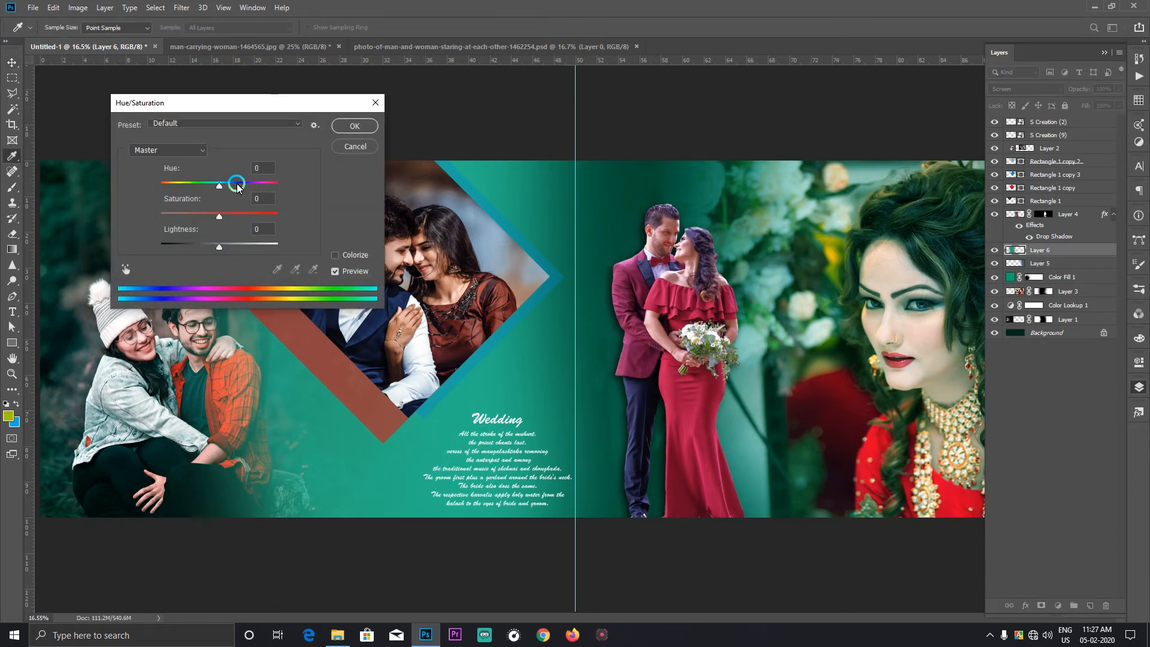
drag(246, 182, 203, 246)
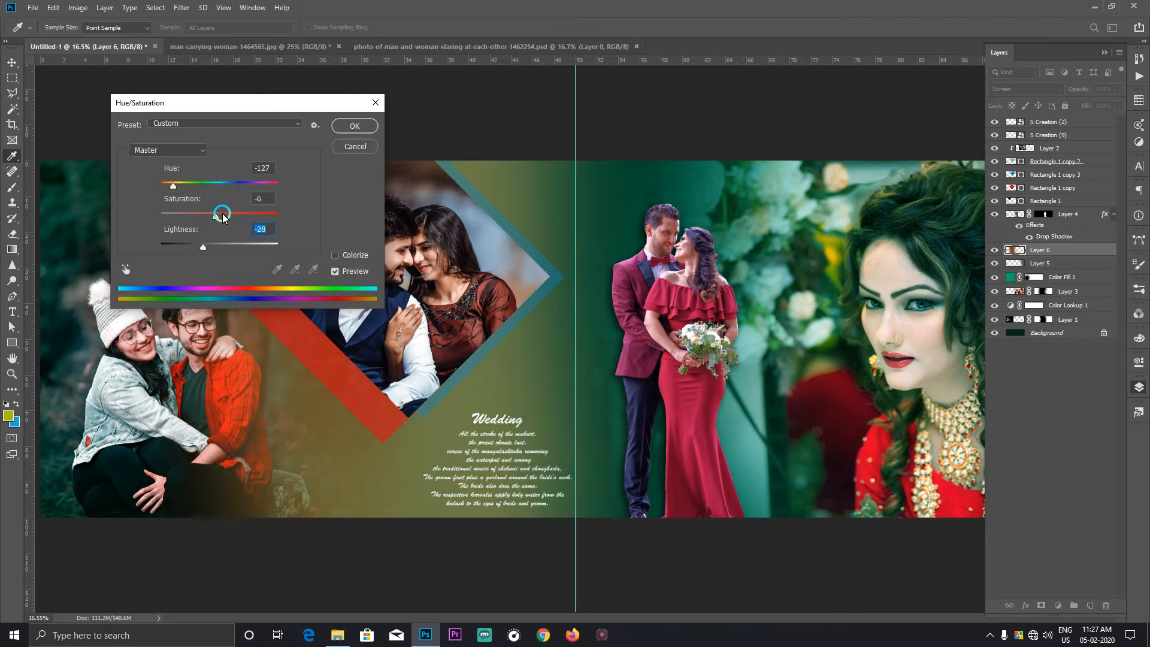
drag(215, 216, 184, 189)
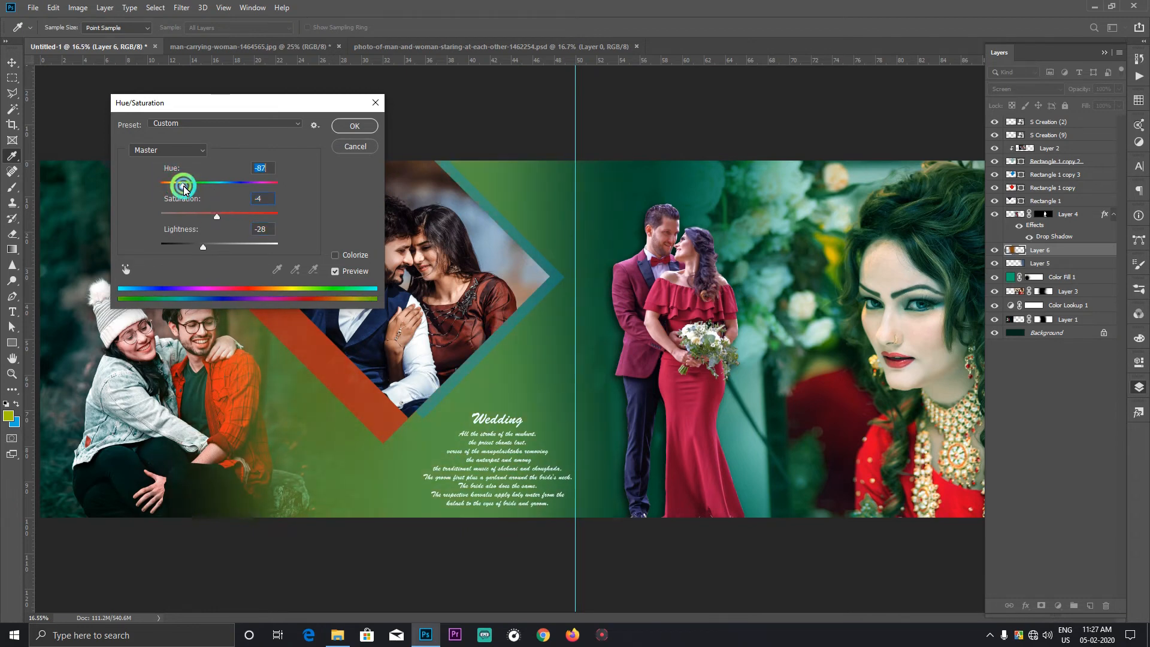
click(355, 126)
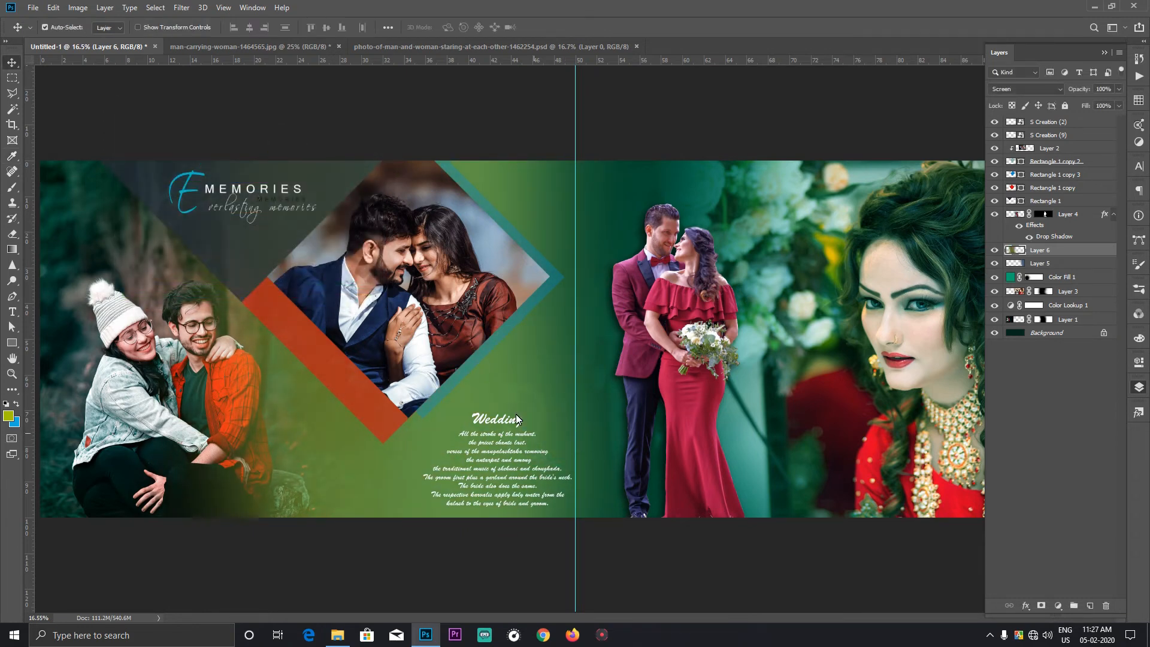
right_click(483, 349)
click(506, 357)
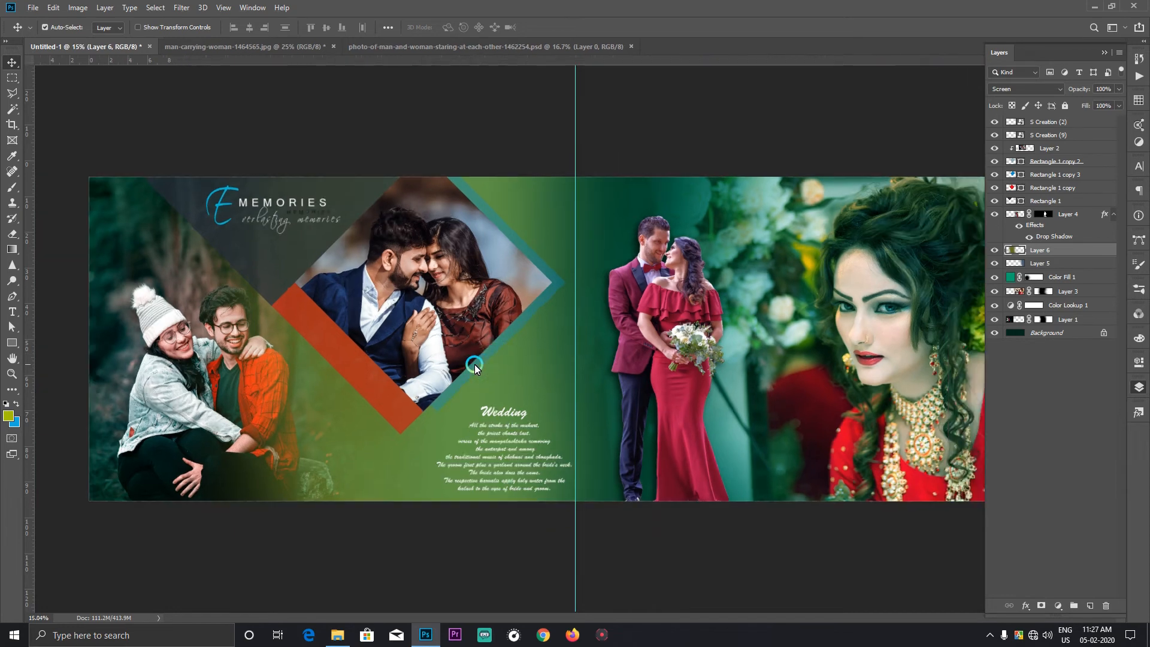
Step: Recolor the dark triangle behind the Memories title to dark green 002318, sampled from the photo background beside it
click(255, 264)
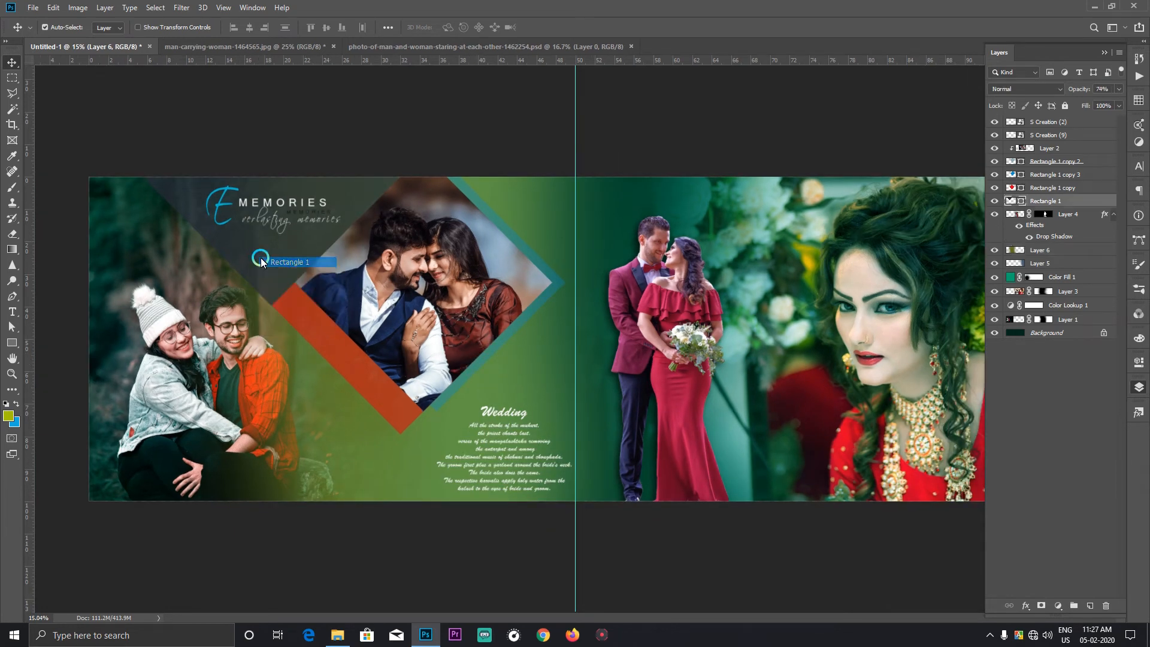
double_click(1020, 200)
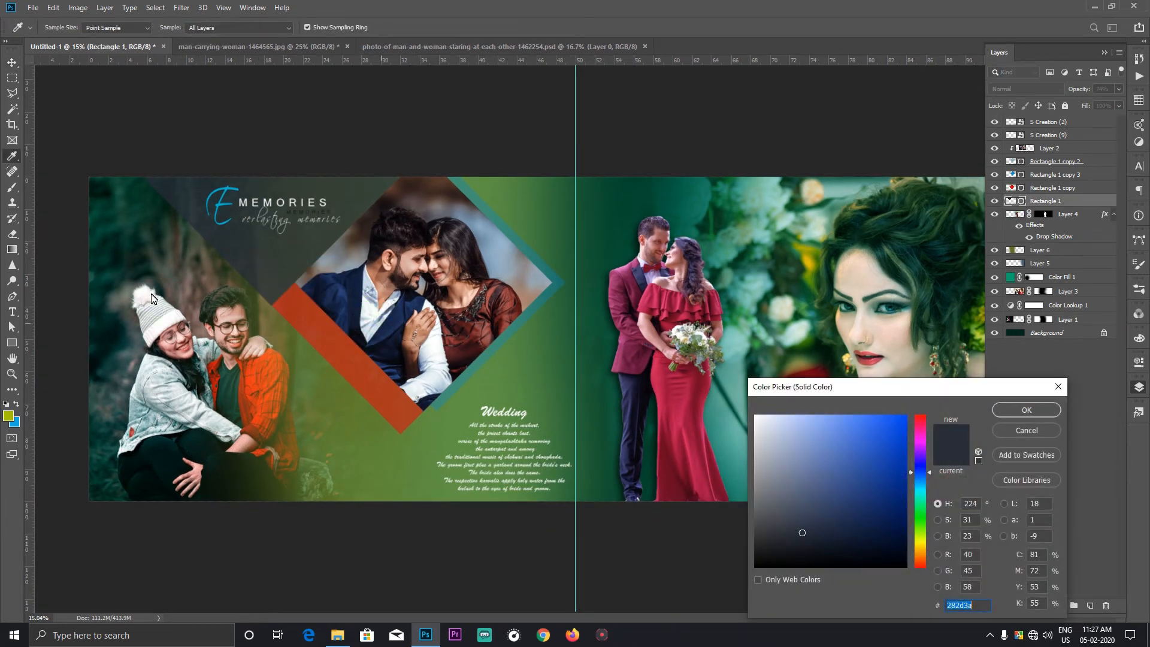
click(125, 243)
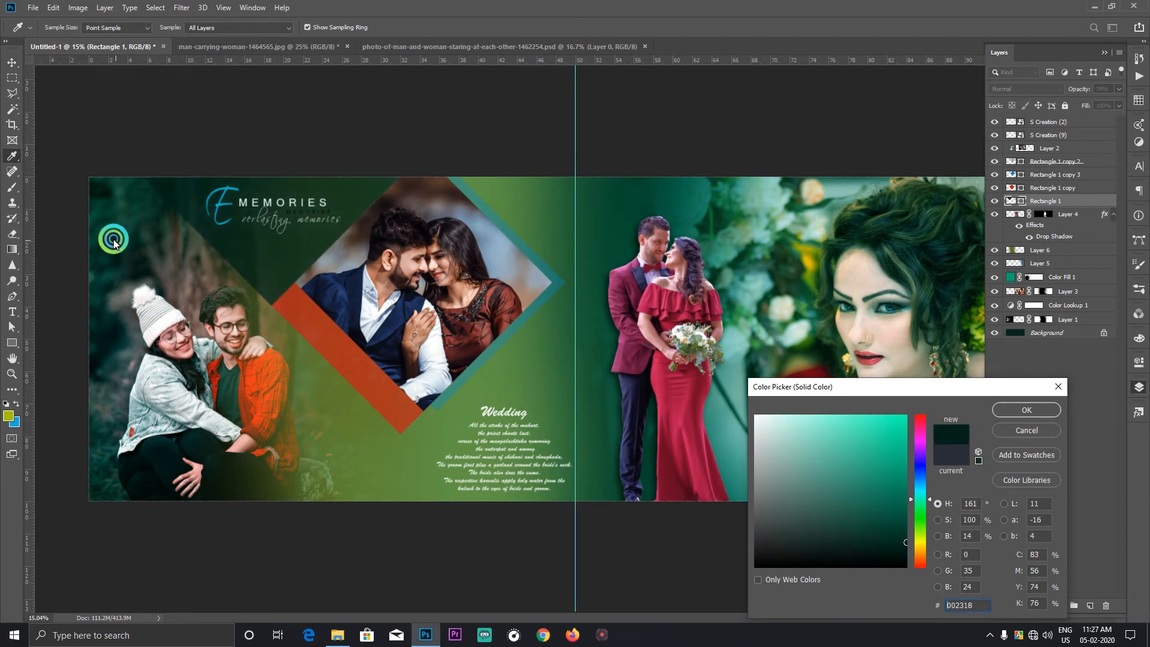
click(1026, 411)
Step: Set the blend mode of the couple photo inside the diamond to Luminosity
click(414, 264)
click(1026, 88)
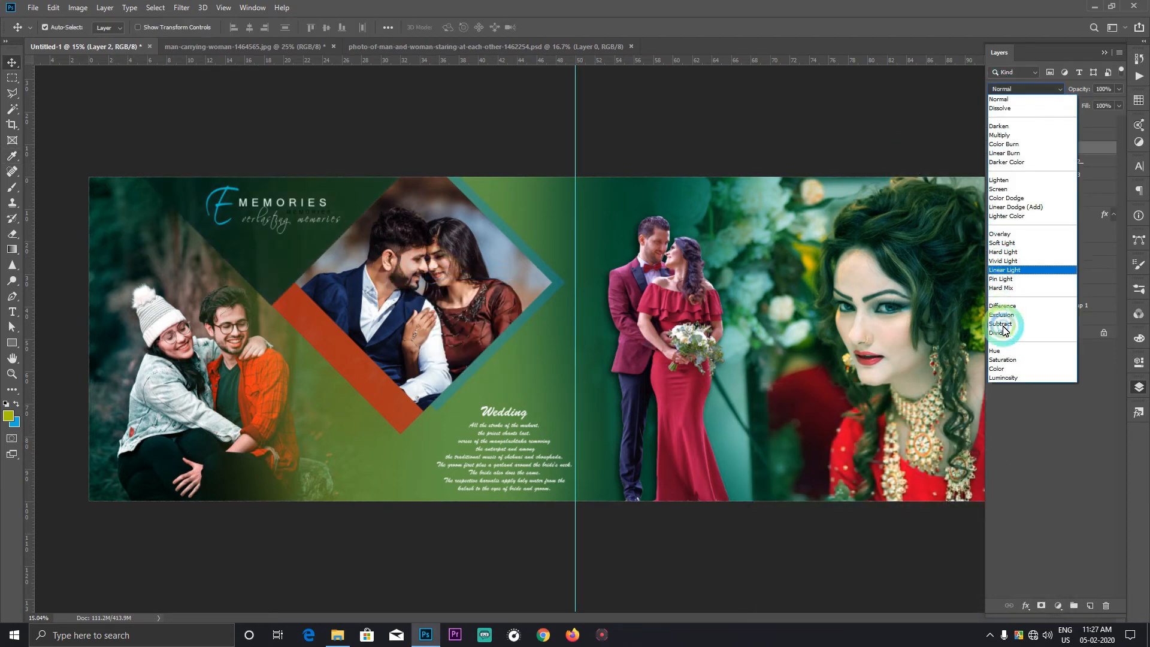
click(1008, 376)
click(453, 545)
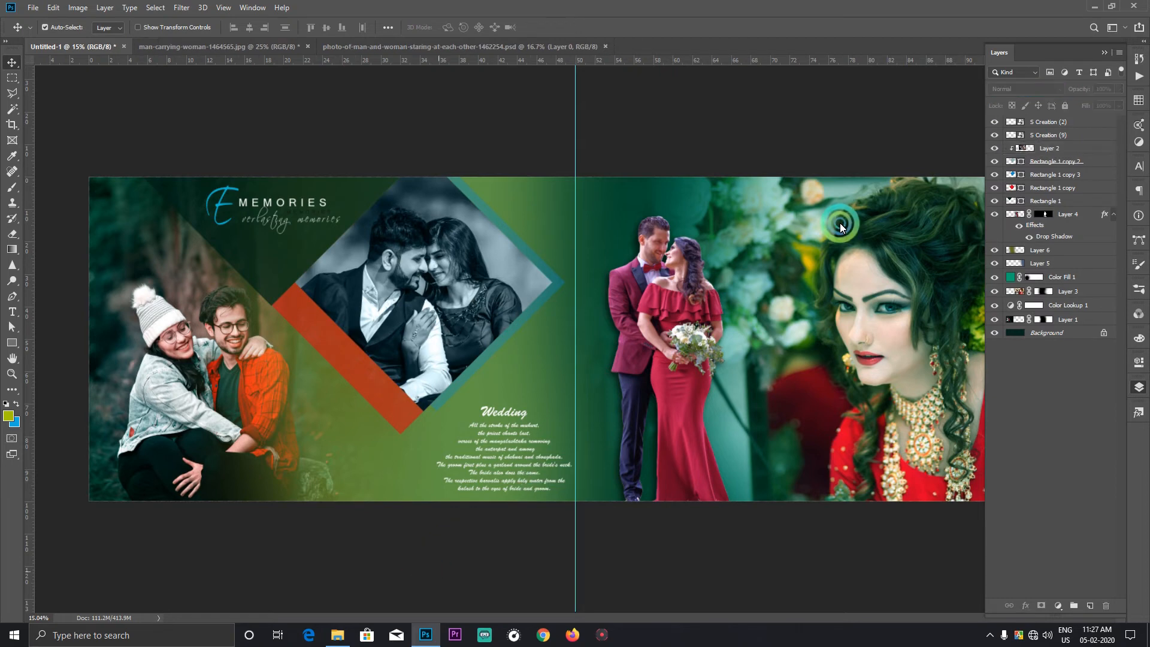
Step: Try to move Layer 3 above the Color Fill 1 layer
scroll(785, 271, down, 2)
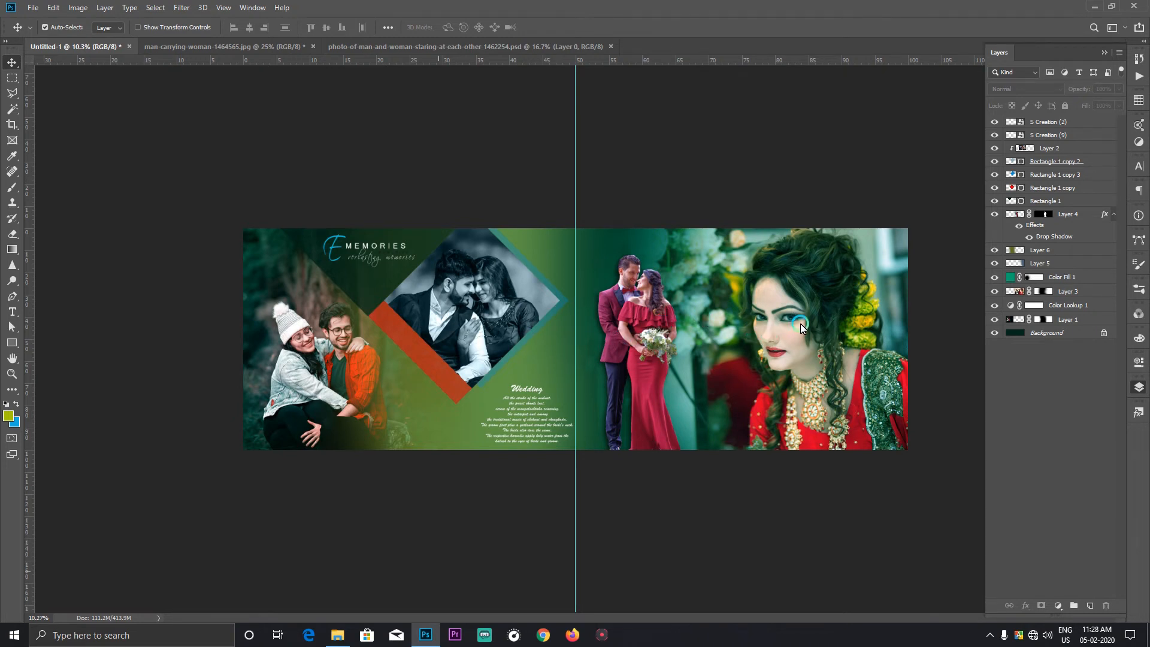
click(1034, 264)
mouse_move(1065, 293)
mouse_down()
mouse_move(1050, 265)
mouse_move(1058, 290)
mouse_up()
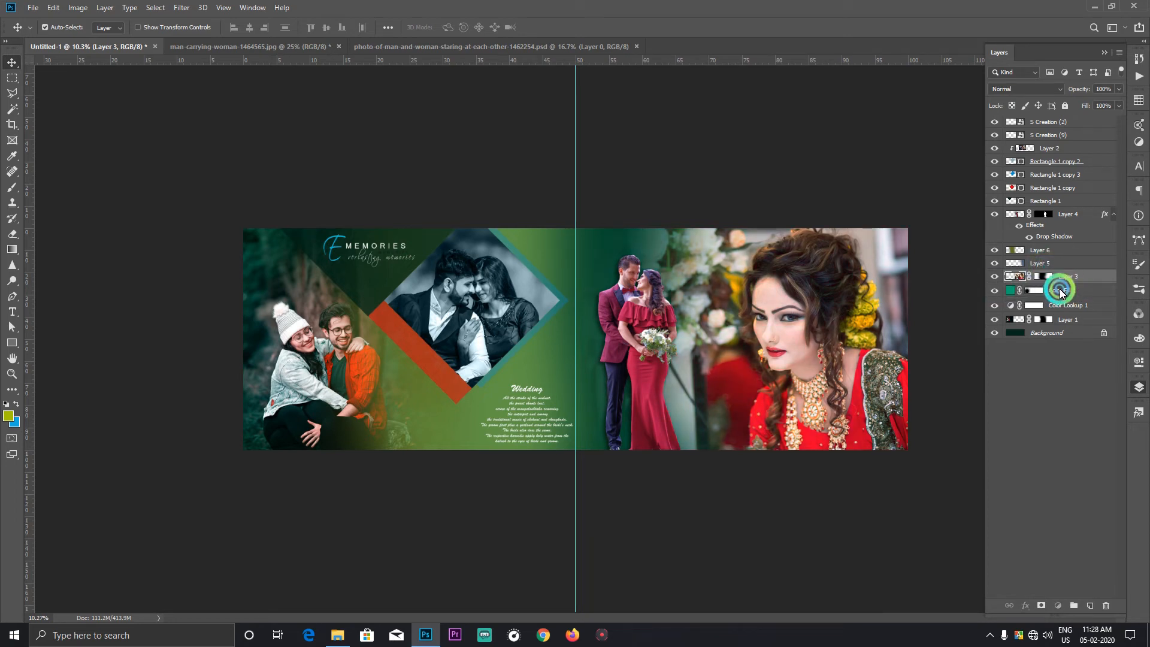
click(856, 324)
Step: Try the Screen blend mode on the Color Fill 1 layer, and settle on Overlay
click(1105, 276)
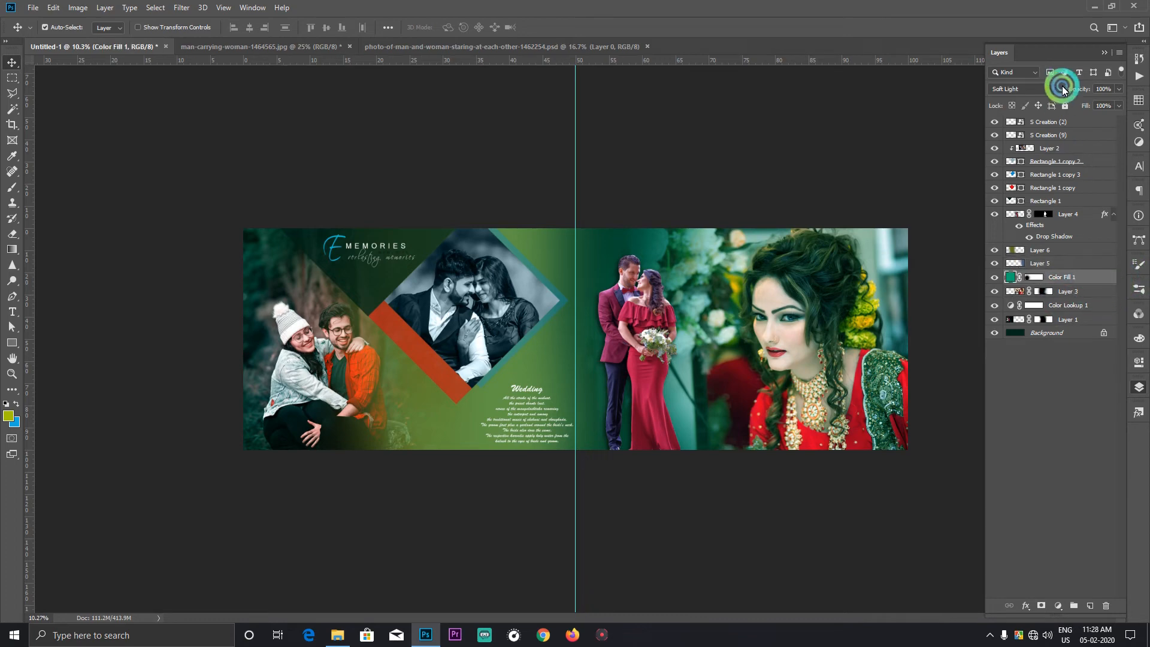
click(1027, 88)
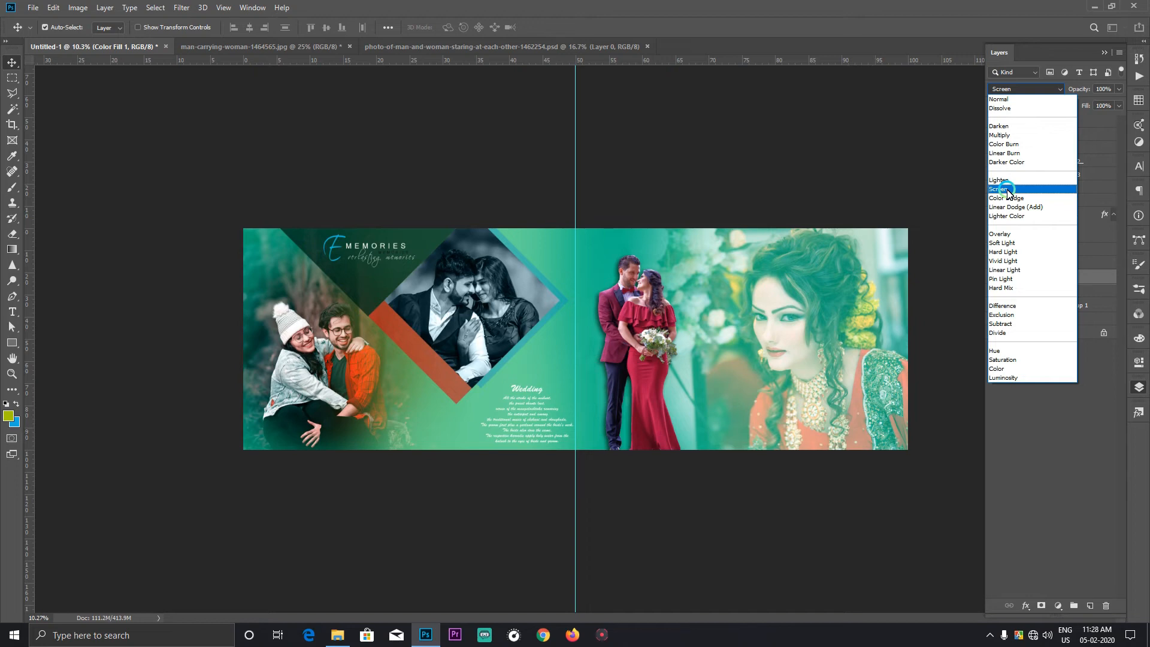
click(1007, 191)
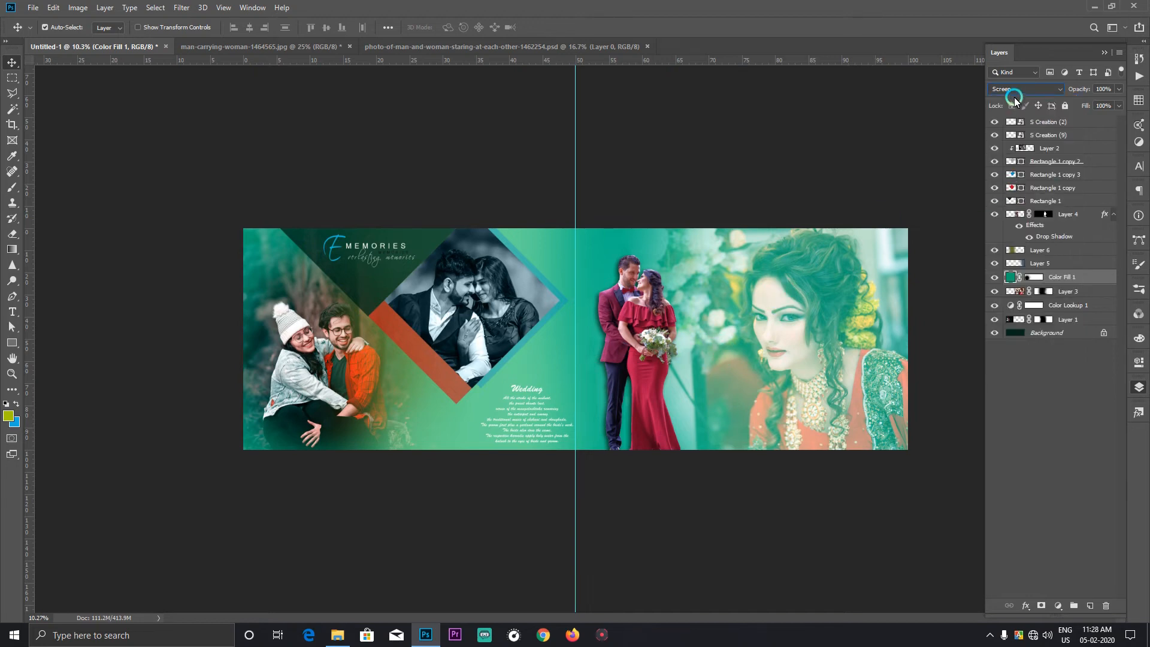
click(1014, 95)
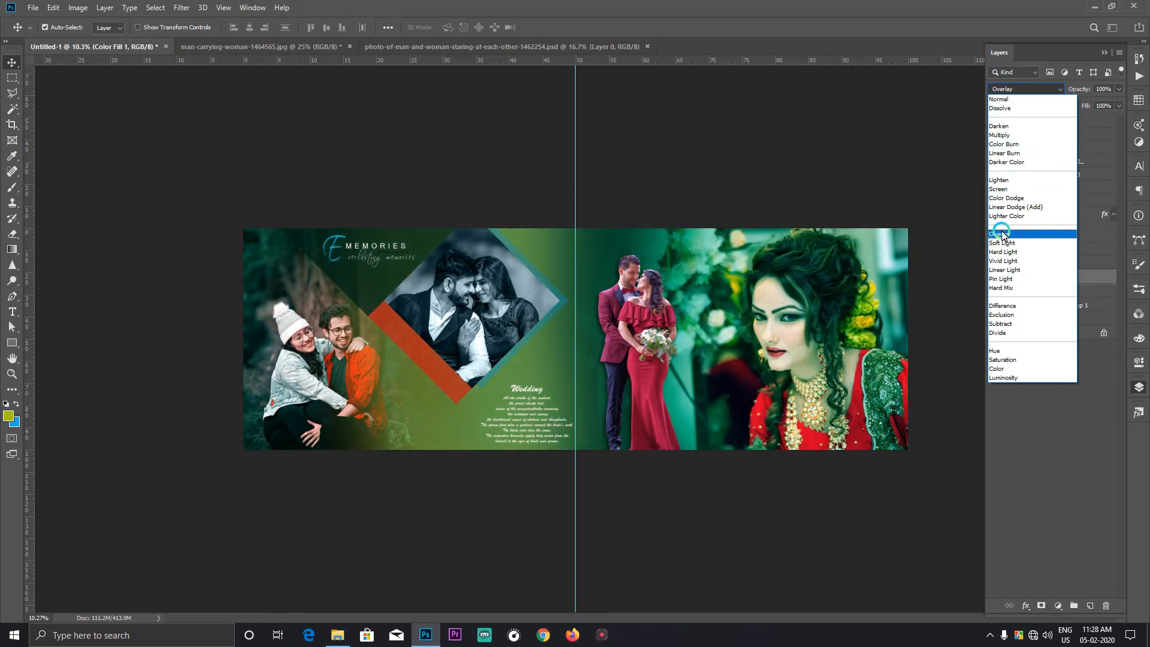
click(1003, 232)
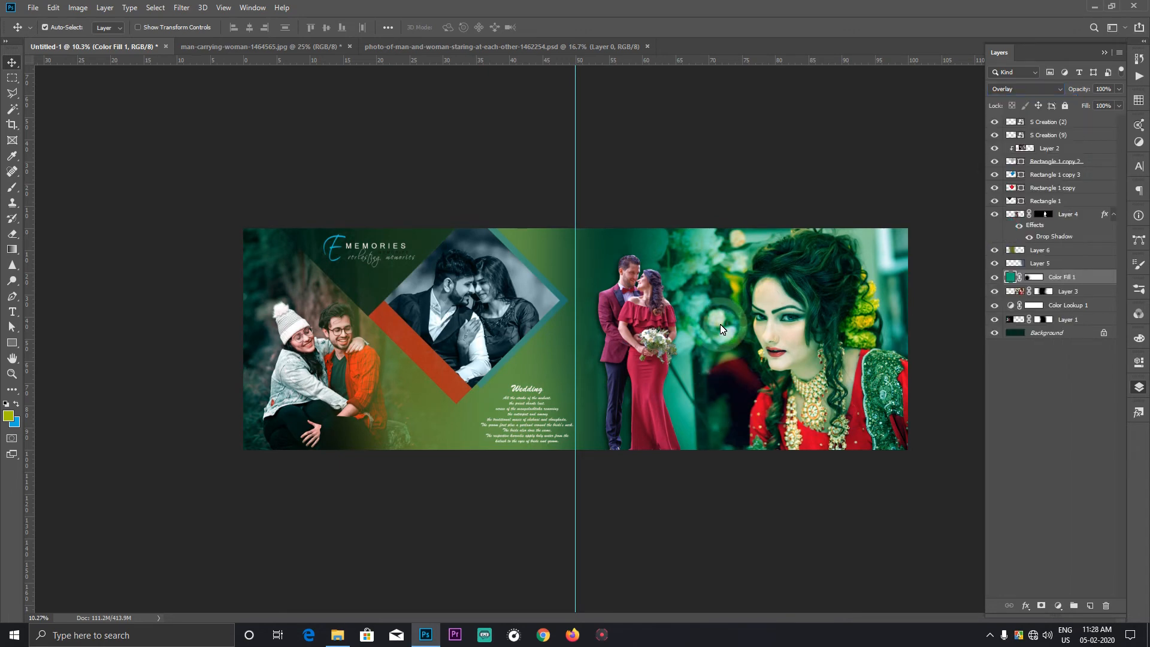
Step: Brighten the cut-out couple on Layer 4 with Curves, using points at input 57, output 57 and input 188, output 211
key(ctrl+0)
right_click(703, 302)
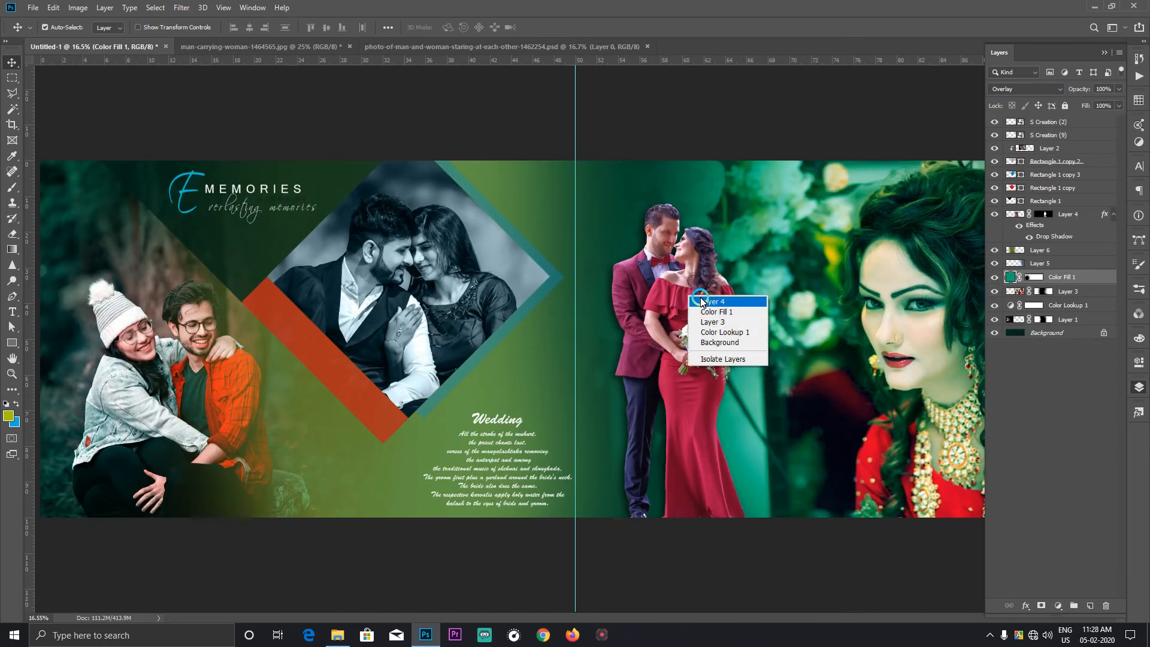
click(703, 301)
key(ctrl+m)
drag(857, 297, 910, 235)
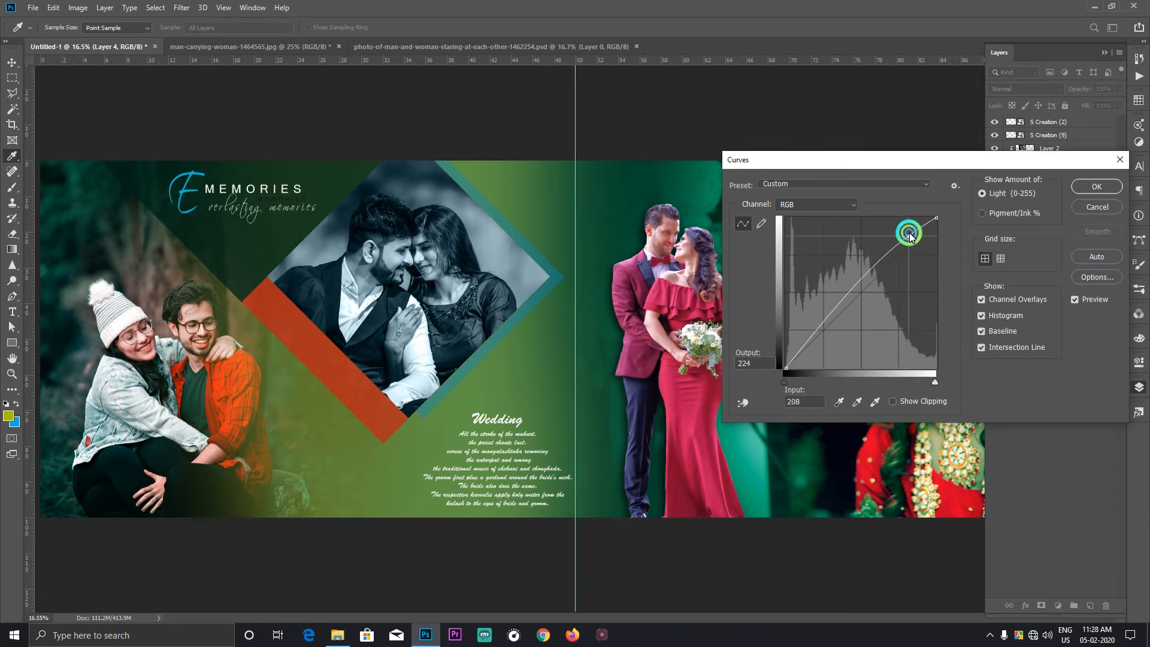
drag(853, 294, 820, 340)
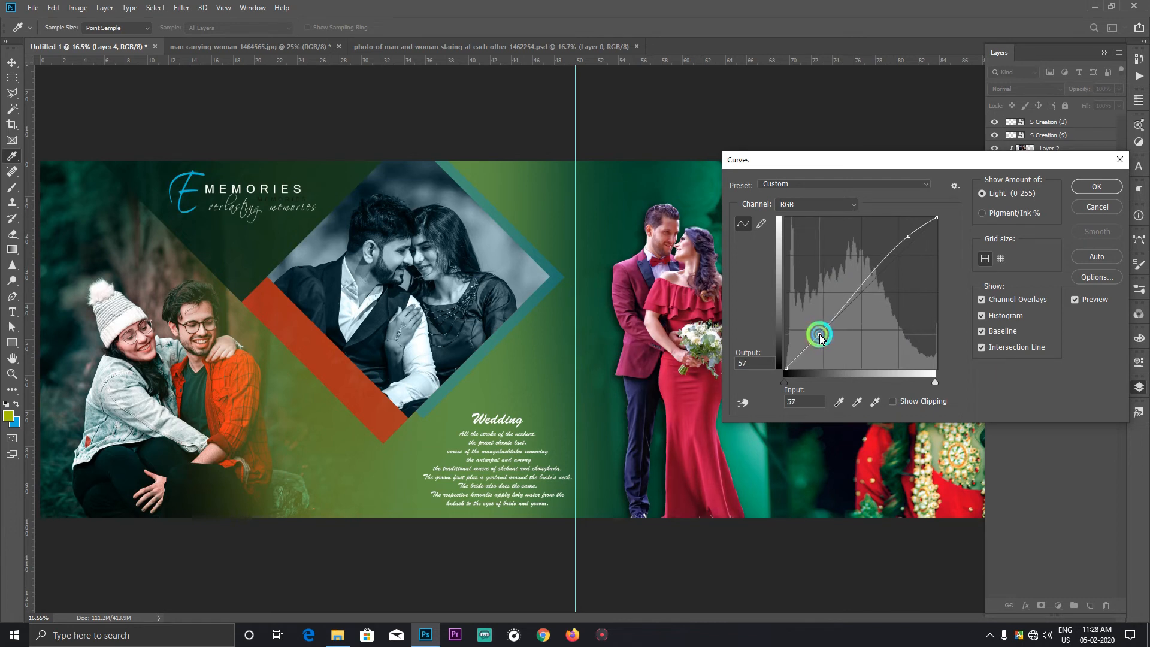
drag(910, 237, 898, 246)
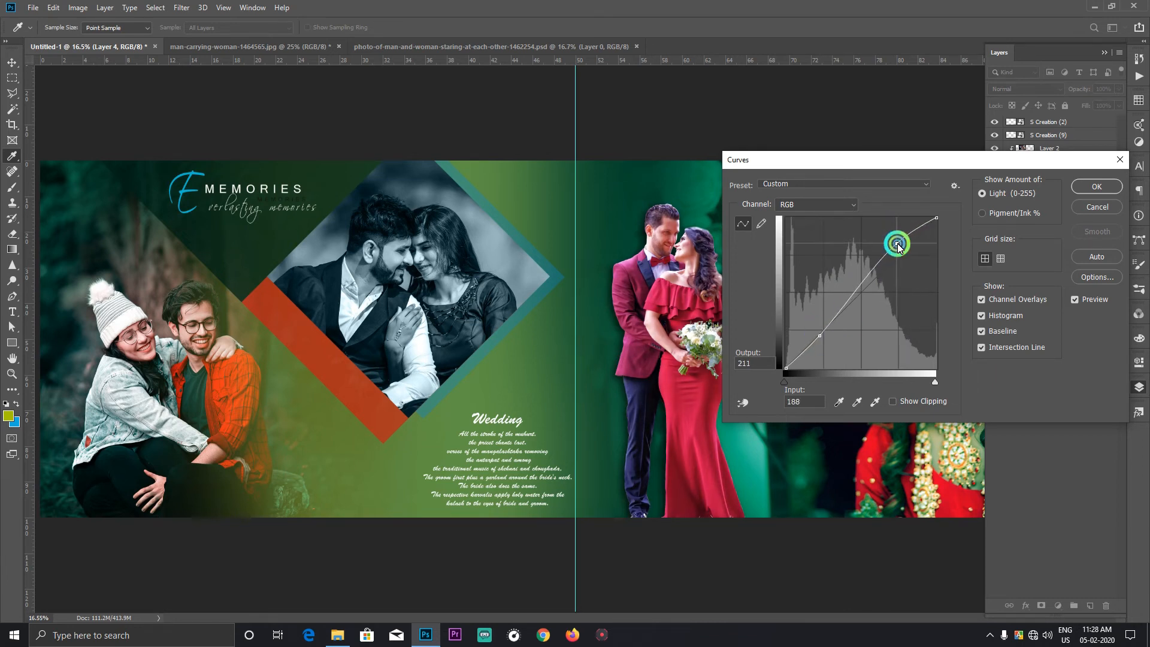
key(Return)
right_click(711, 313)
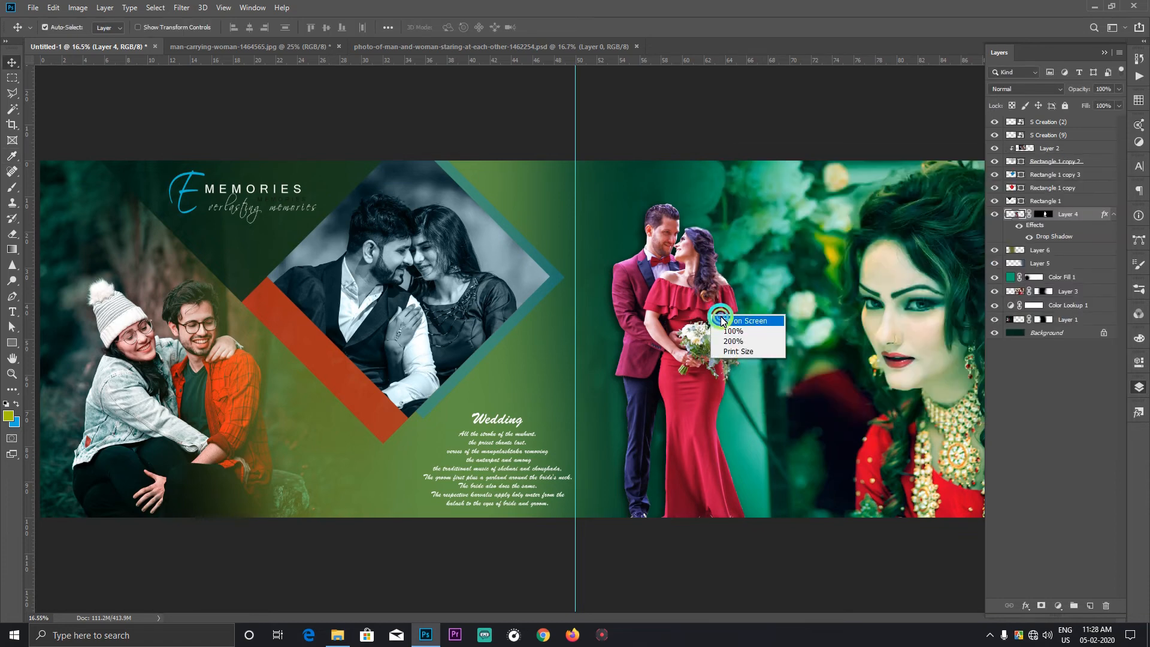
click(720, 319)
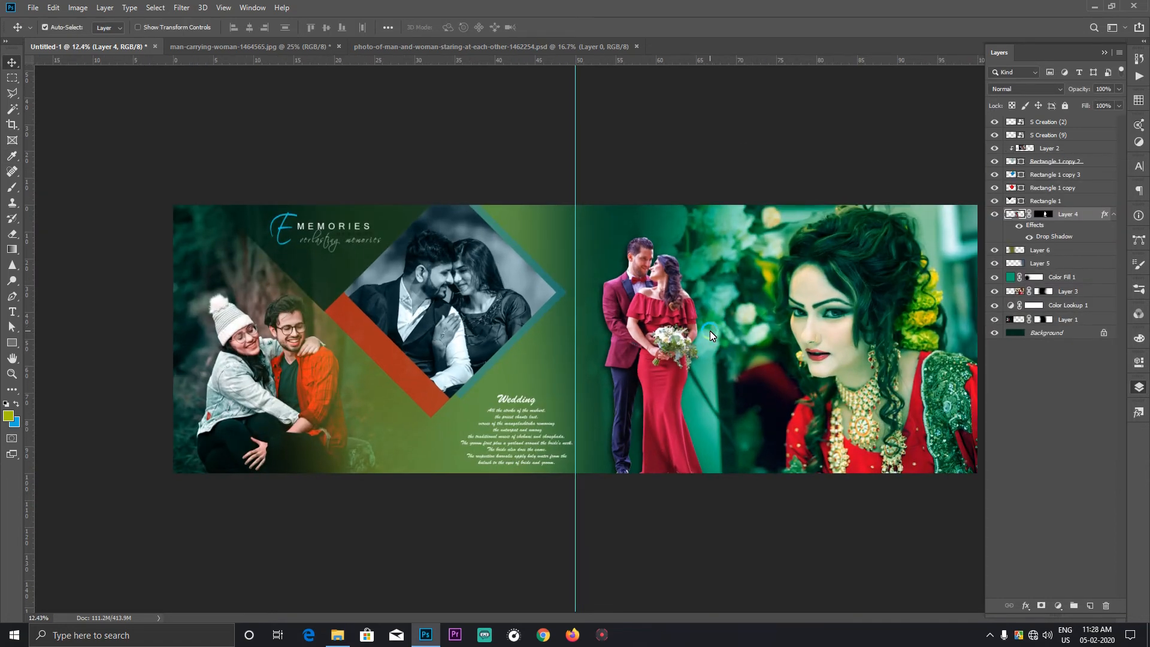
scroll(710, 331, down, 1)
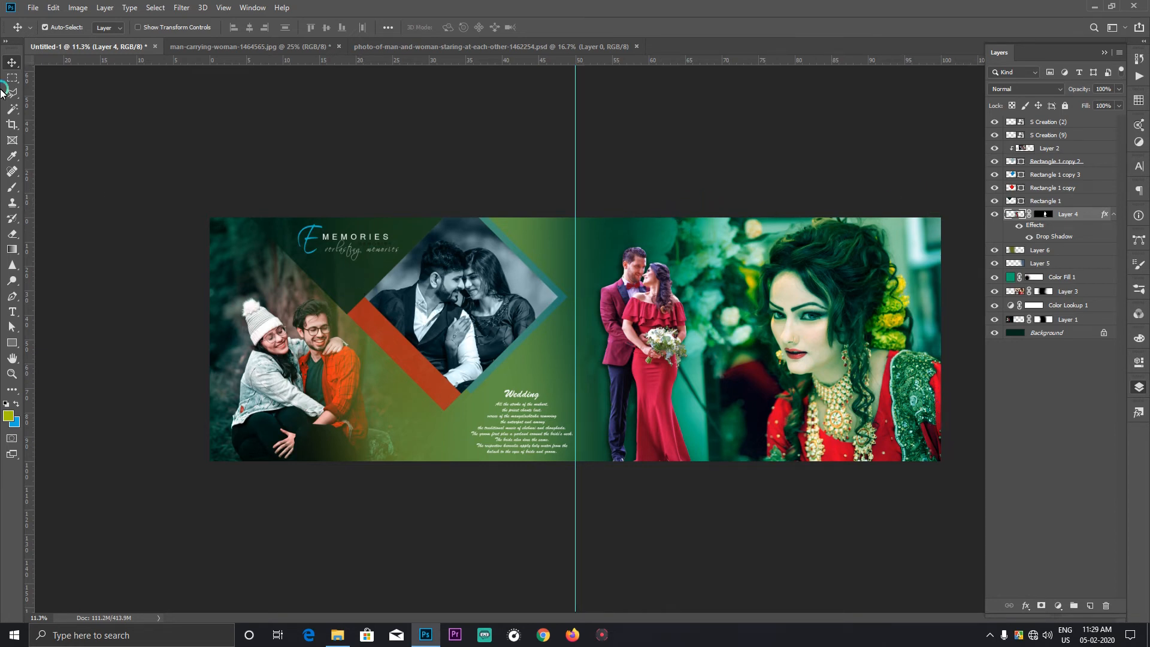
Step: Draw a white-filled square about 619 px wide between the cut-out couple and the bride, near the page's upper edge
click(20, 345)
drag(683, 230, 725, 271)
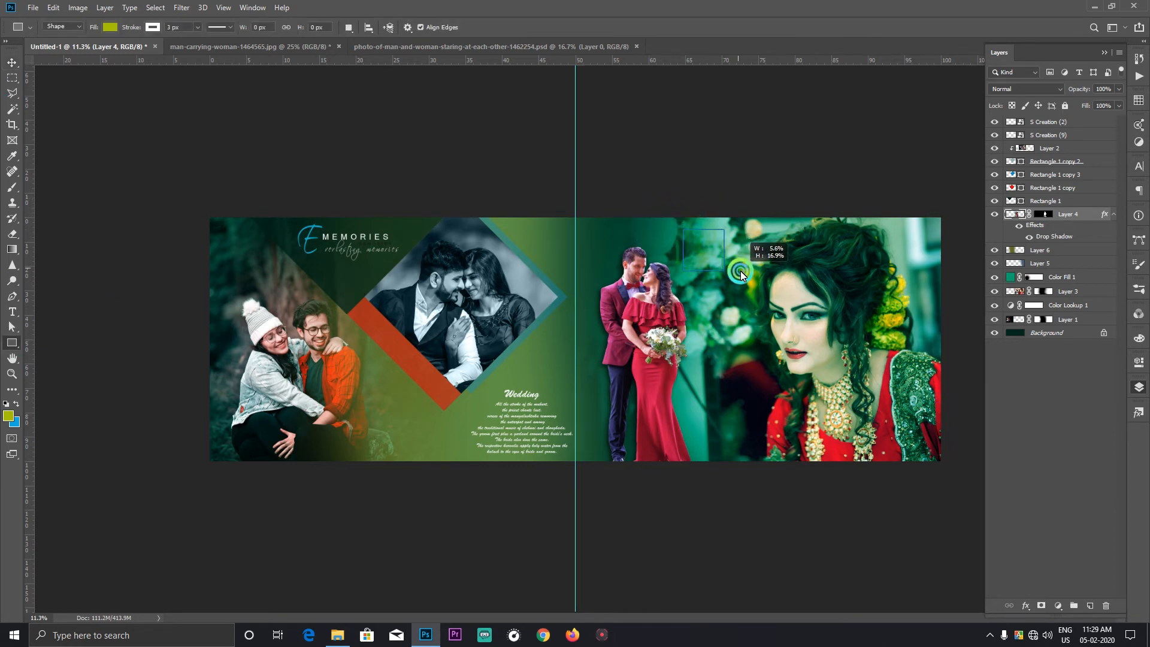
click(109, 28)
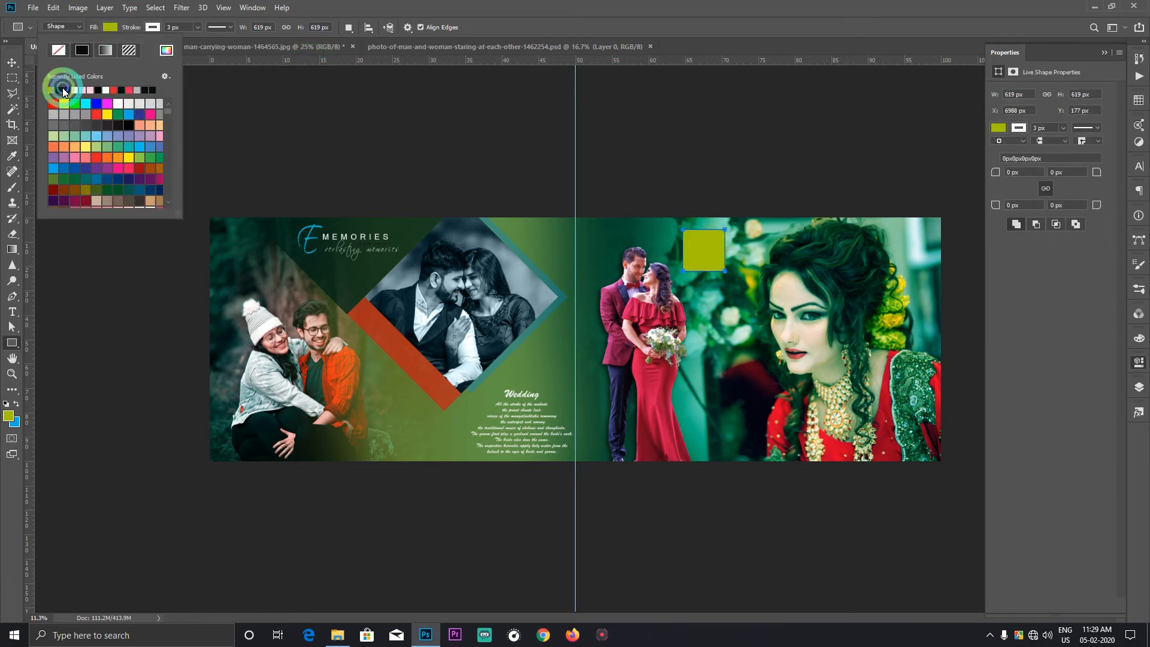
click(117, 108)
Step: Rotate the white square 45° into a diamond and move it so only its lower half hangs inside the page's upper edge
key(ctrl+t)
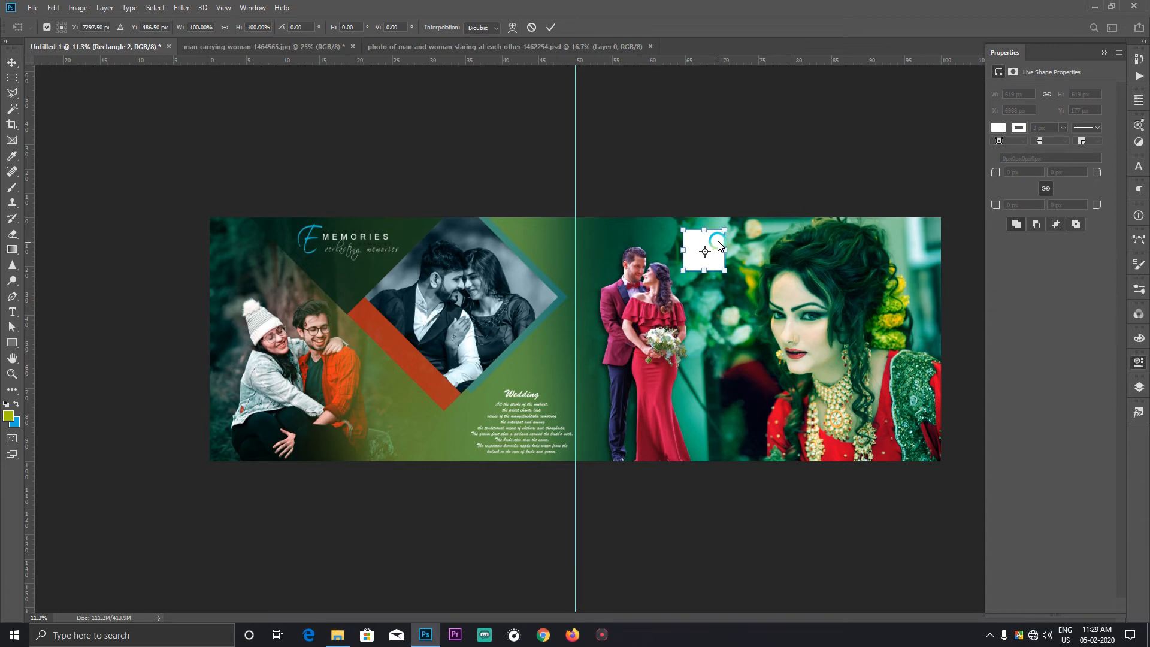
scroll(716, 243, up, 9)
drag(745, 249, 569, 322)
click(294, 27)
text(45)
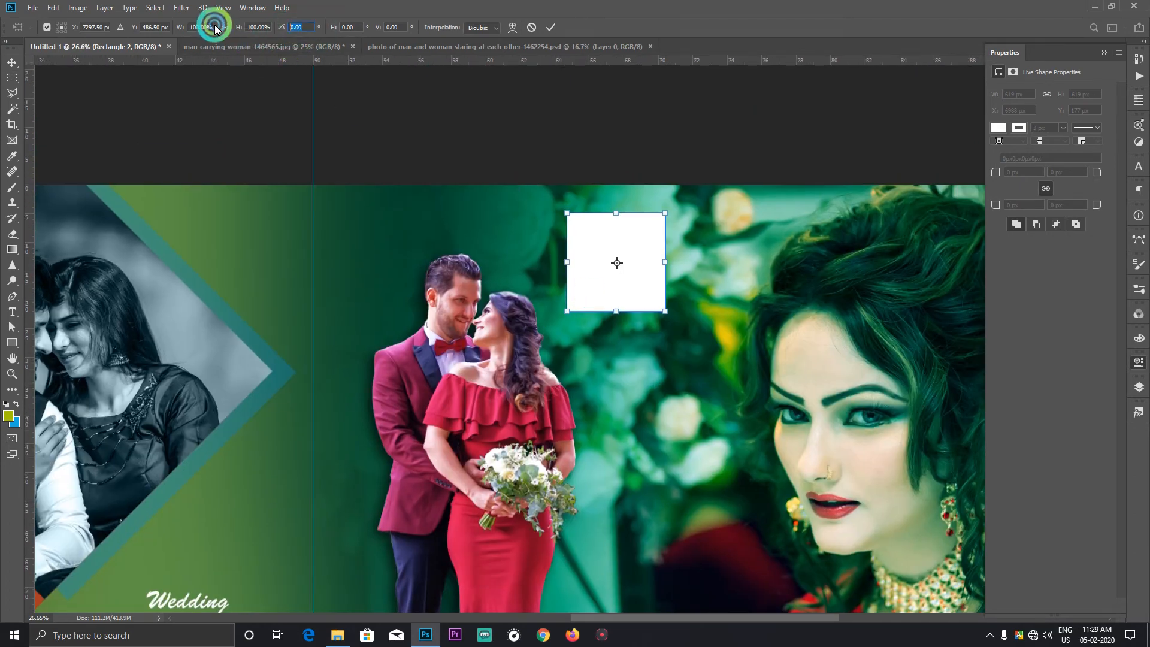
key(Return)
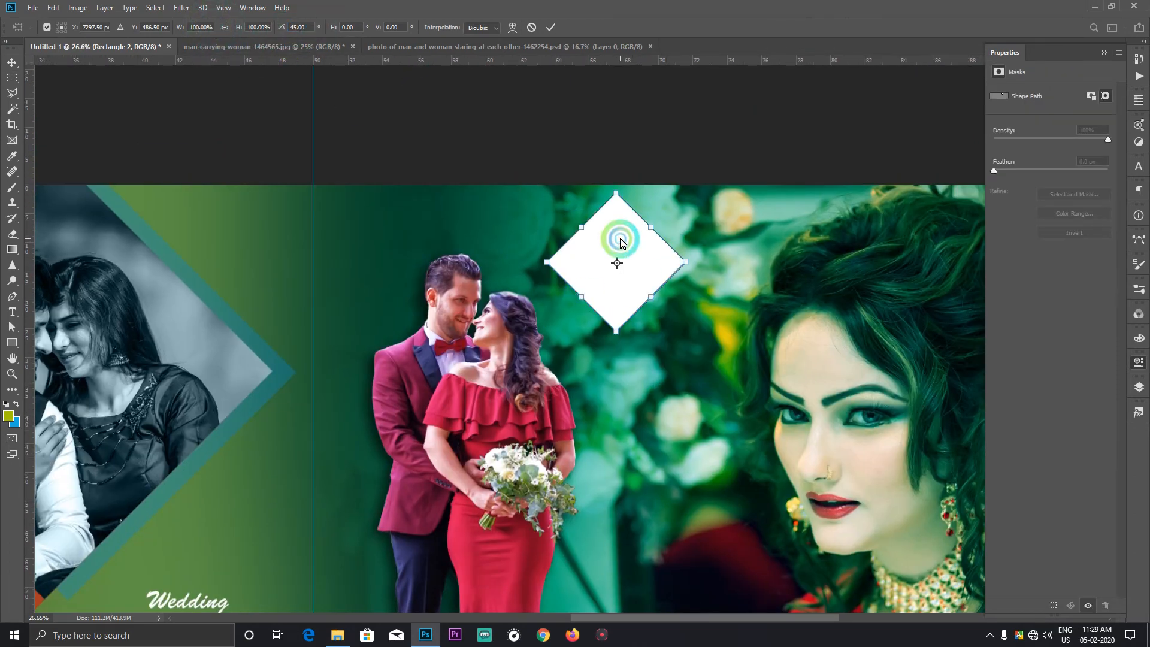
drag(620, 242, 606, 160)
key(Return)
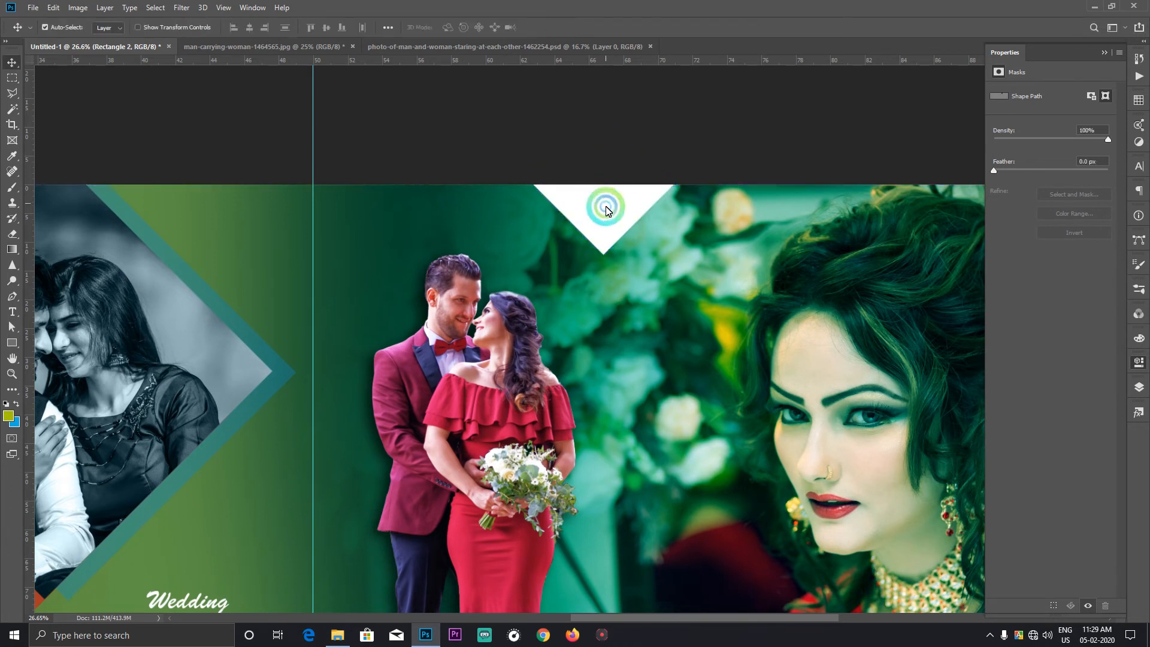
Step: Duplicate the white diamond toward the bride so the two overlap, and set the copy's opacity to 60%
drag(606, 208, 677, 208)
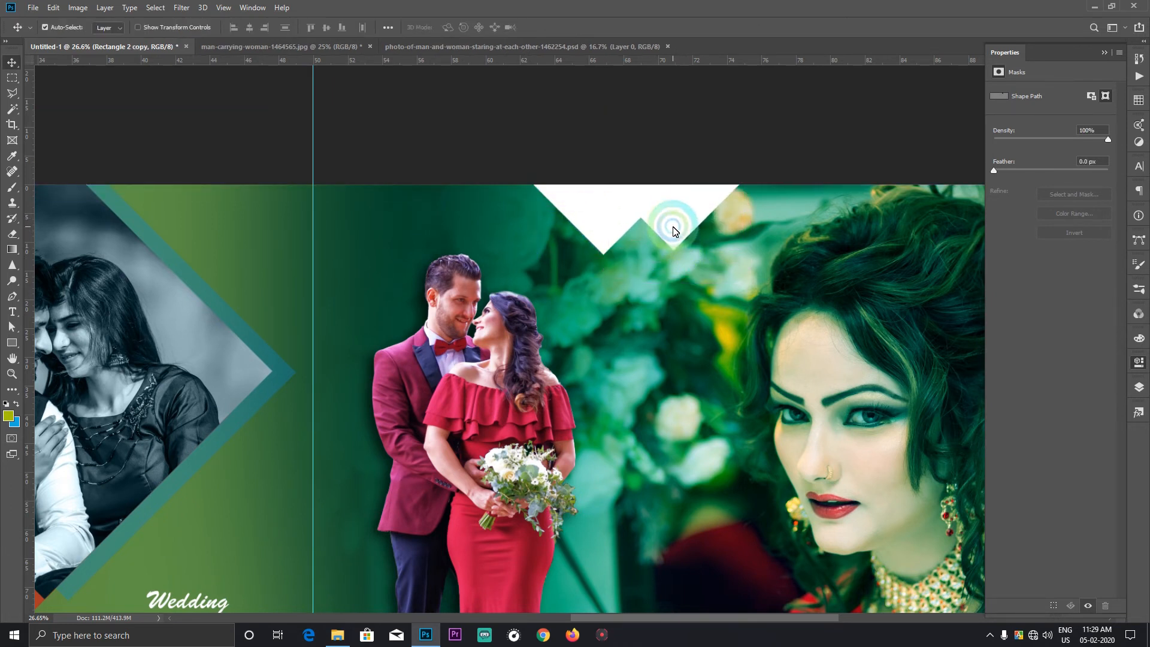
click(1141, 389)
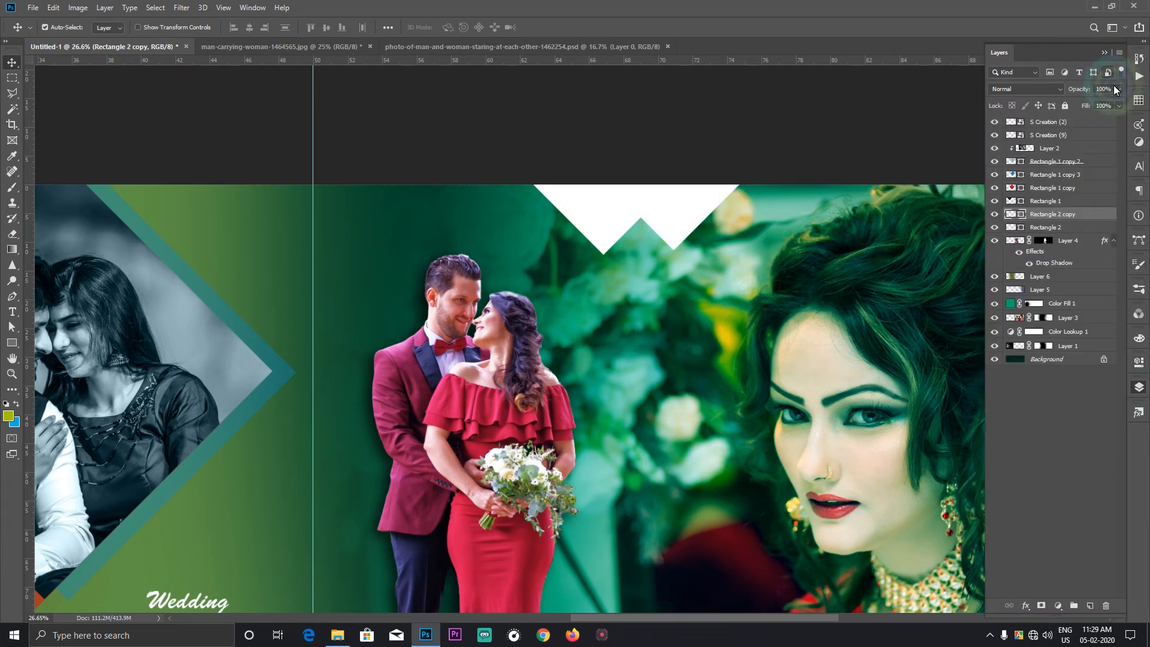
drag(1118, 88, 1092, 105)
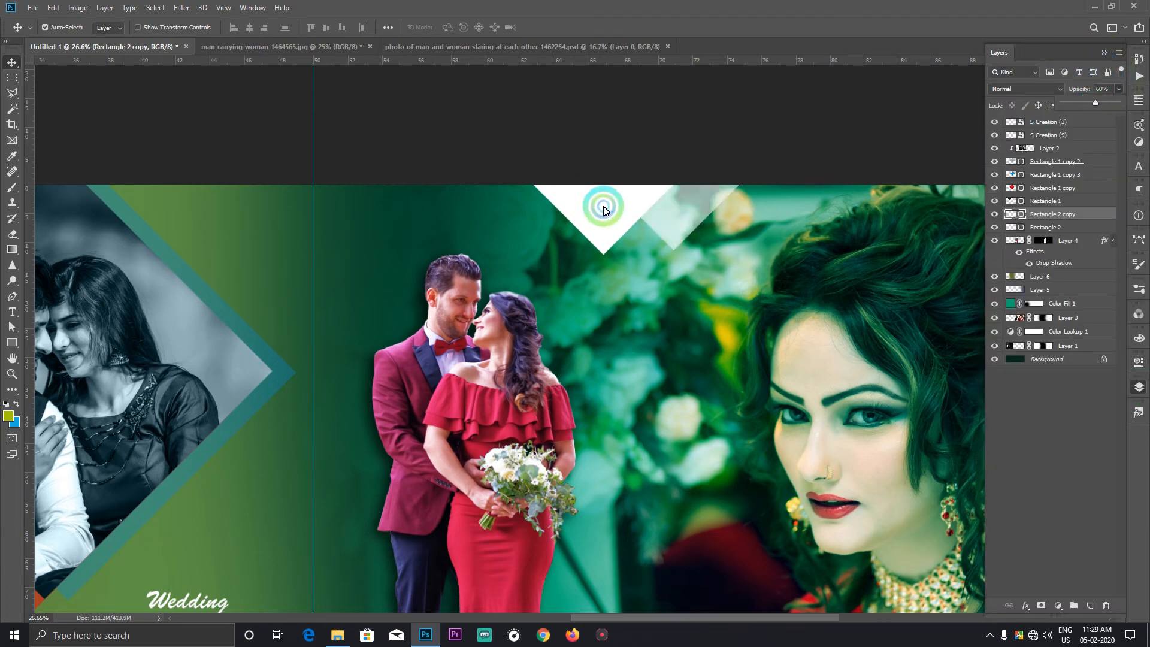
Step: Set the opacity of the original white diamond, Rectangle 2, to 51%
click(603, 205)
click(1119, 88)
drag(1089, 106, 1091, 103)
click(621, 206)
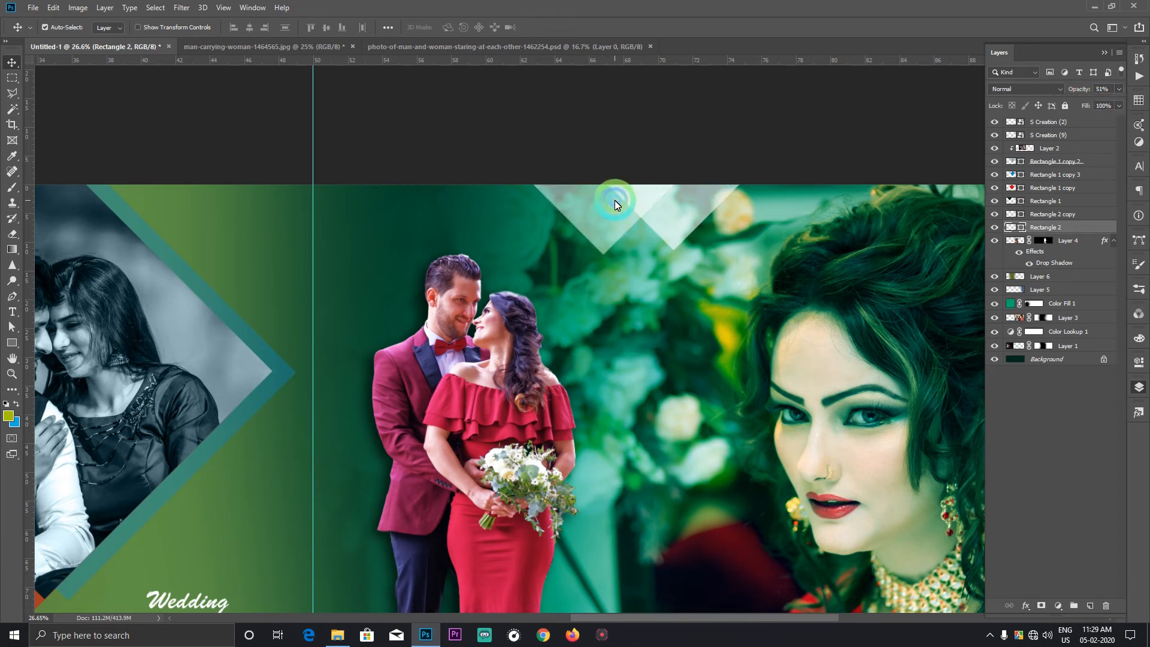
Step: Duplicate the translucent diamonds three more times into an overlapping row of five along the page's upper edge
drag(598, 206, 506, 170)
click(689, 204)
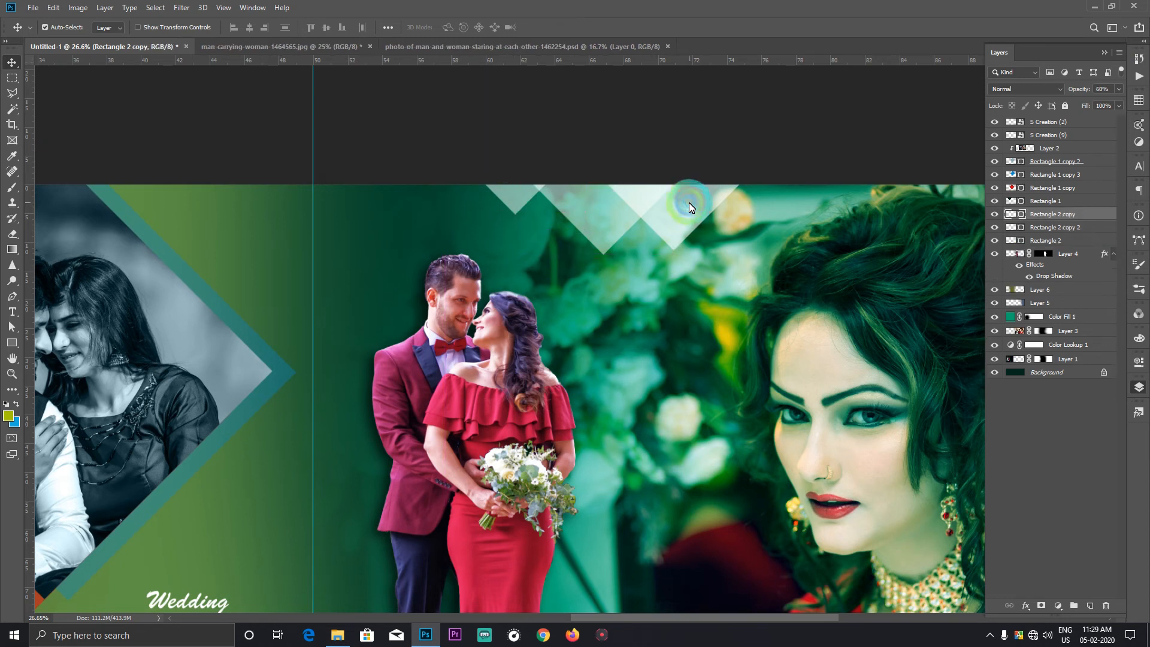
drag(690, 202, 590, 190)
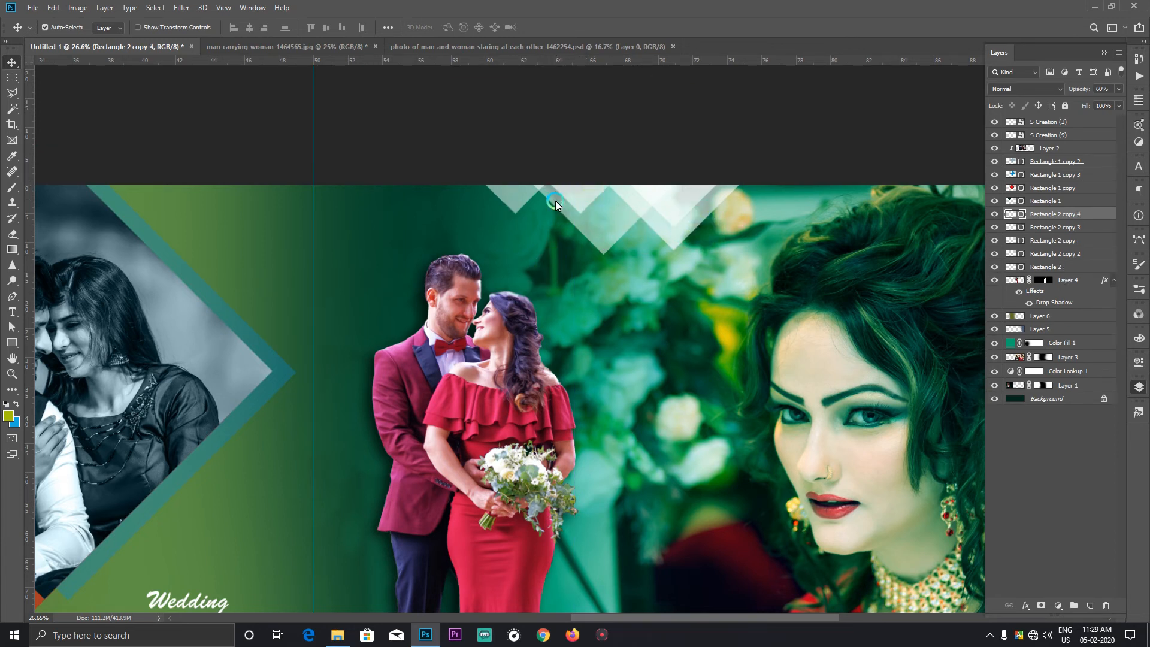
Step: Try merging the five Rectangle 2 diamond layers, undo the merge, and convert them into one smart object instead
shift+click(1054, 239)
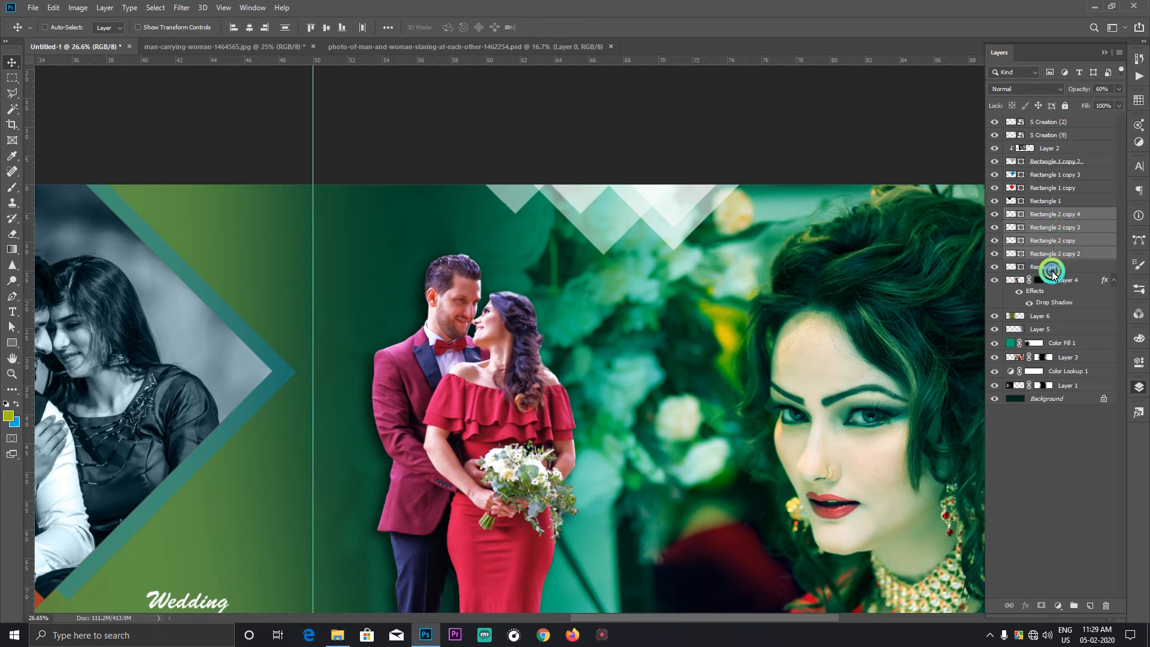
shift+click(1053, 273)
key(ctrl+e)
click(764, 205)
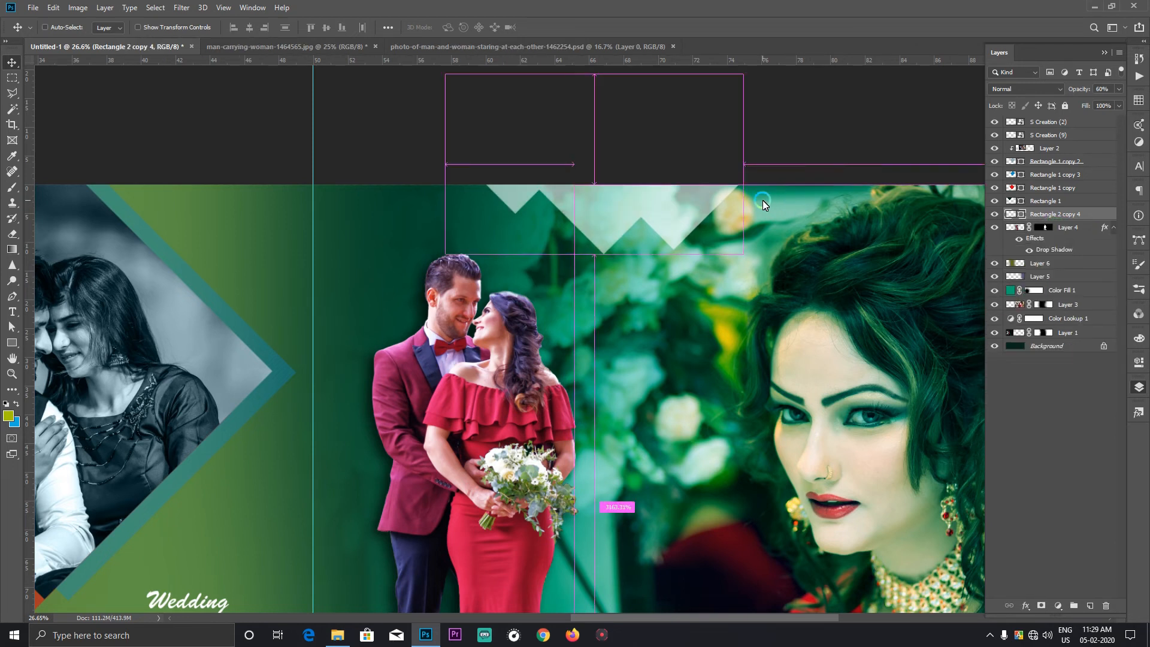
key(ctrl+z)
right_click(1038, 239)
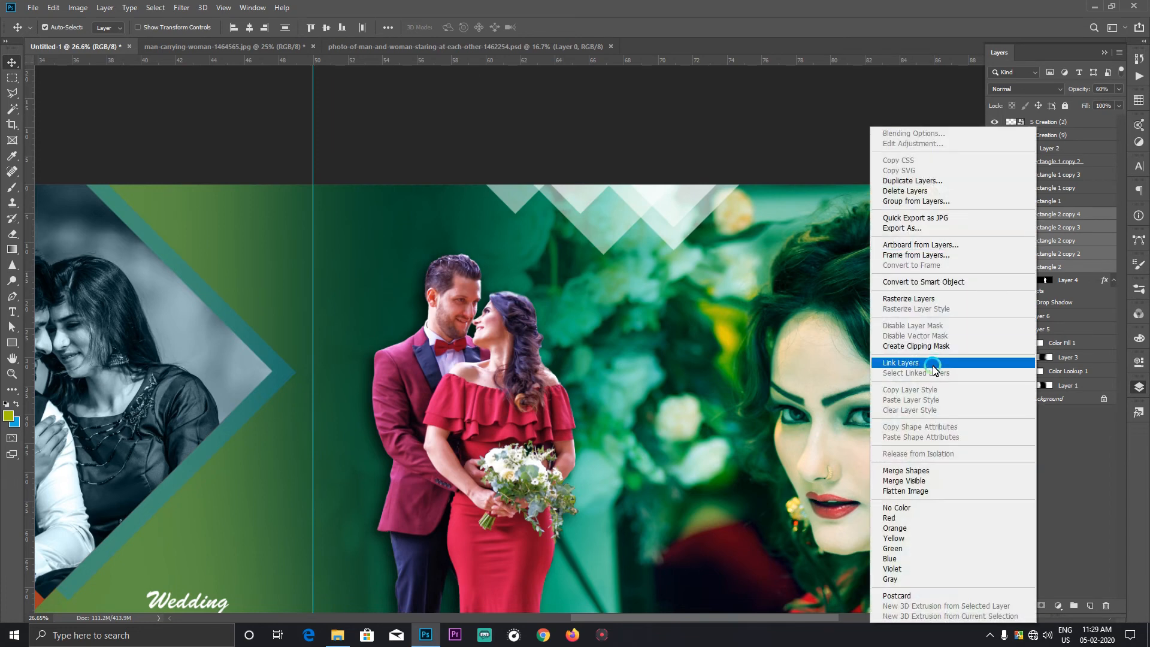
click(905, 281)
Step: Move the diamond-row smart object directly above the cut-out couple's heads and lower its opacity
drag(622, 195, 470, 204)
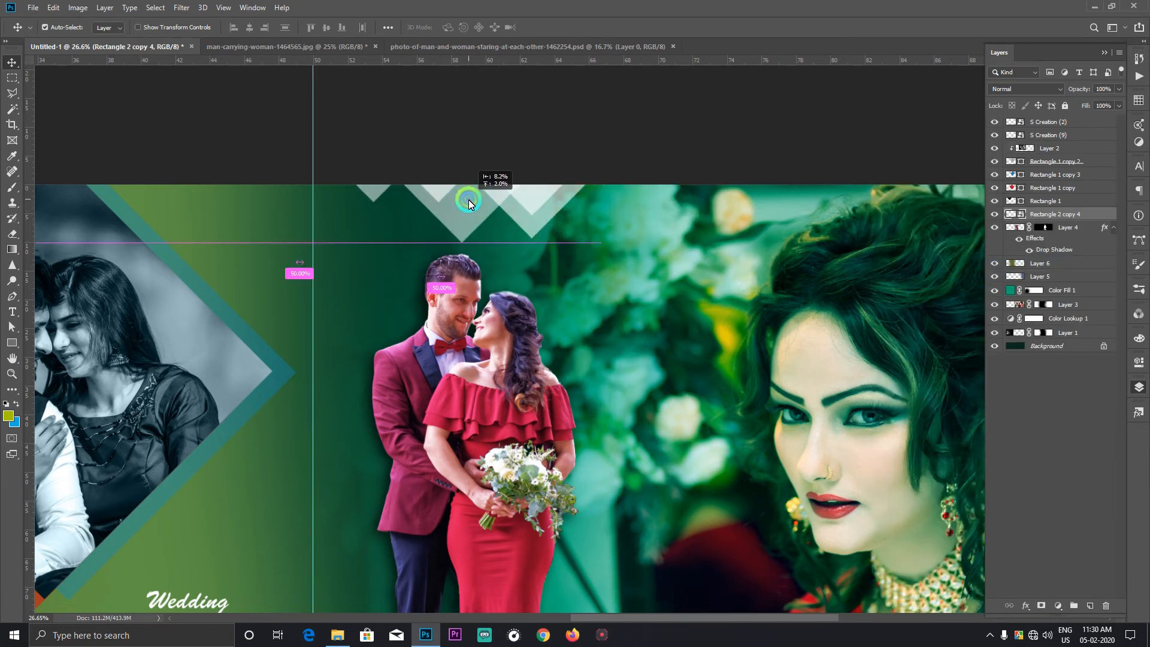
click(1119, 90)
drag(1105, 100, 1100, 102)
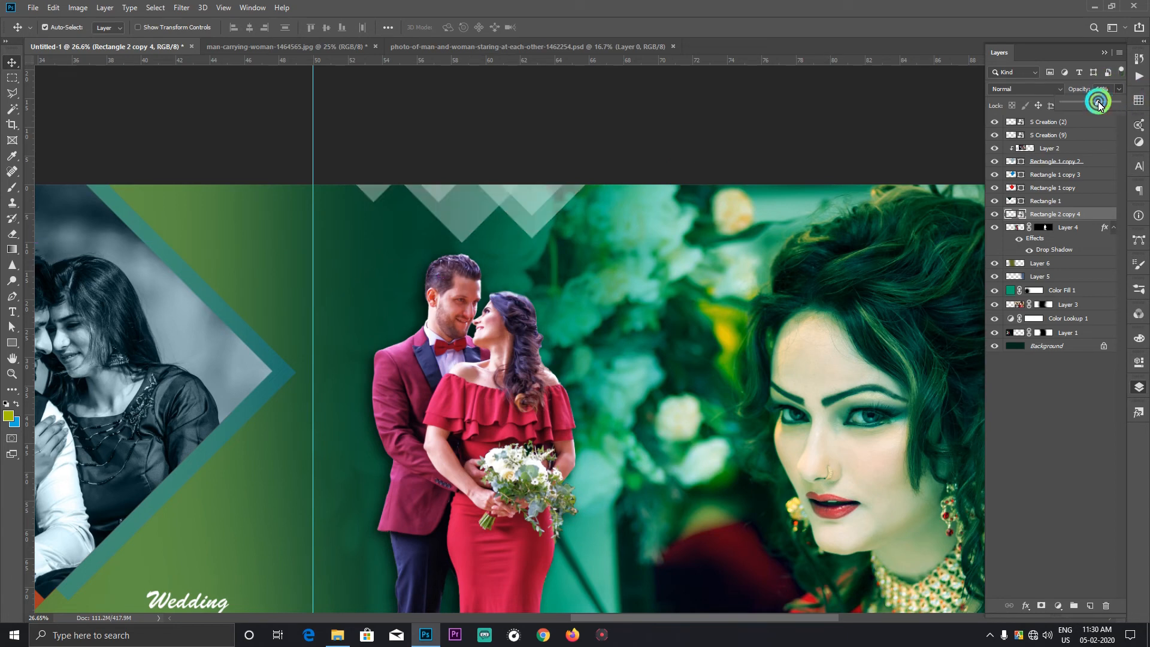
click(699, 164)
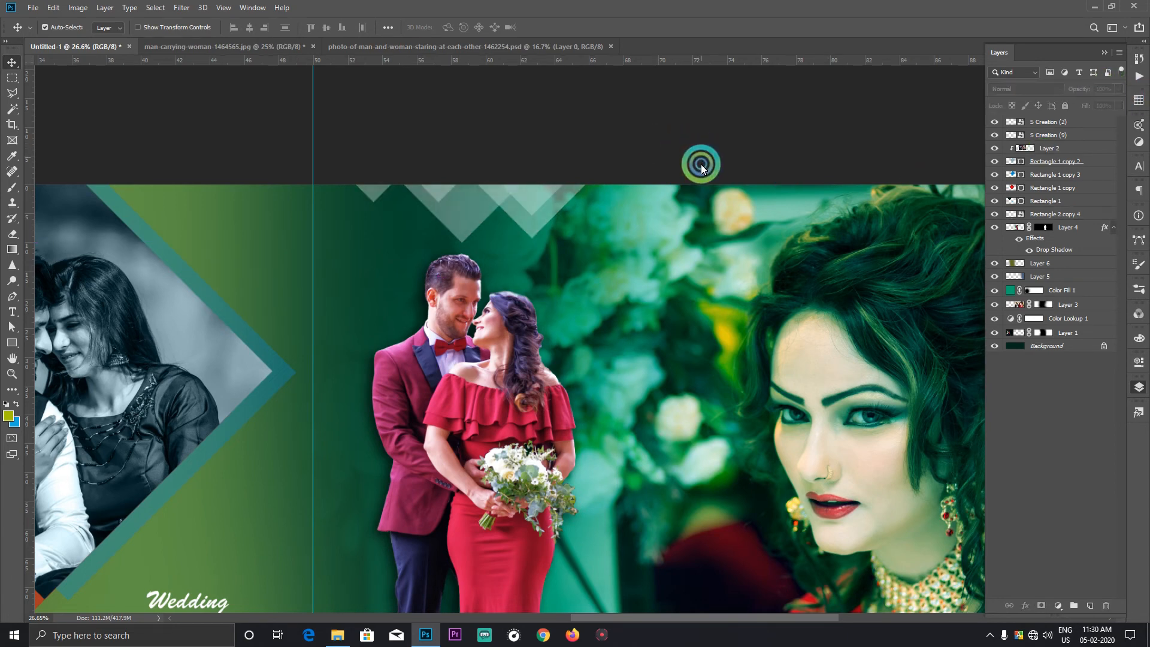
Step: Select the Color Fill 1 layer, switch to File Explorer and open the inner Complete Lights Pack for Photo Editing folder
scroll(689, 192, down, 3)
scroll(689, 195, down, 3)
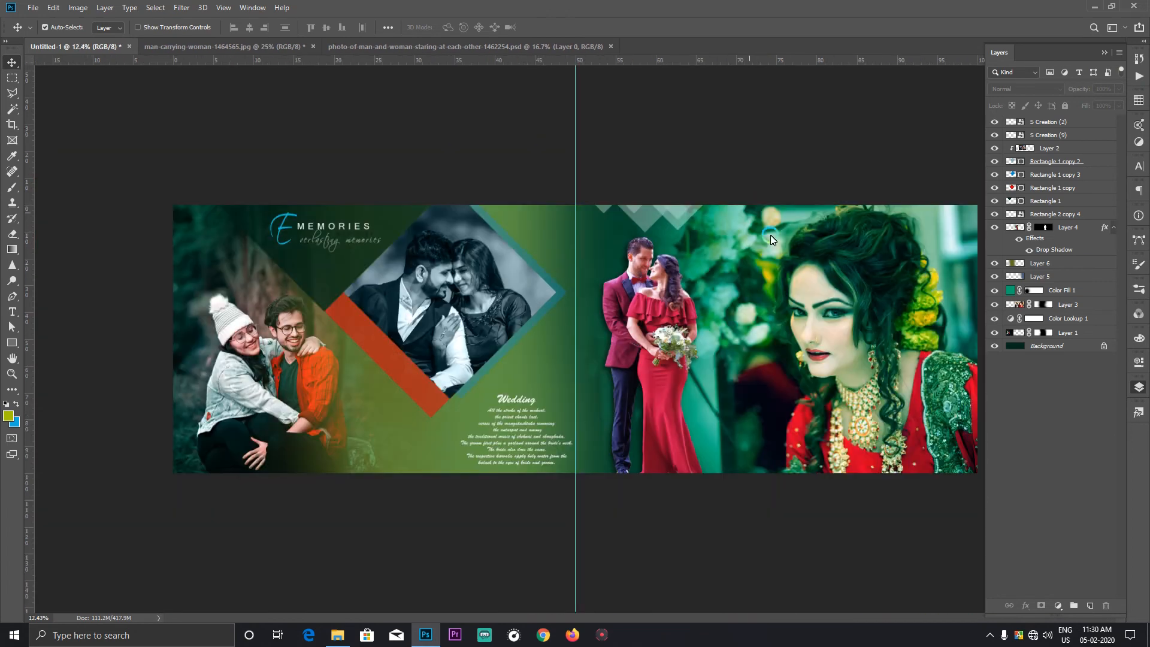
right_click(768, 275)
click(769, 274)
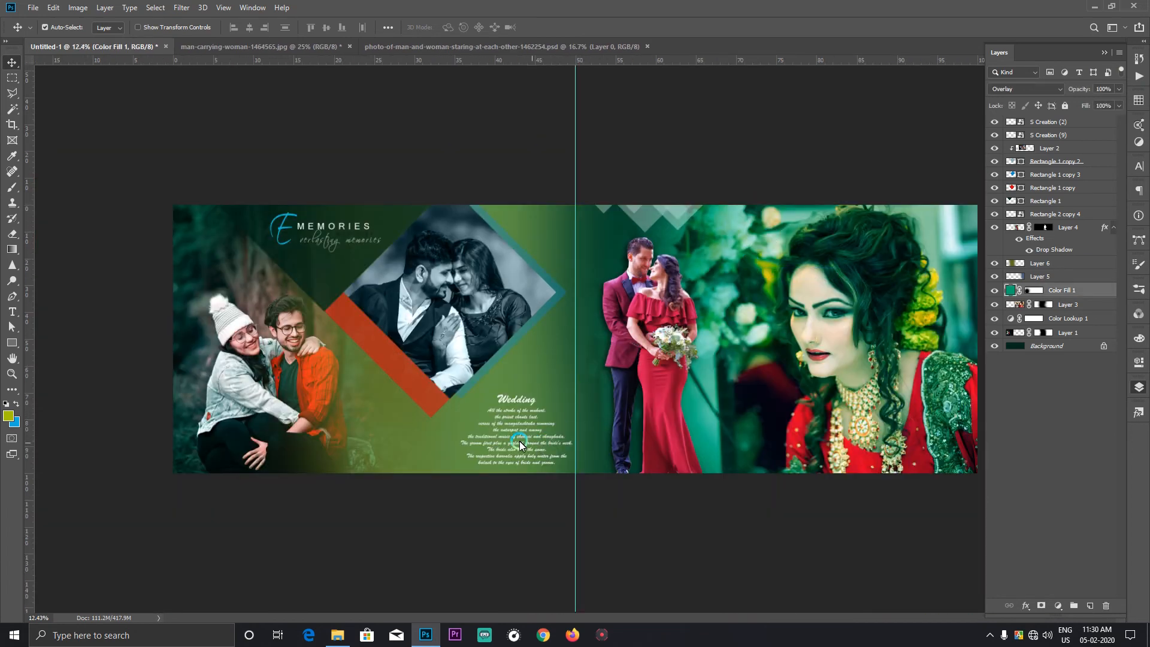
click(337, 636)
click(206, 38)
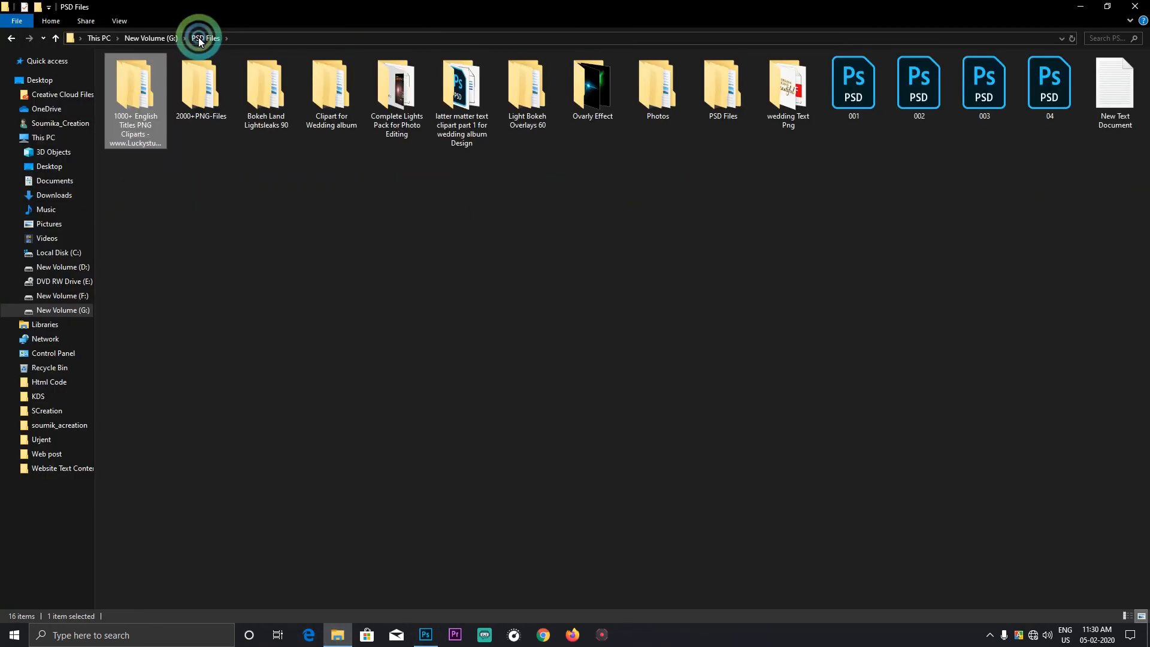
click(398, 78)
double_click(396, 74)
double_click(134, 79)
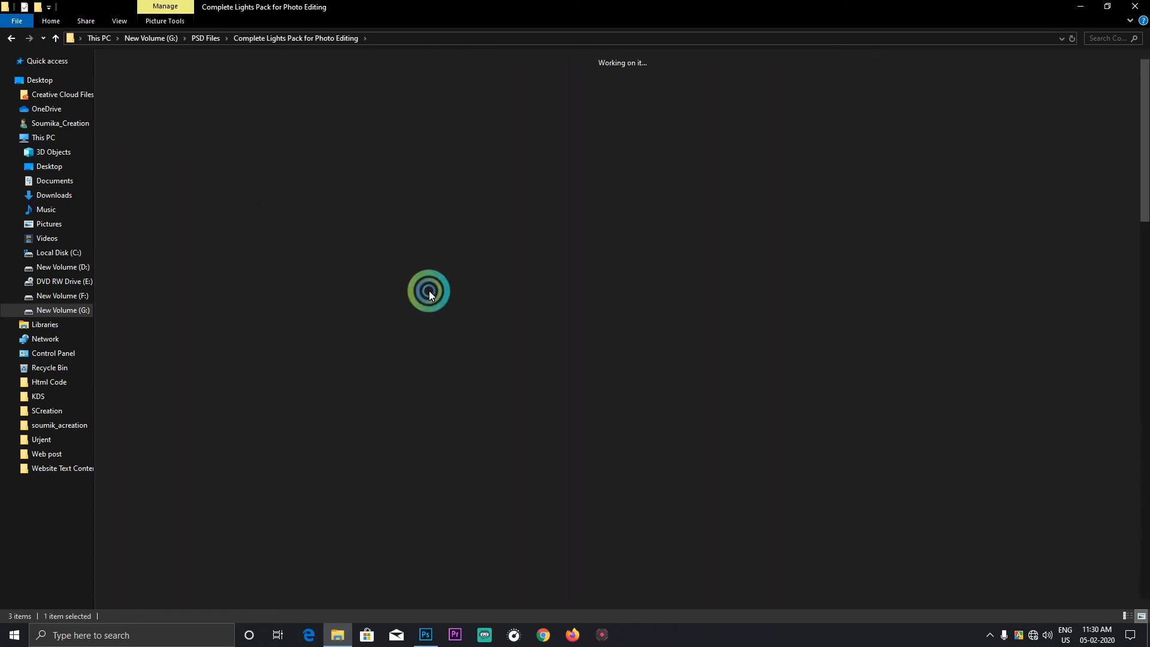
Step: Find the LITTLEDR3AMS (12) light image and place it in the album document in Photoshop
scroll(430, 287, down, 10)
scroll(430, 287, up, 2)
scroll(430, 288, down, 5)
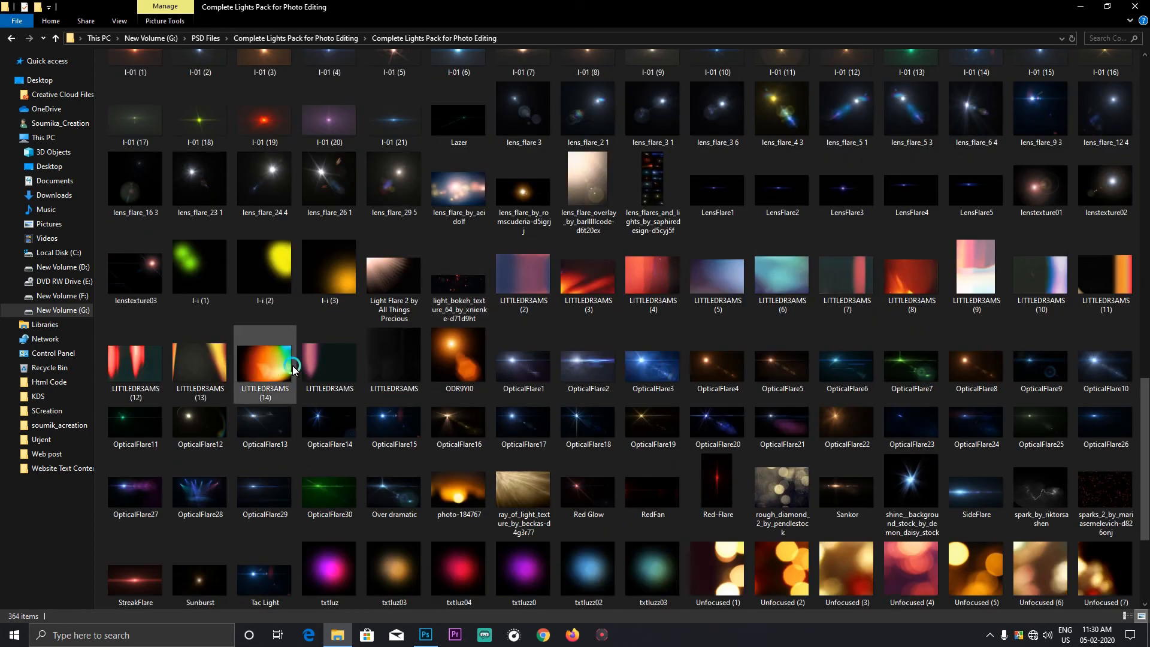
drag(120, 367, 773, 343)
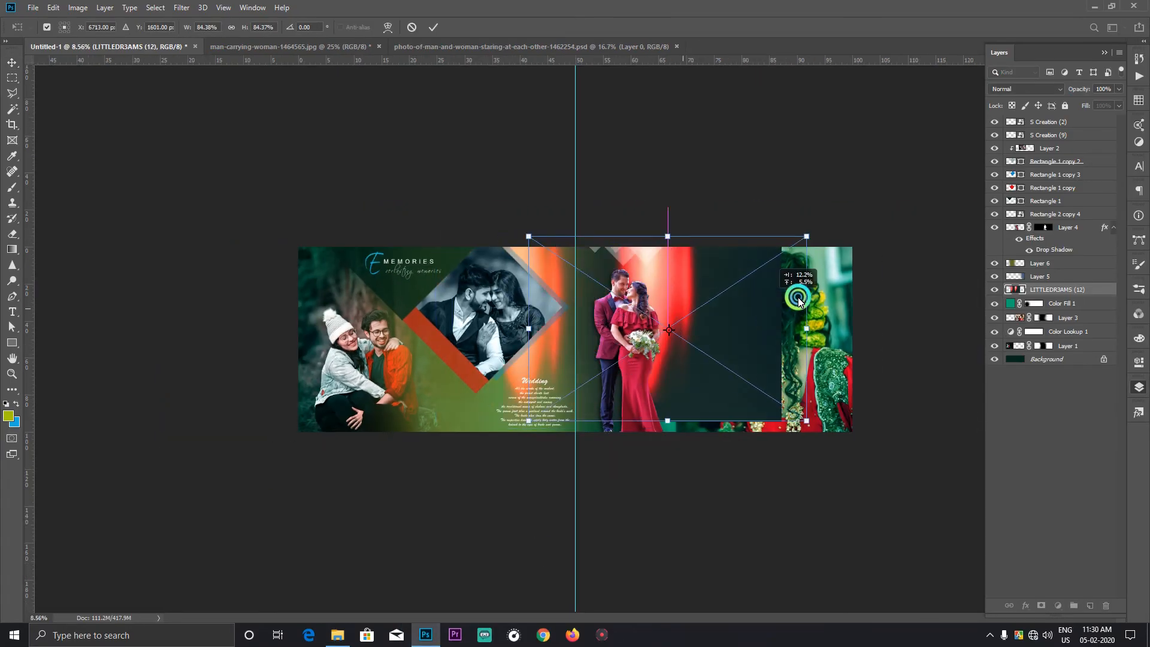
Step: Stretch the LITTLEDR3AMS (12) image to about 130% width and 102% height, covering the page from the centre guide outward
drag(799, 300, 821, 306)
drag(714, 425, 711, 433)
drag(859, 336, 973, 341)
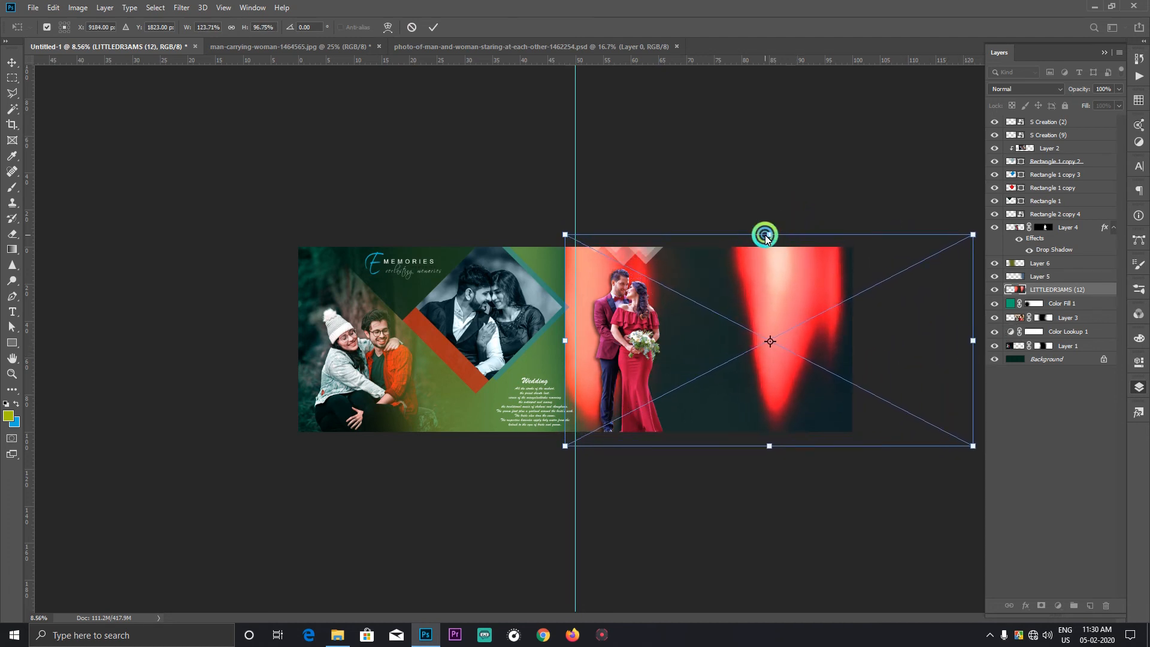
drag(766, 236, 767, 224)
drag(771, 283, 790, 305)
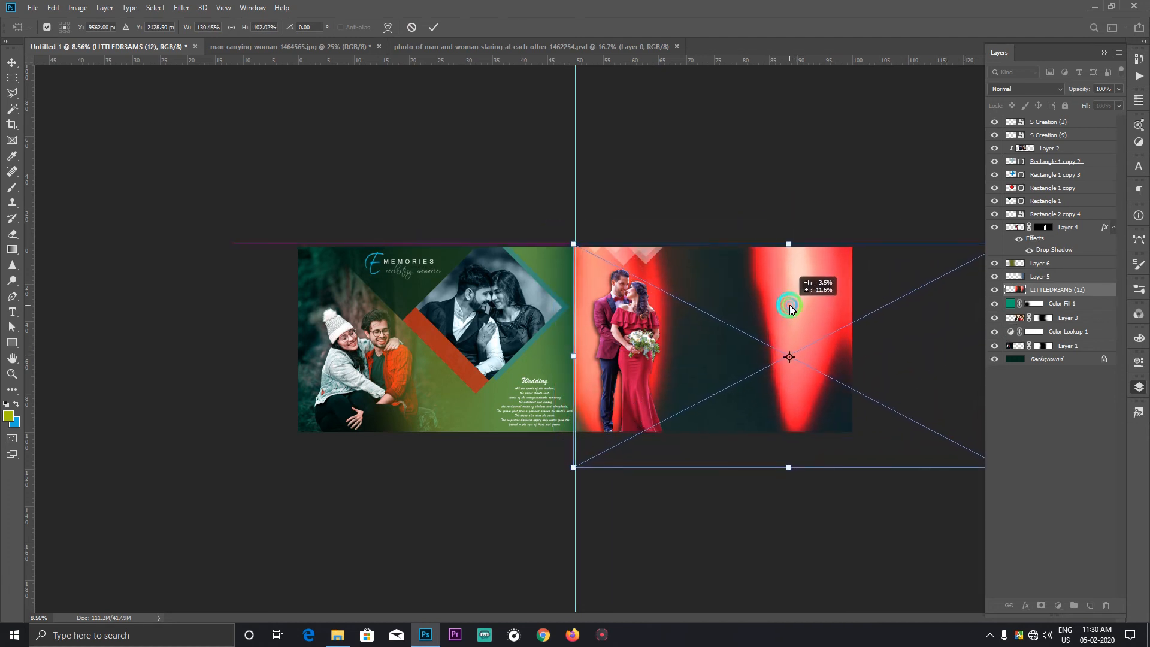
double_click(784, 281)
Step: Set the blend mode of the LITTLEDR3AMS (12) layer to Screen
right_click(731, 313)
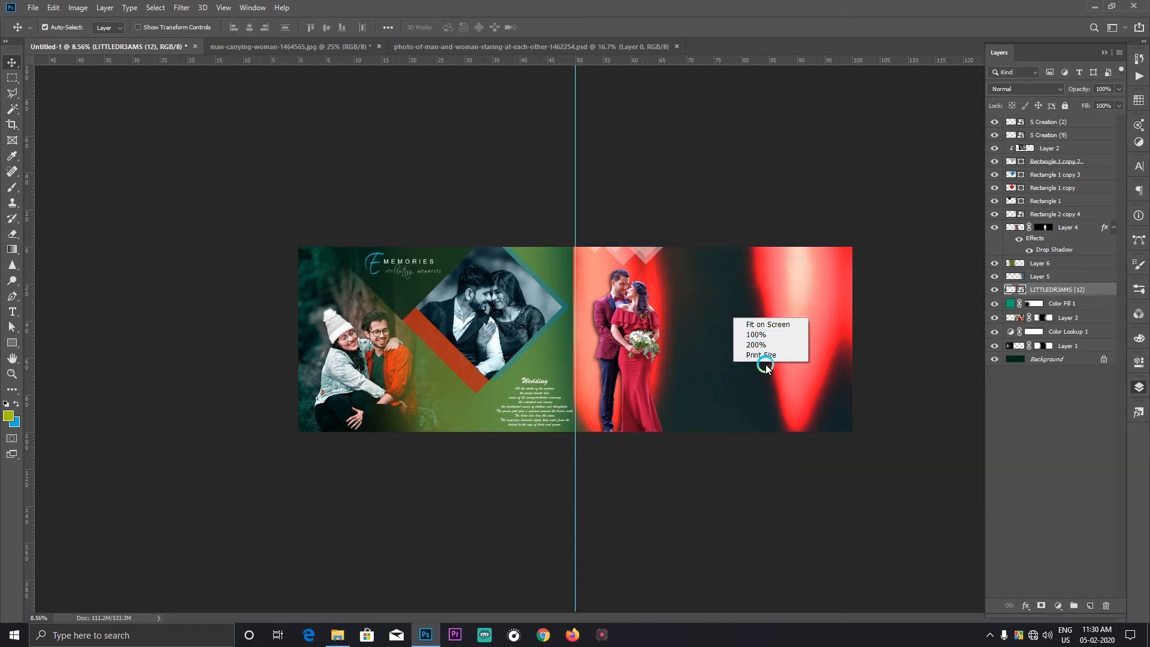
click(764, 355)
drag(771, 337, 454, 343)
scroll(626, 293, down, 6)
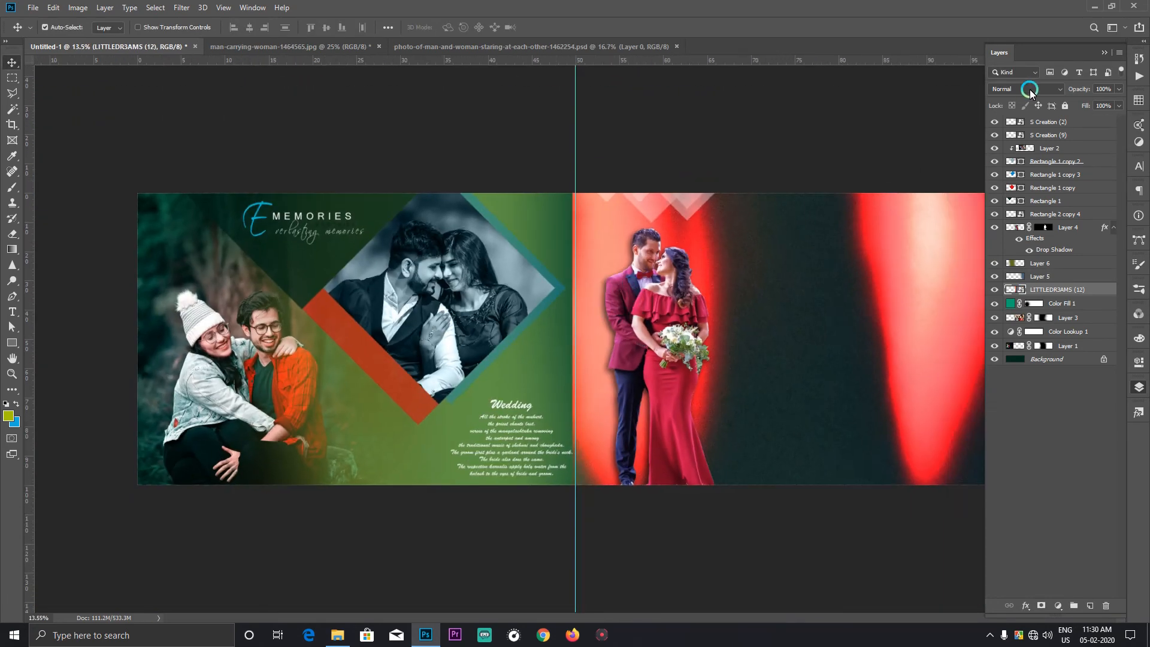
click(1031, 89)
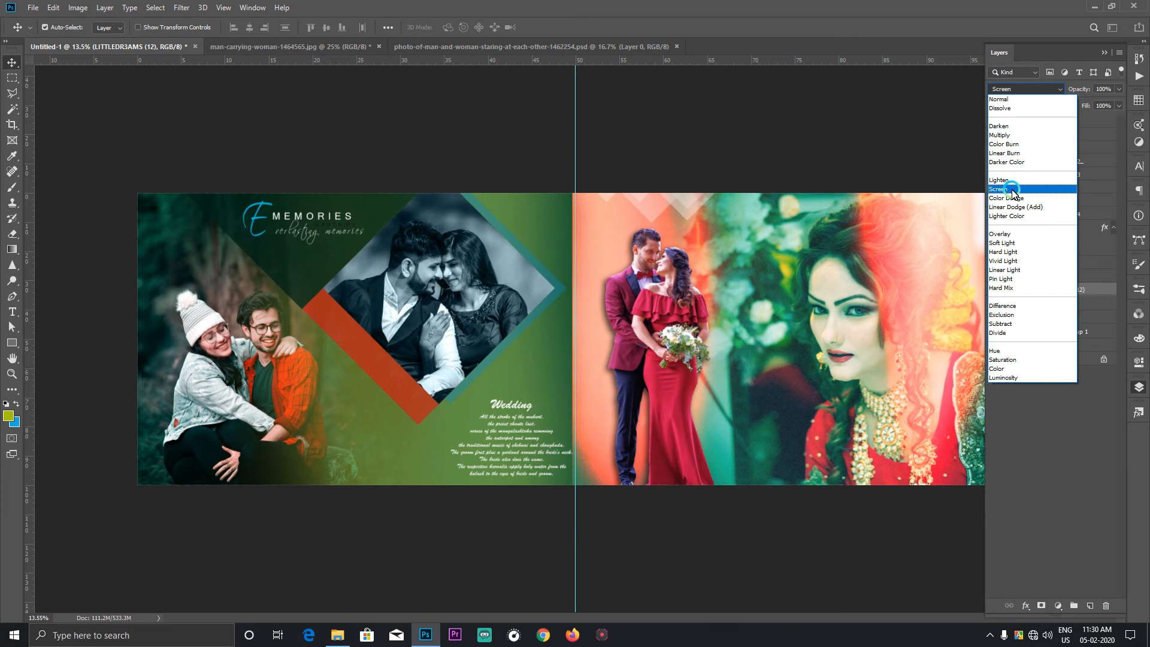
click(1012, 191)
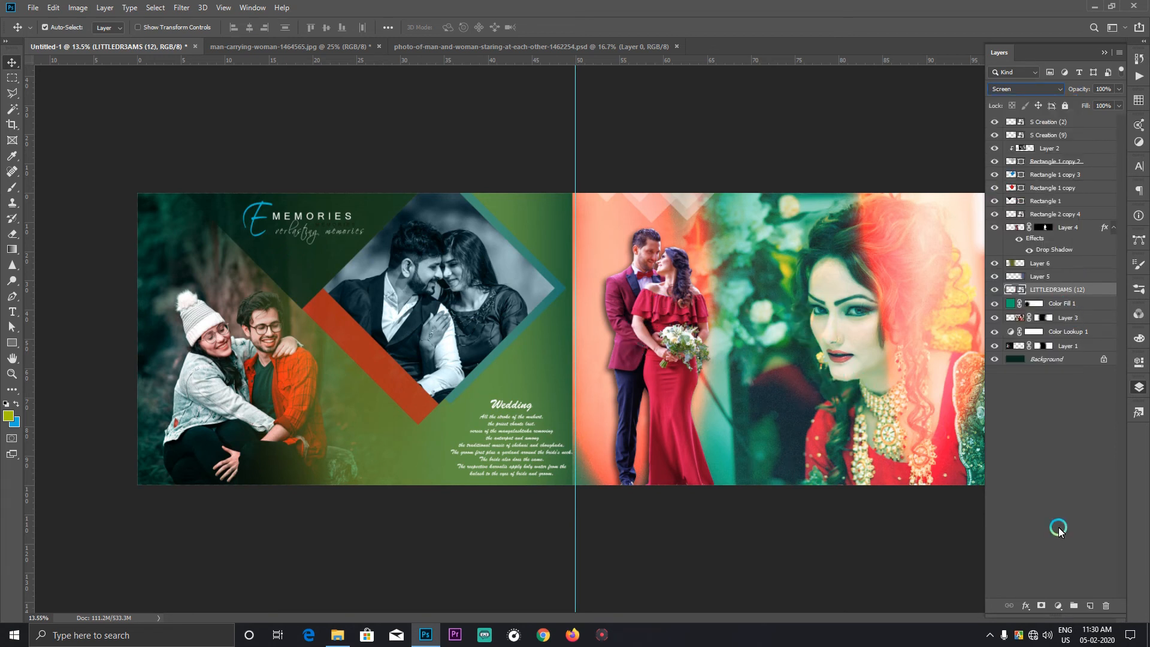
click(1043, 608)
key(b)
key(d)
key(x)
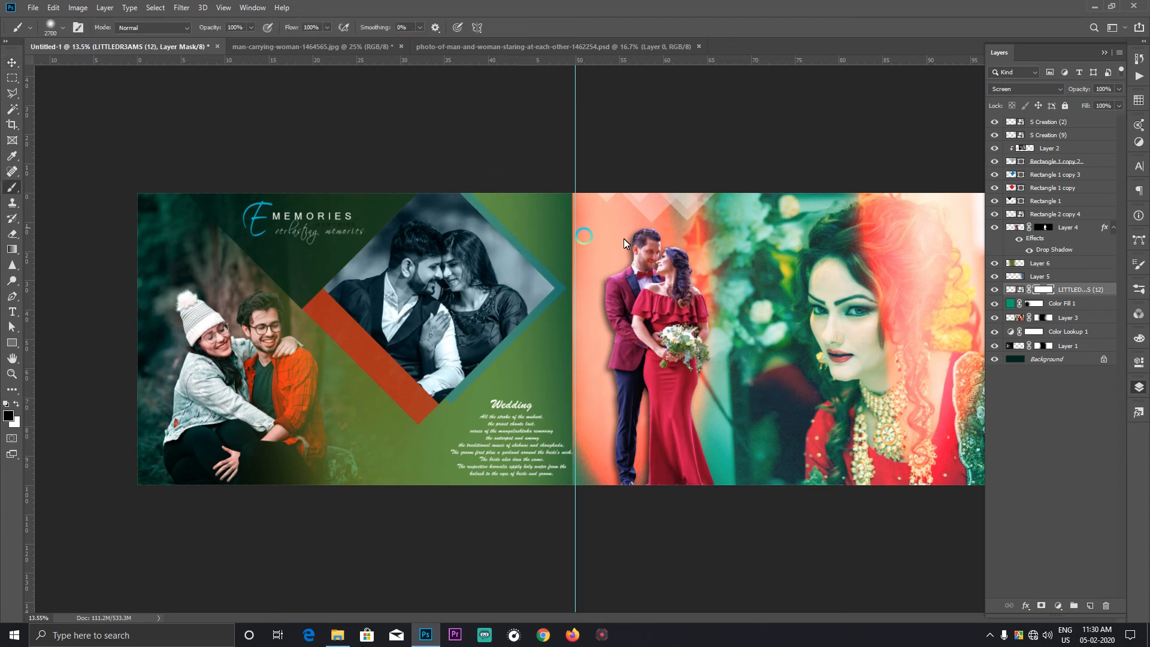
key(ctrl+z)
Step: Apply a Gaussian Blur to the LITTLEDR3AMS (12) light layer
click(181, 8)
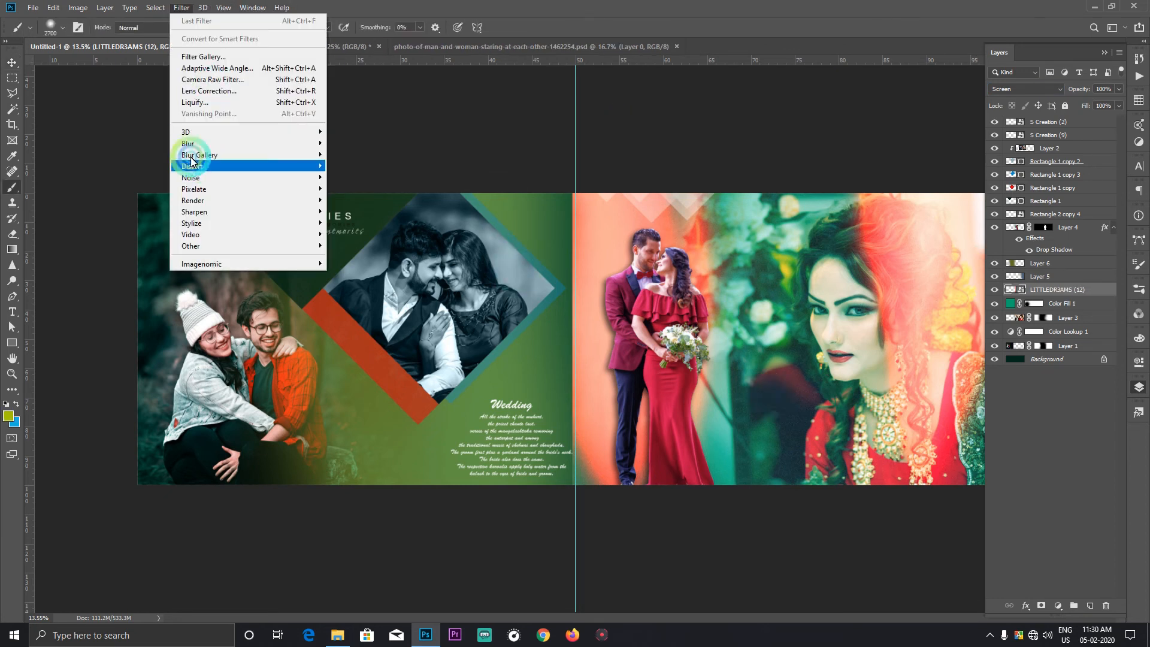
mouse_move(197, 143)
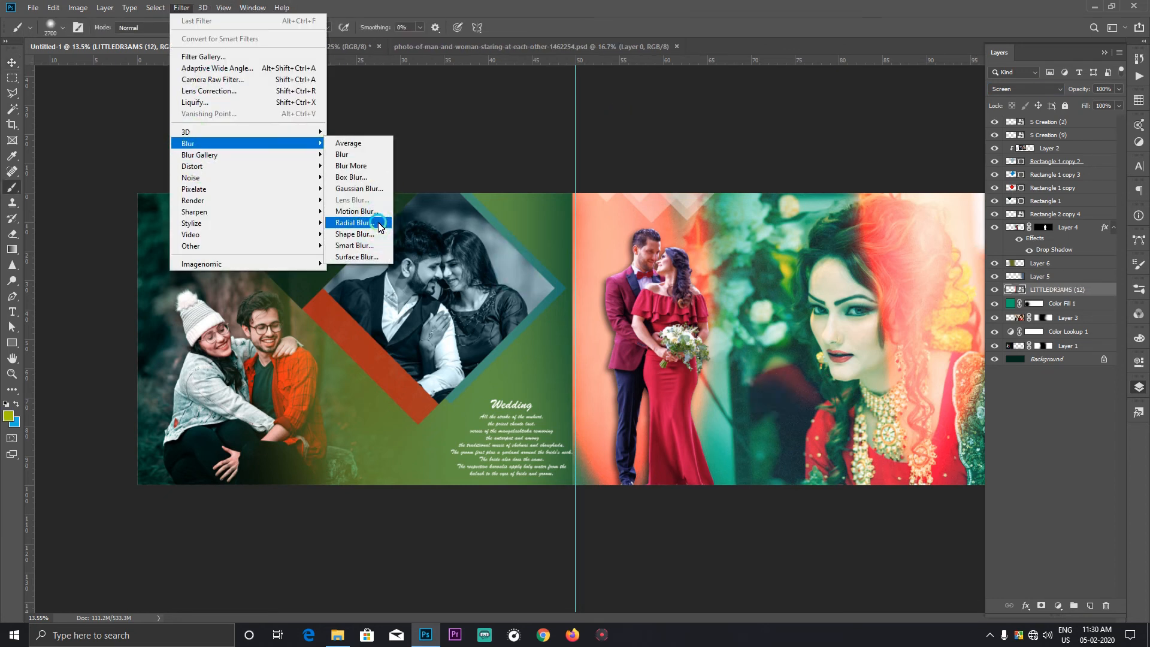
click(360, 189)
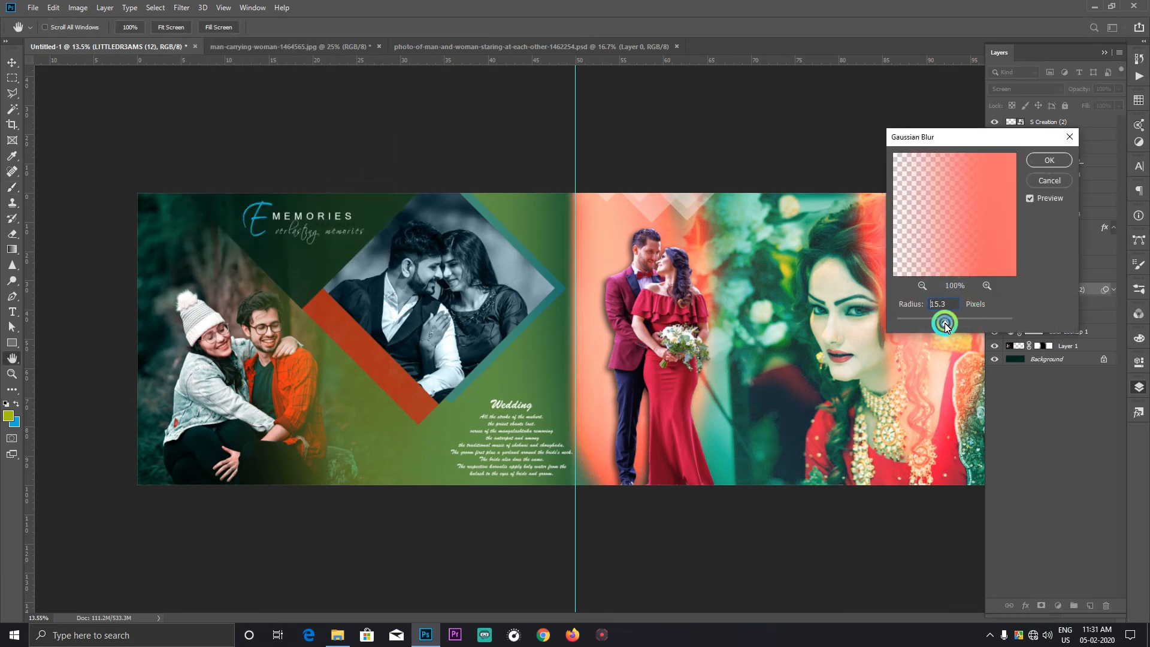
mouse_move(936, 324)
mouse_down()
mouse_move(916, 324)
mouse_move(943, 325)
mouse_up()
right_click(839, 328)
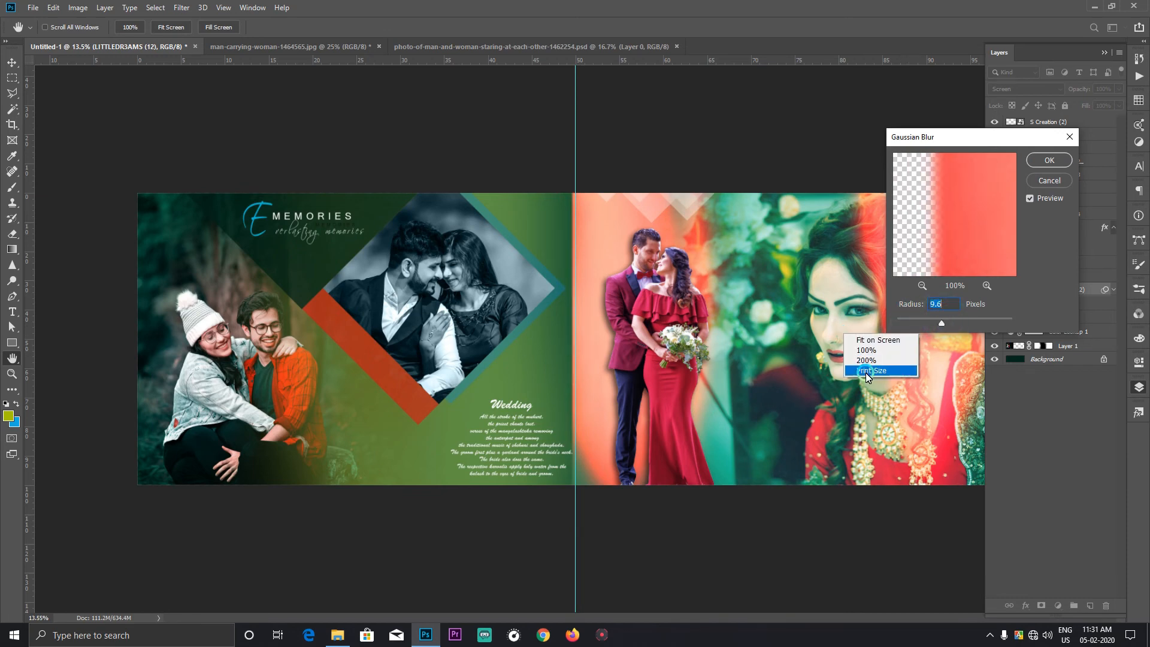
click(865, 372)
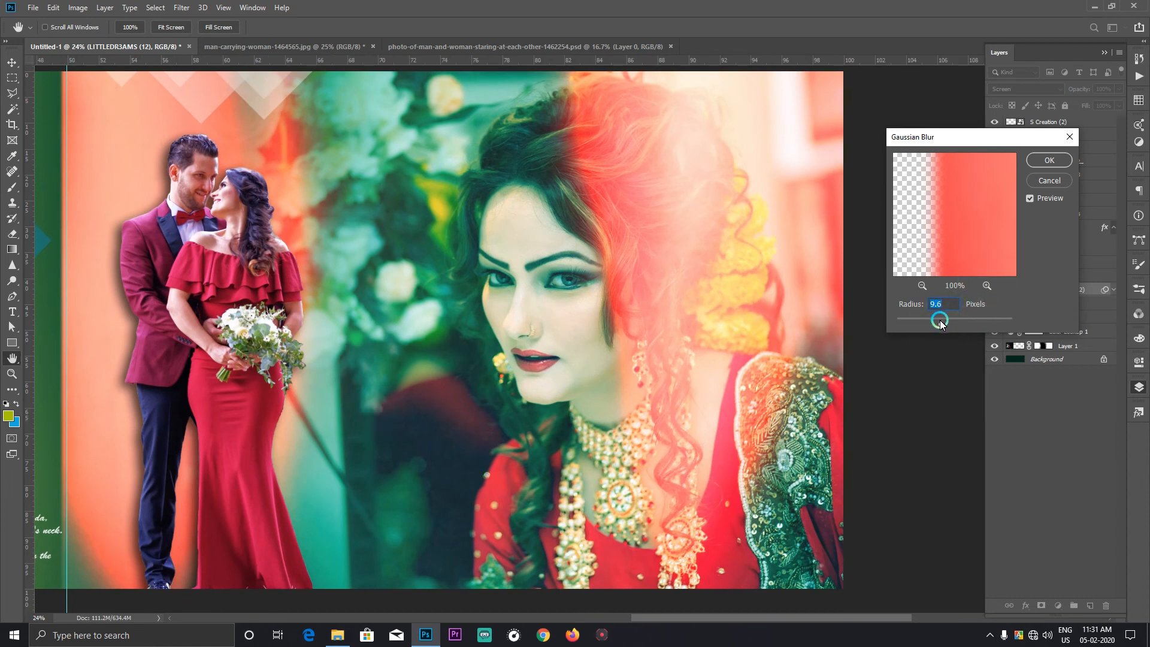
drag(941, 324, 965, 340)
click(1050, 160)
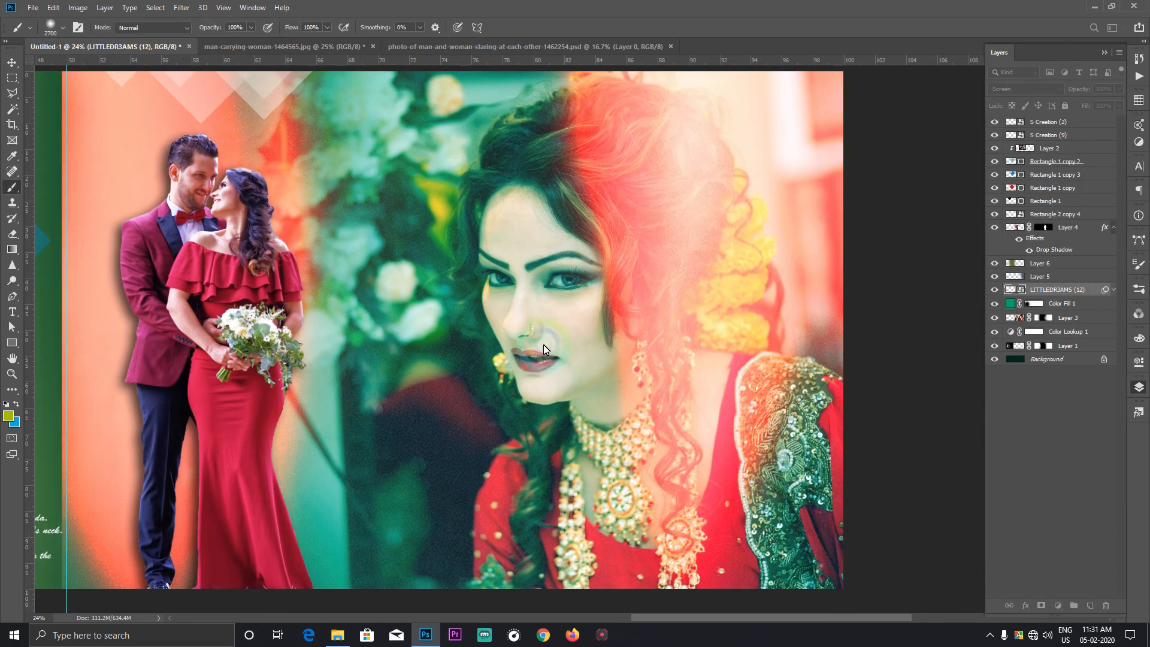
Step: Add a layer mask to LITTLEDR3AMS (12) and brush black from the left page toward the centre guide to fade its inner edge
right_click(495, 325)
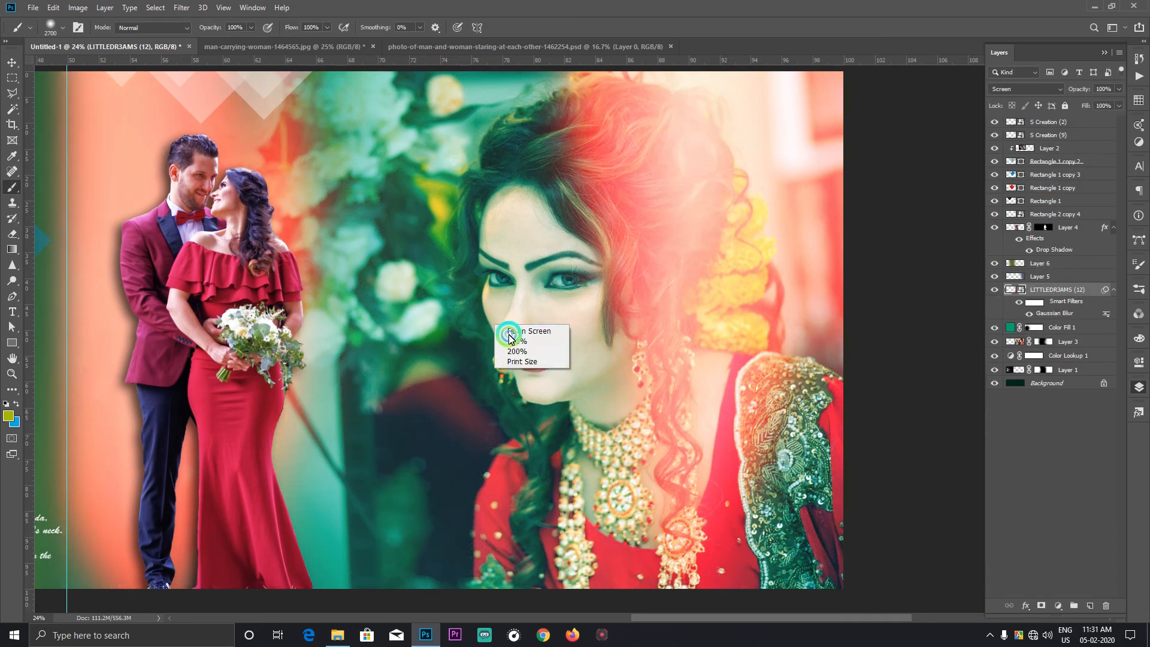
click(514, 331)
click(1042, 605)
key(d)
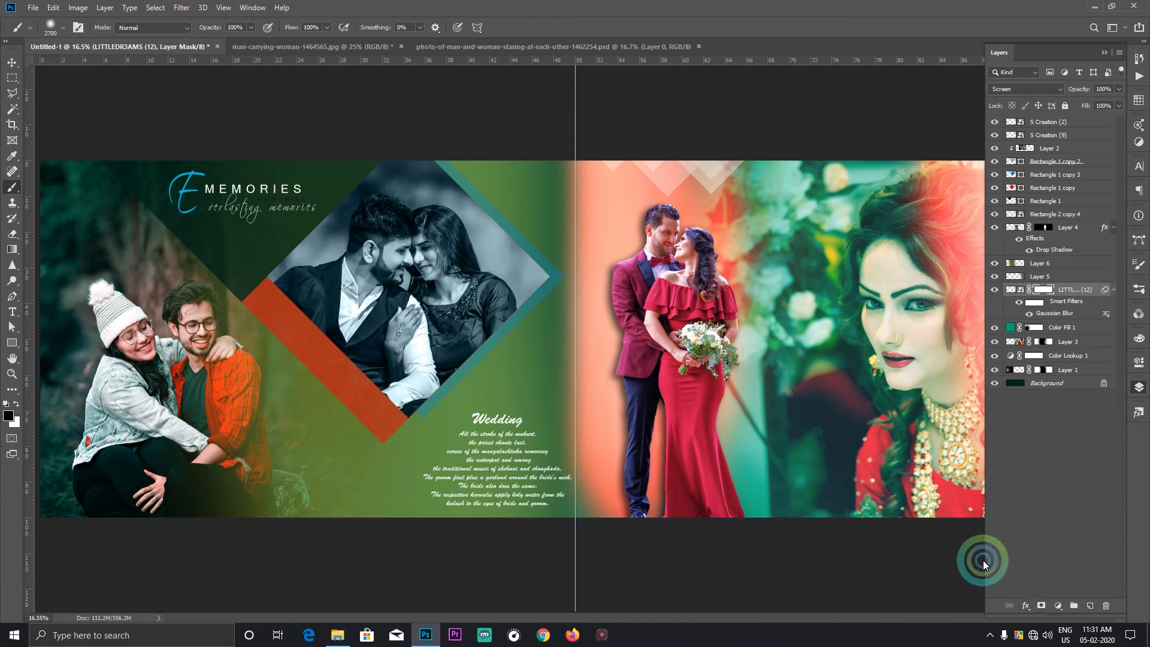
click(472, 199)
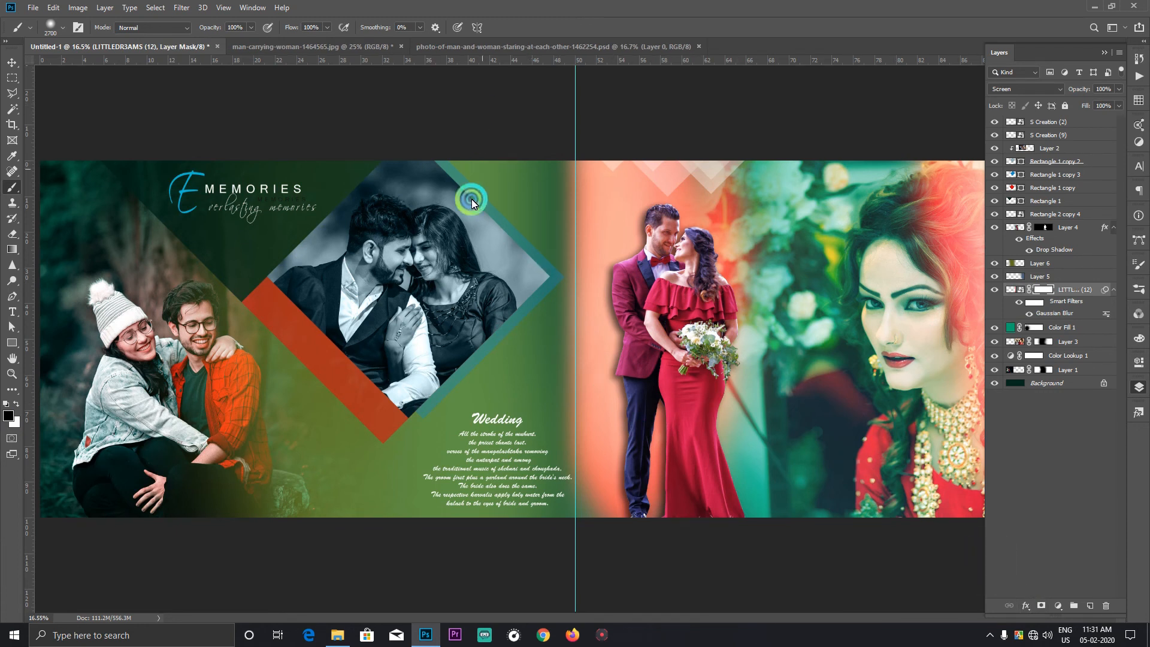
click(452, 244)
click(473, 364)
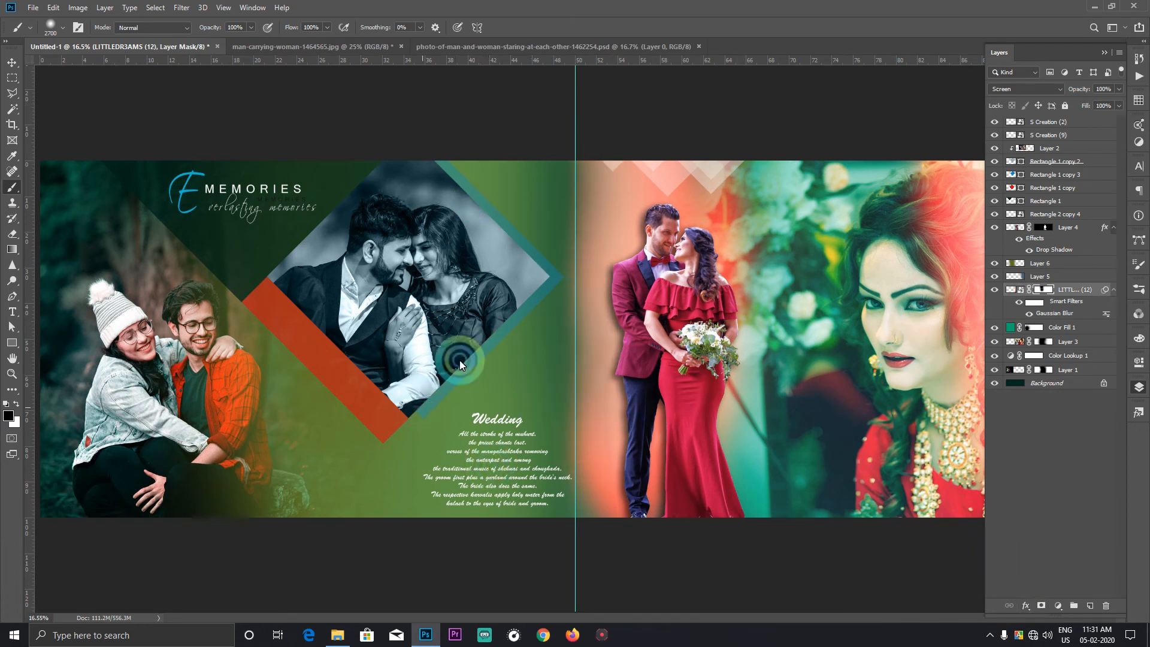
click(474, 294)
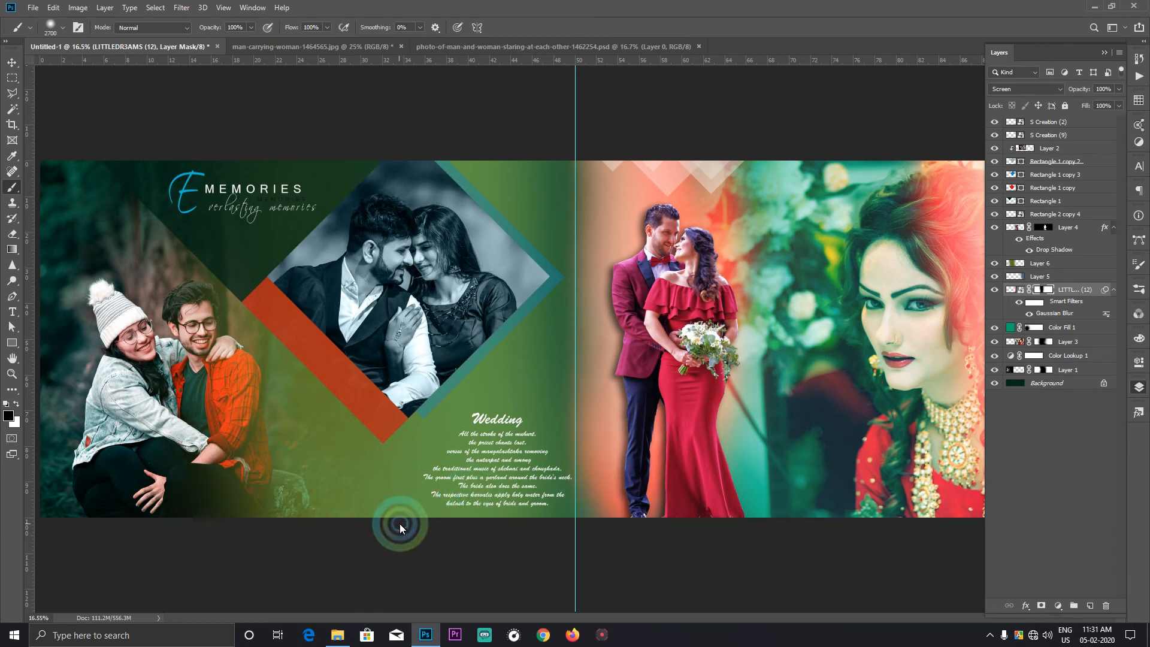
click(11, 66)
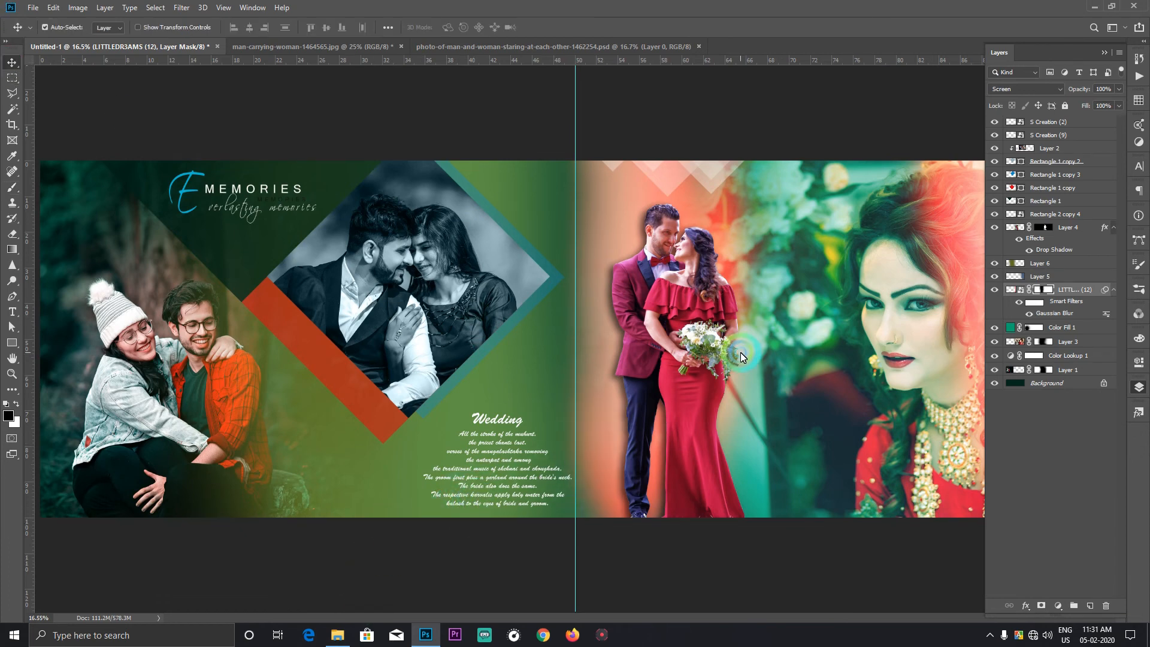
key(super)
key(Escape)
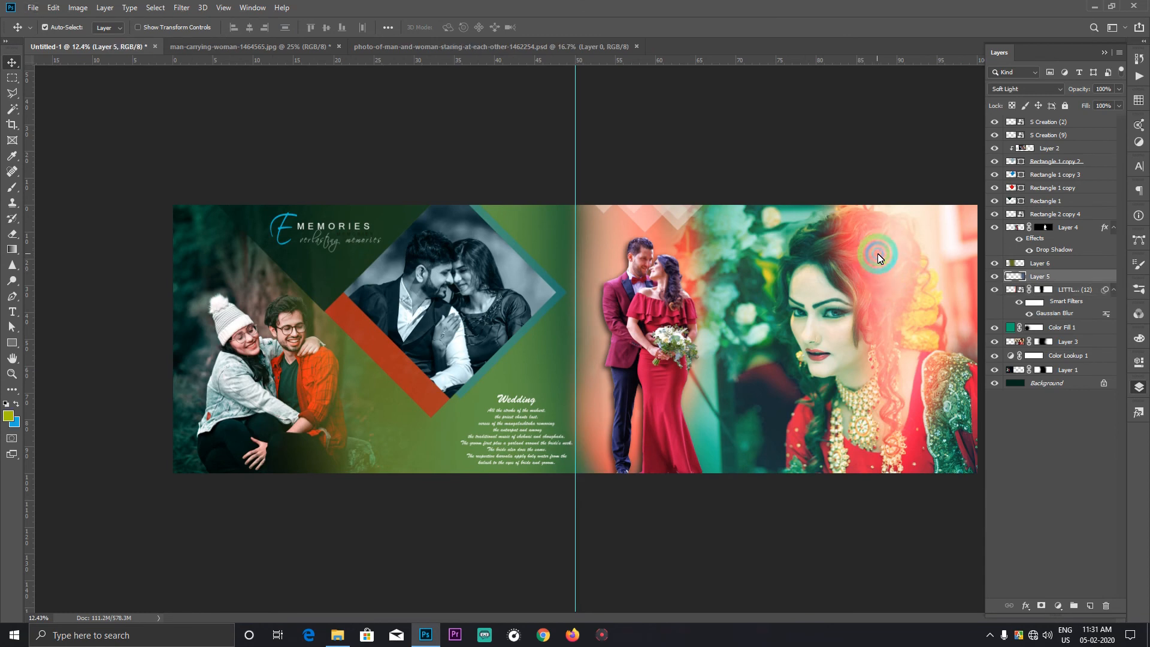
Step: Duplicate the LITTLEDR3AMS (12) layer and move the copy so that its light covers the left page
click(995, 290)
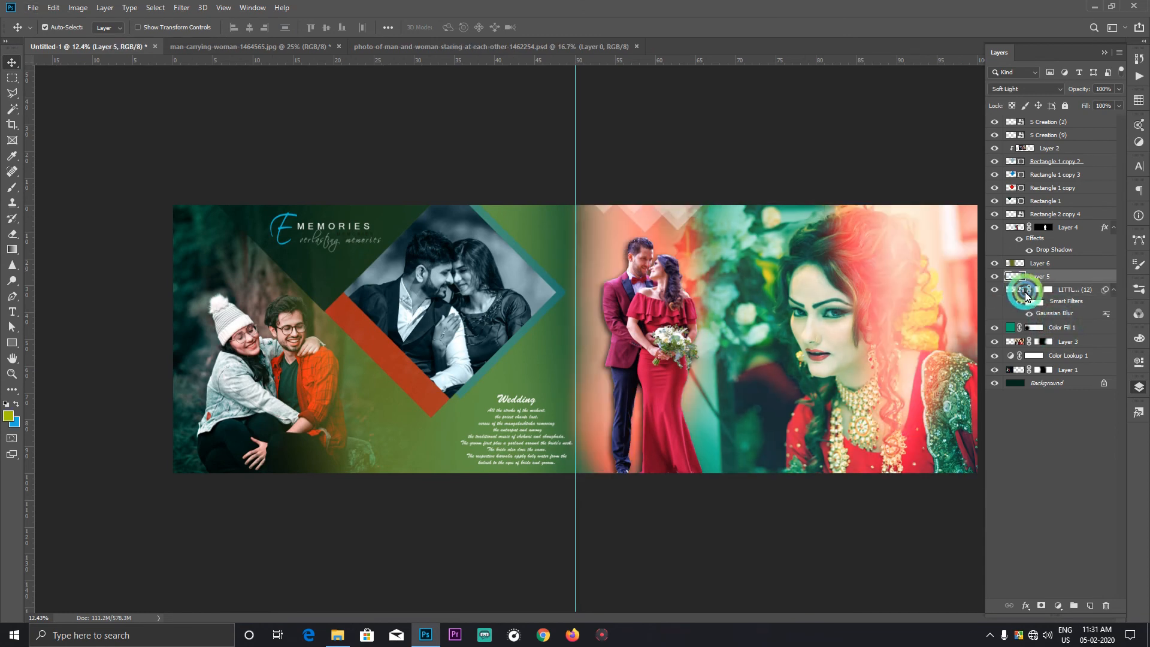
click(1065, 291)
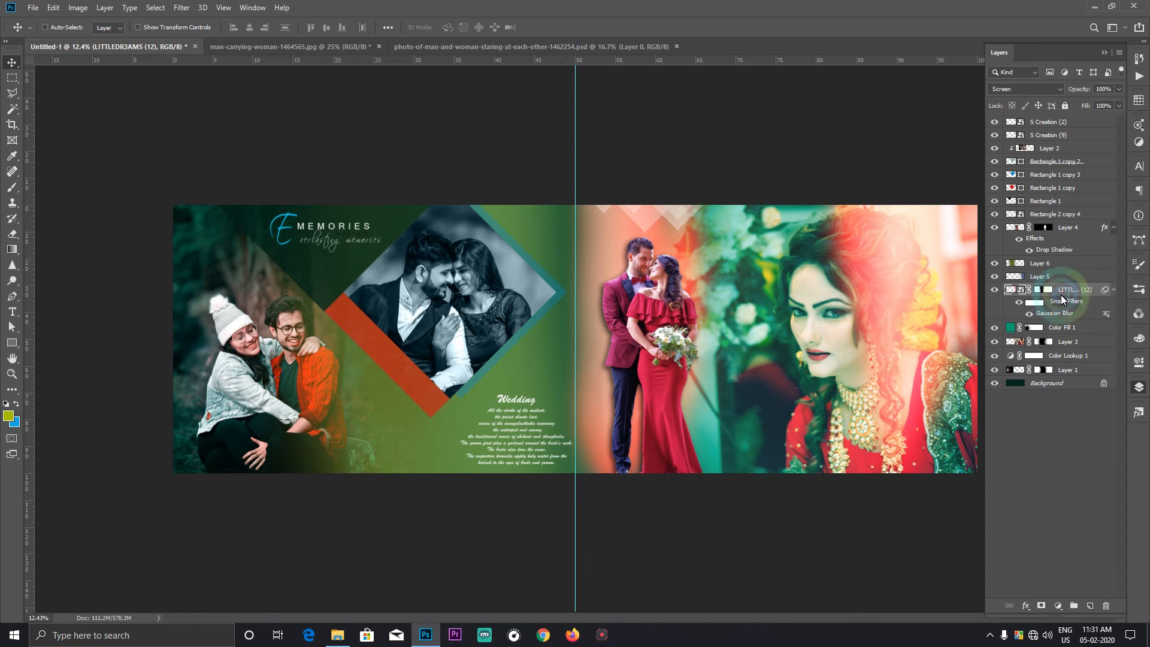
key(ctrl+j)
key(ctrl+t)
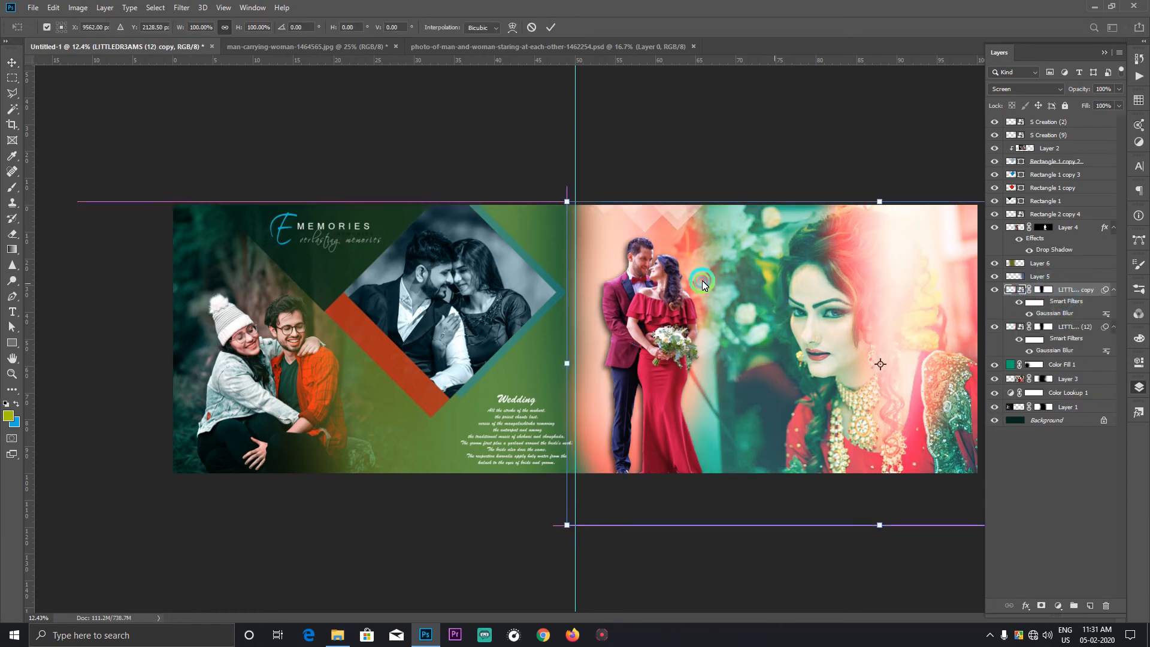
drag(773, 289, 369, 261)
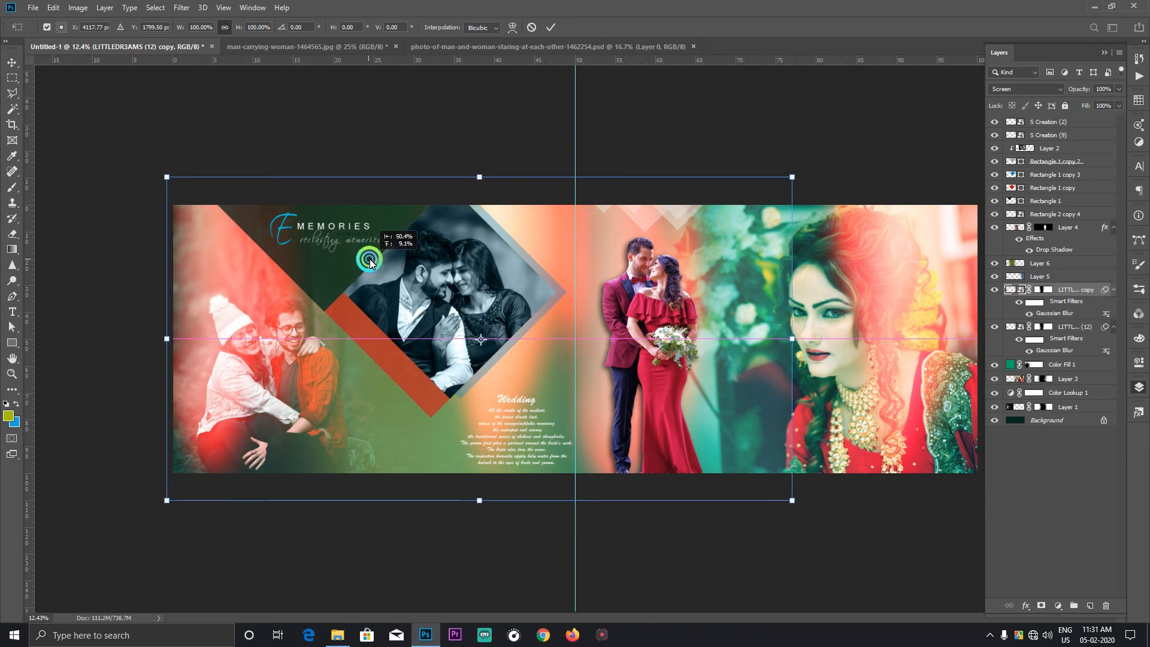
click(885, 542)
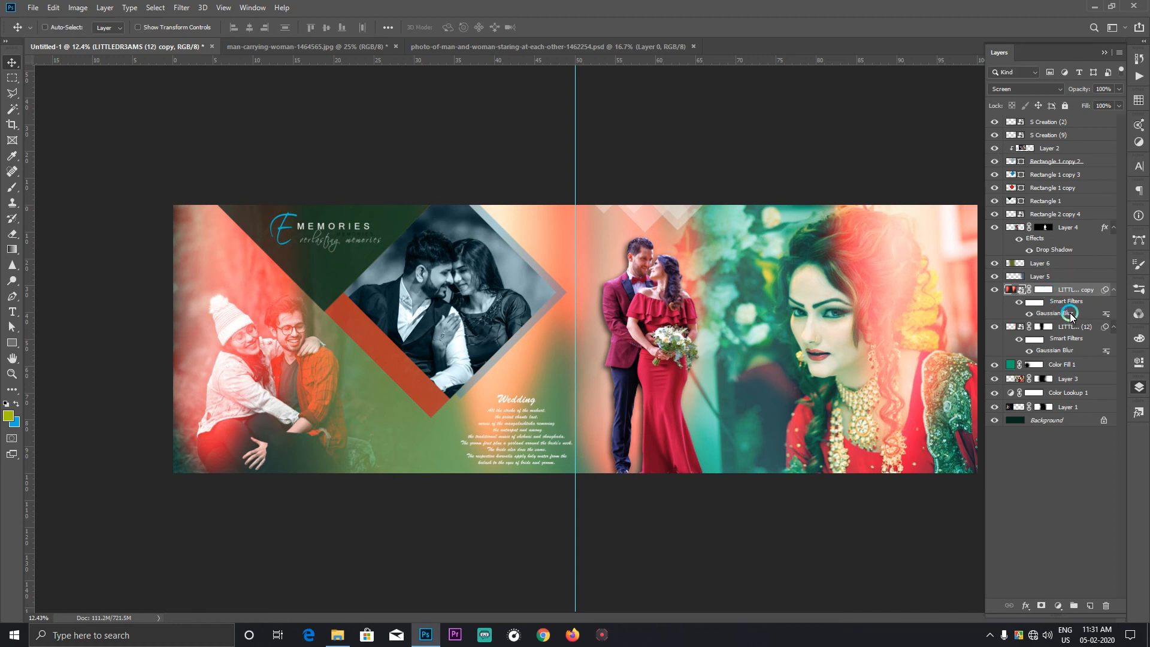
Step: Apply Hue/Saturation to the LITTLEDR3AMS (12) copy with hue +19 and saturation -36
key(ctrl+u)
drag(552, 211, 518, 239)
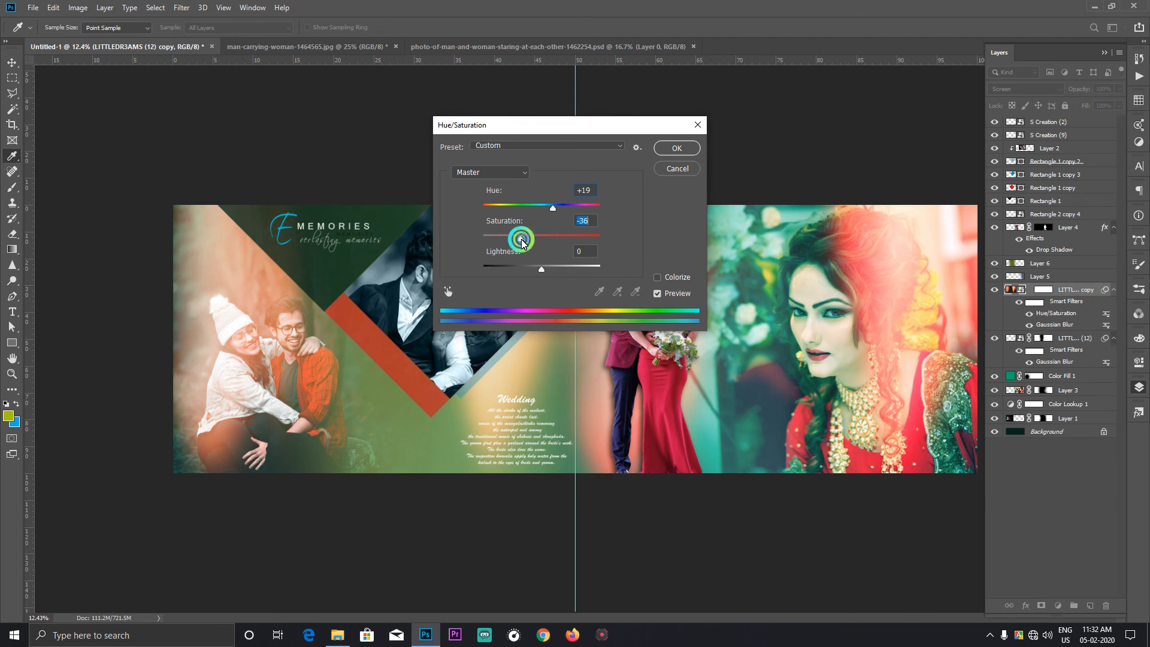
click(677, 148)
click(912, 266)
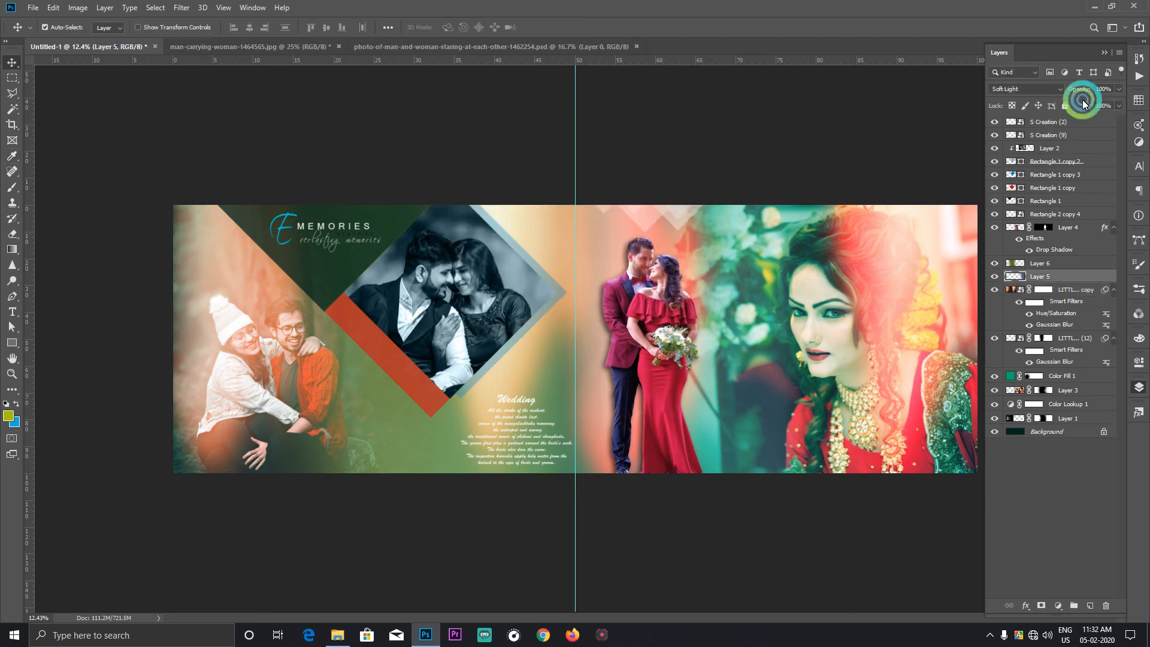
click(1118, 90)
drag(1106, 101, 1103, 102)
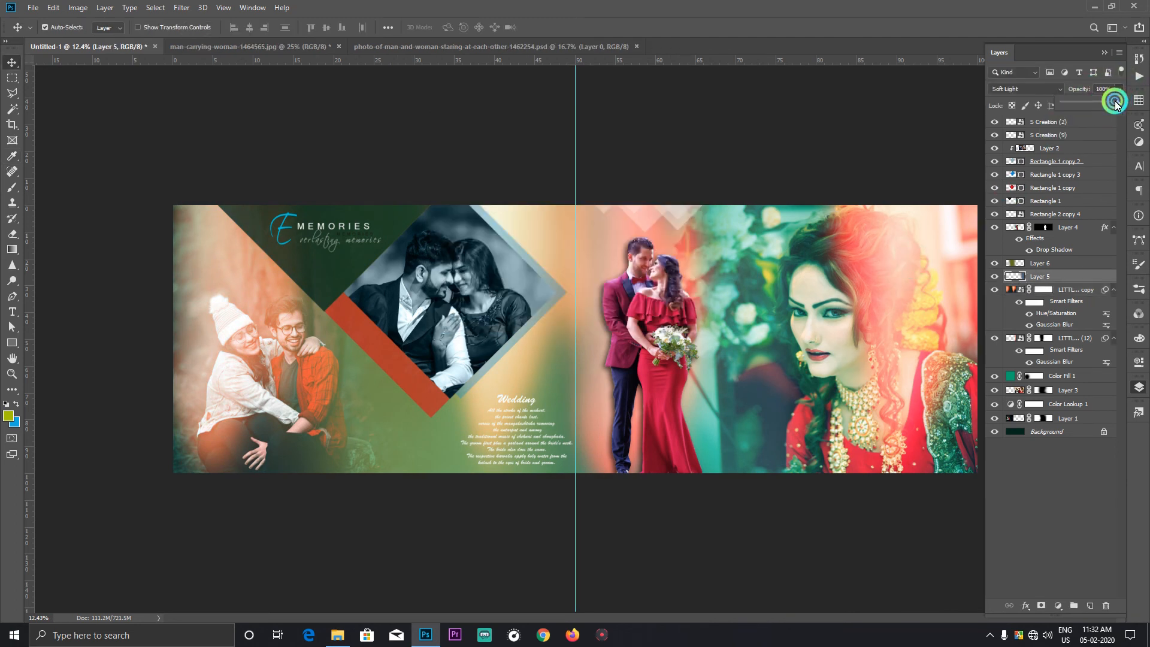
Step: Set the opacity of the original LITTLEDR3AMS (12) layer to 97%
right_click(901, 264)
click(926, 271)
right_click(899, 251)
click(921, 267)
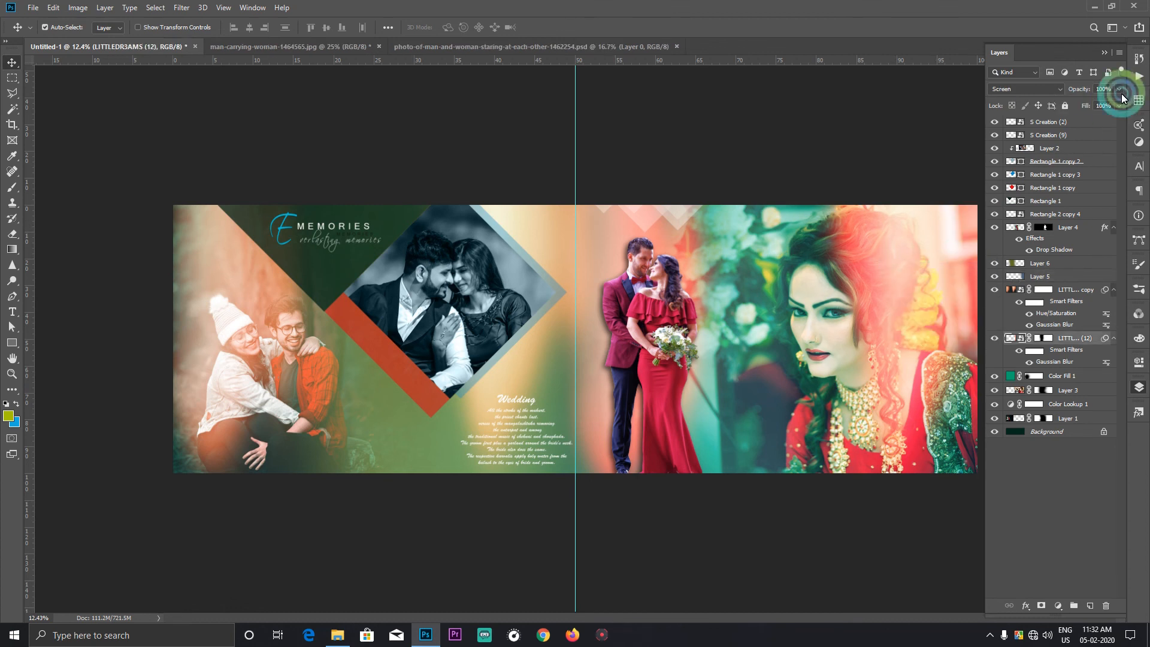
click(1118, 90)
drag(1115, 103, 1108, 104)
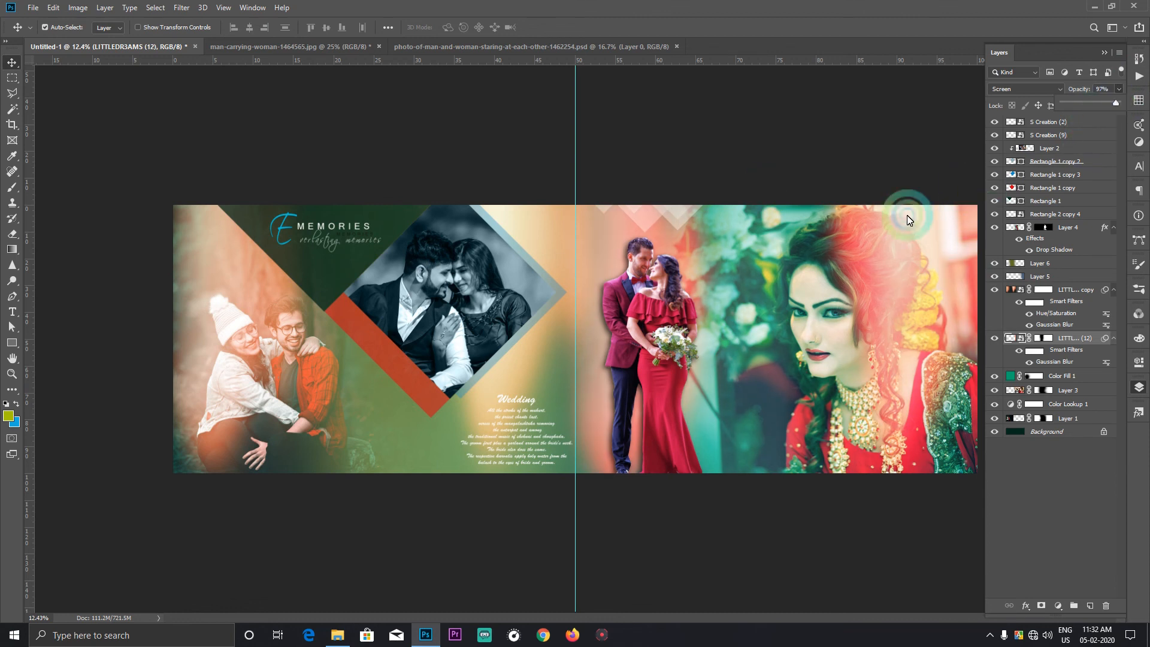
click(876, 318)
click(1106, 54)
click(774, 400)
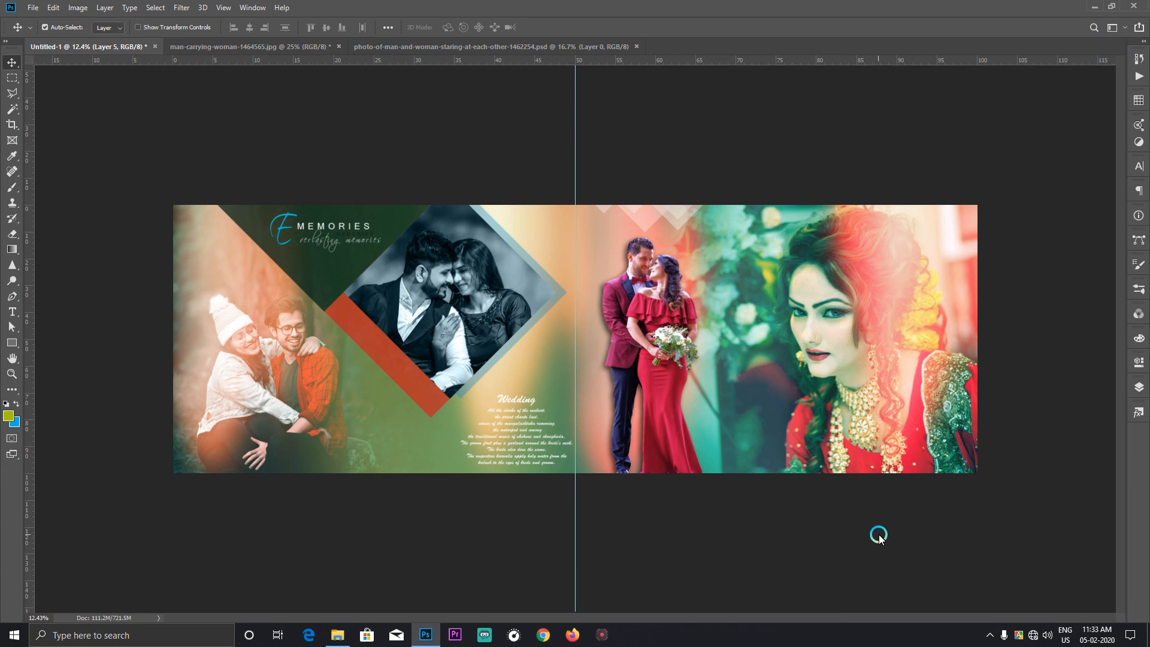
click(1137, 390)
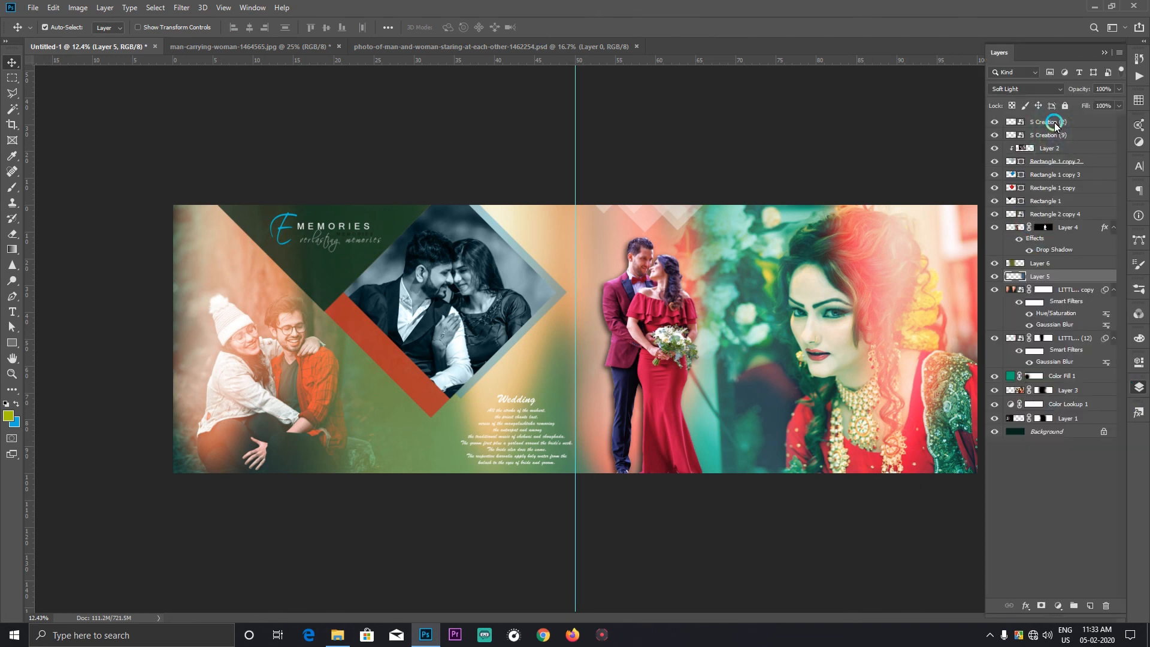
Step: Add a Color Balance adjustment layer above S Creation (2) with midtones at red +7, magenta -4 and blue +10
click(1053, 122)
click(1061, 610)
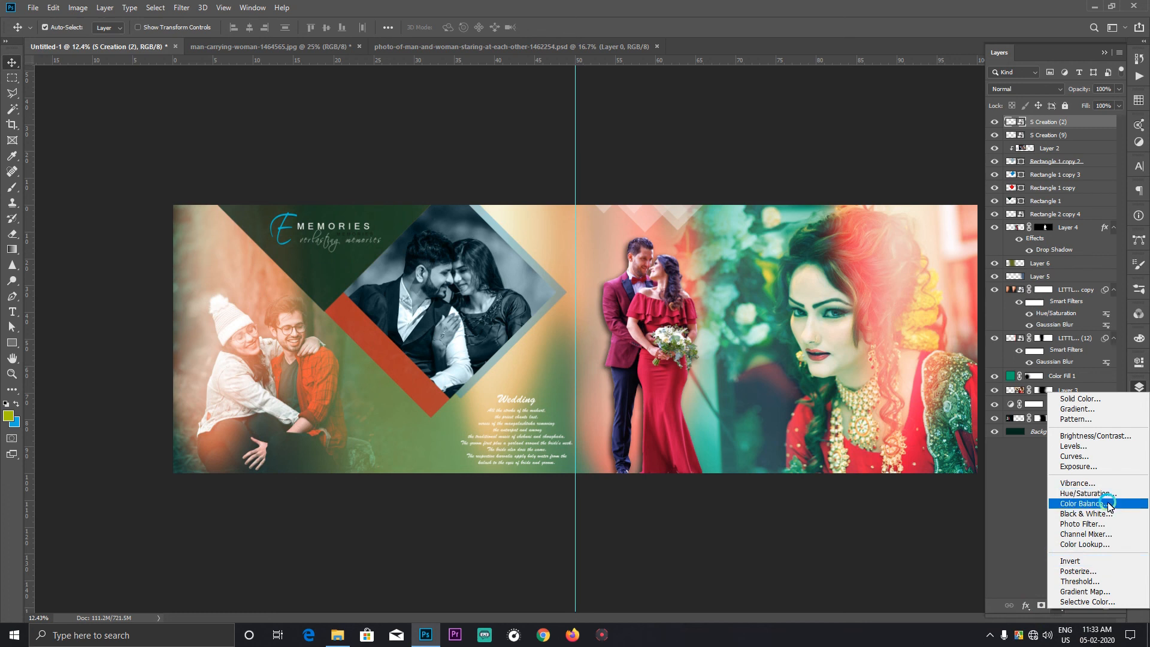
click(1085, 503)
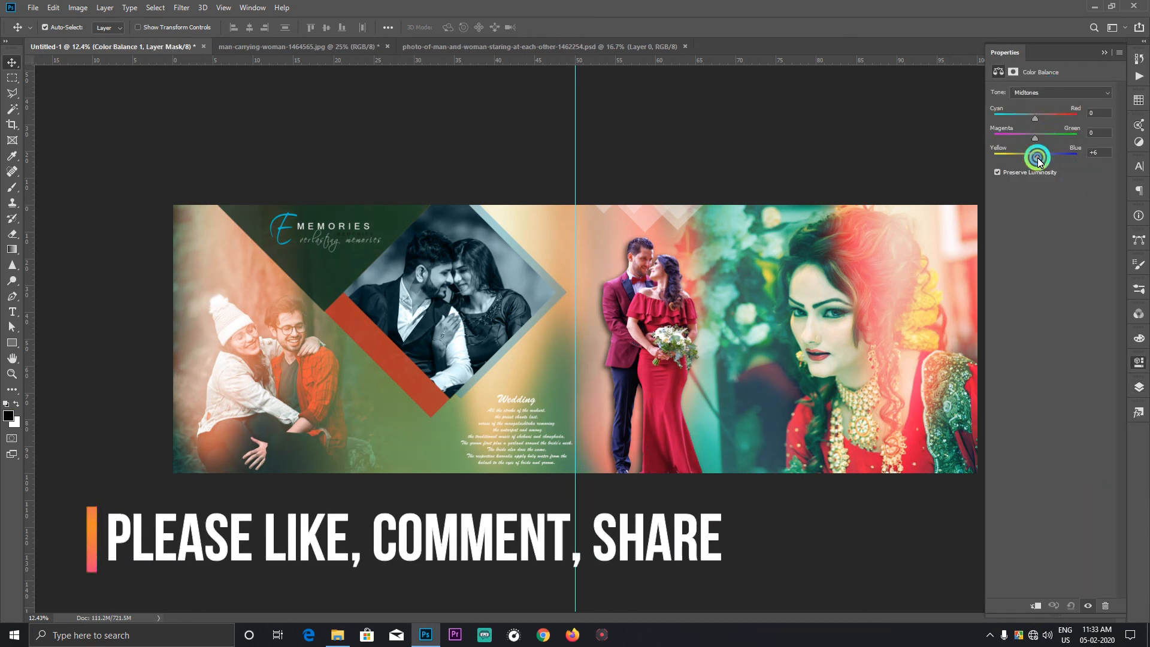
drag(1037, 157, 1034, 137)
click(1035, 116)
click(1039, 157)
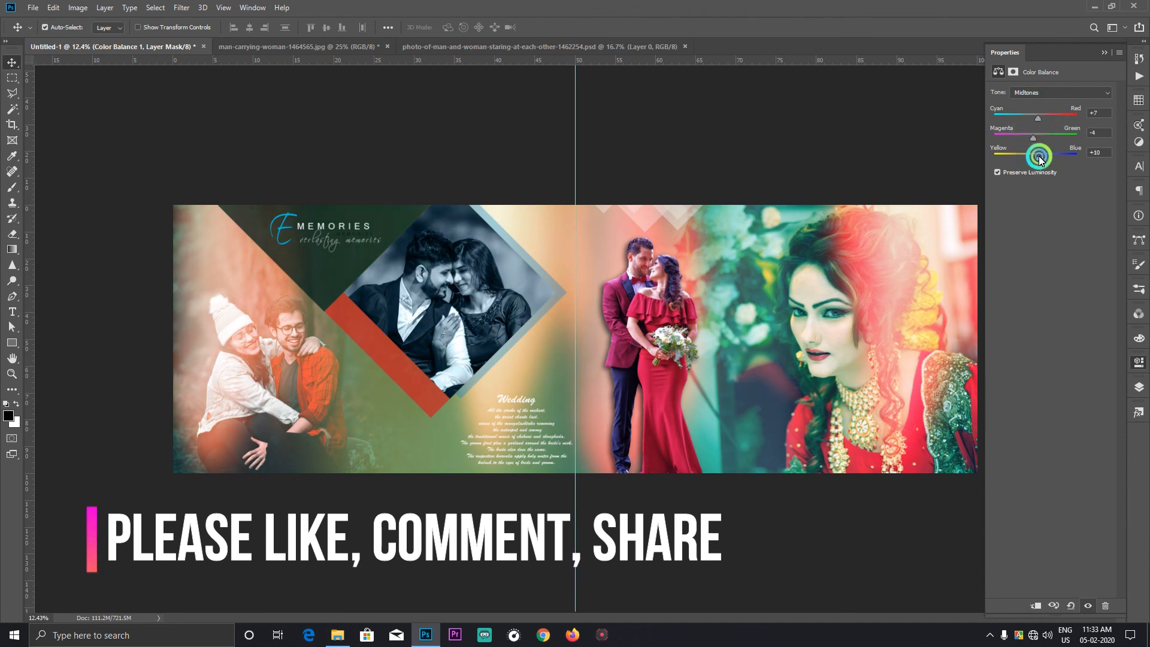
click(1041, 140)
Step: Set the yellow-blue balance of the Color Balance shadows to 10
click(1042, 93)
click(1036, 83)
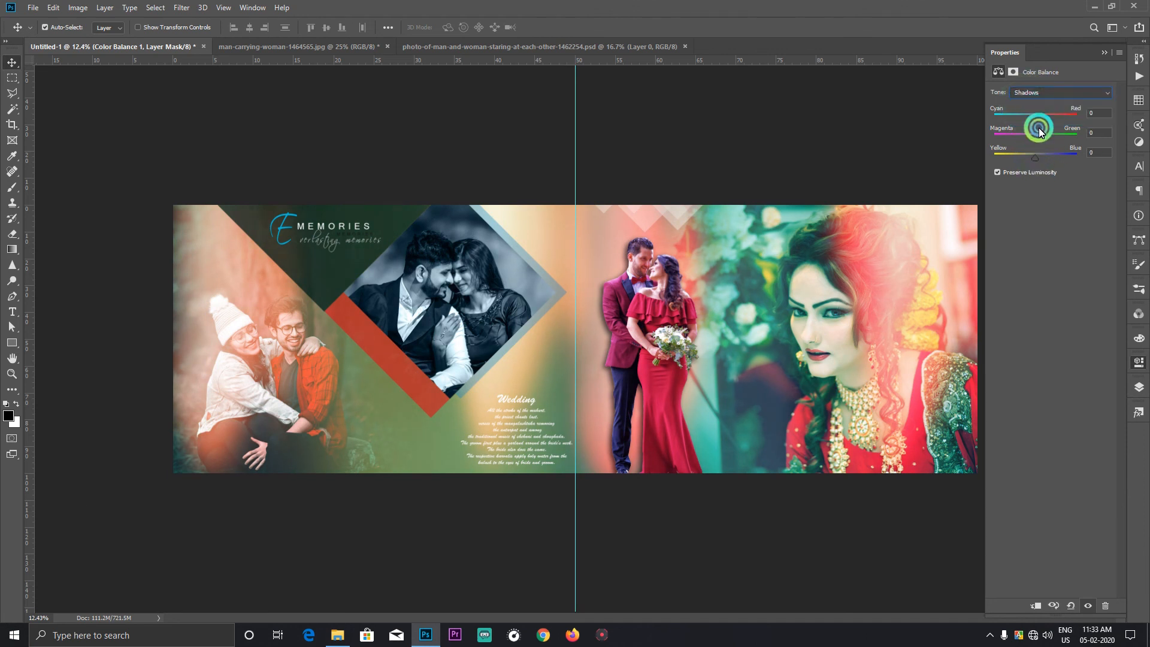
drag(1038, 157, 1041, 157)
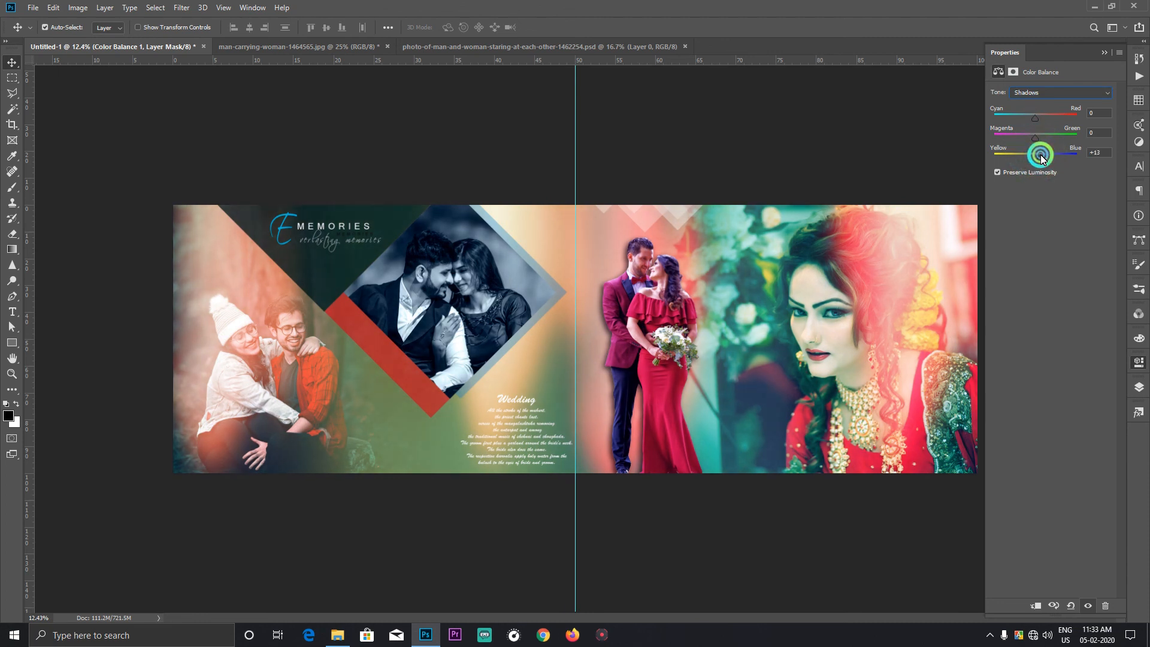
text(10)
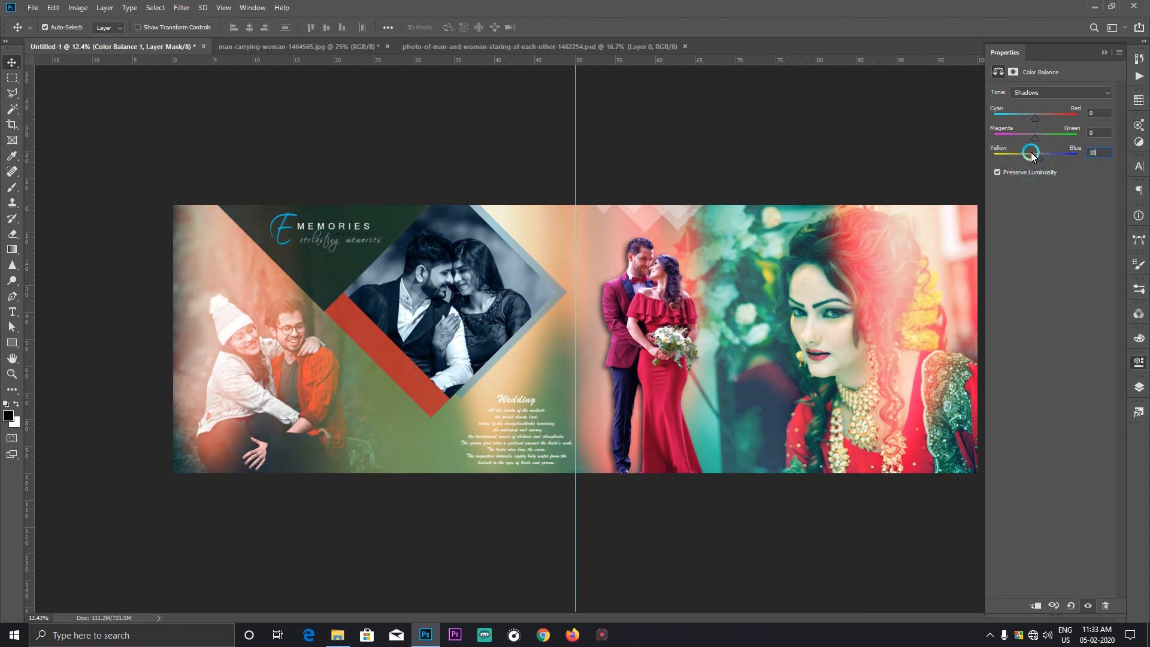
Step: Set the Color Balance highlights to cyan -9 and blue +7
click(1023, 84)
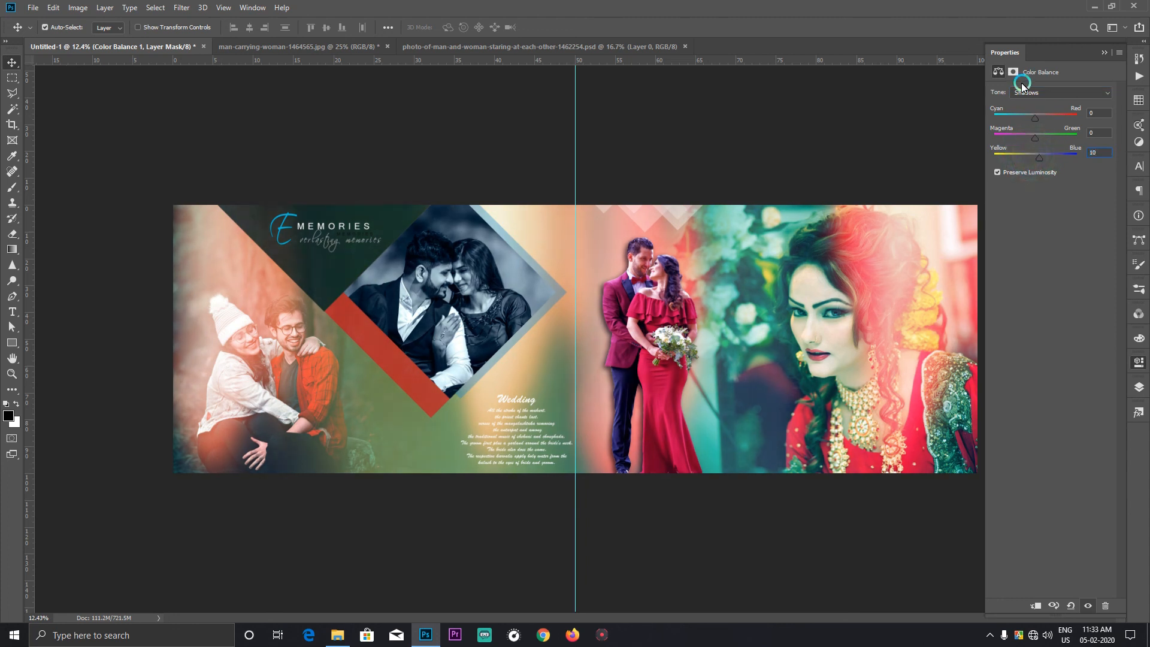
click(1057, 94)
click(1034, 117)
drag(1035, 119, 1032, 118)
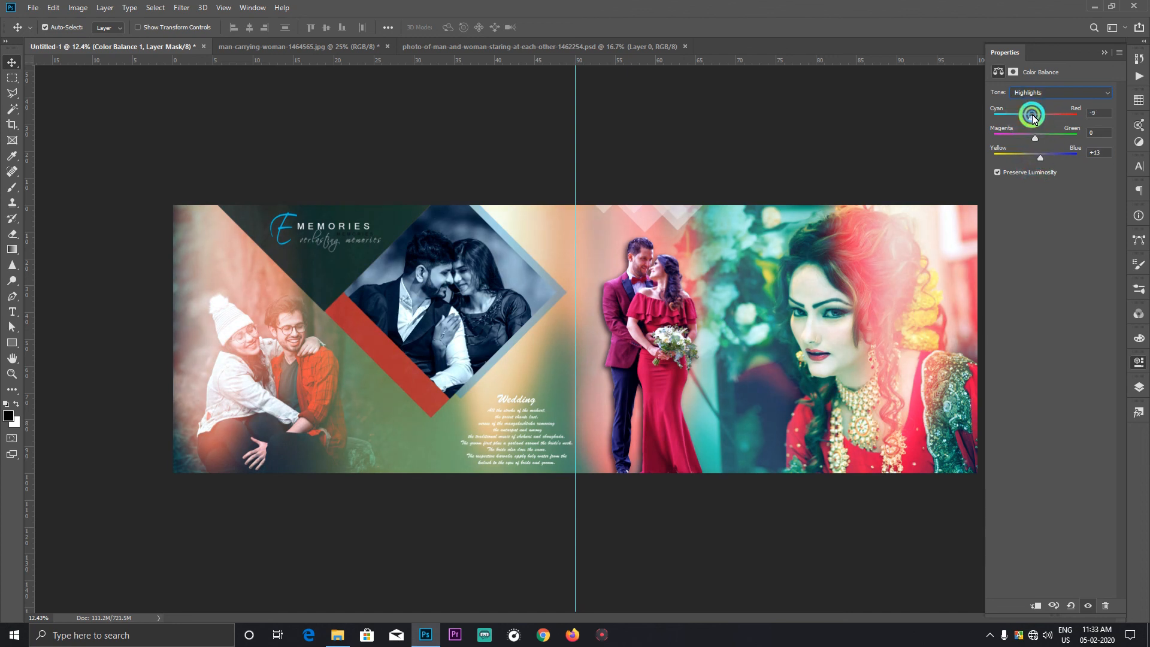
click(1038, 166)
Step: Set the Color Balance shadows to blue +9
click(1057, 94)
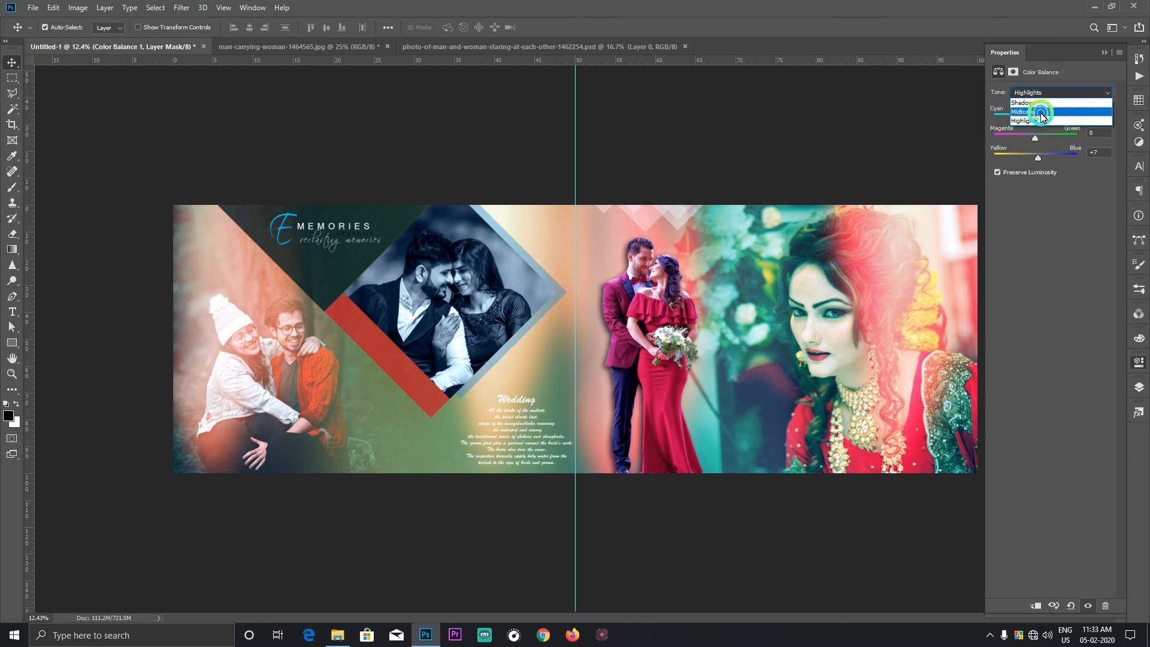
click(1027, 103)
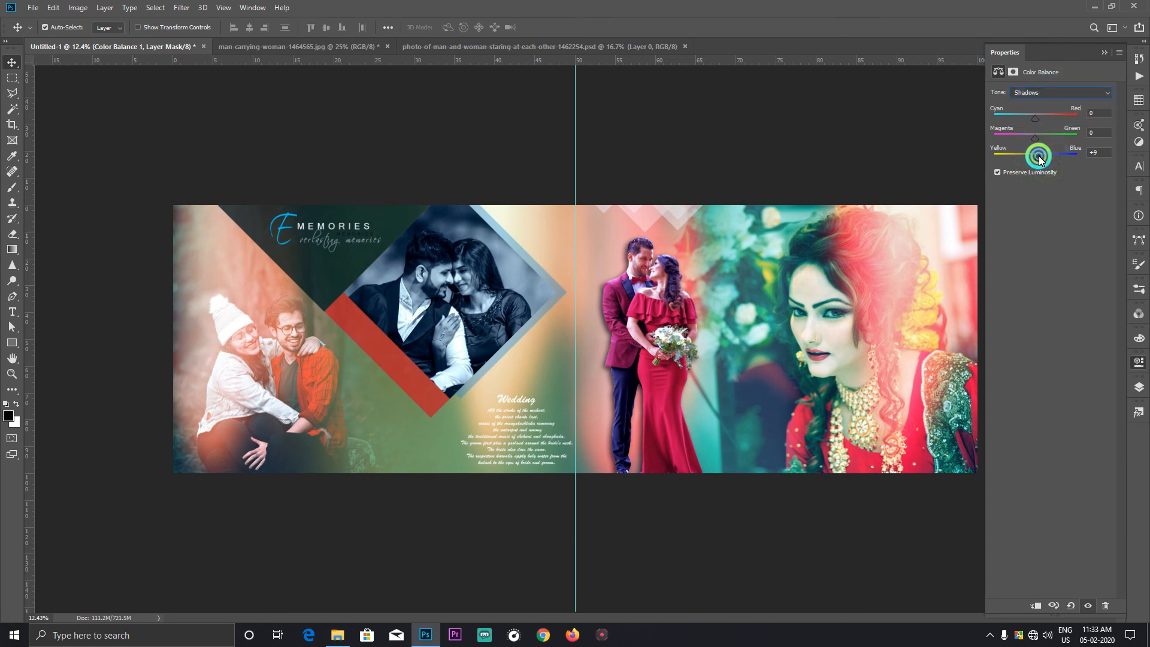
click(1115, 78)
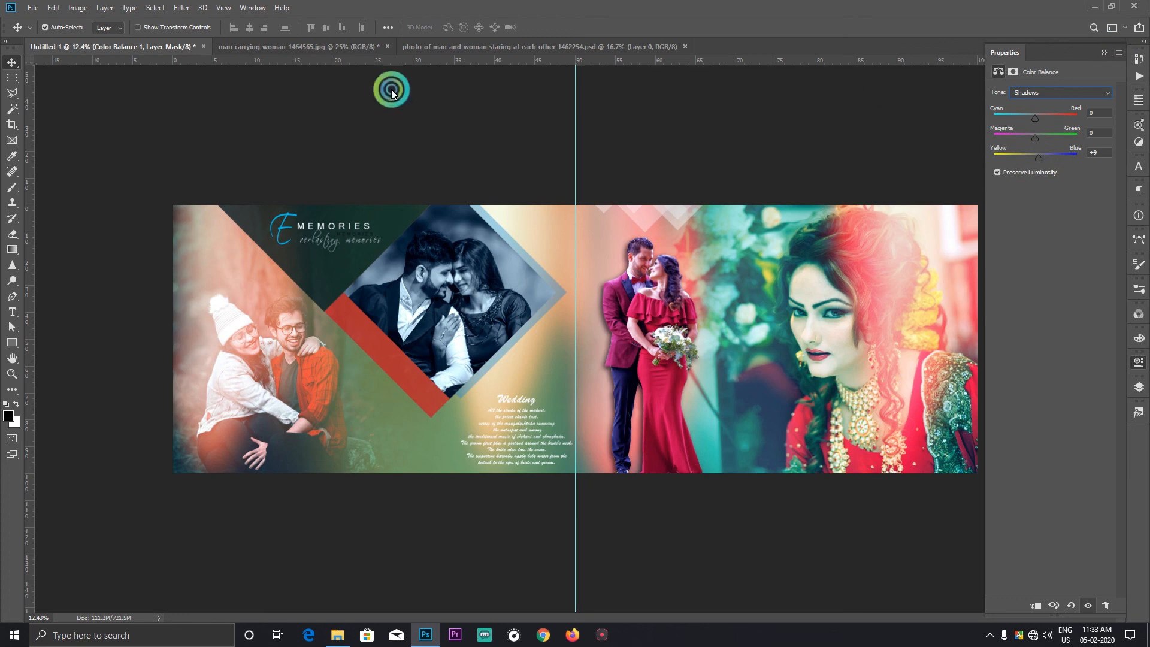
click(77, 7)
mouse_move(105, 38)
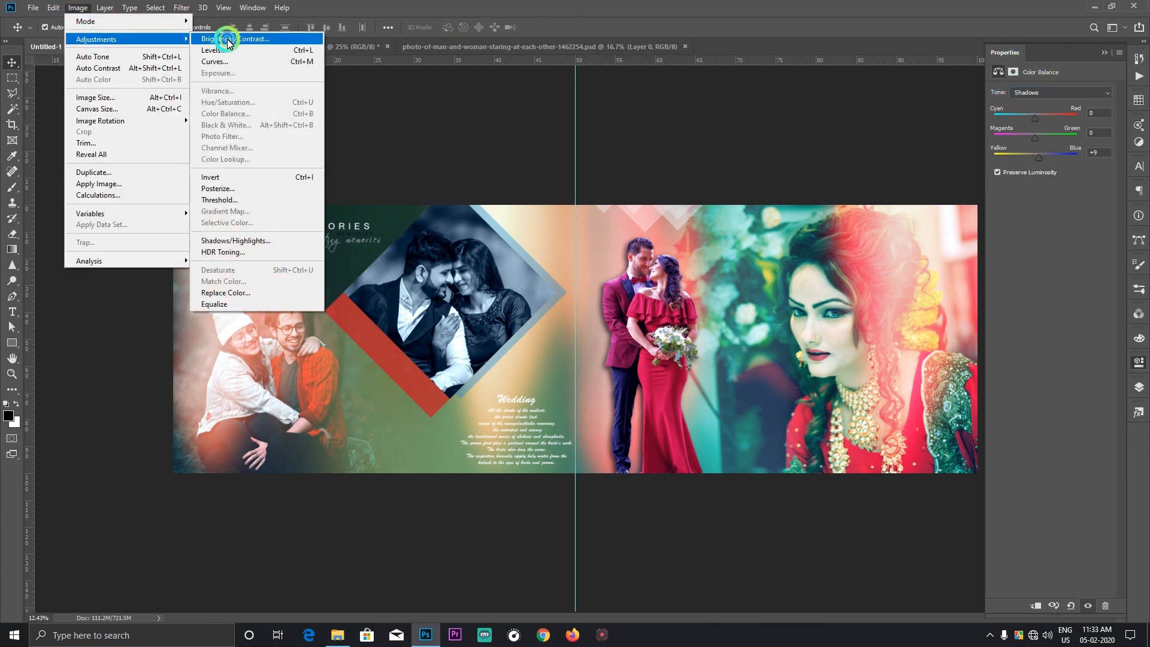
click(228, 38)
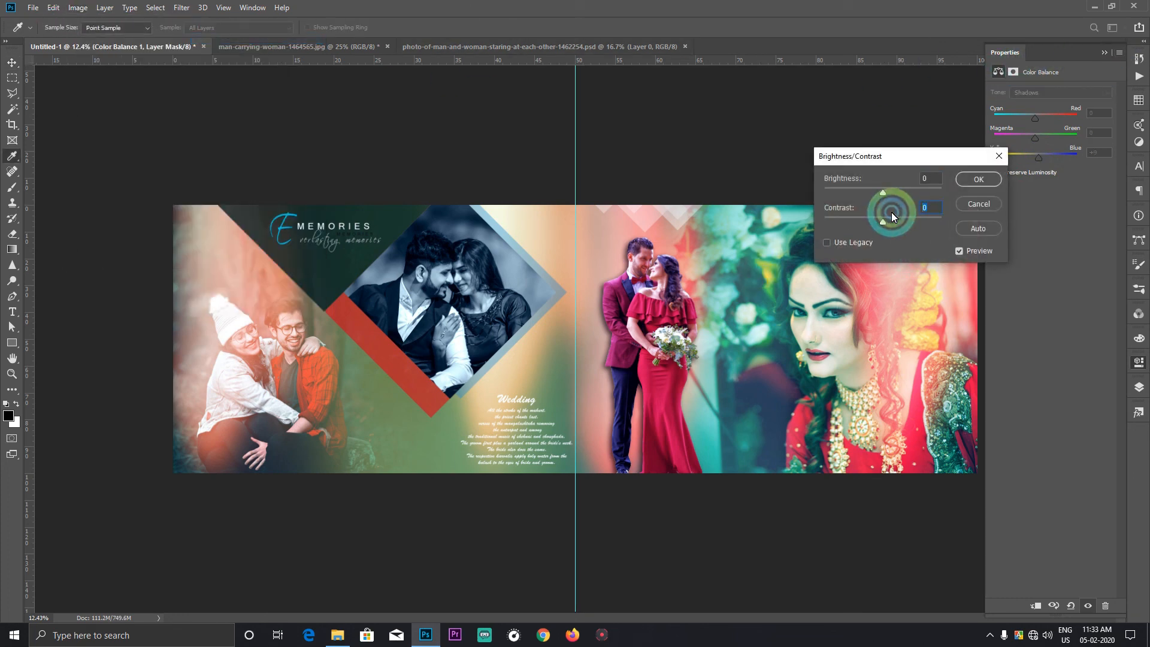
key(Escape)
Step: Fit the whole spread on screen, compare it with and without the Color Balance 1 layer, and collapse the layer list
right_click(651, 287)
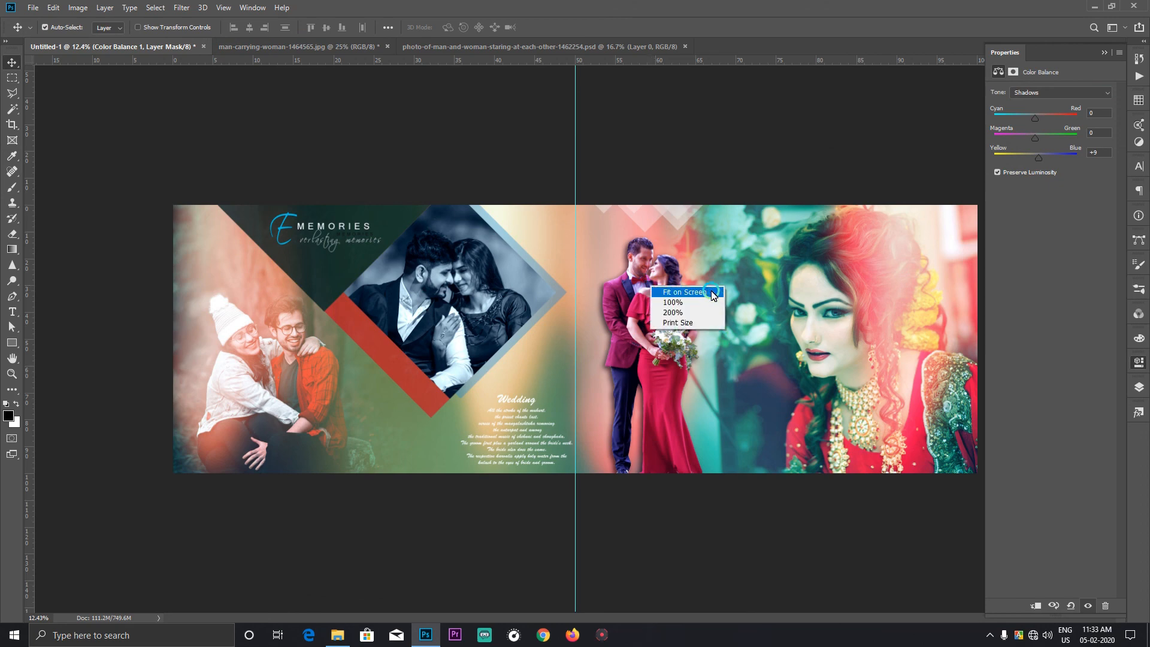
click(708, 292)
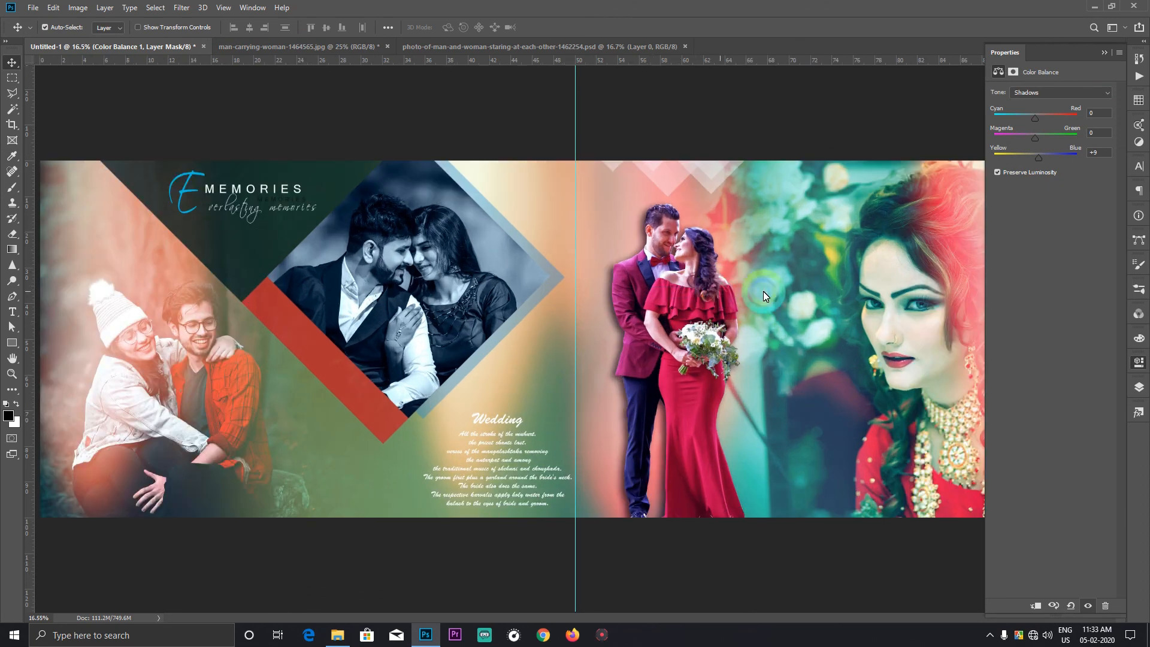
click(1138, 405)
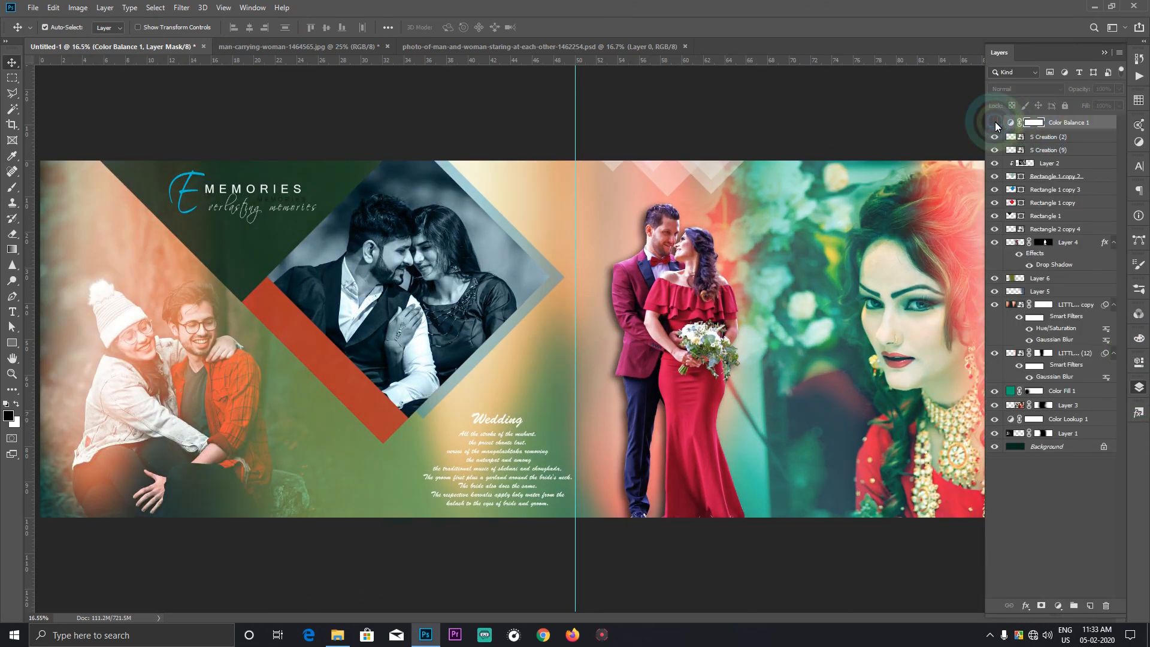
click(995, 123)
right_click(582, 311)
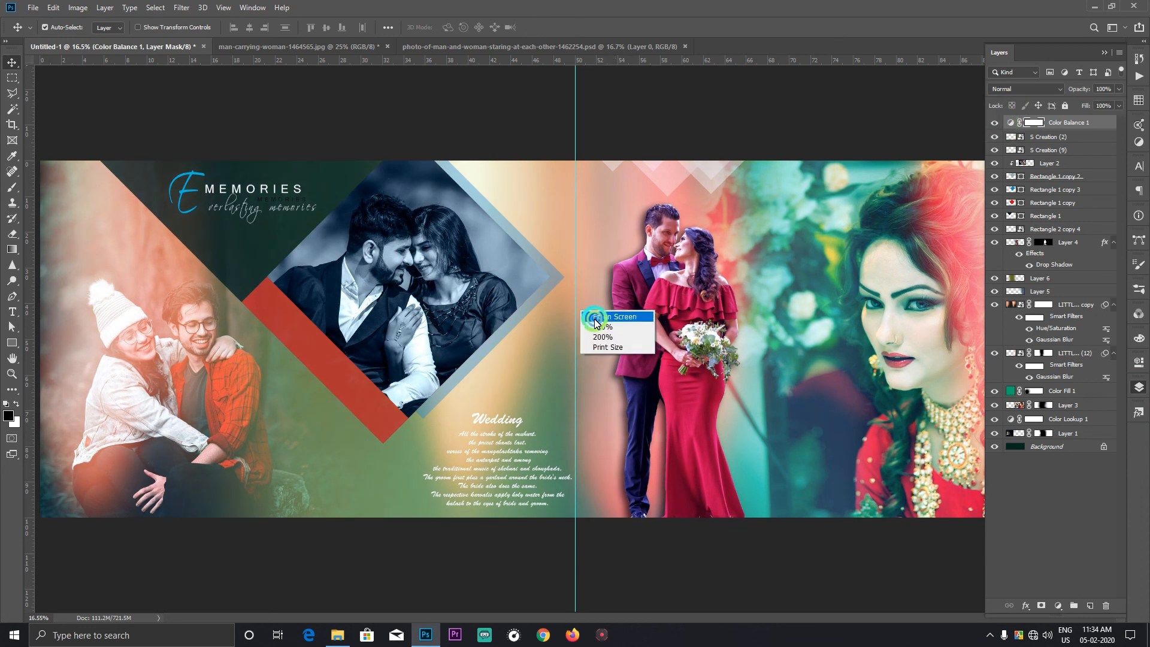
click(591, 315)
click(1104, 52)
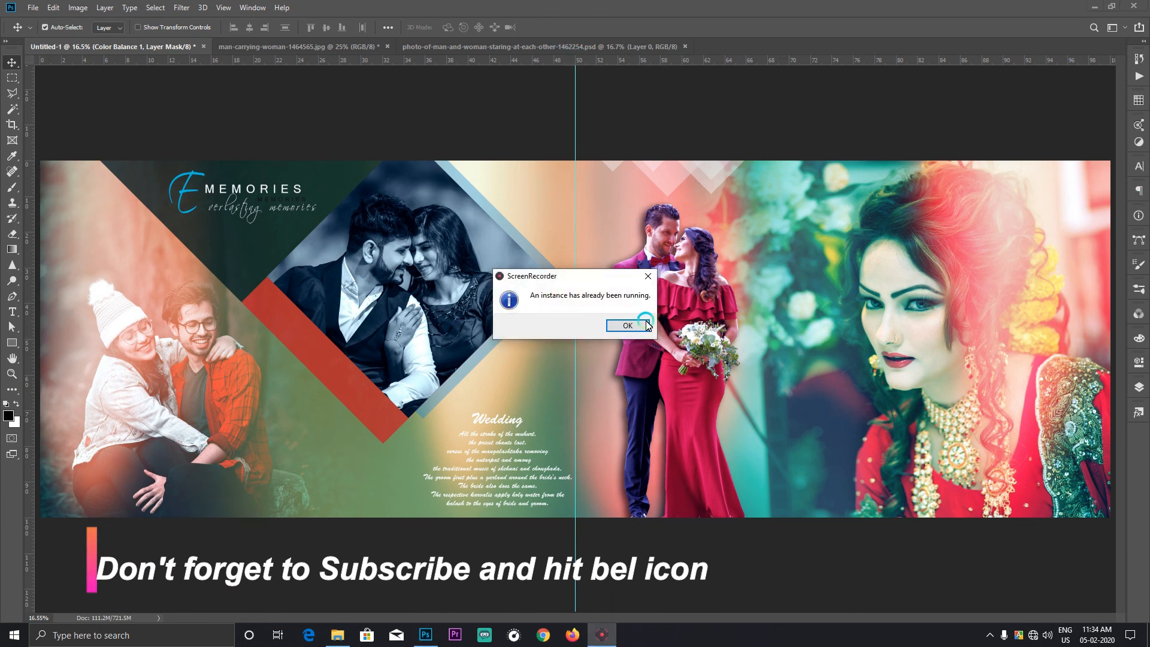
click(647, 325)
click(990, 635)
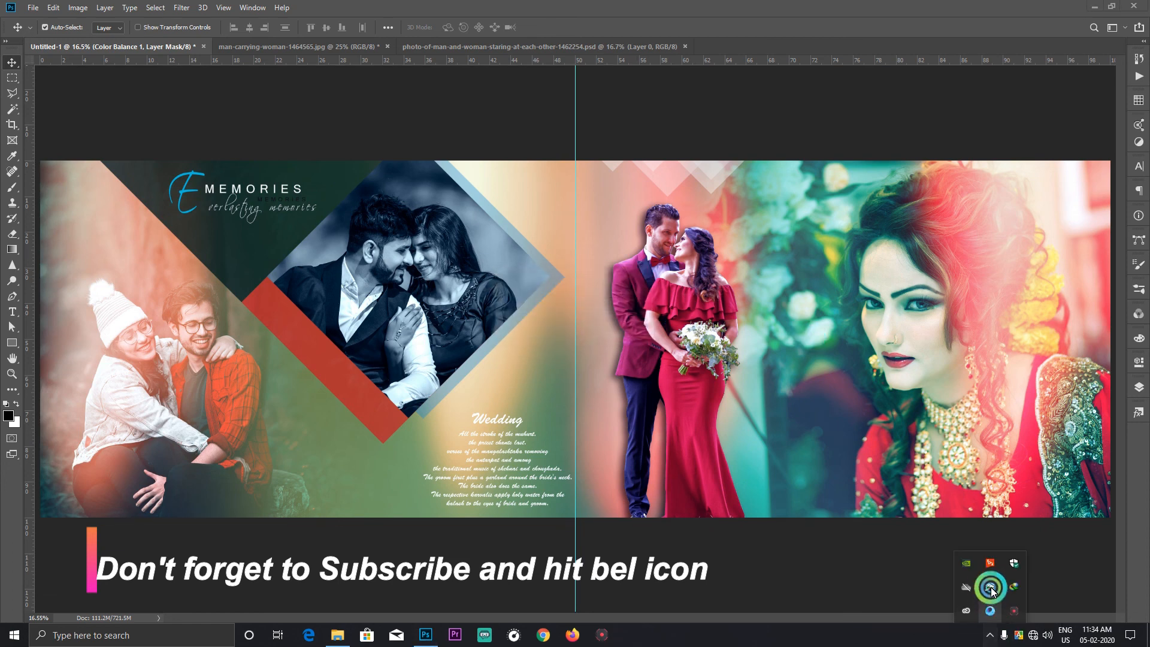
click(992, 588)
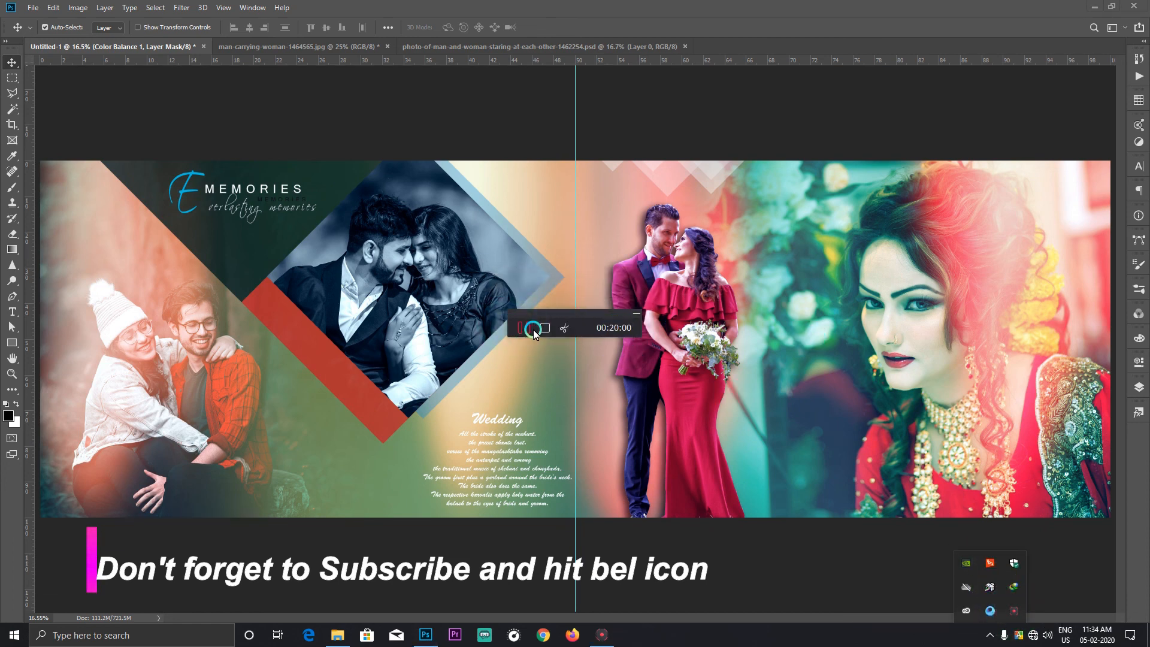